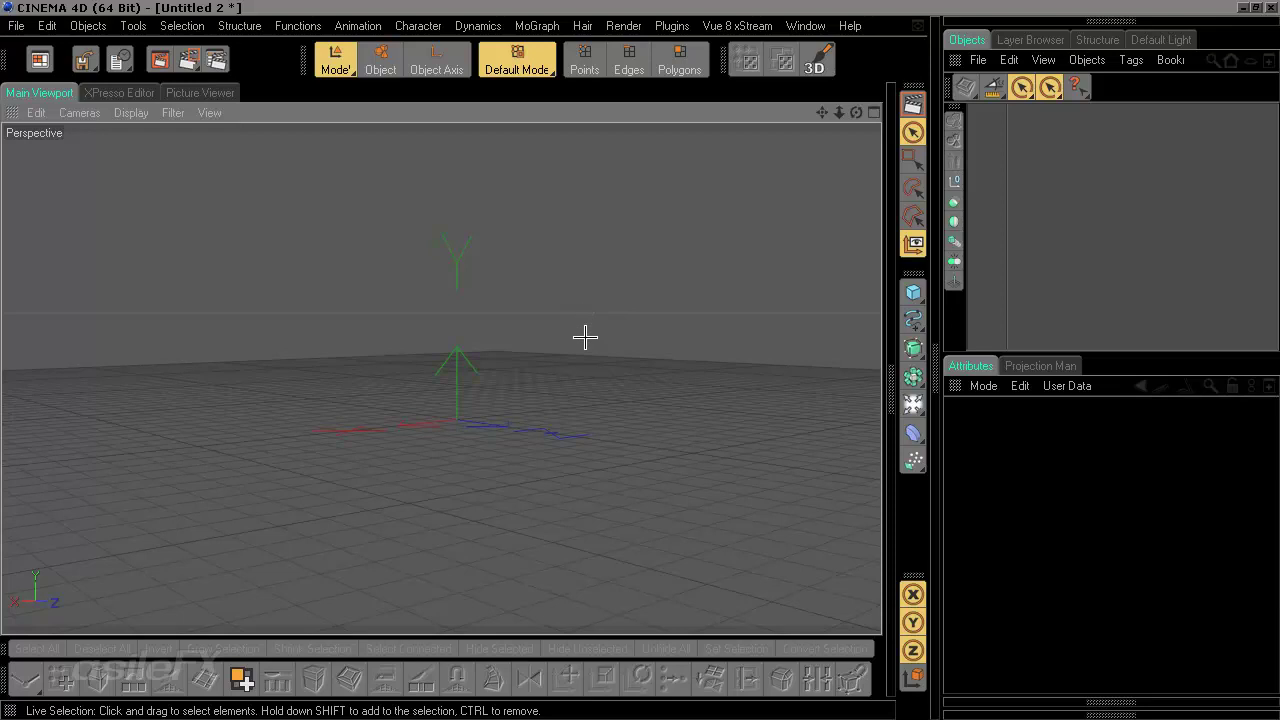
- Add a cube primitive at the centre of the scene
left_click_drag(586, 337, 585, 348, "alt")
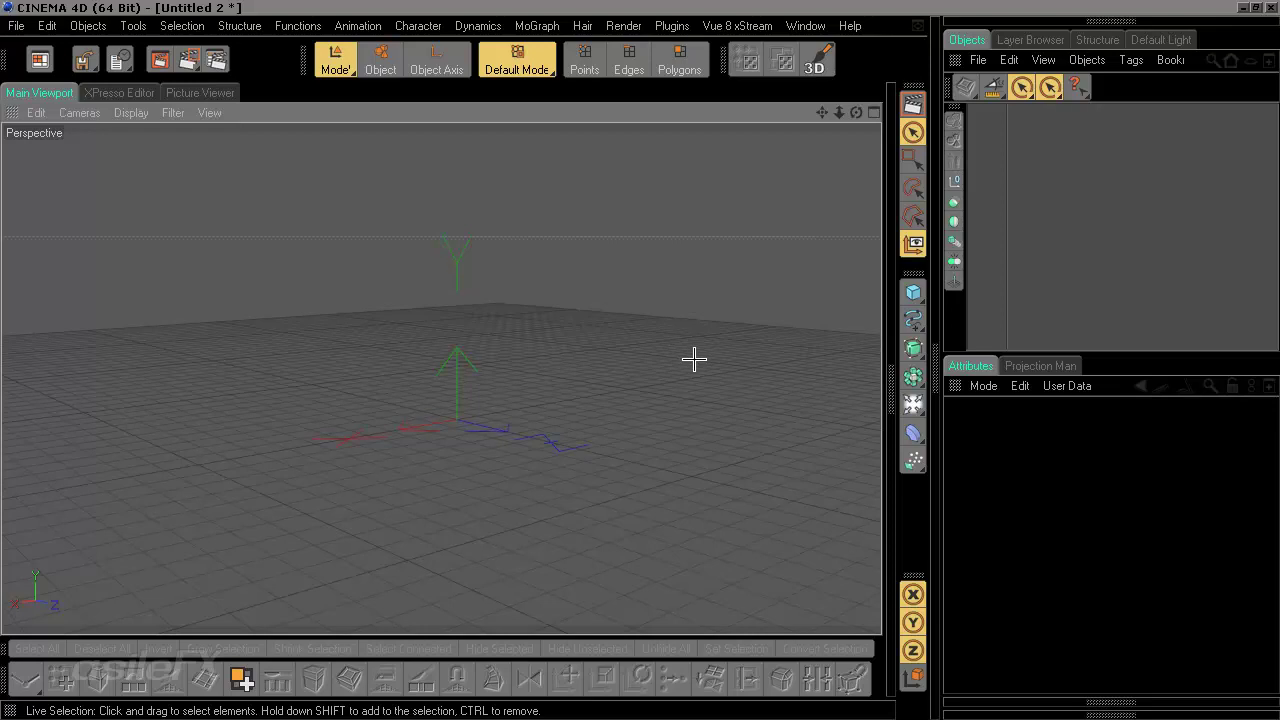
left_click(915, 290)
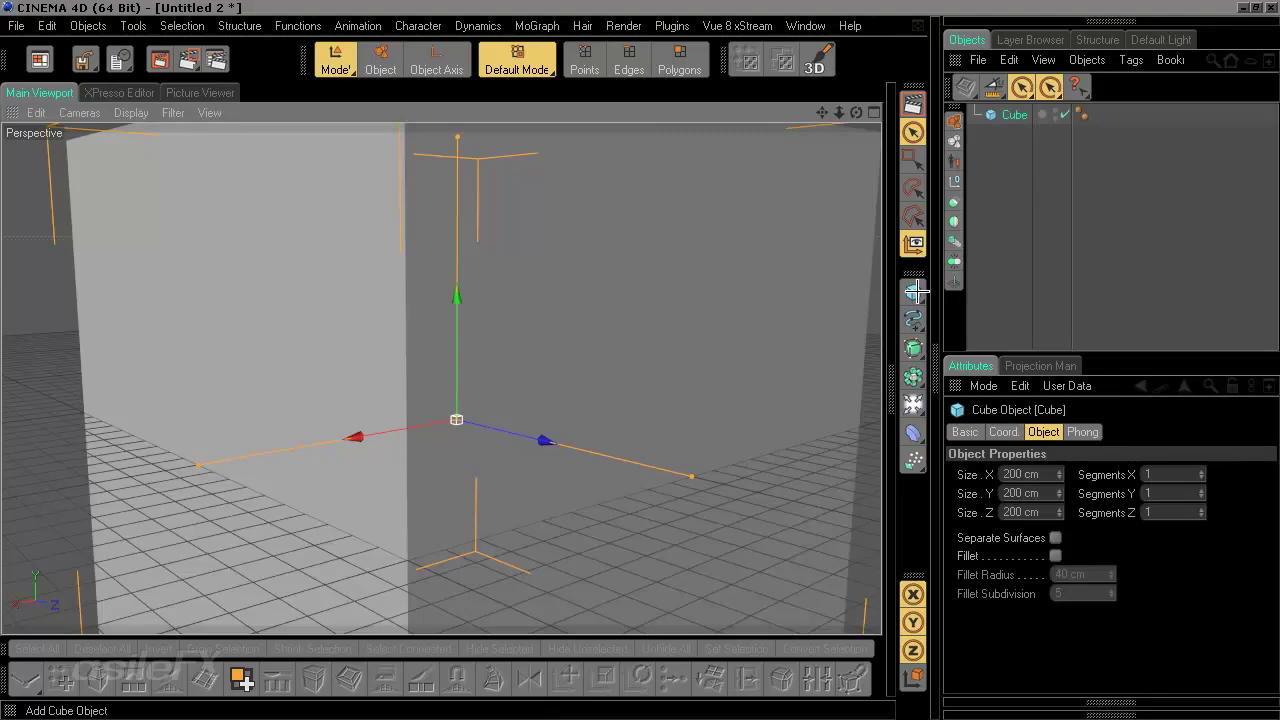
scroll(571, 302, "down", 4)
middle_click_drag(403, 271, 417, 308, "alt")
left_click_drag(405, 261, 440, 295, "alt")
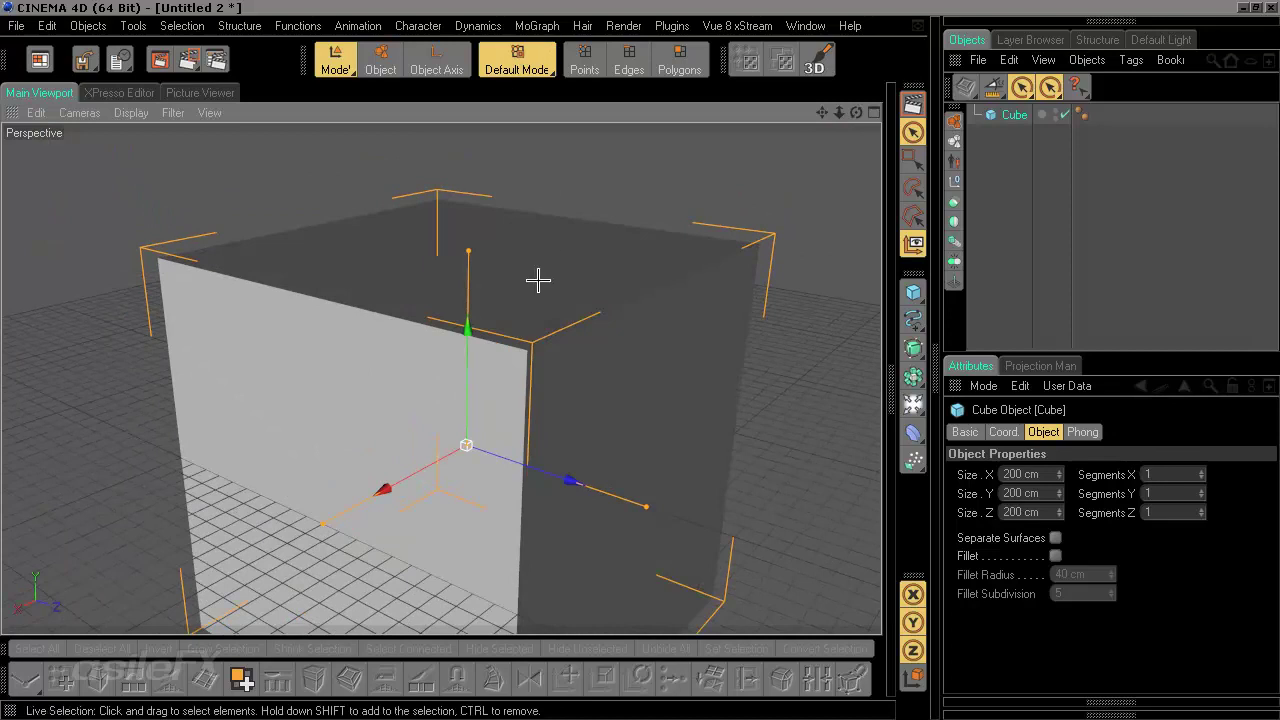
scroll(538, 280, "down", 2)
left_click_drag(469, 309, 333, 309, "alt")
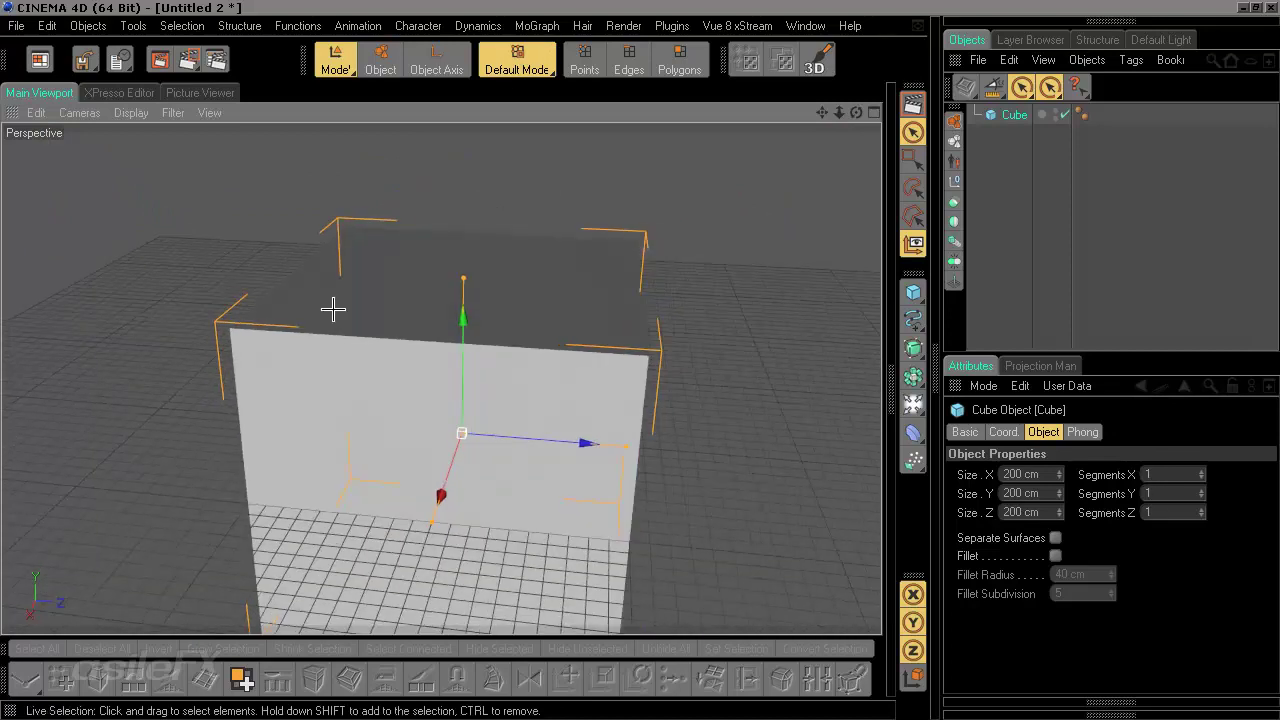
- Reduce the cube's Z size to about 133 cm and raise the cube along its vertical axis
left_click_drag(625, 446, 520, 396)
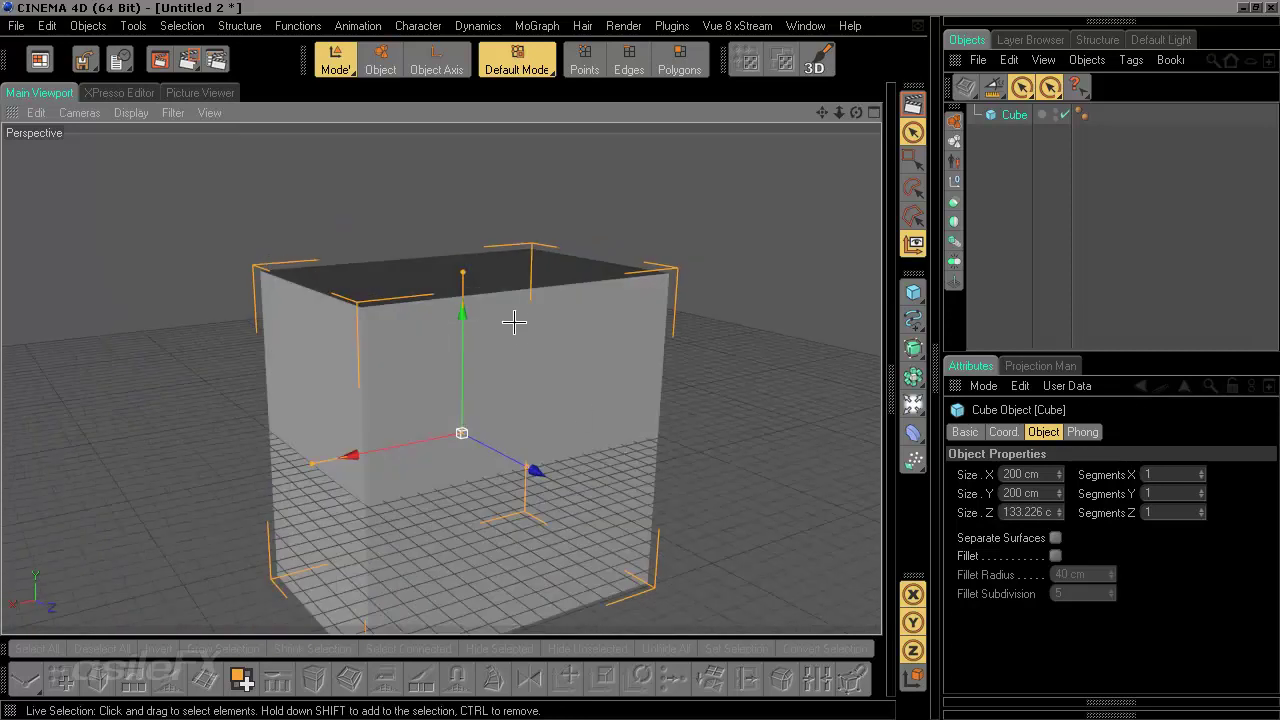
left_click_drag(462, 318, 462, 160)
left_click_drag(430, 250, 503, 353, "alt")
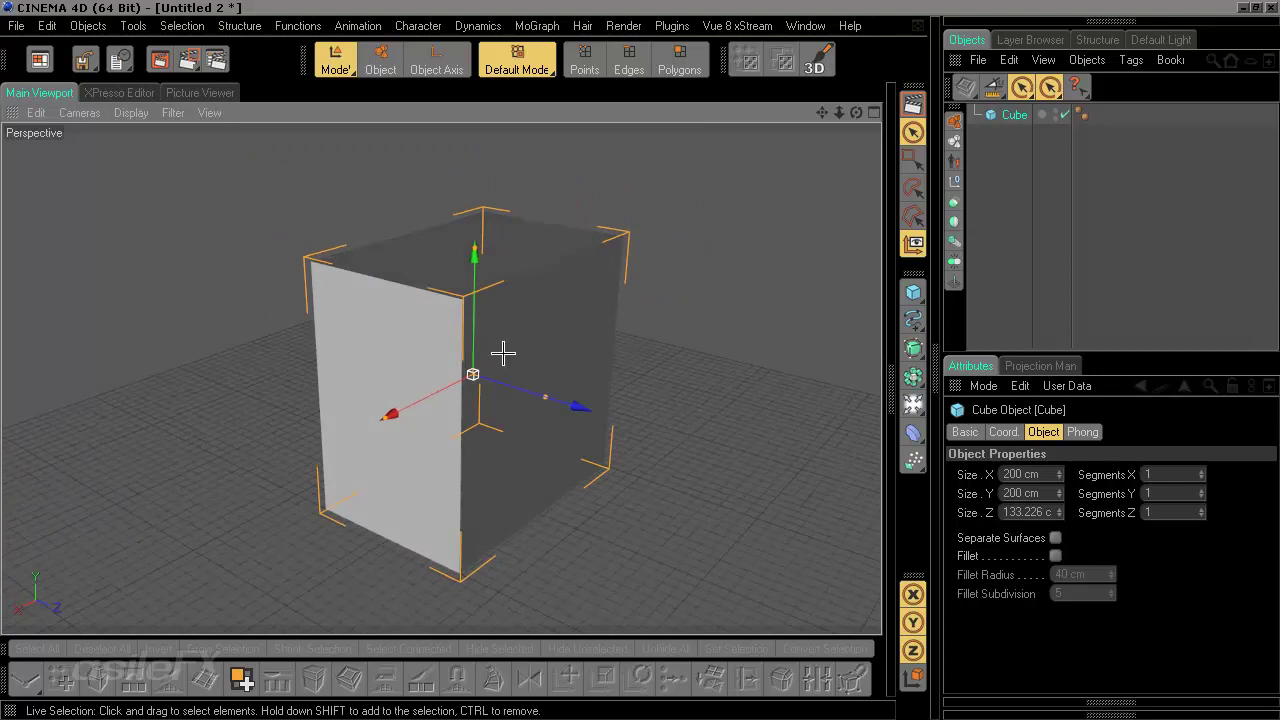
middle_click_drag(560, 339, 559, 368, "alt")
scroll(557, 335, "up", 2)
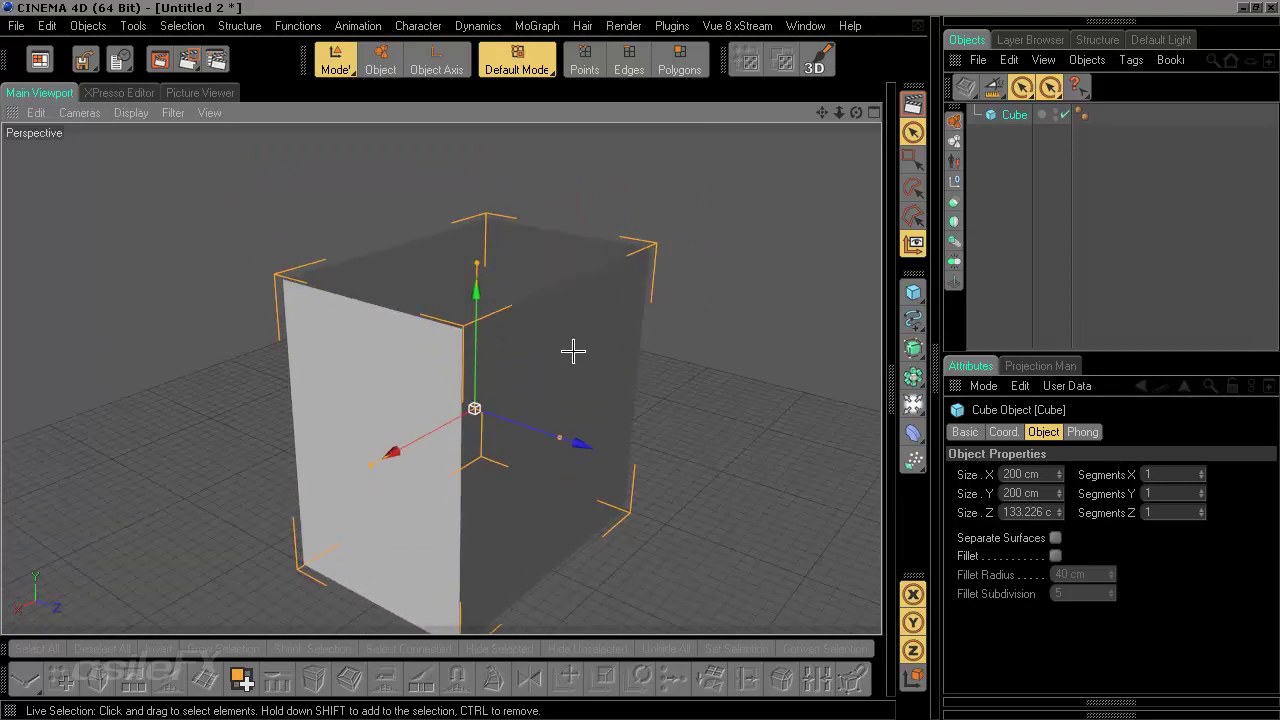
- Make the cube editable by converting it to a polygon object
key("c")
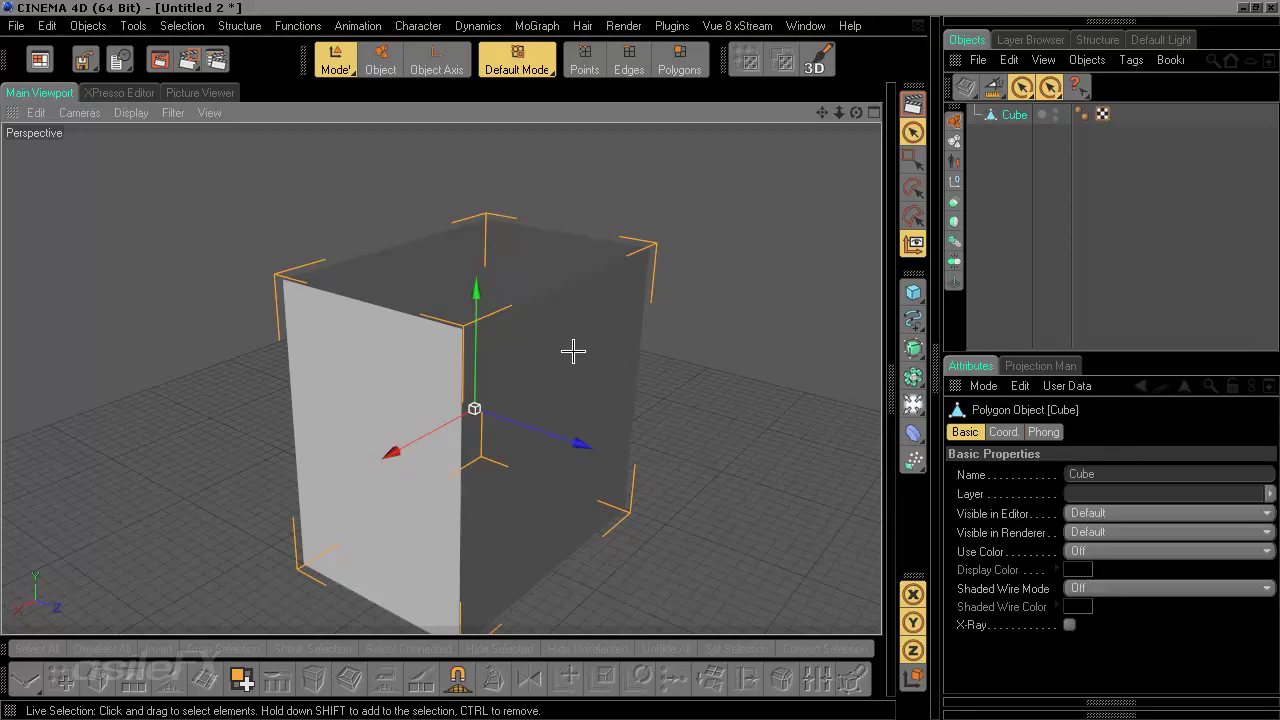
left_click(298, 25)
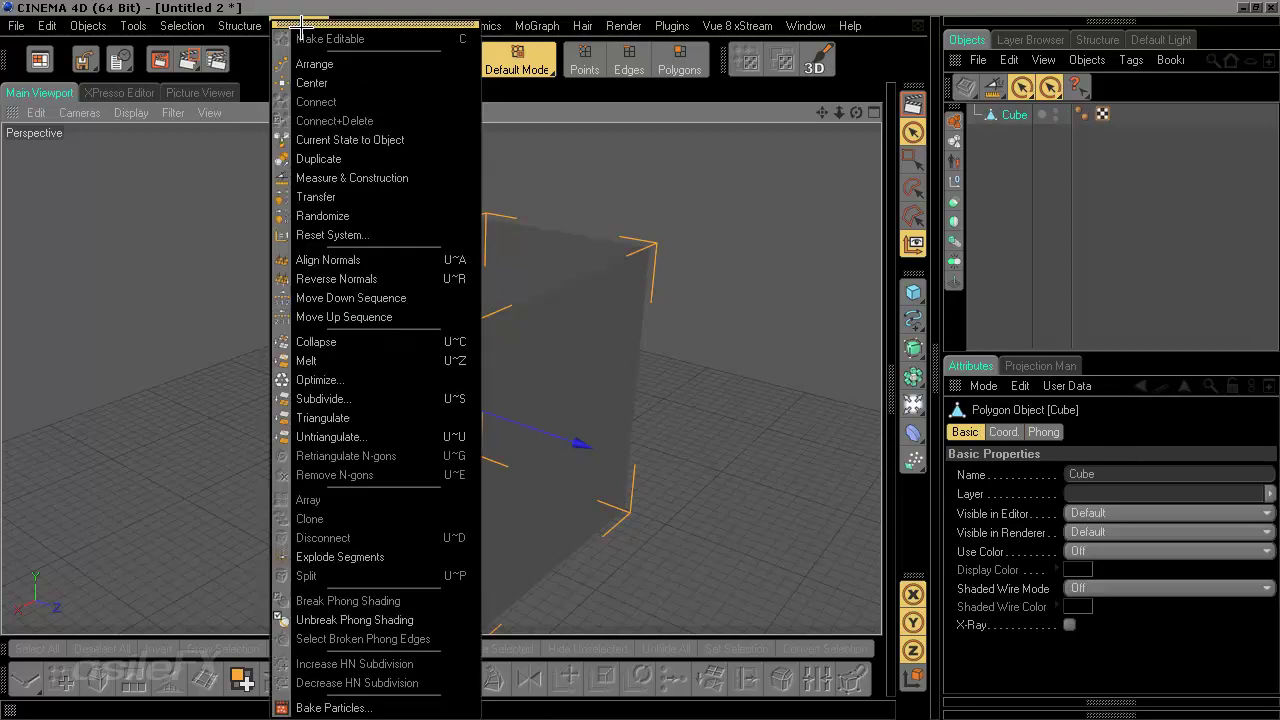
mouse_move(240, 22)
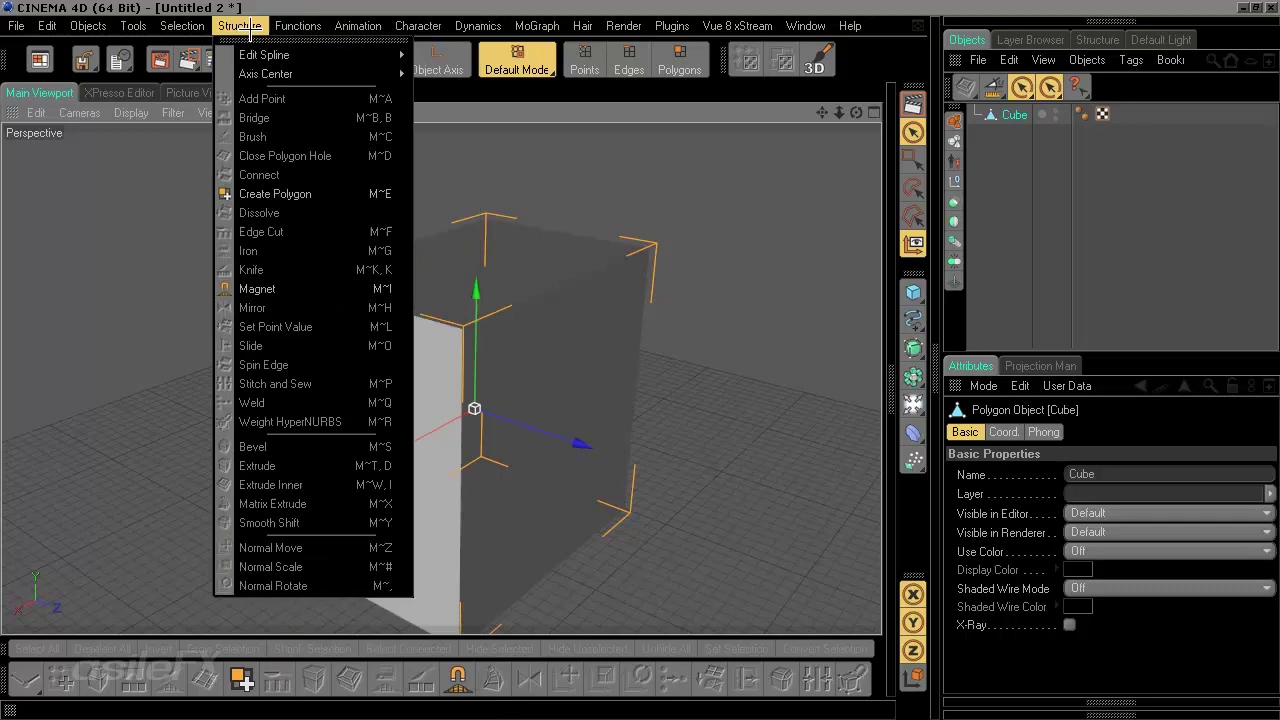
mouse_move(298, 25)
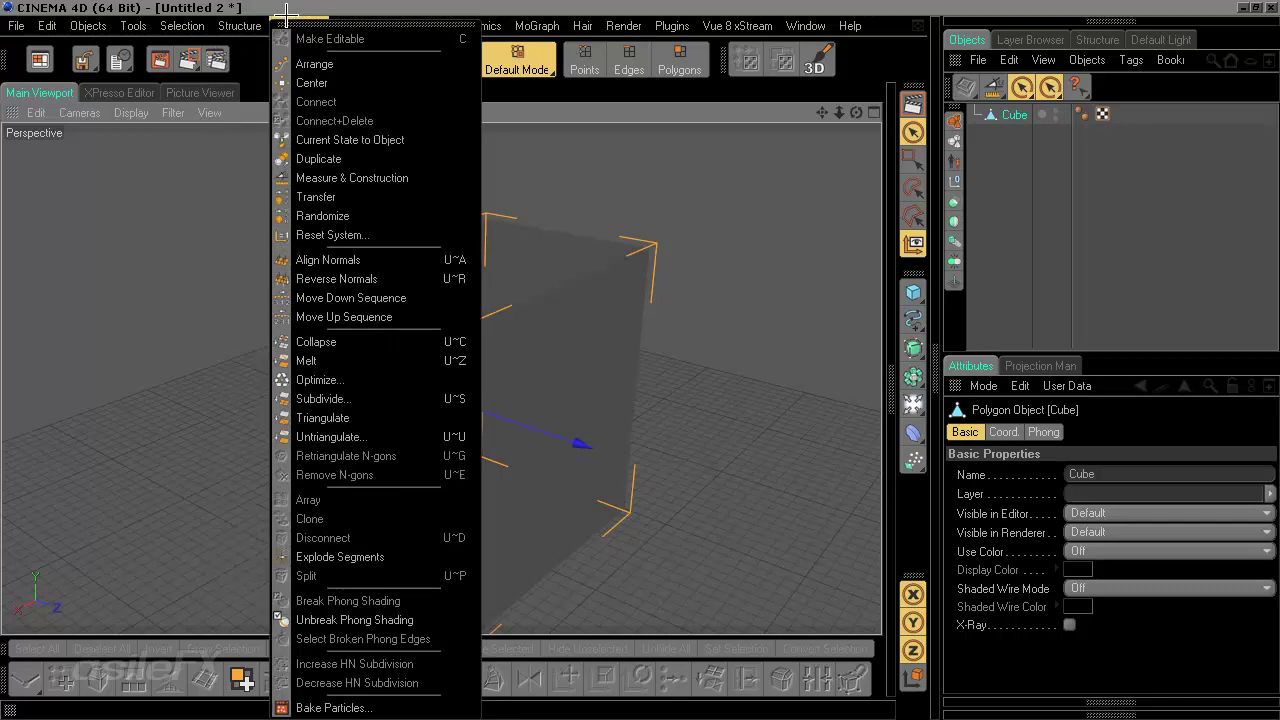
left_click(350, 39)
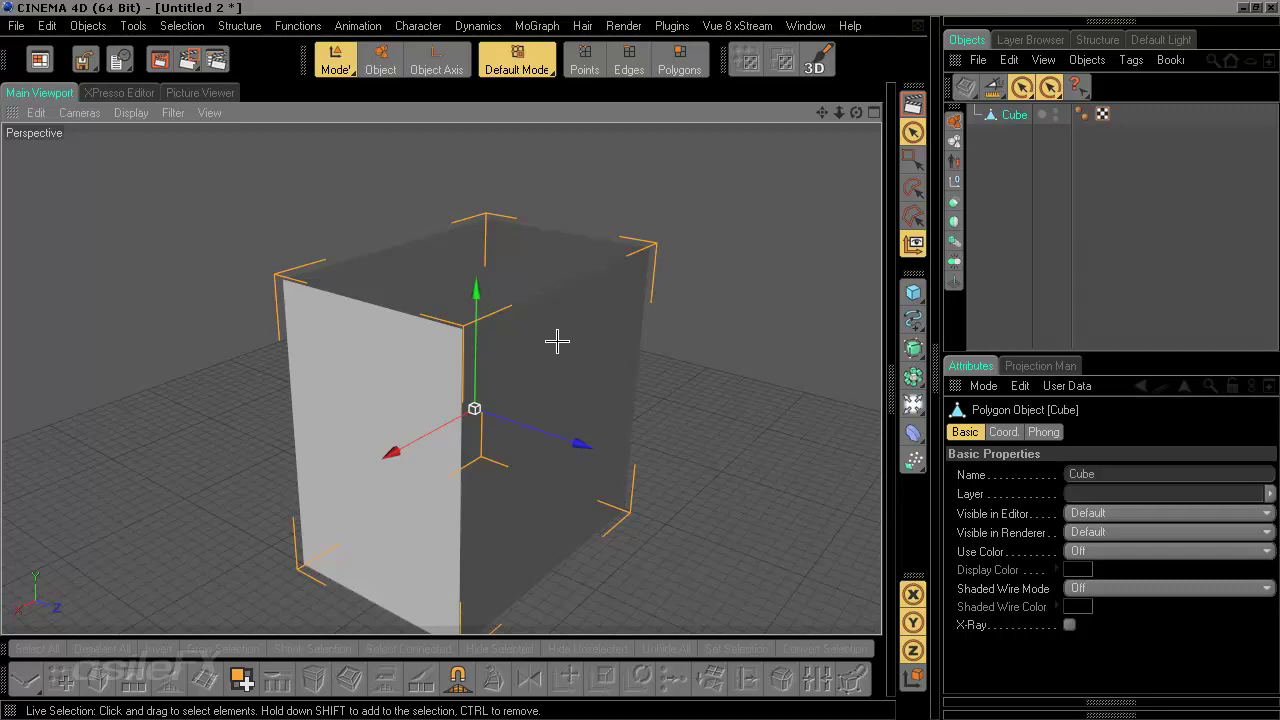
- Extrude the cube's top polygon upward with an offset of about 84.7 cm
left_click(679, 60)
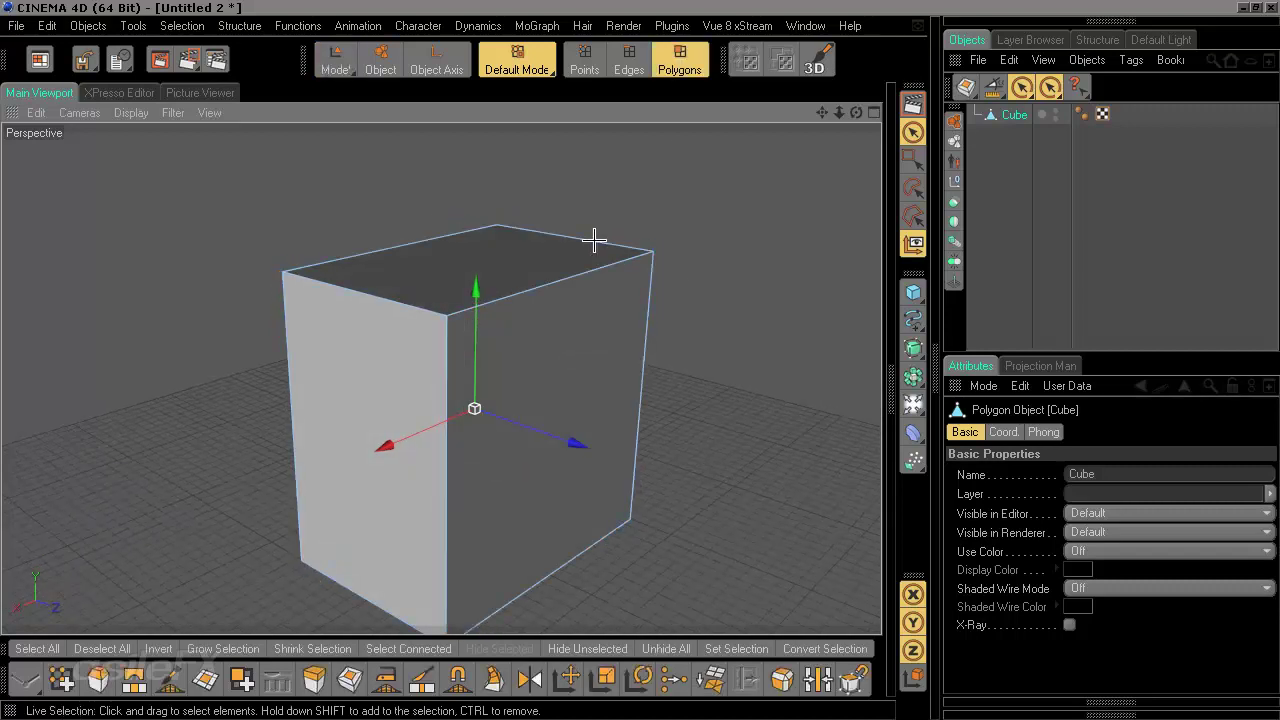
left_click_drag(589, 243, 587, 282, "alt")
left_click(531, 249)
left_click_drag(717, 288, 678, 264, "alt")
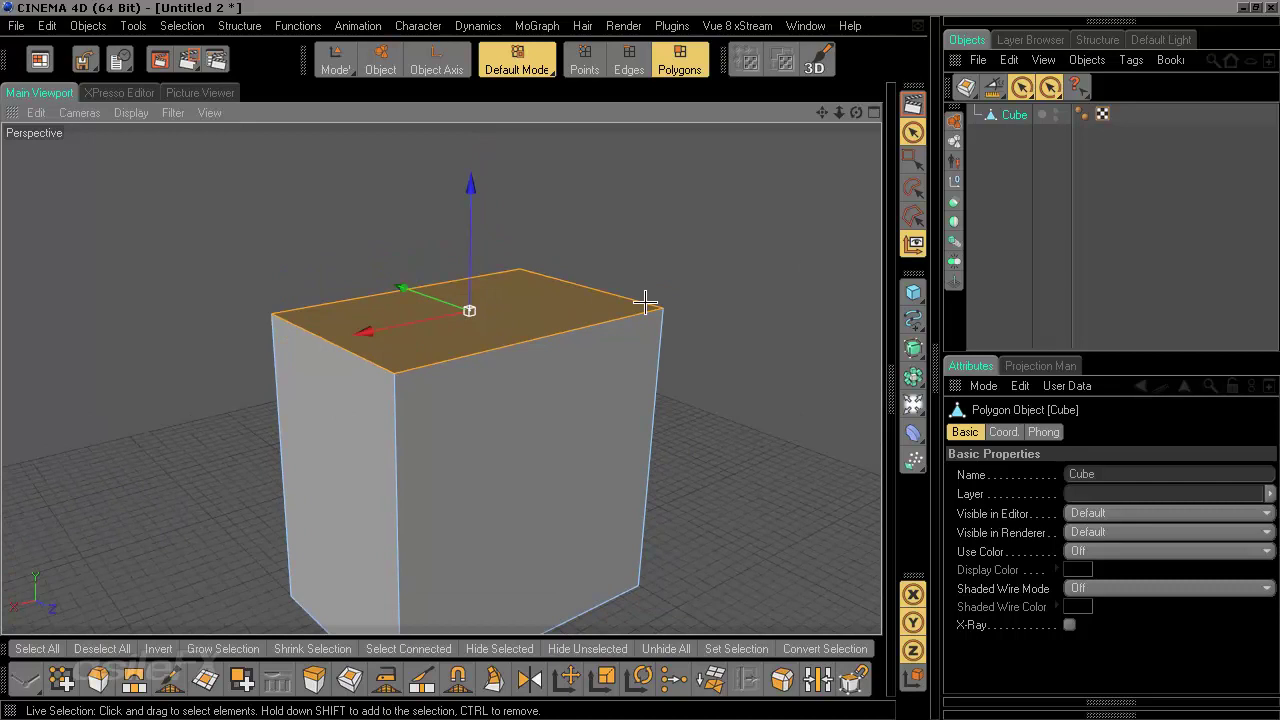
left_click_drag(645, 303, 494, 359, "alt")
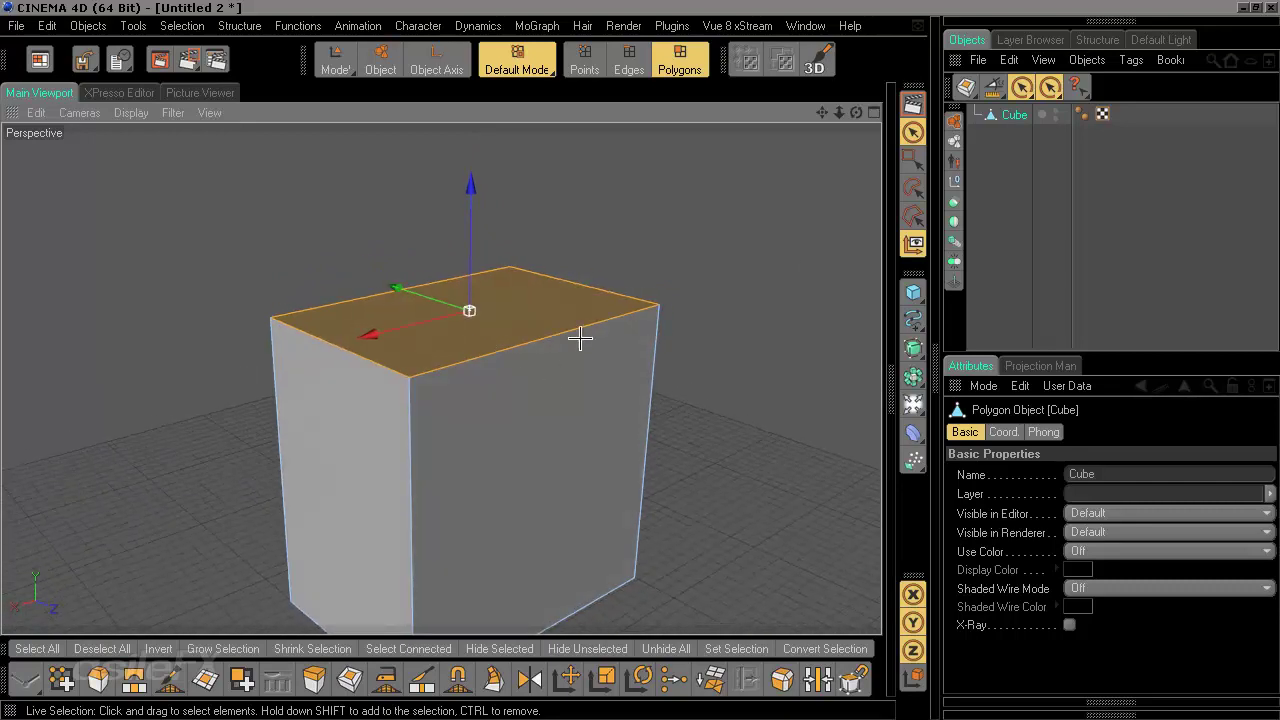
left_click_drag(580, 337, 558, 332, "alt")
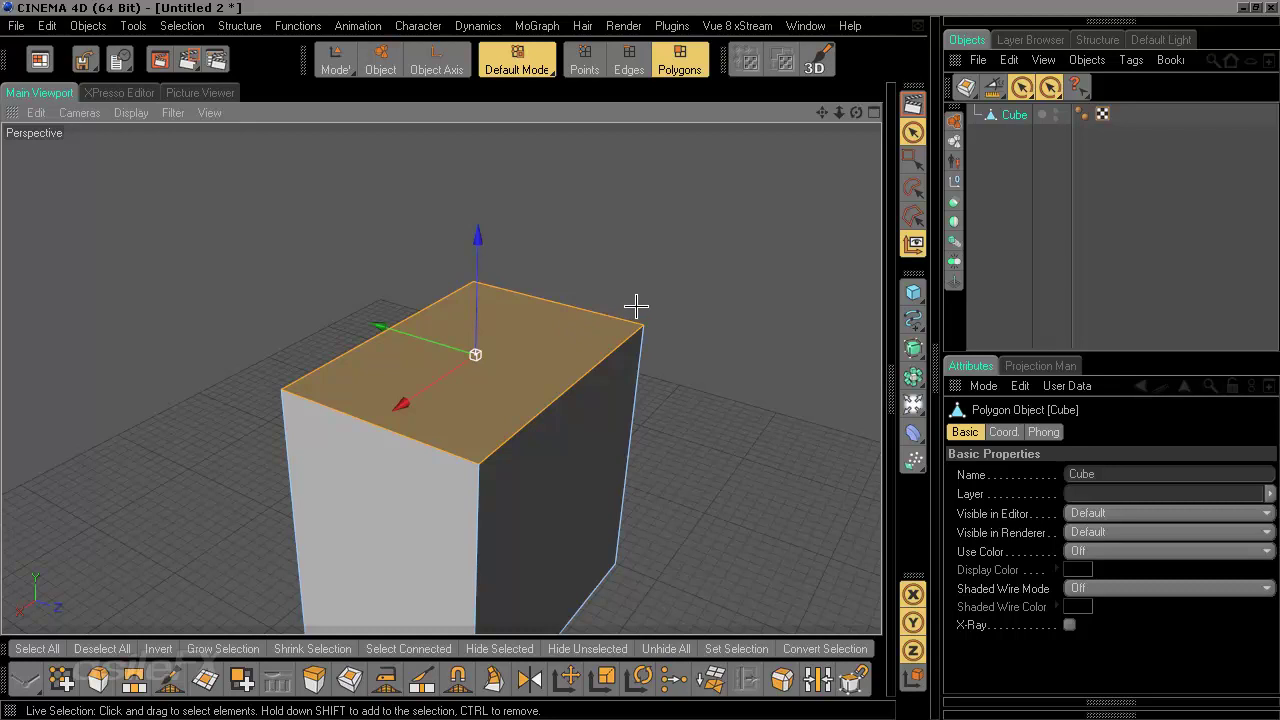
key("m")
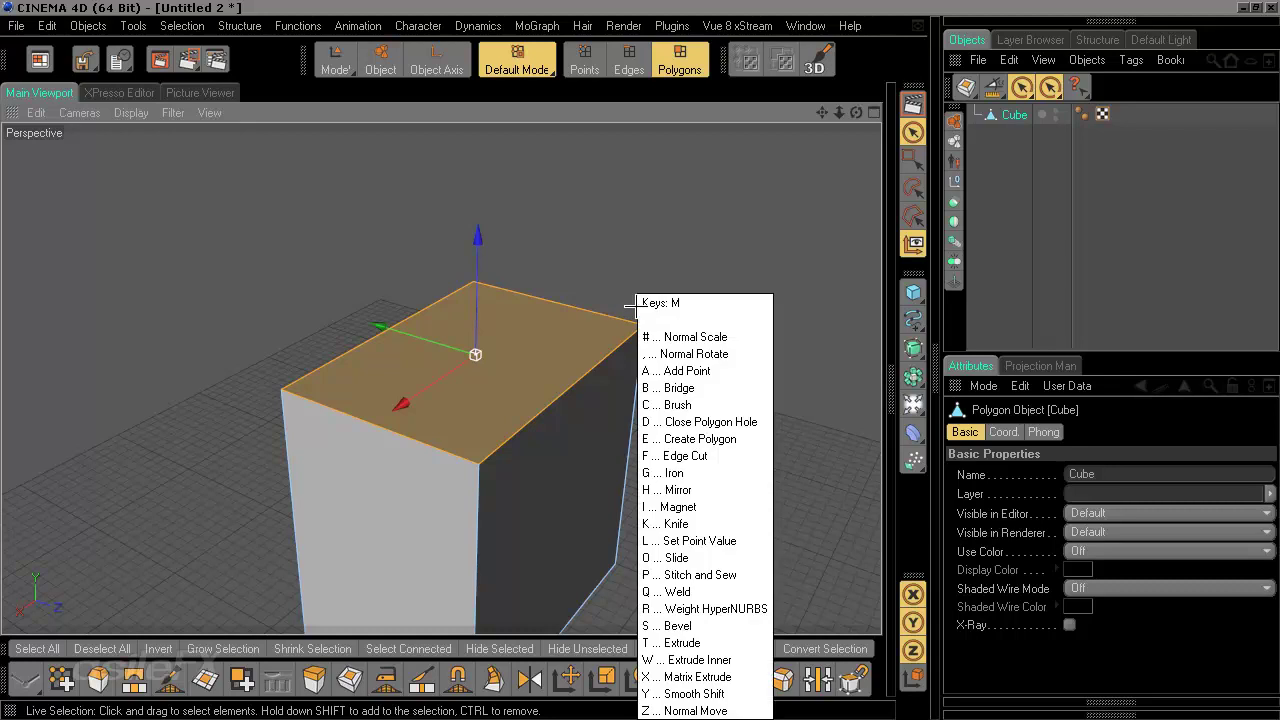
key("t")
left_click_drag(636, 306, 722, 306)
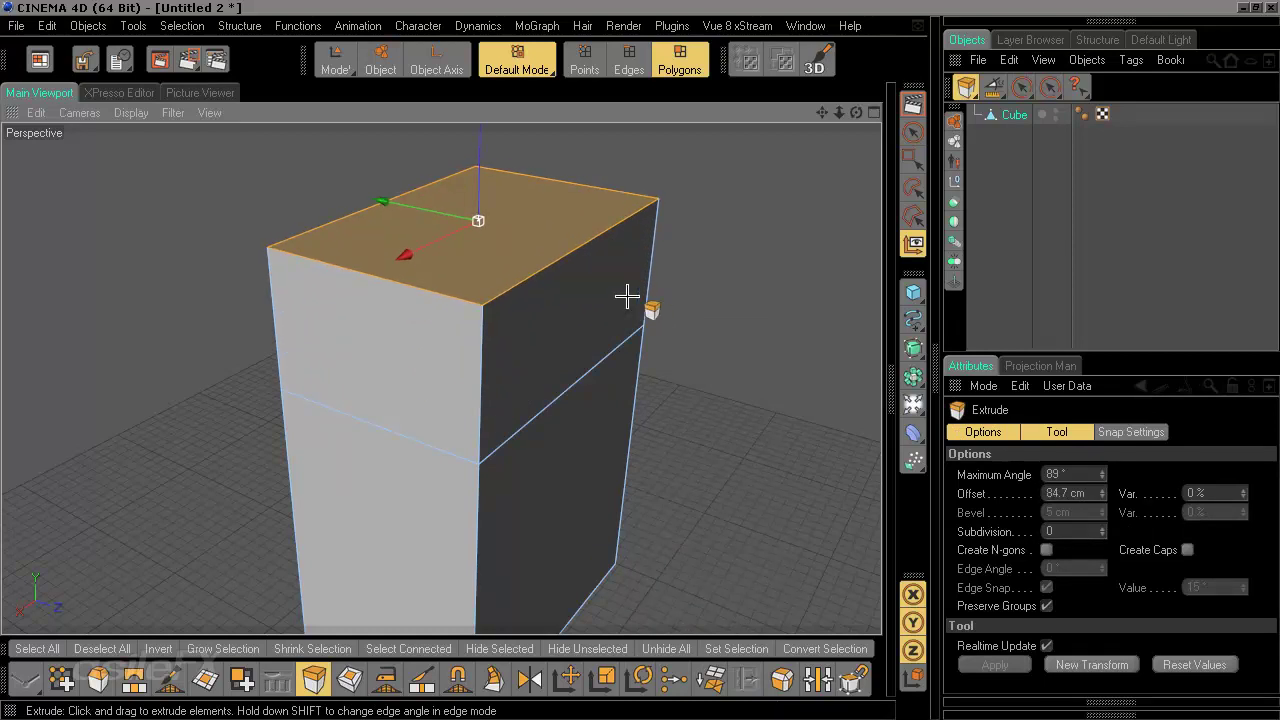
- Scale the extruded top polygon along its Y axis into a narrow strip that forms a roof ridge
key("t")
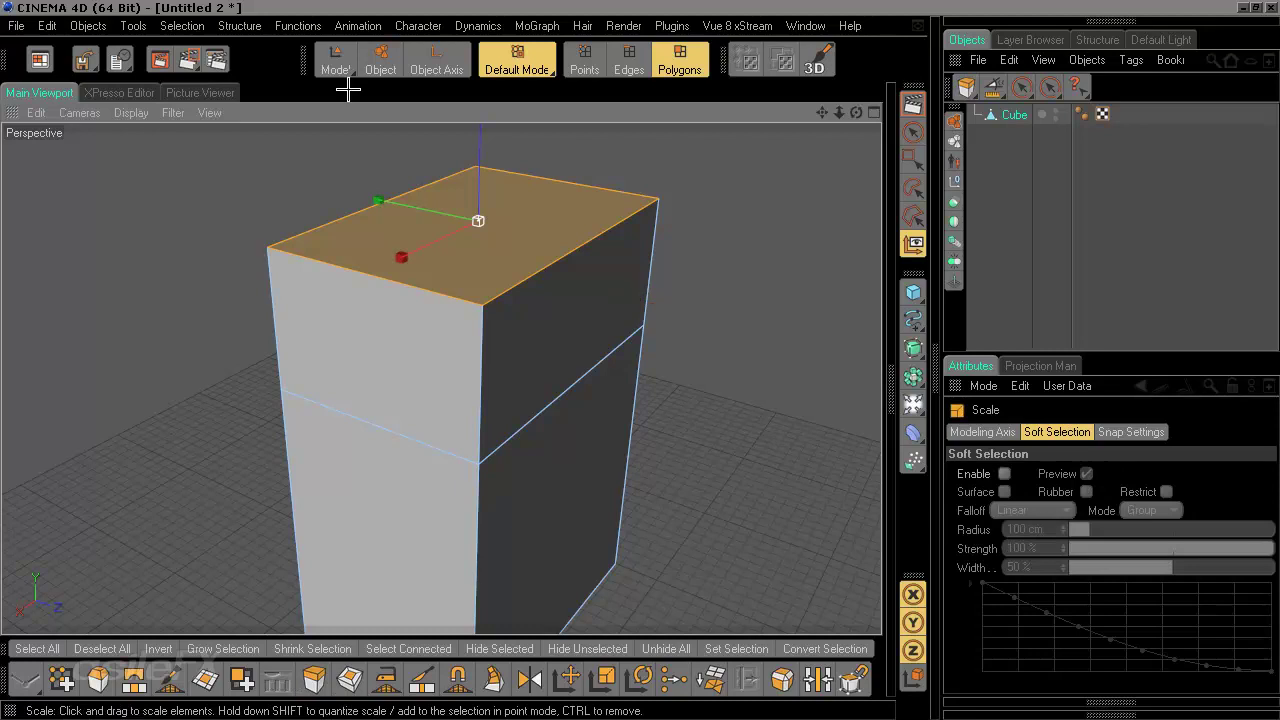
left_click(133, 25)
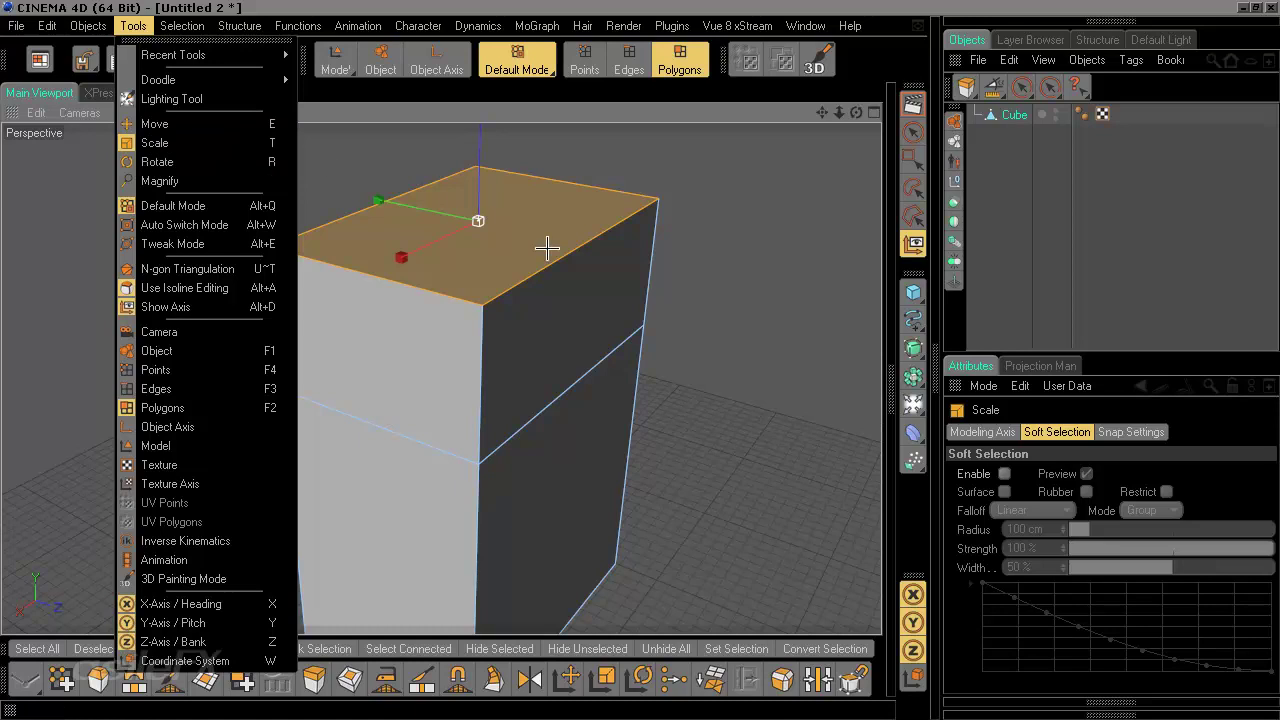
left_click(730, 288)
left_click_drag(709, 285, 760, 285)
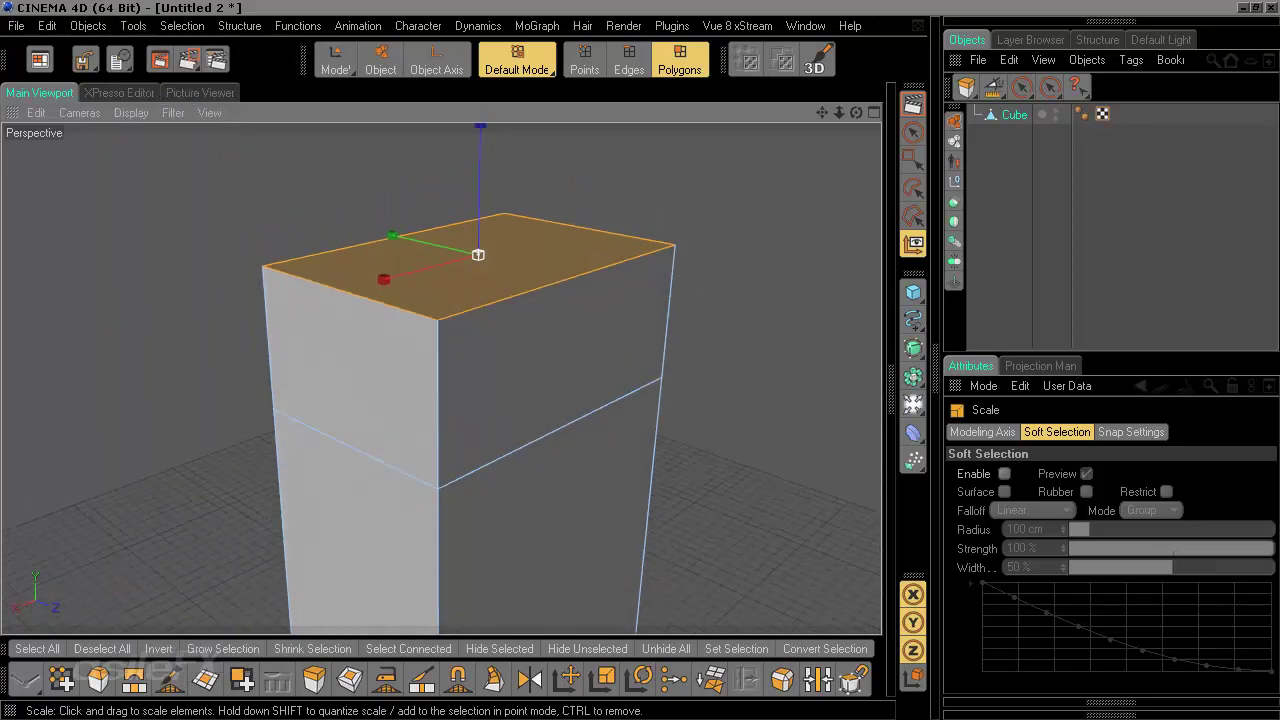
mouse_move(392, 237)
left_mouse_down()
mouse_move(420, 237)
mouse_move(280, 237)
mouse_move(392, 236)
left_mouse_up()
- Weld the two ridge points at the near gable into a single point midway between them
left_click_drag(613, 384, 777, 297, "alt")
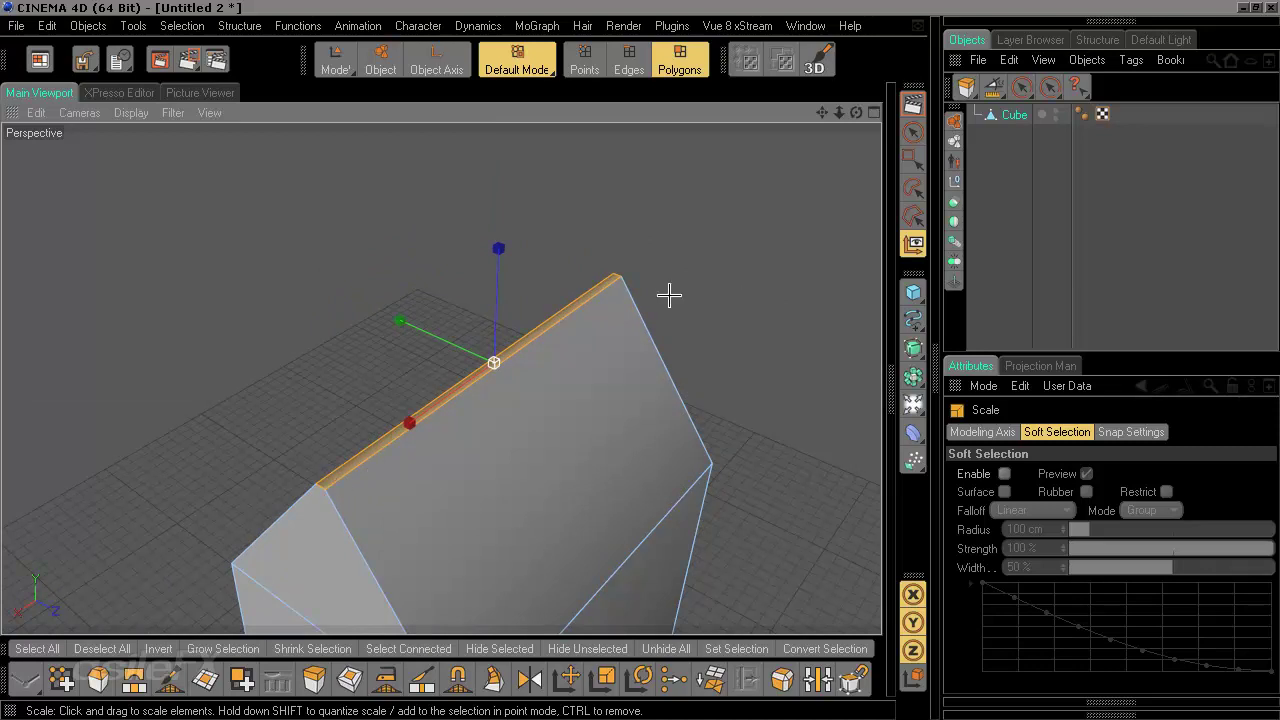
middle_click_drag(546, 511, 583, 471, "alt")
scroll(580, 476, "up", 5)
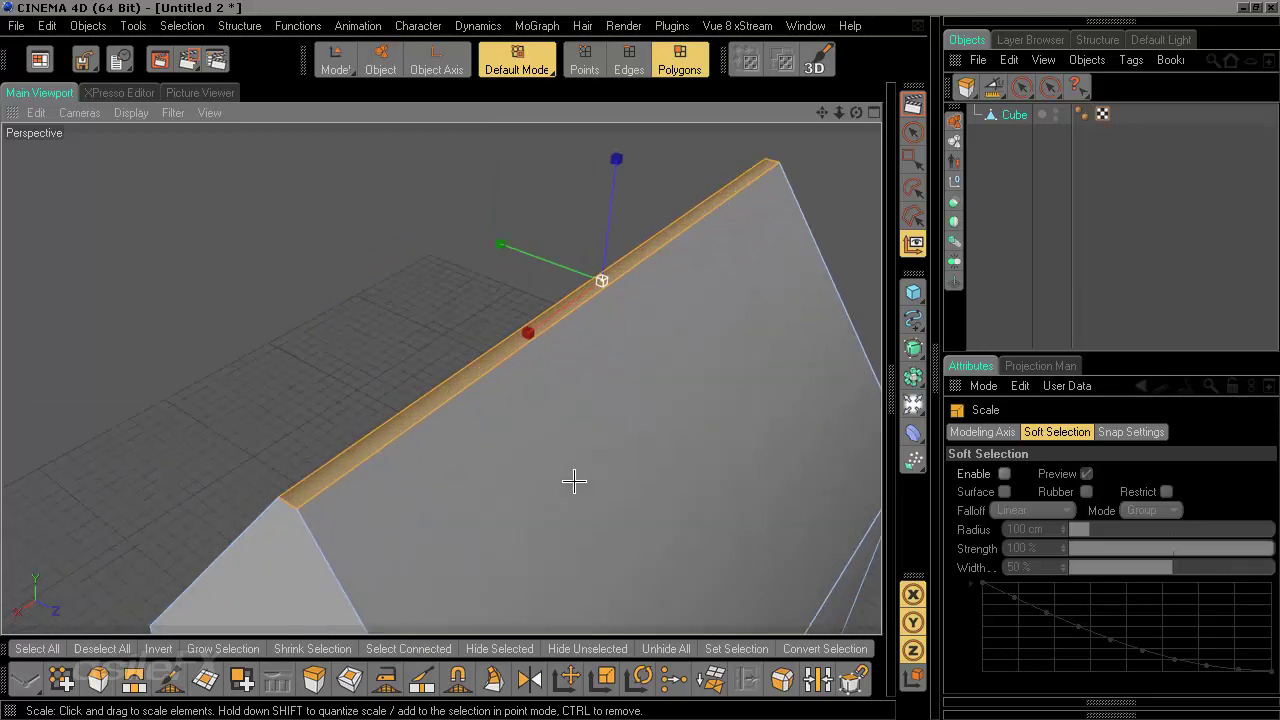
left_click_drag(573, 481, 603, 537, "alt")
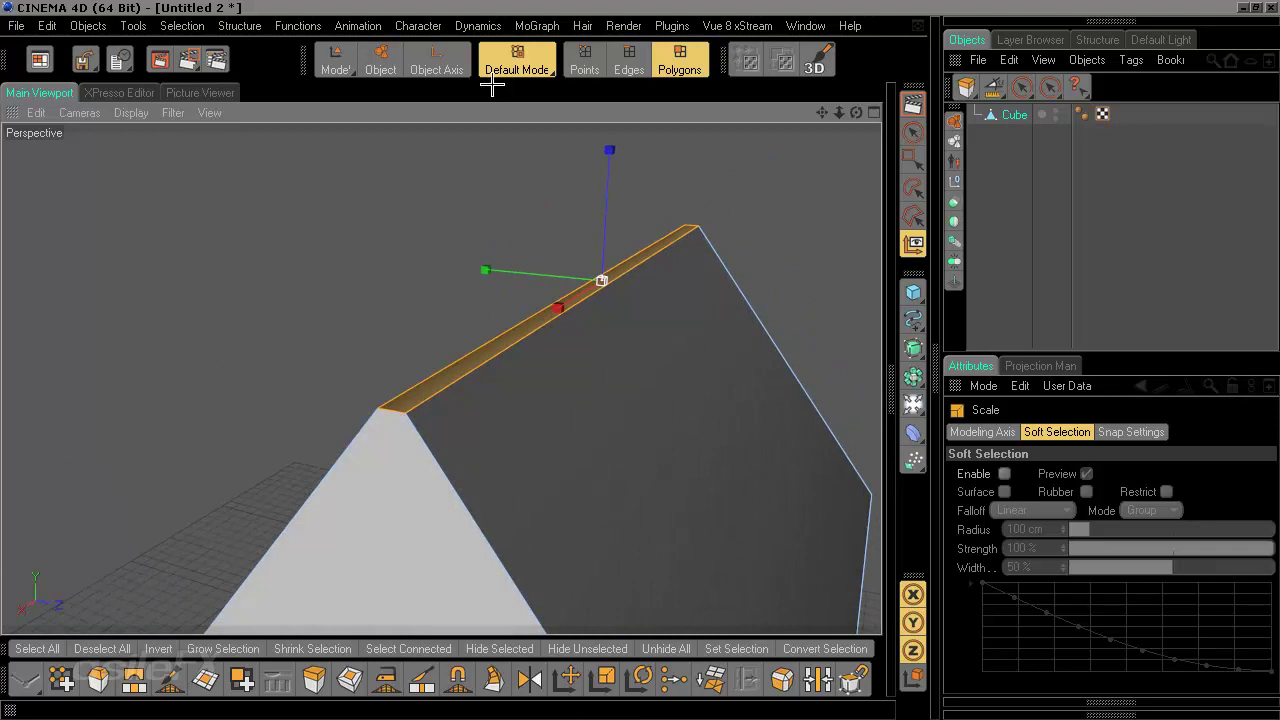
left_click(585, 60)
left_click(913, 131)
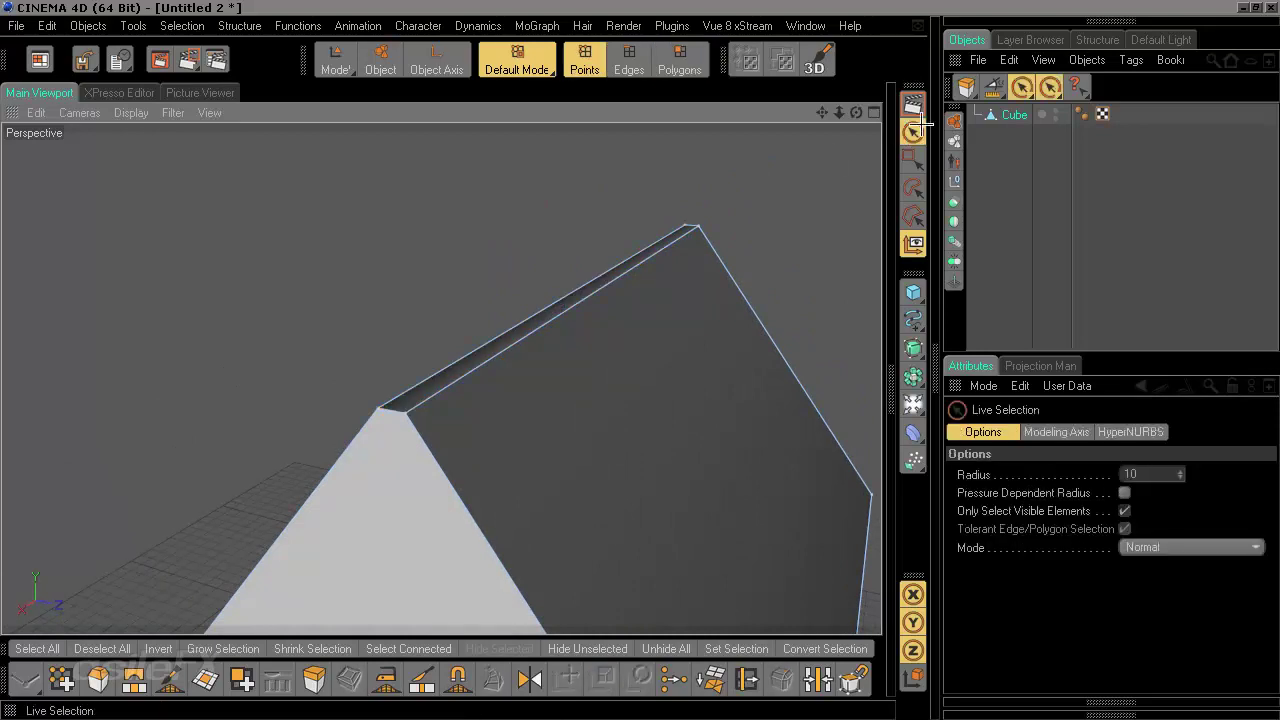
left_click_drag(434, 417, 276, 403)
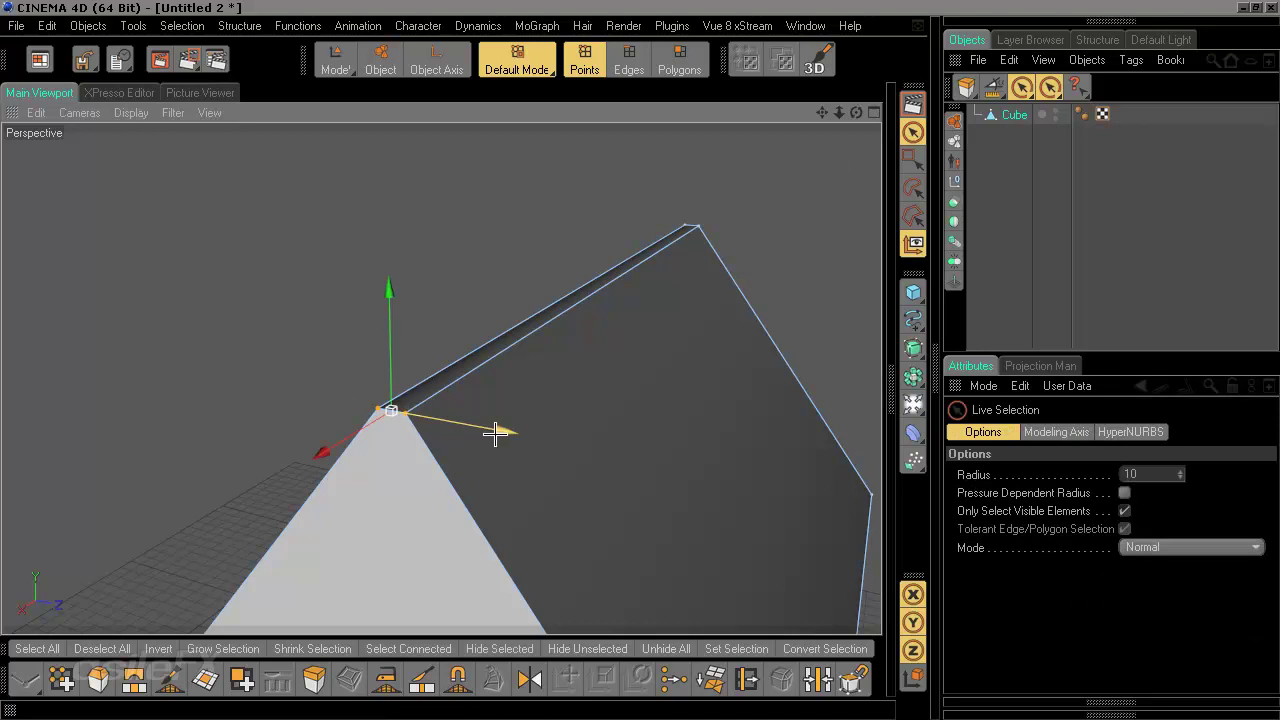
key("m")
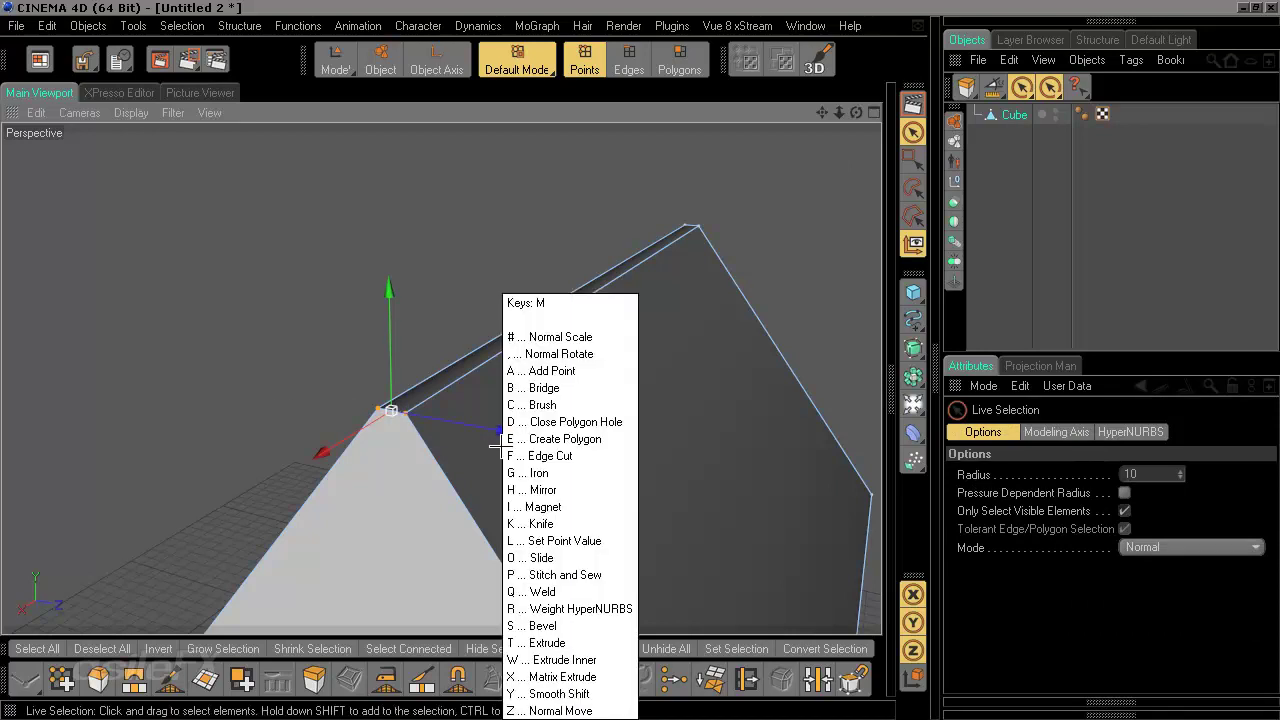
key("q")
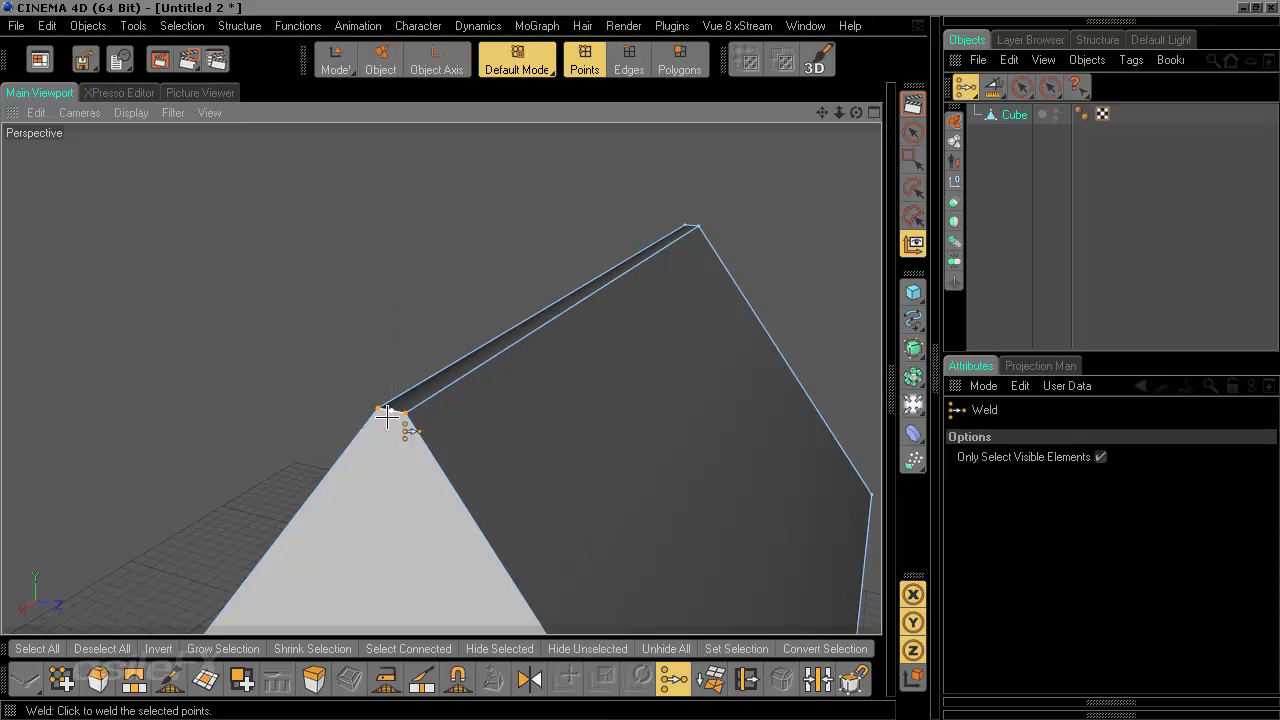
left_click(392, 412)
- Weld the two ridge points at the opposite gable into a single central point to close the roof ridge
left_click_drag(563, 386, 623, 377, "alt")
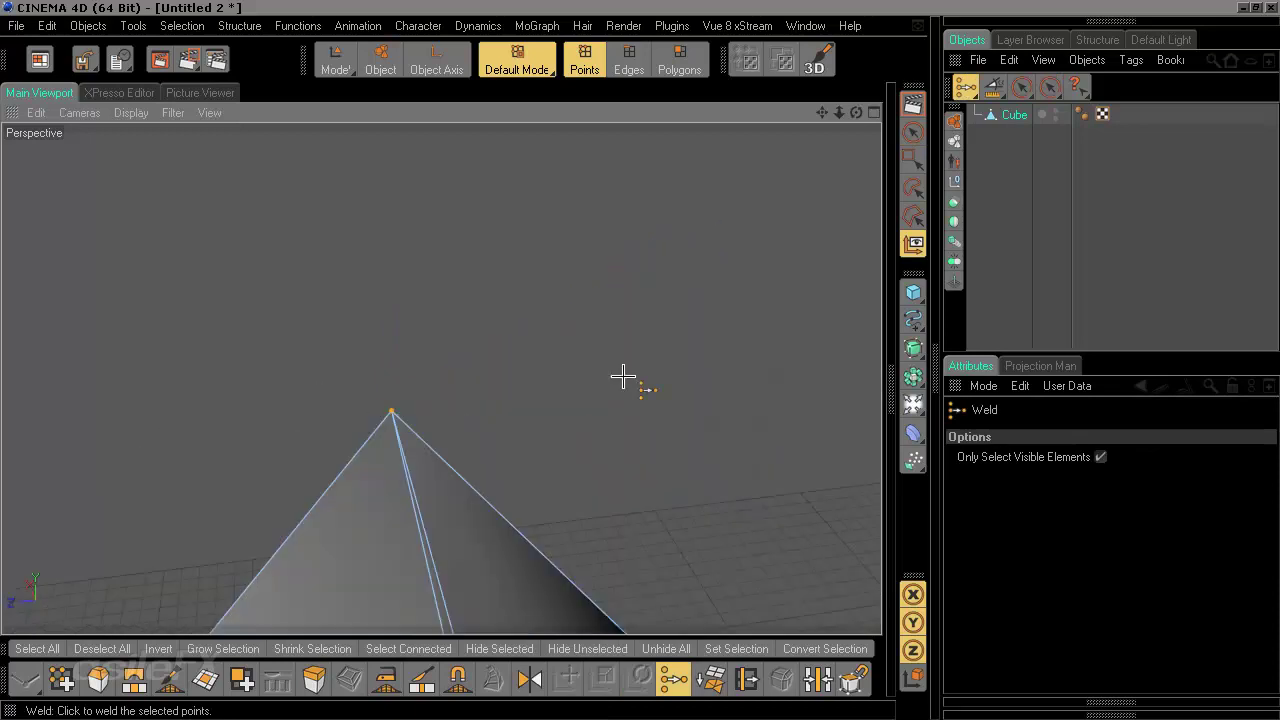
scroll(617, 371, "down", 6)
middle_click_drag(571, 434, 552, 256, "alt")
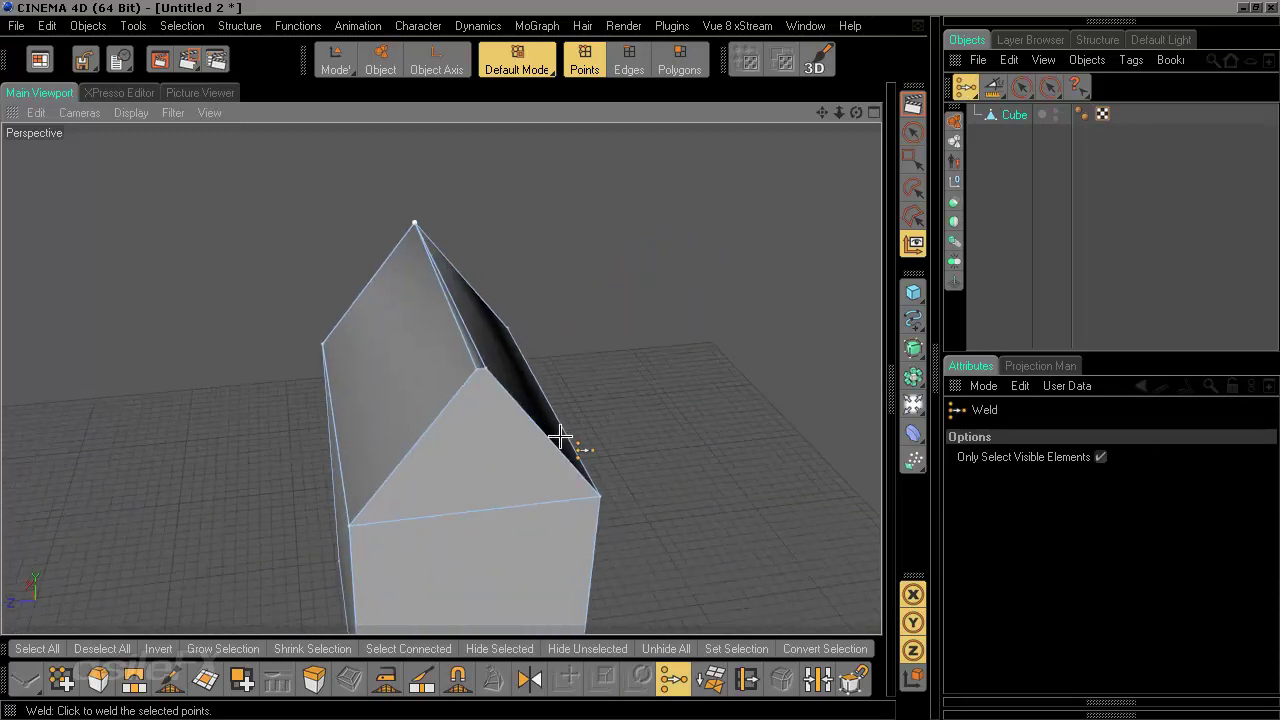
scroll(565, 428, "up", 4)
key("space")
left_click(503, 363)
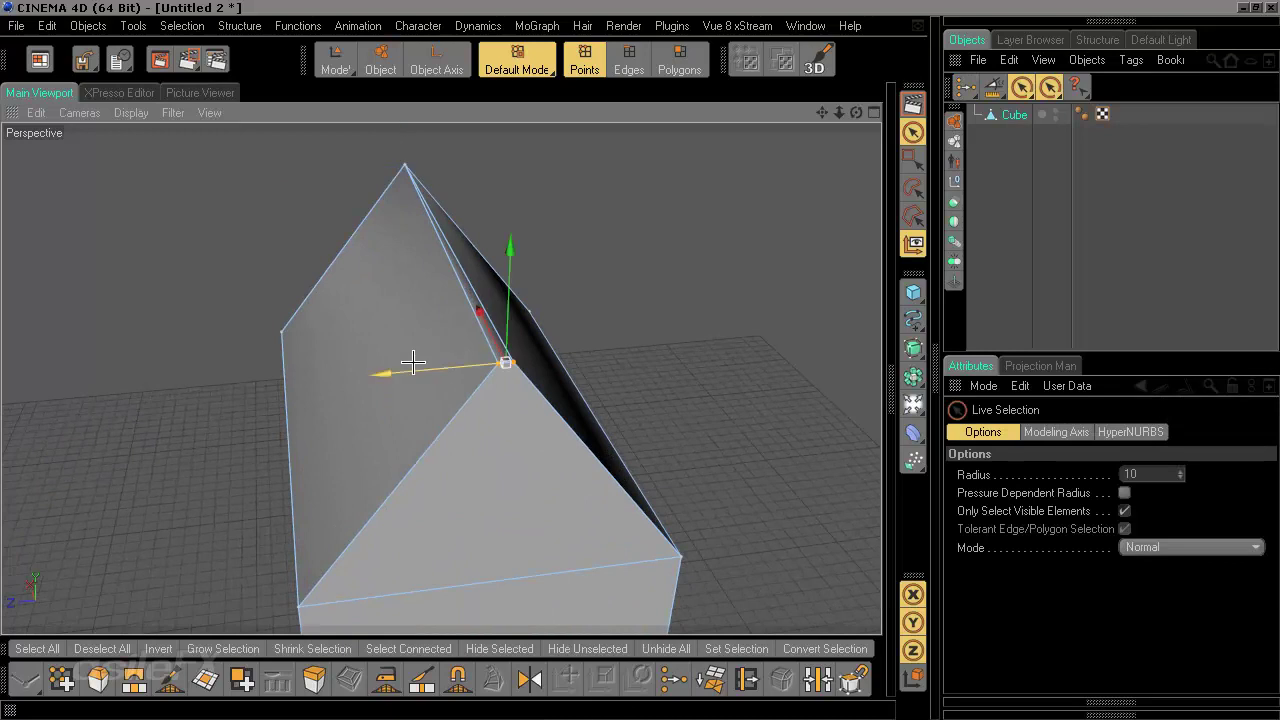
scroll(560, 389, "up", 3)
key("m")
key("q")
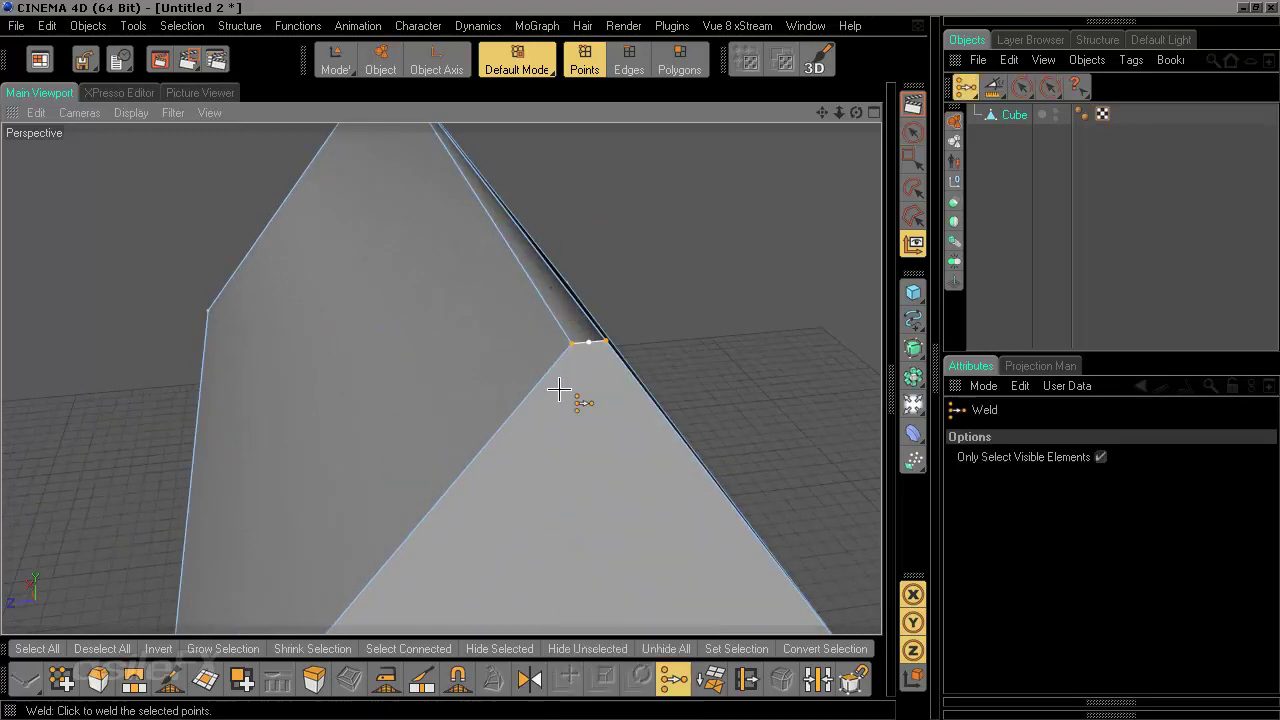
left_click(589, 340)
left_click_drag(343, 426, 585, 430, "alt")
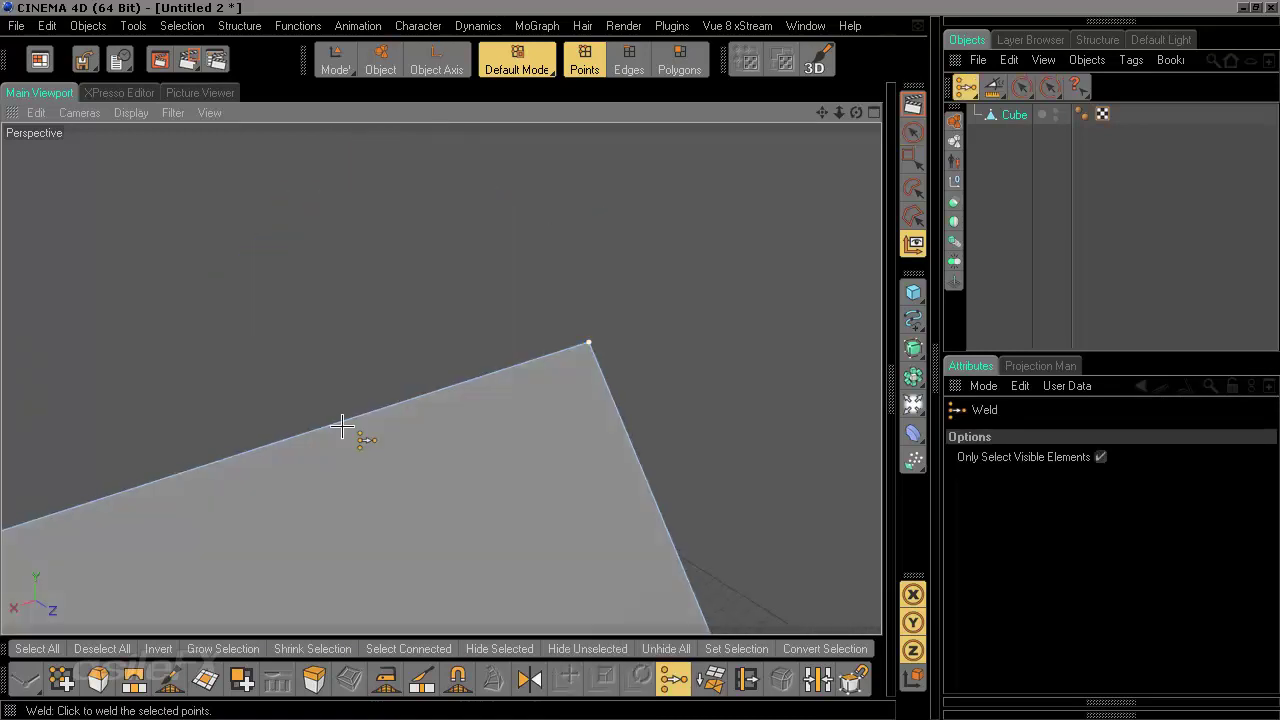
middle_click_drag(343, 426, 249, 449, "alt")
middle_click_drag(334, 450, 649, 235, "alt")
middle_click_drag(394, 463, 254, 523, "alt")
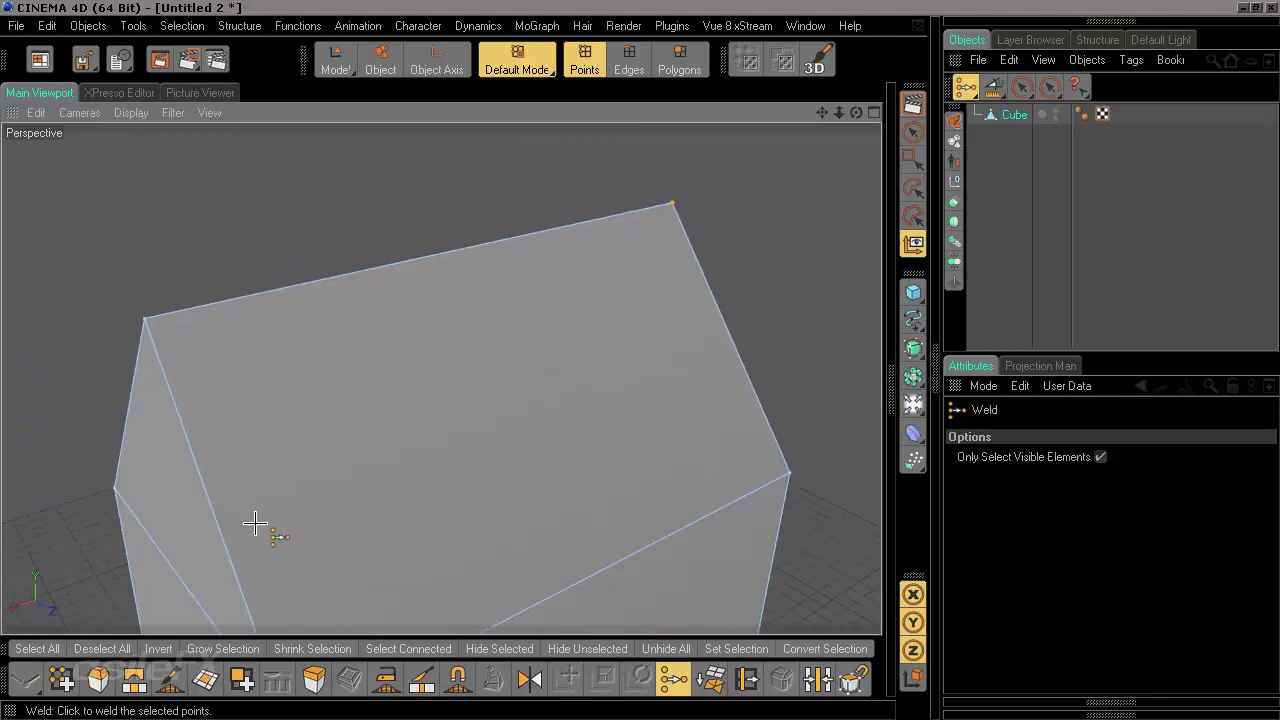
scroll(254, 523, "down", 3)
left_click_drag(520, 441, 549, 400, "alt")
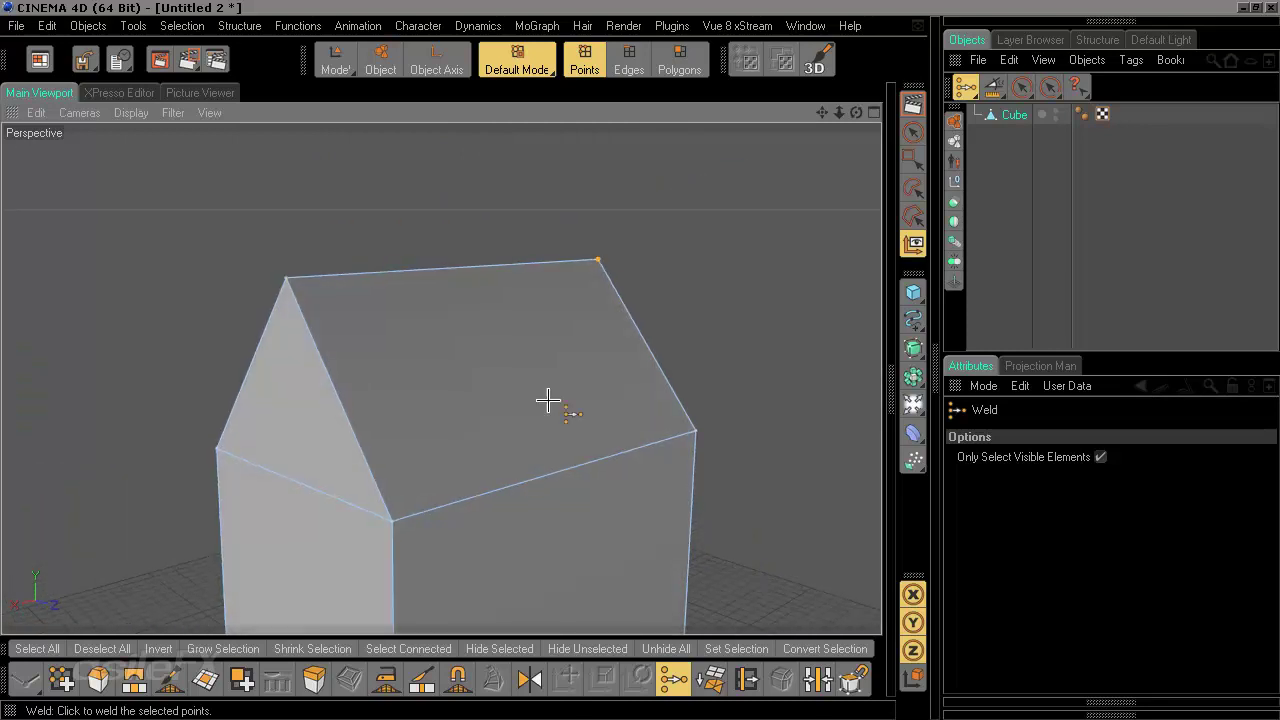
- Return to the Live Selection tool and clear the point selection on the welded house
scroll(531, 431, "down", 6)
key("space")
left_click(557, 498)
scroll(556, 500, "up", 2)
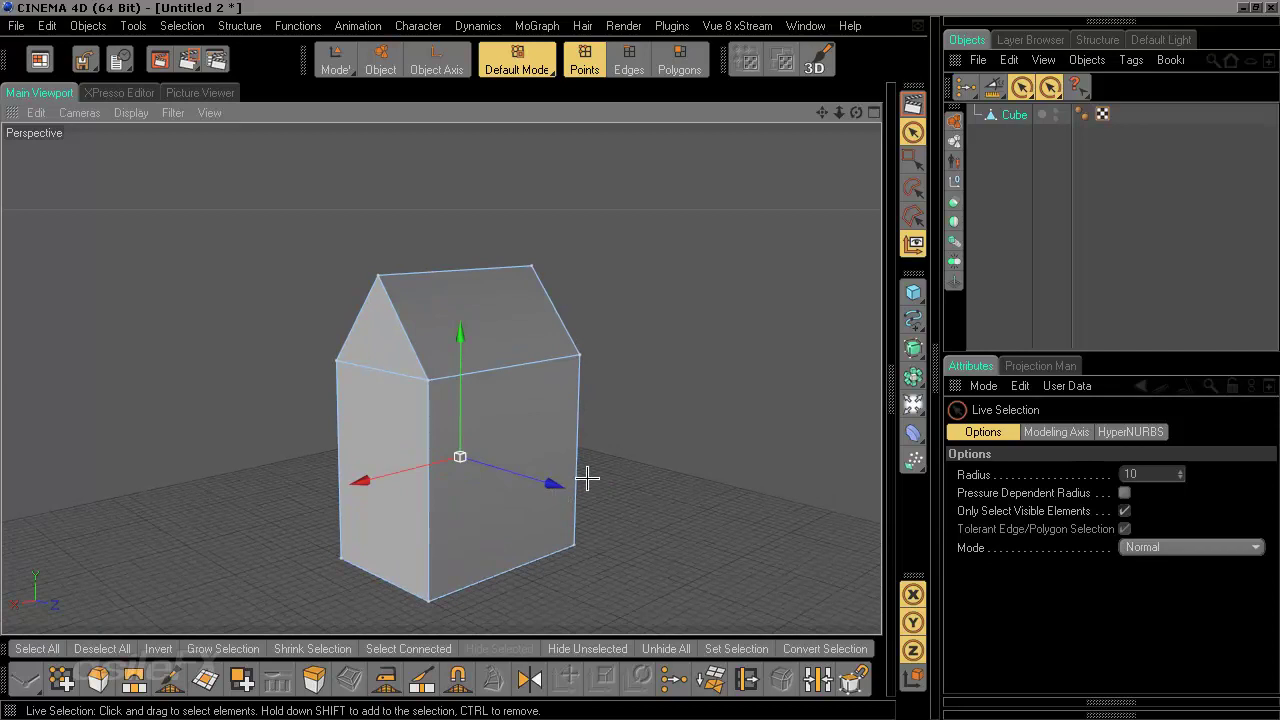
left_click_drag(487, 433, 700, 412, "alt")
left_click_drag(700, 244, 558, 234, "alt")
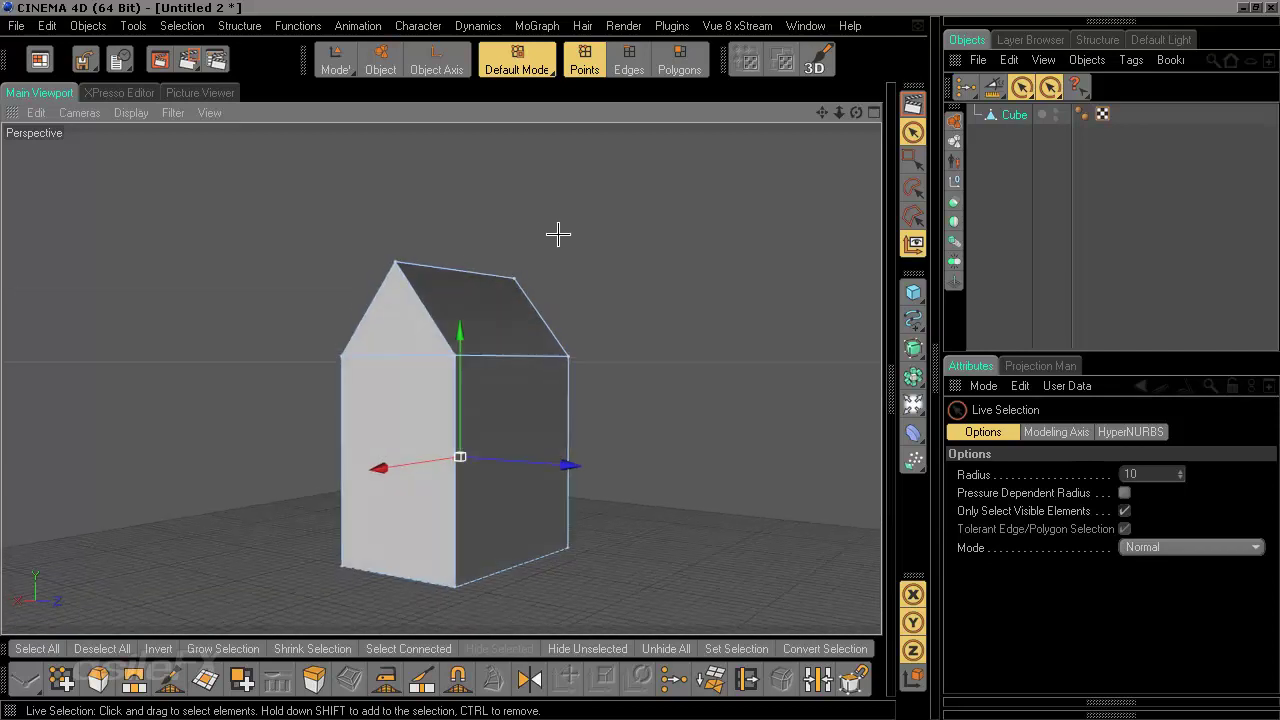
- Set the Phong Angle of the cube's Phong tag to 20° and reselect the cube object
left_click(1081, 114)
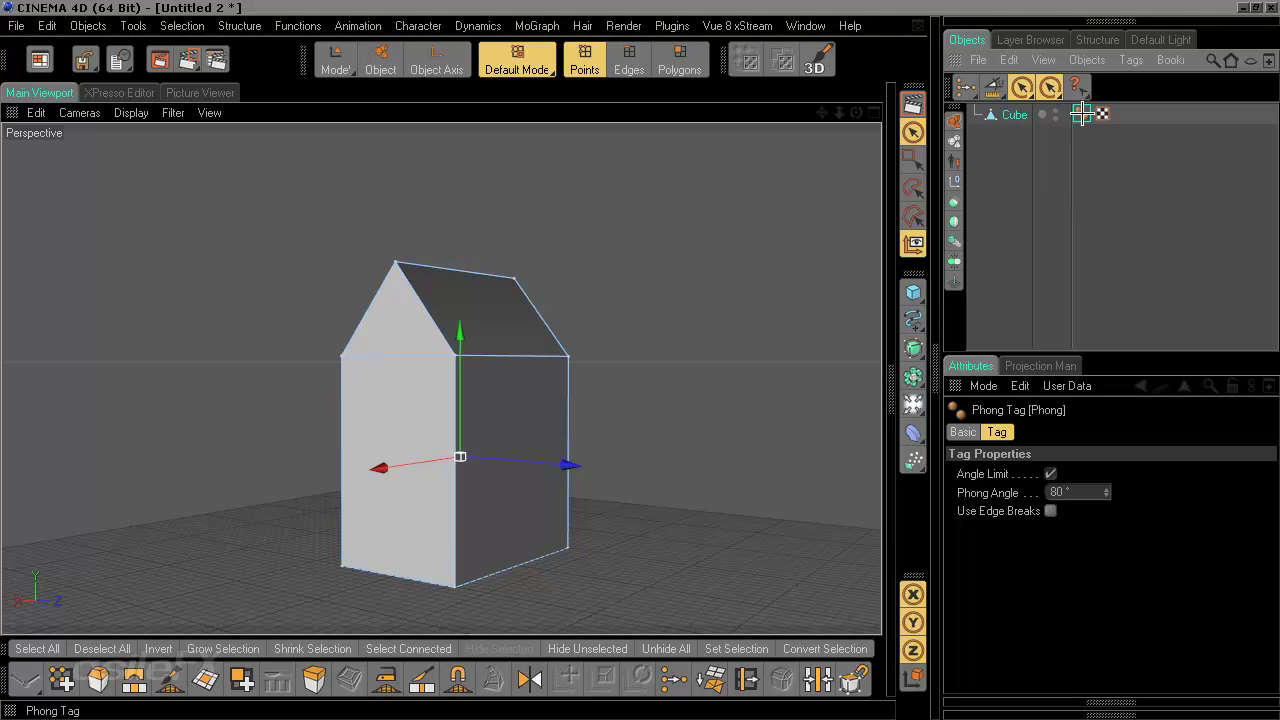
double_click(1057, 492)
type("2")
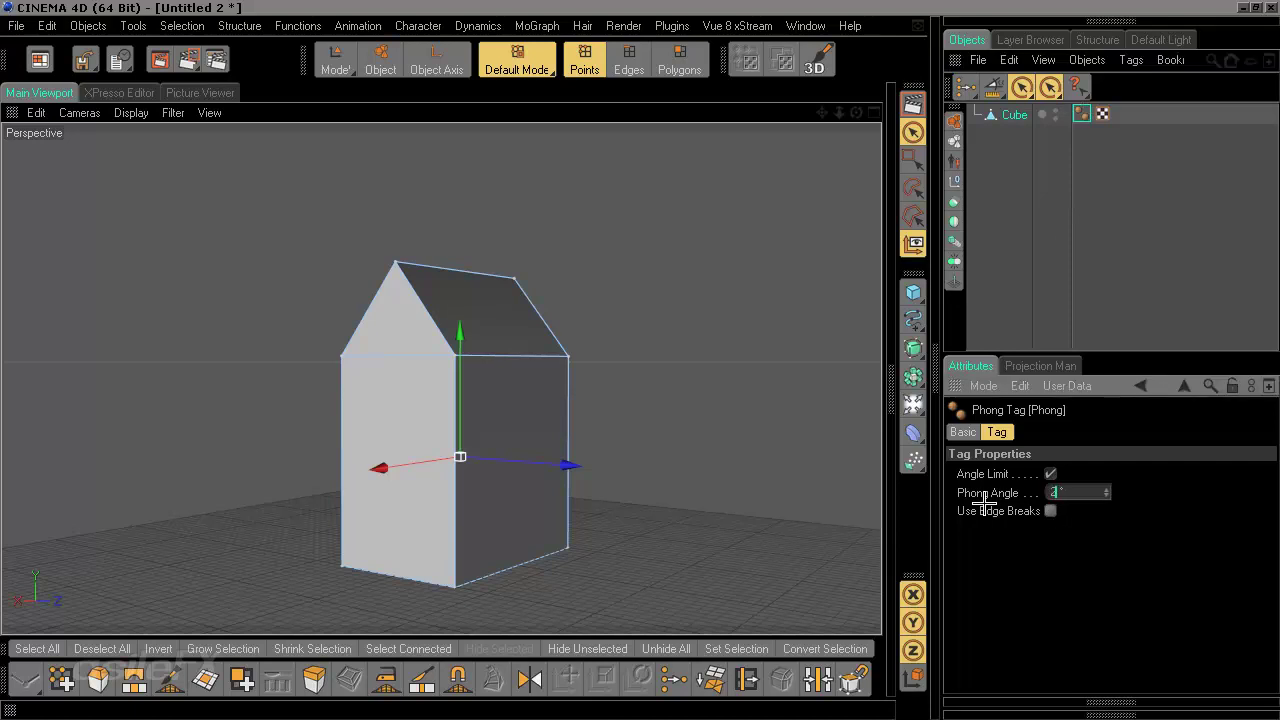
type("0")
key("Return")
left_click(1040, 193)
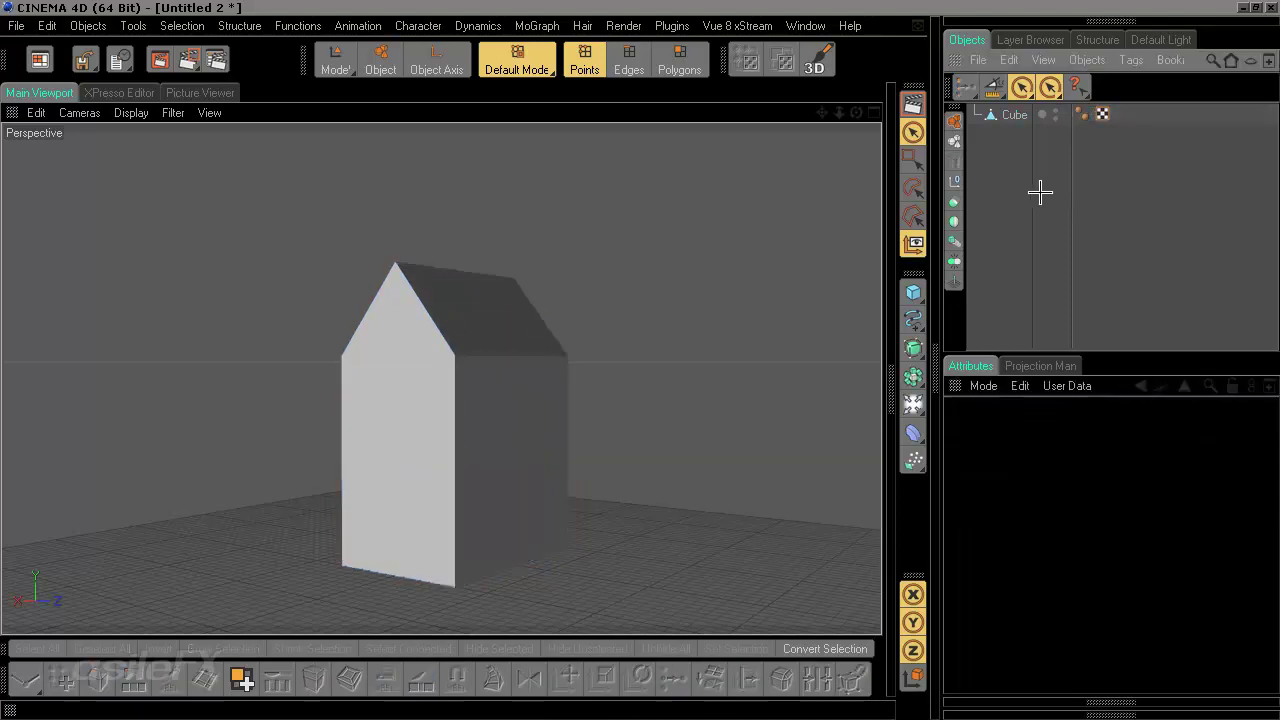
right_click_drag(240, 458, 400, 457, "alt")
middle_click_drag(415, 457, 509, 426, "alt")
left_click_drag(509, 426, 511, 427, "alt")
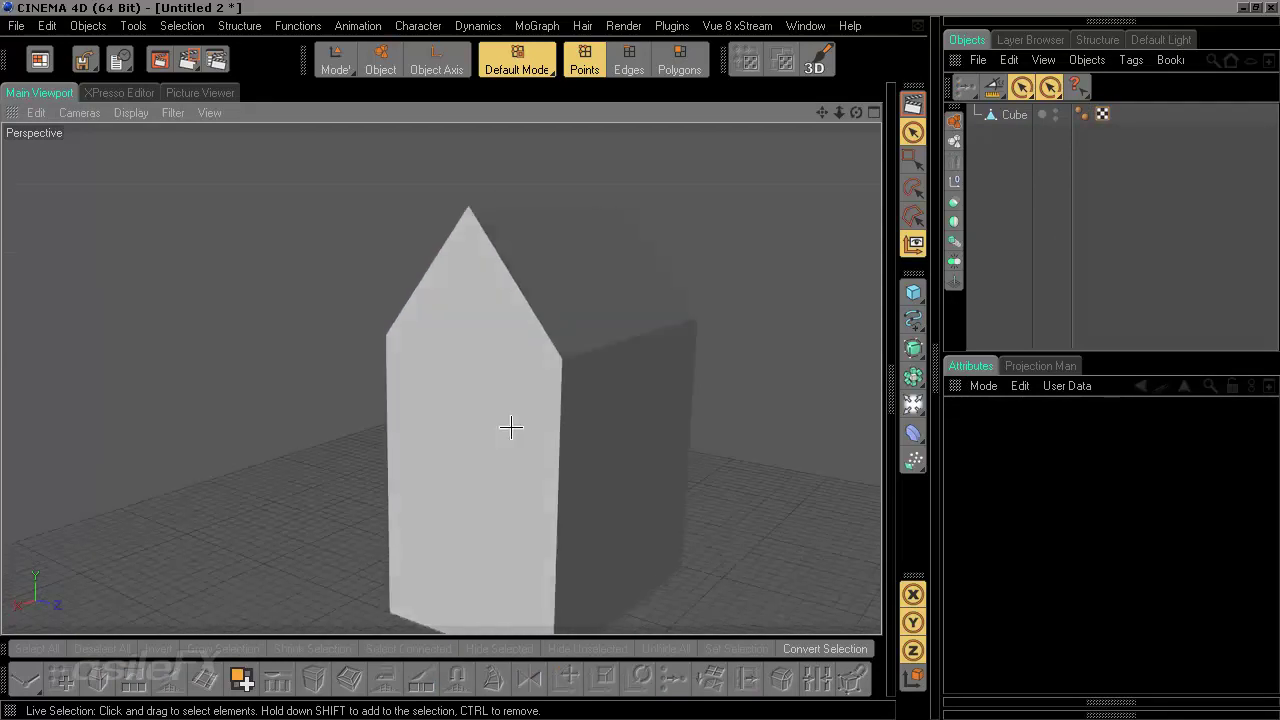
left_click(495, 360)
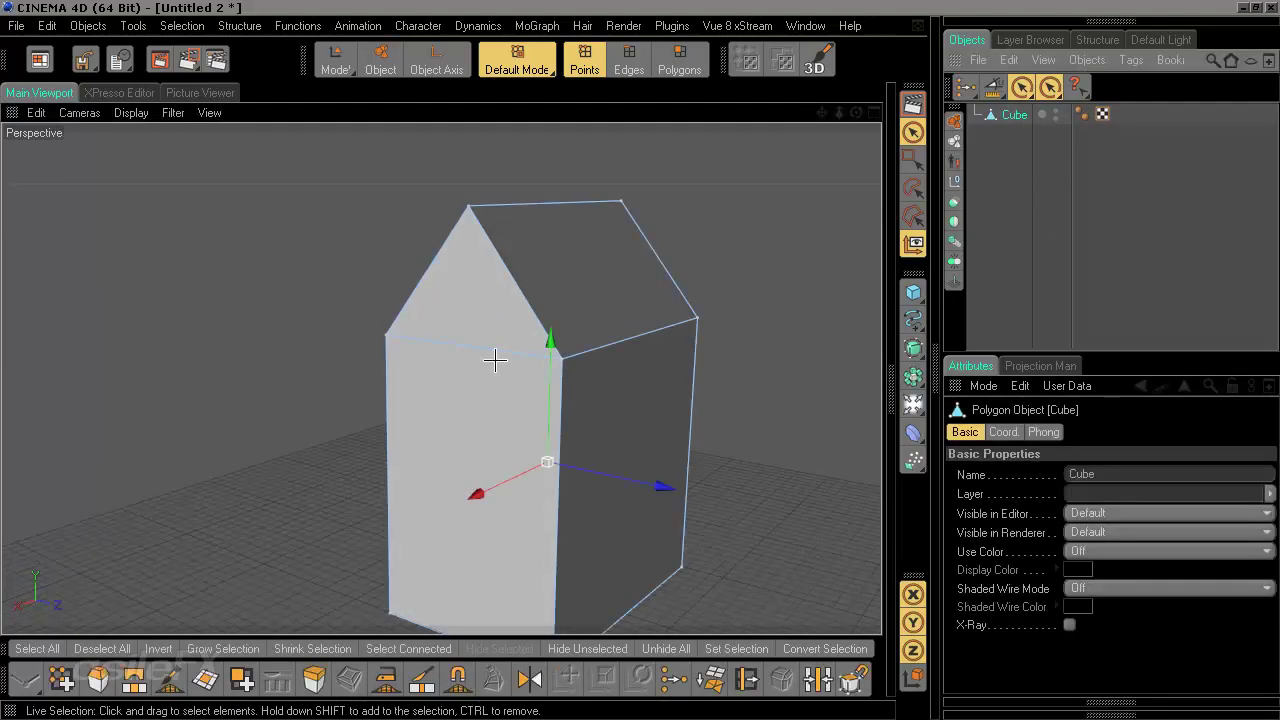
- Dissolve the triangular gable polygon and the wall polygon below it into one face, working in polygon mode
left_click_drag(550, 461, 593, 445, "alt")
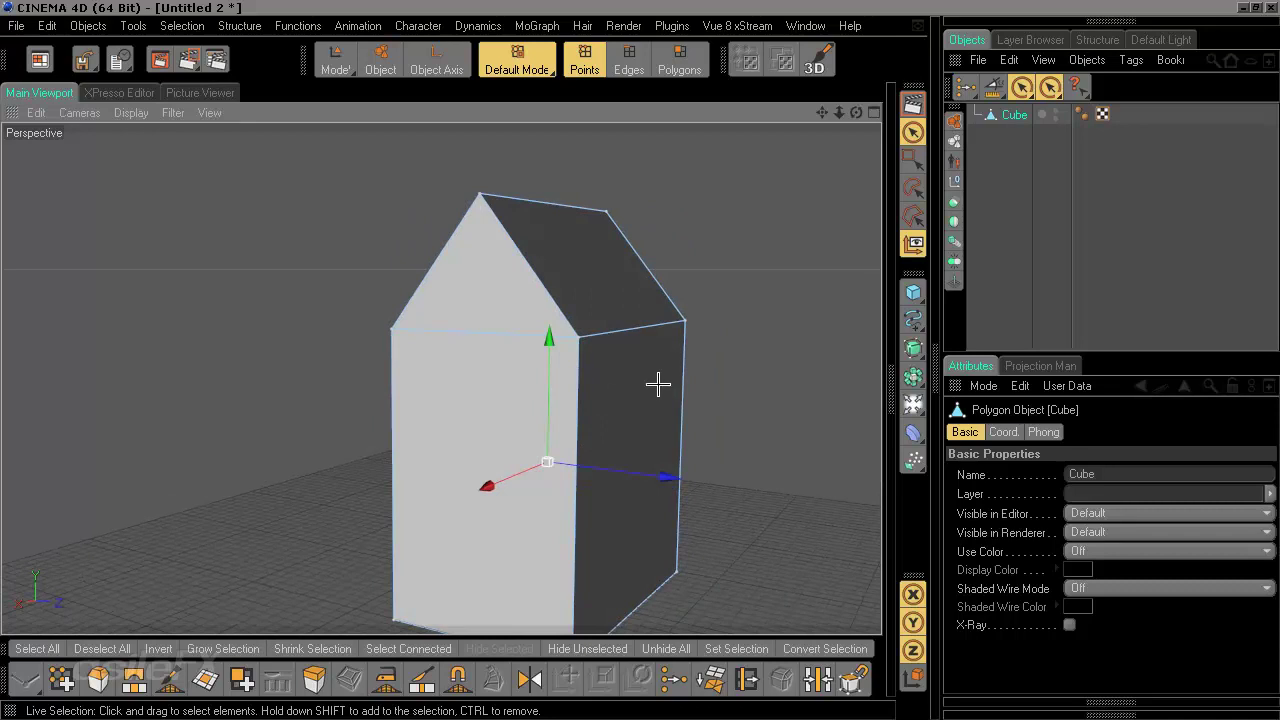
left_click_drag(657, 380, 666, 380, "alt")
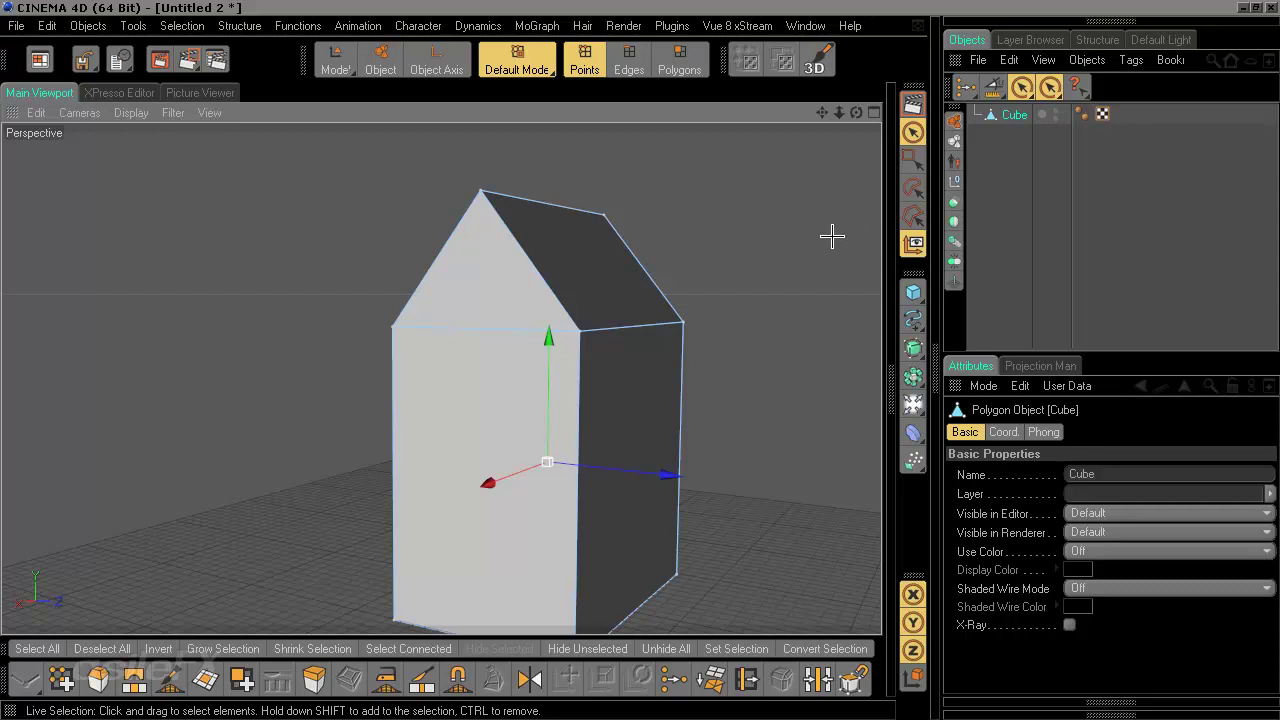
middle_click_drag(771, 261, 772, 240, "alt")
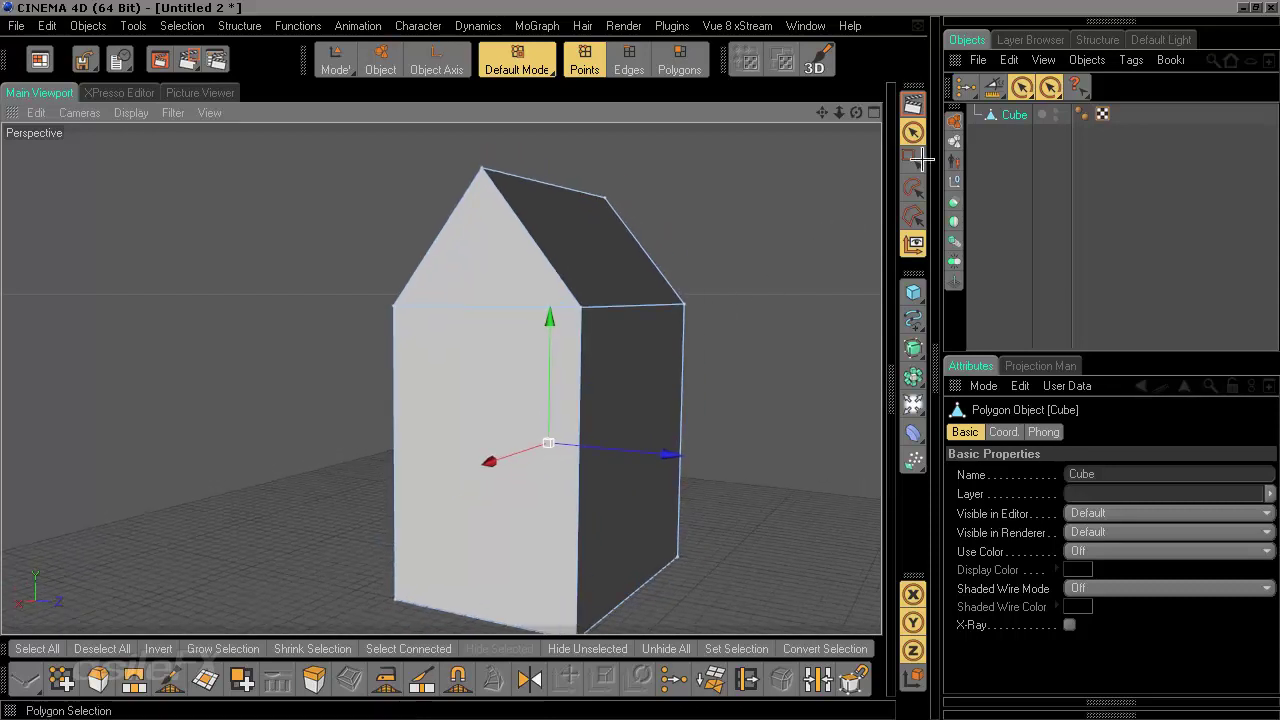
left_click(686, 62)
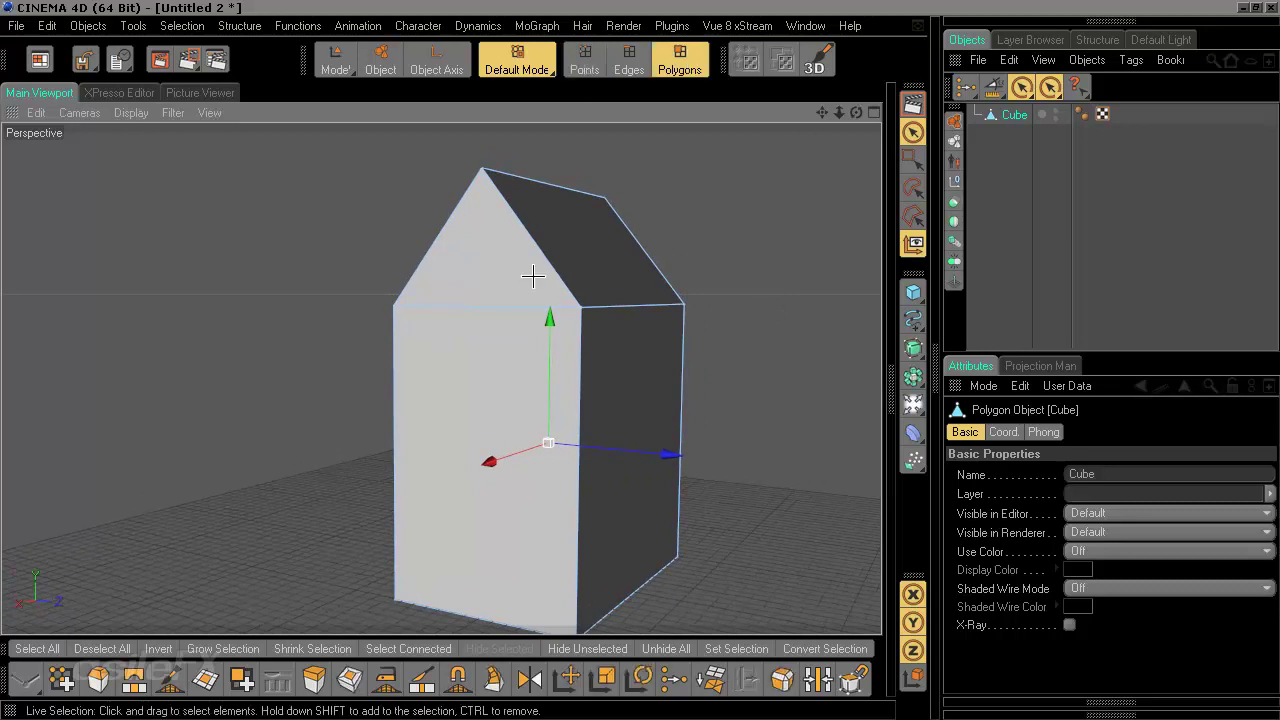
left_click(492, 343)
left_click(492, 343)
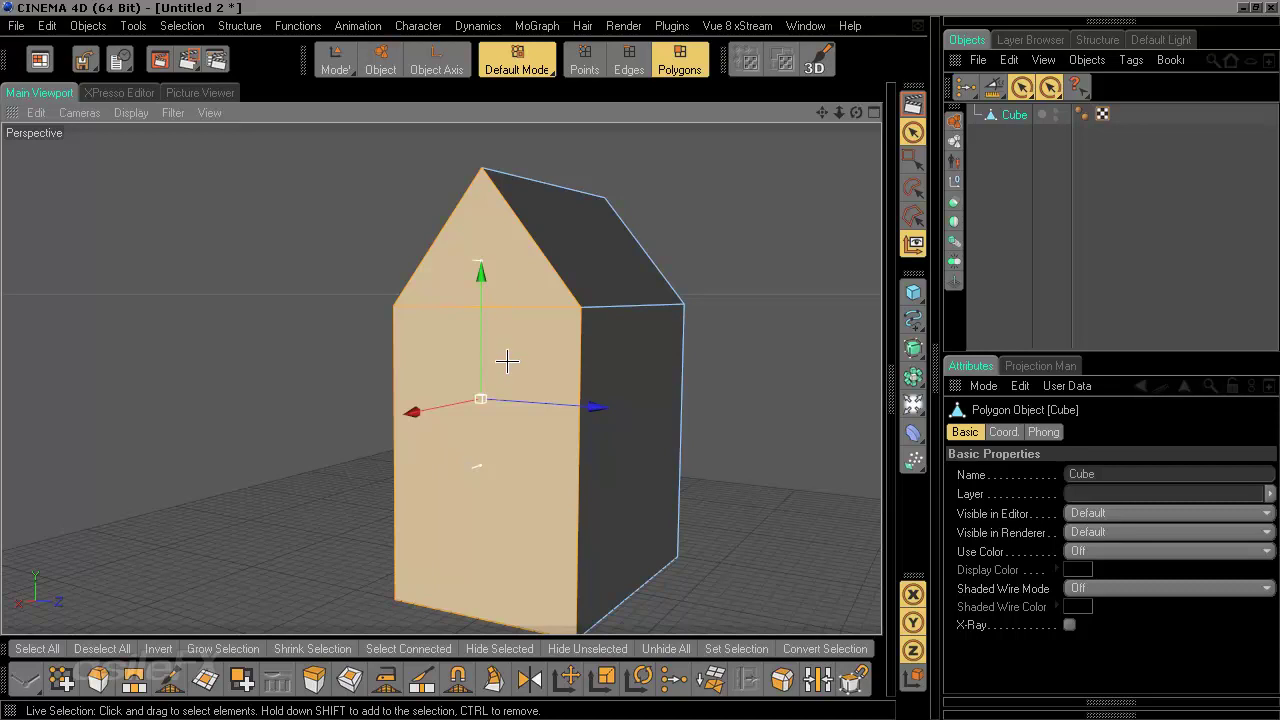
left_click(252, 22)
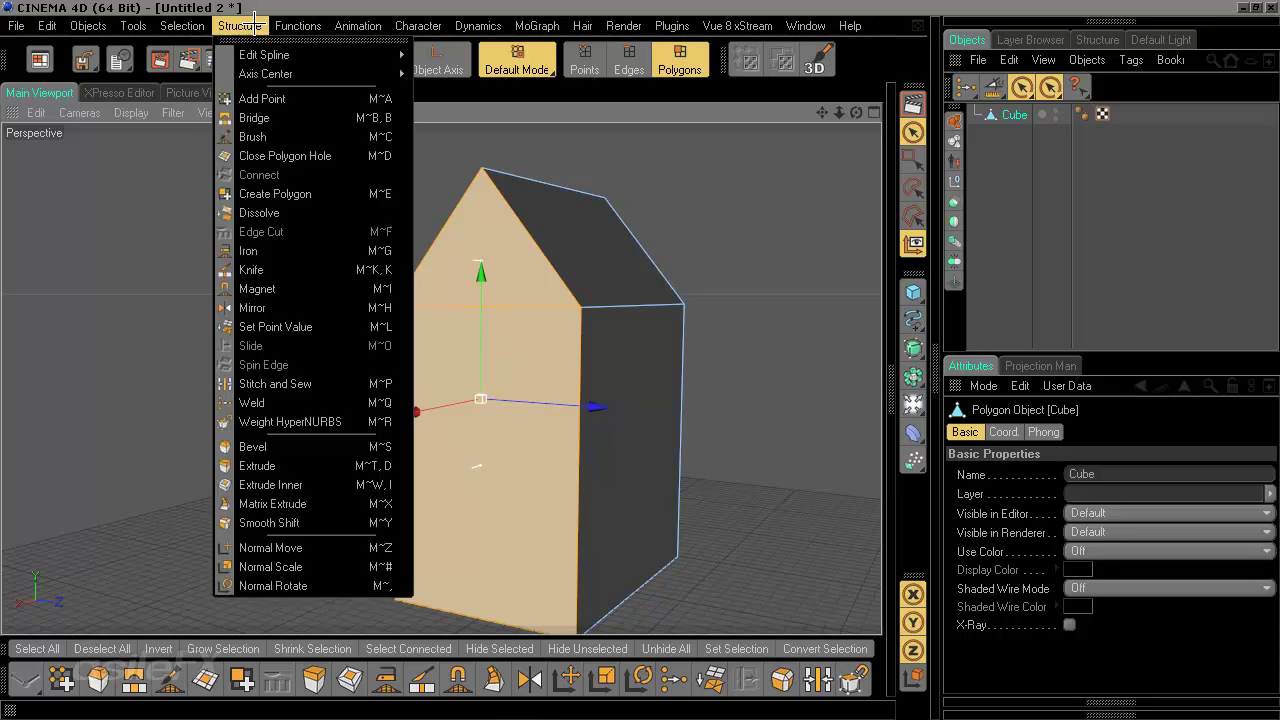
left_click(251, 216)
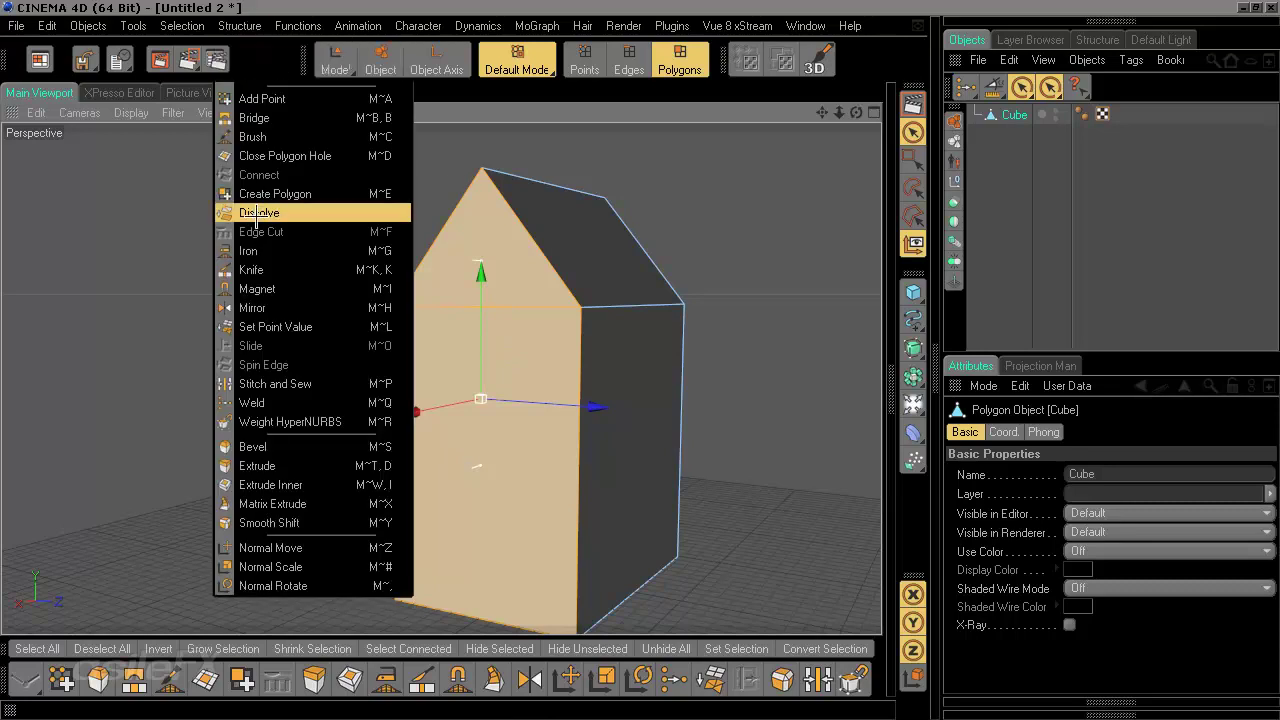
- Dissolve the gable and wall polygons at the opposite end into a single face and clear the selection
left_click_drag(500, 300, 250, 300, "alt")
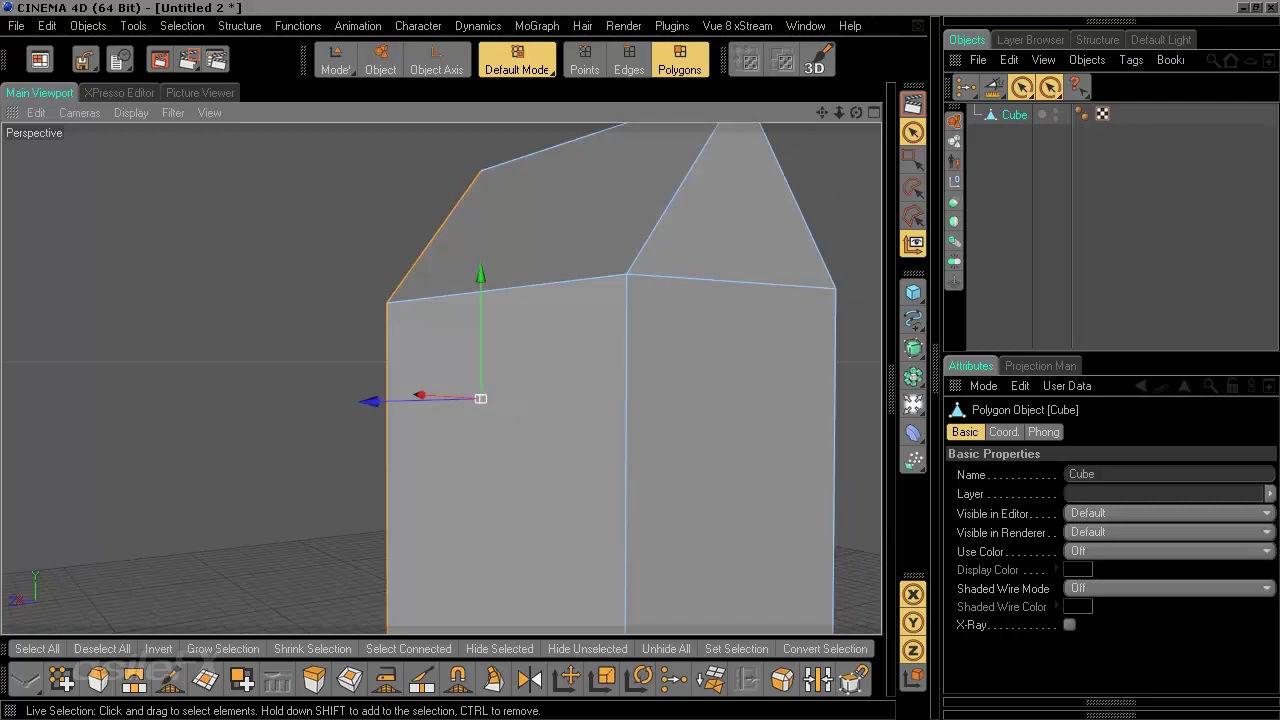
left_click_drag(714, 386, 709, 387, "alt")
mouse_move(718, 217)
left_mouse_down()
mouse_move(734, 226)
mouse_move(742, 335)
left_mouse_up()
left_click(232, 27)
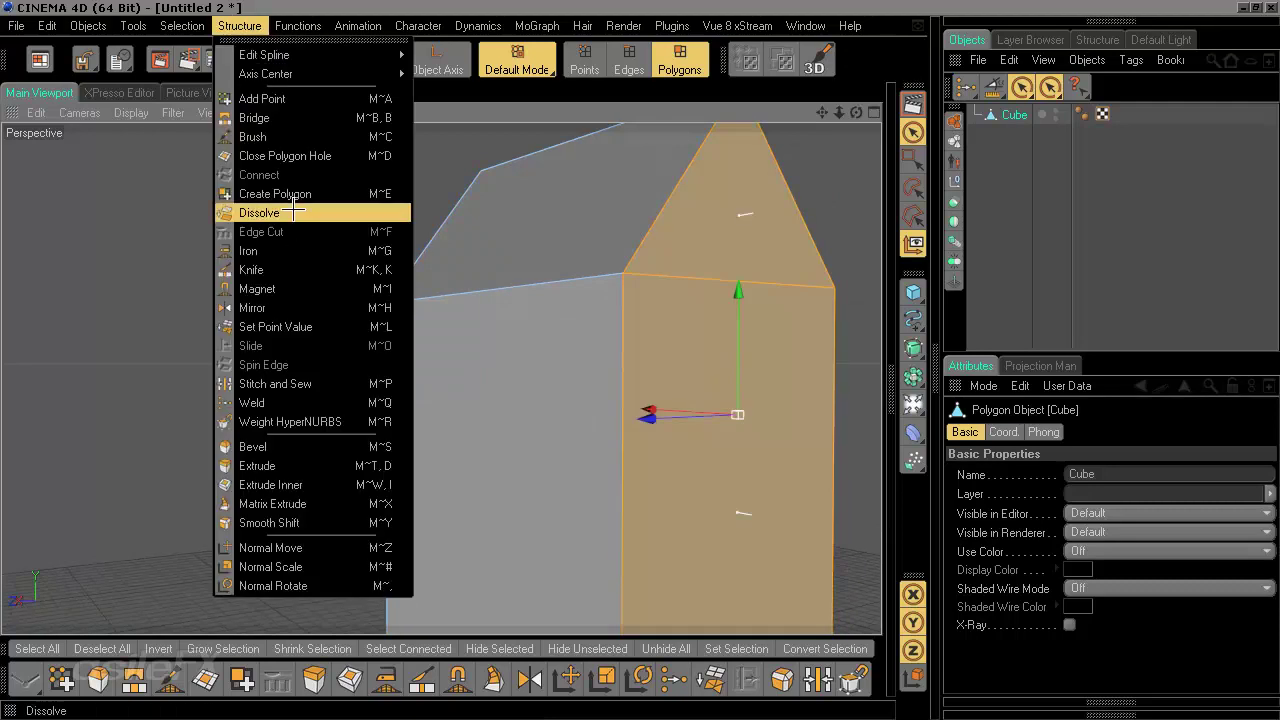
left_click(294, 212)
left_click_drag(380, 380, 150, 480, "alt")
right_click_drag(571, 391, 347, 391, "alt")
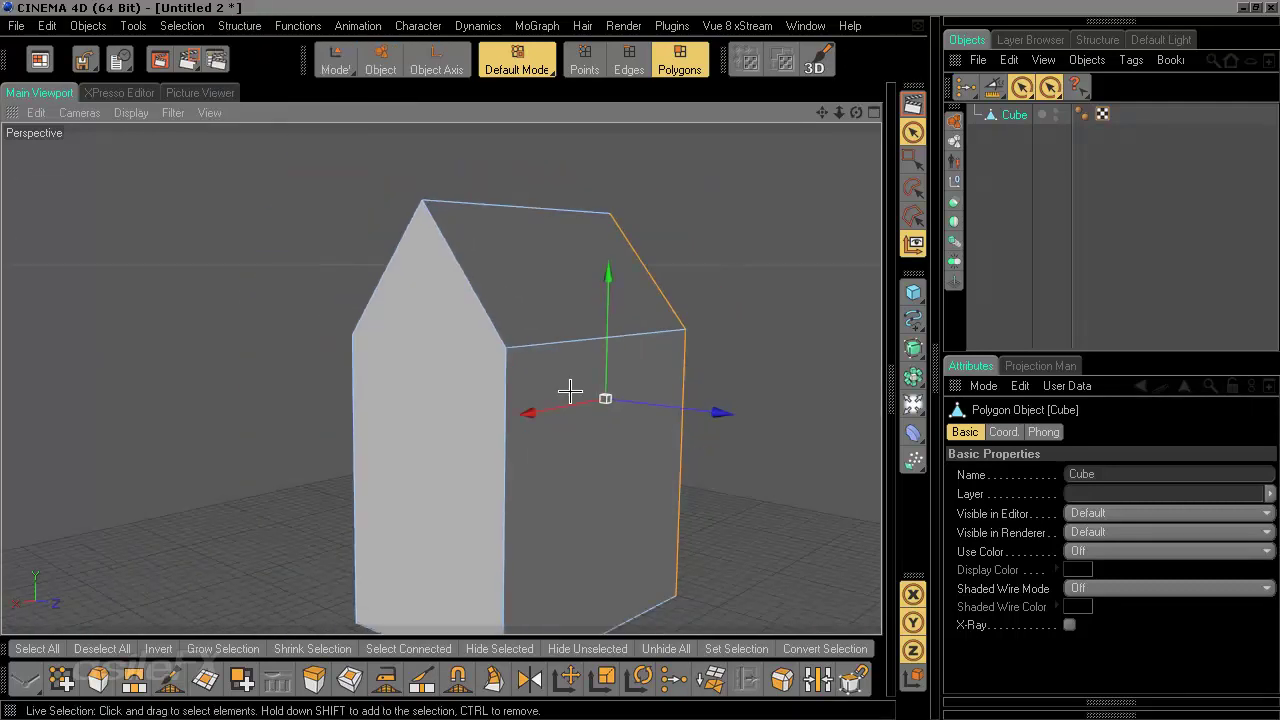
middle_click_drag(568, 473, 553, 430, "alt")
right_click_drag(568, 473, 520, 473, "alt")
left_click(712, 266)
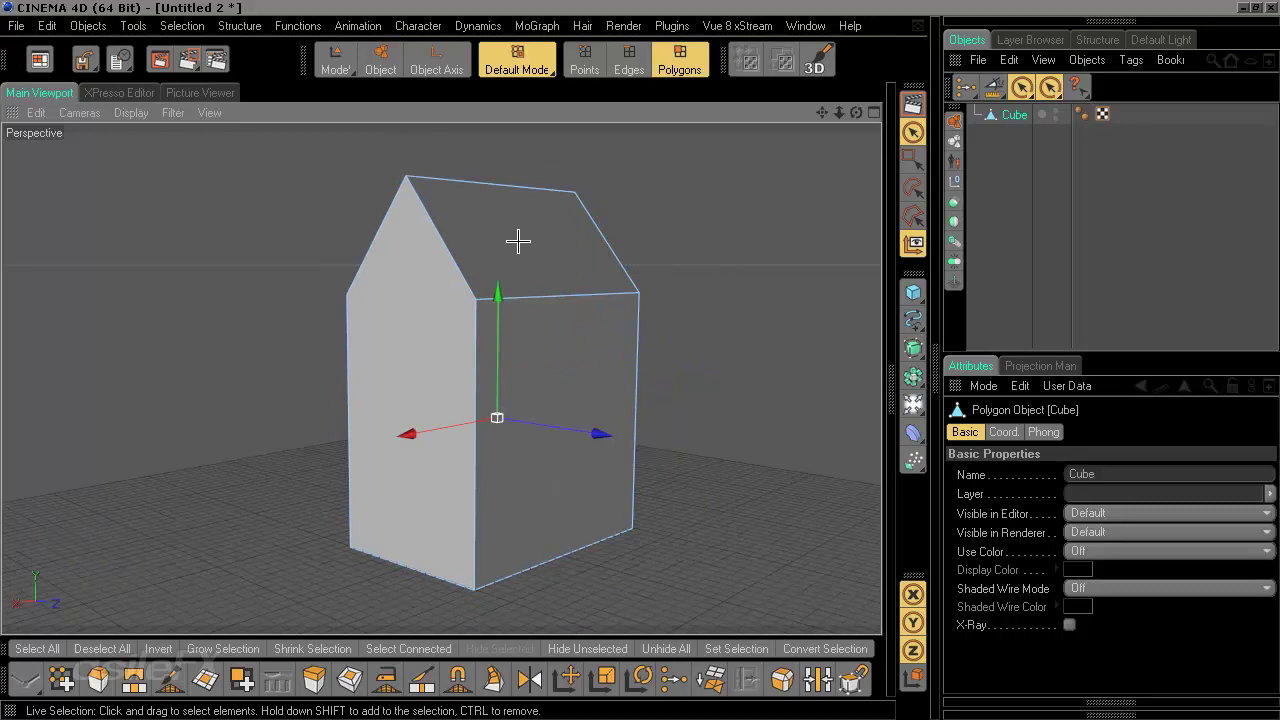
- Examine the house's gable ends, roof slopes and walls from several angles and distances
left_click_drag(587, 347, 825, 345, "alt")
middle_click_drag(543, 399, 530, 428, "alt")
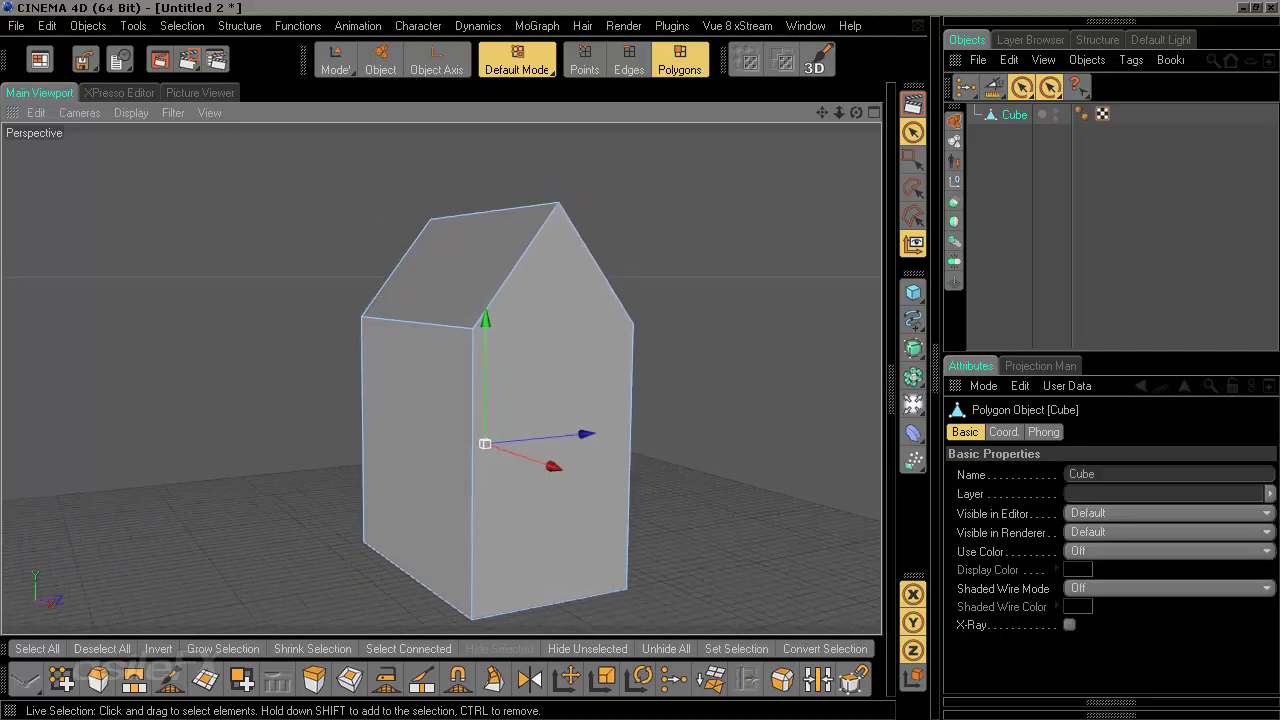
middle_click_drag(601, 366, 601, 368, "alt")
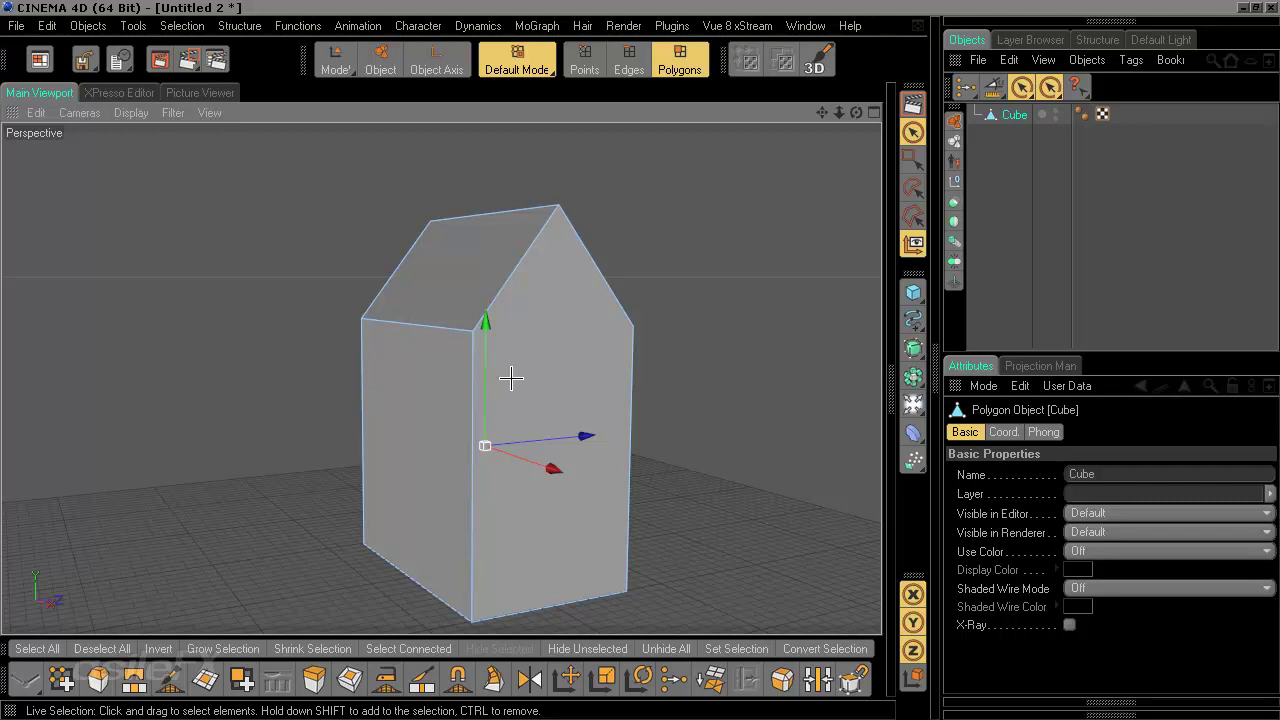
left_click_drag(511, 376, 550, 441, "alt")
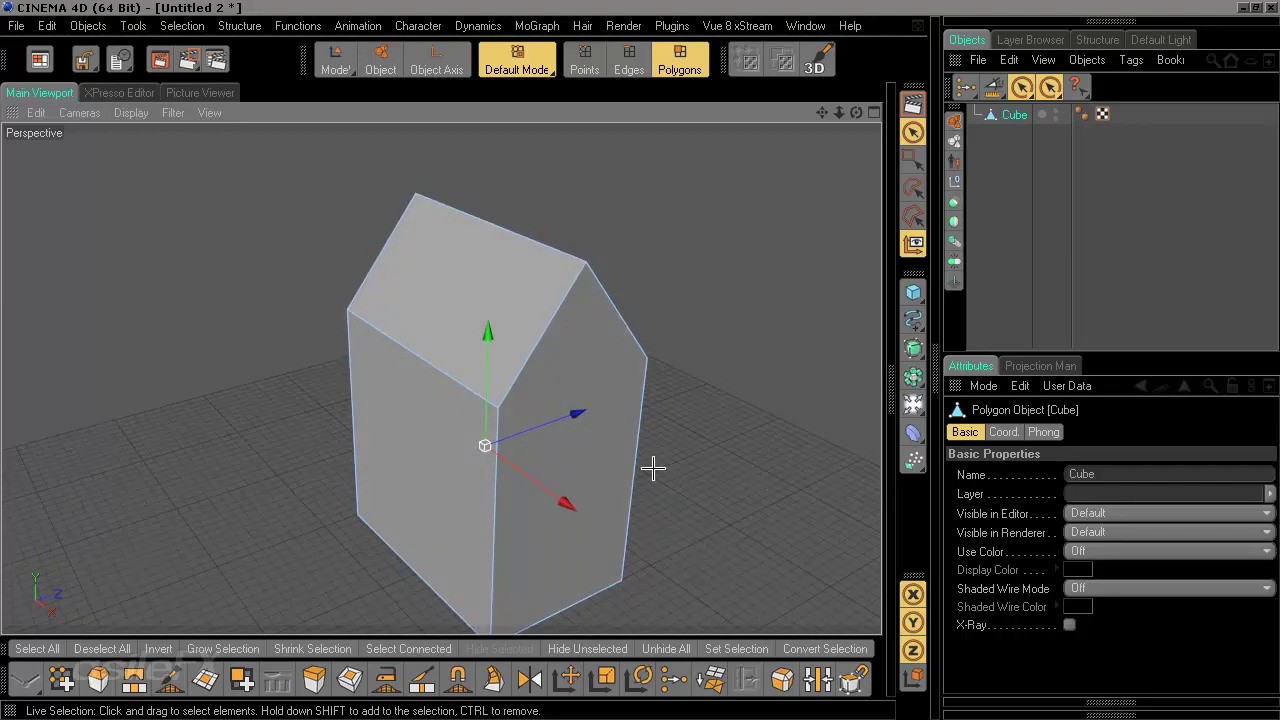
scroll(653, 458, "down", 10)
scroll(653, 458, "up", 3)
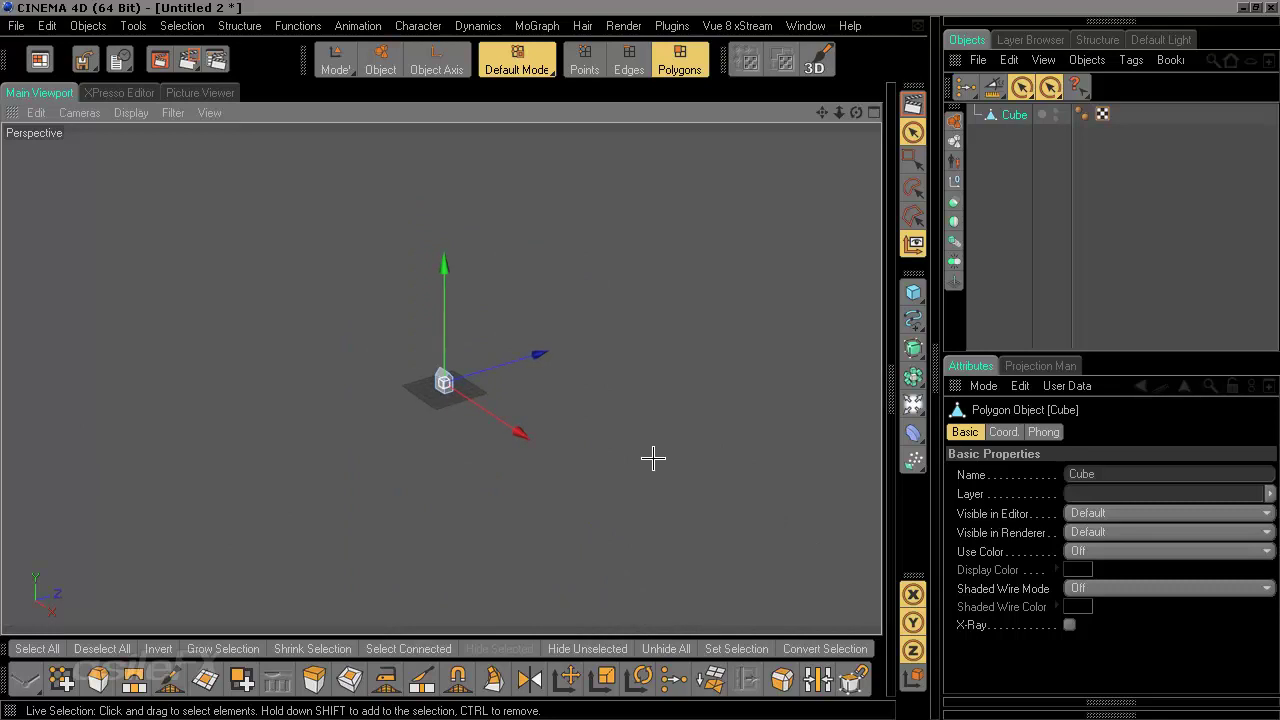
scroll(667, 503, "up", 8)
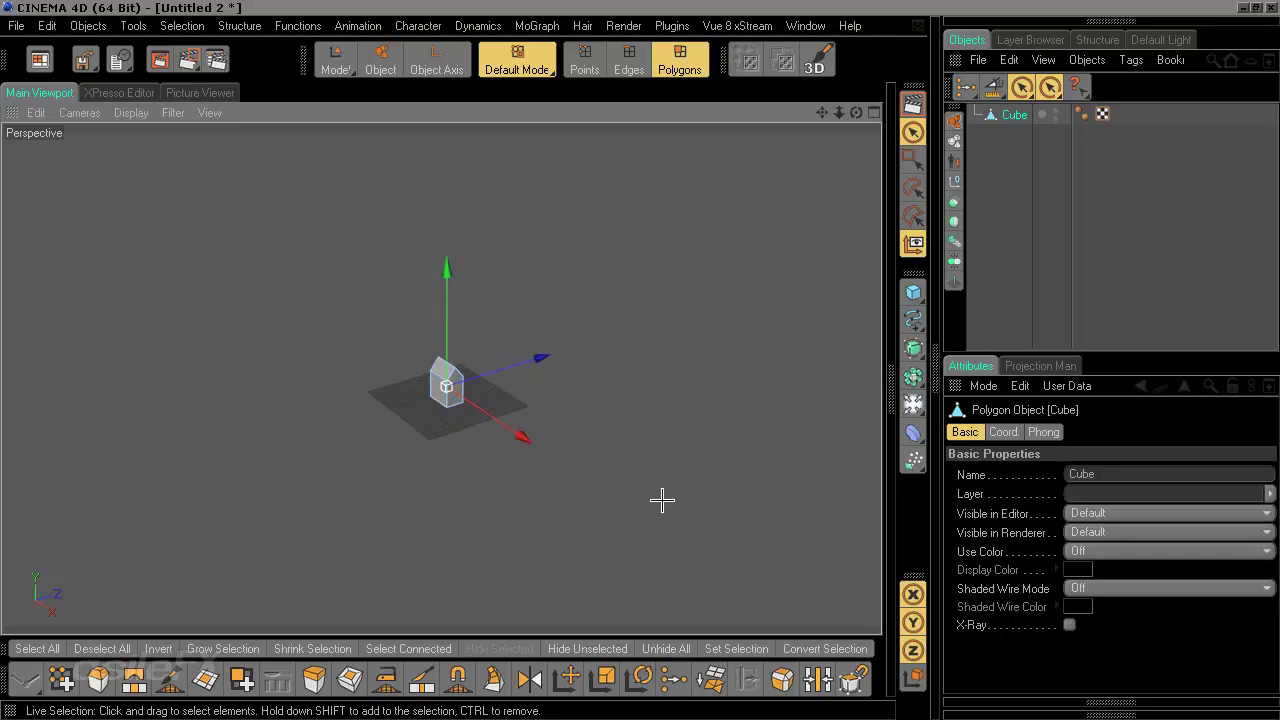
scroll(664, 500, "up", 3)
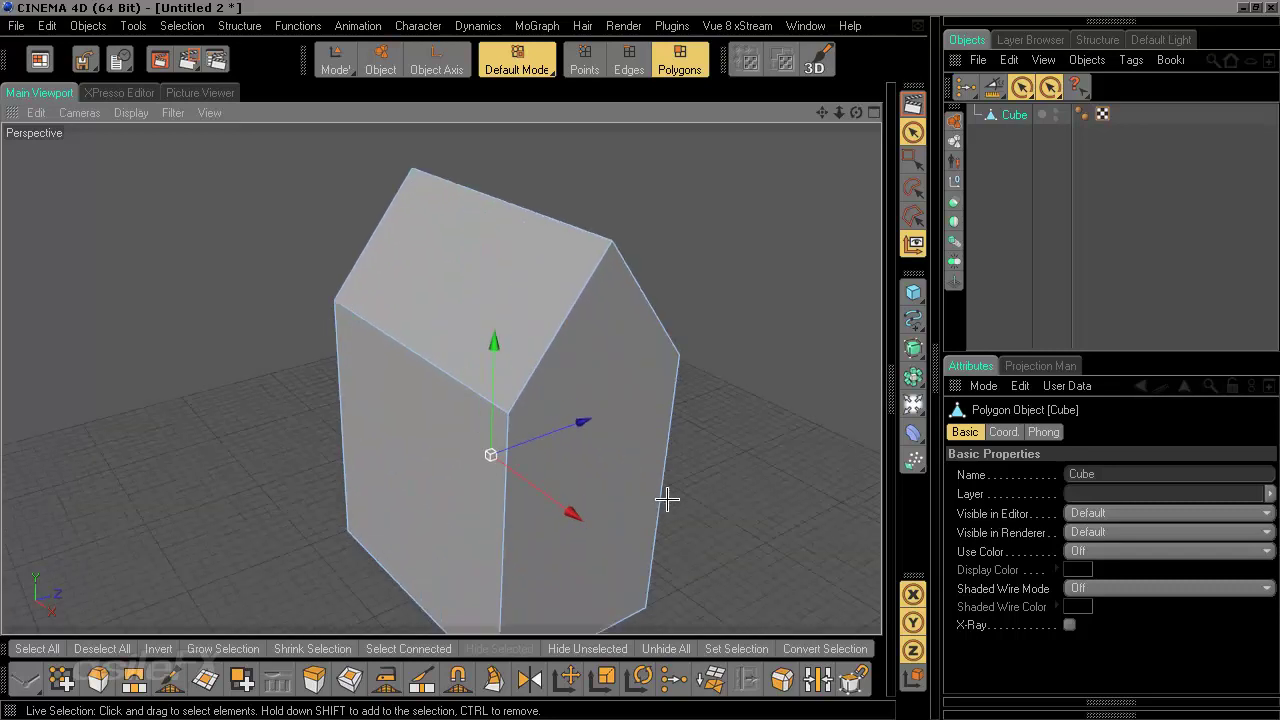
middle_click_drag(684, 443, 635, 454, "alt")
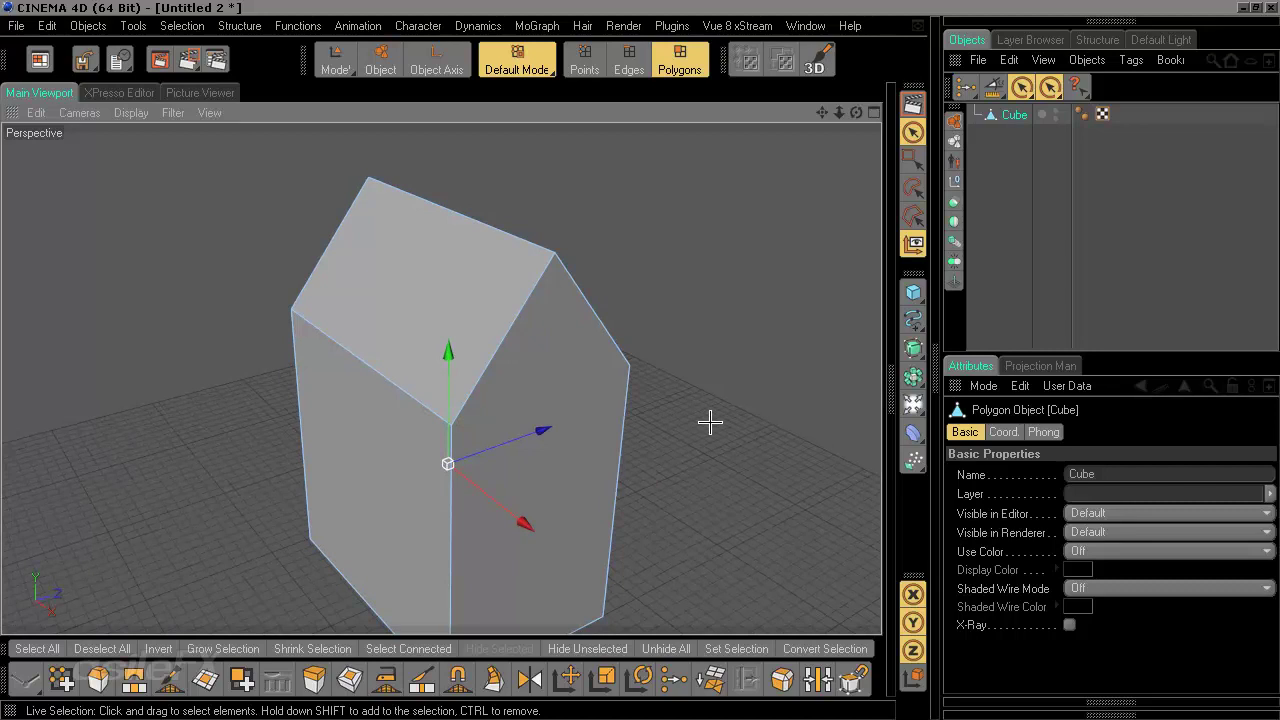
left_click_drag(691, 415, 600, 430, "alt")
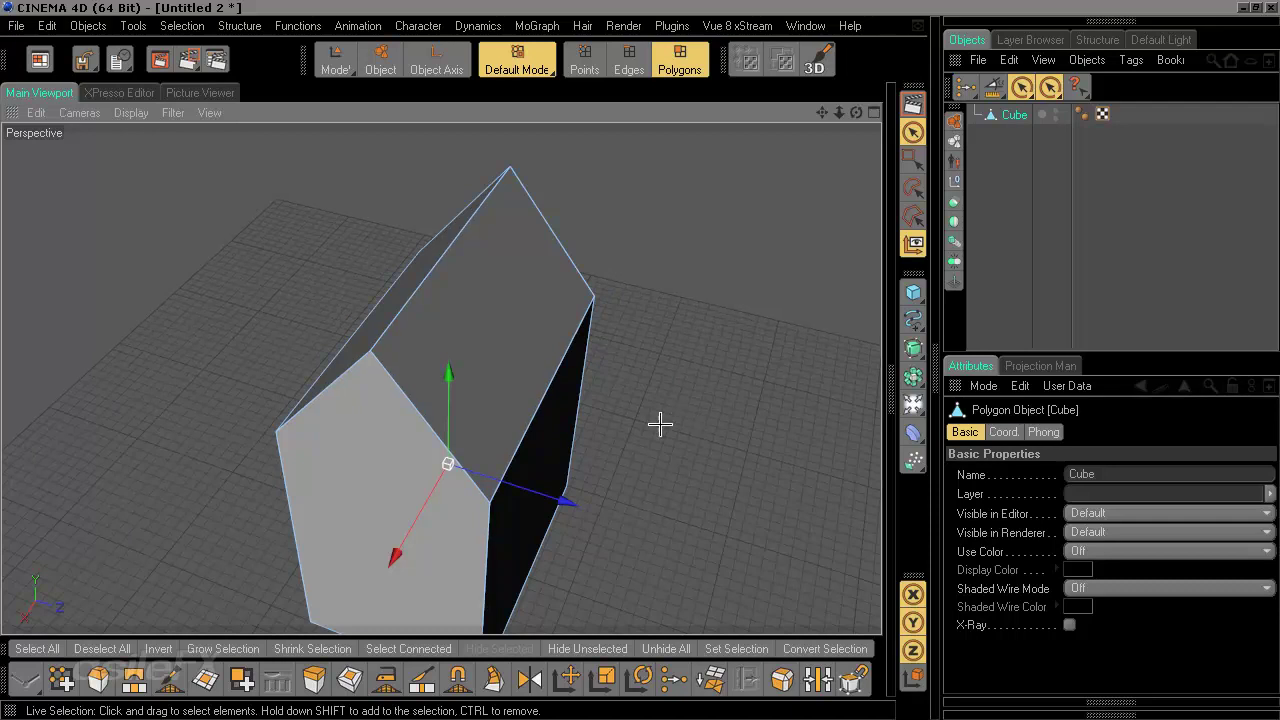
left_click_drag(621, 451, 577, 460, "alt")
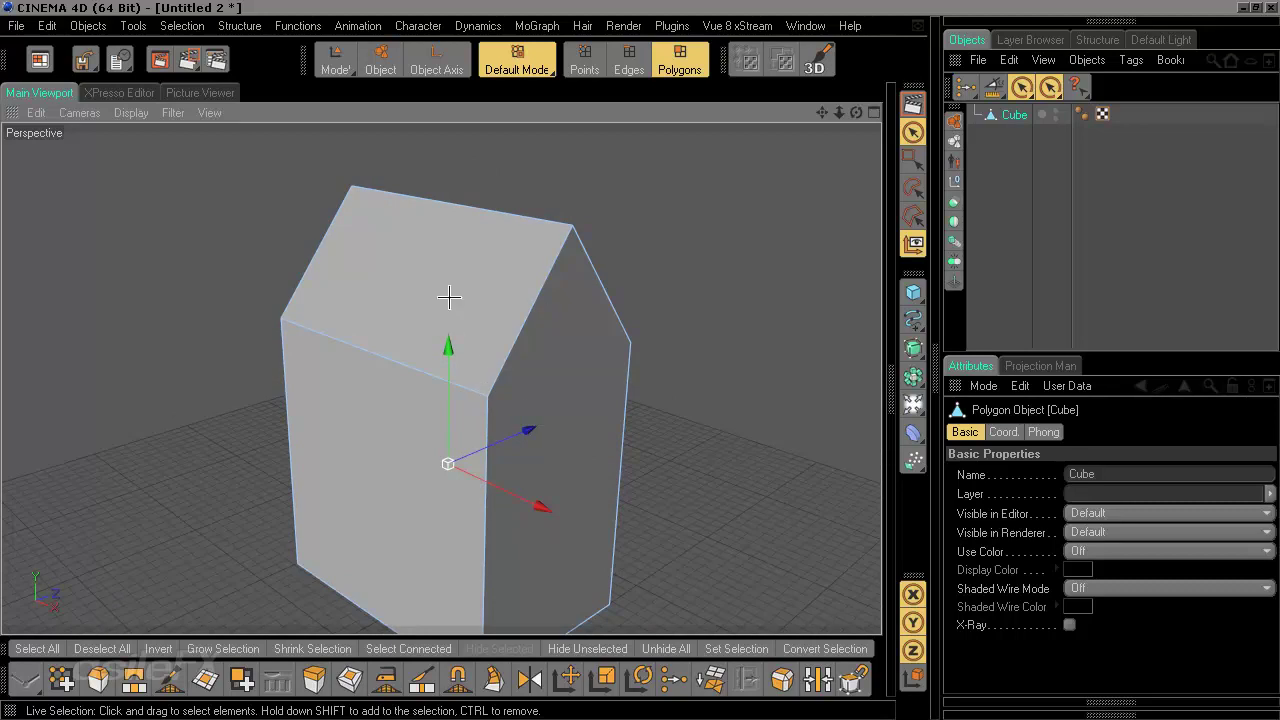
left_click_drag(391, 293, 691, 318, "alt")
left_click(489, 295)
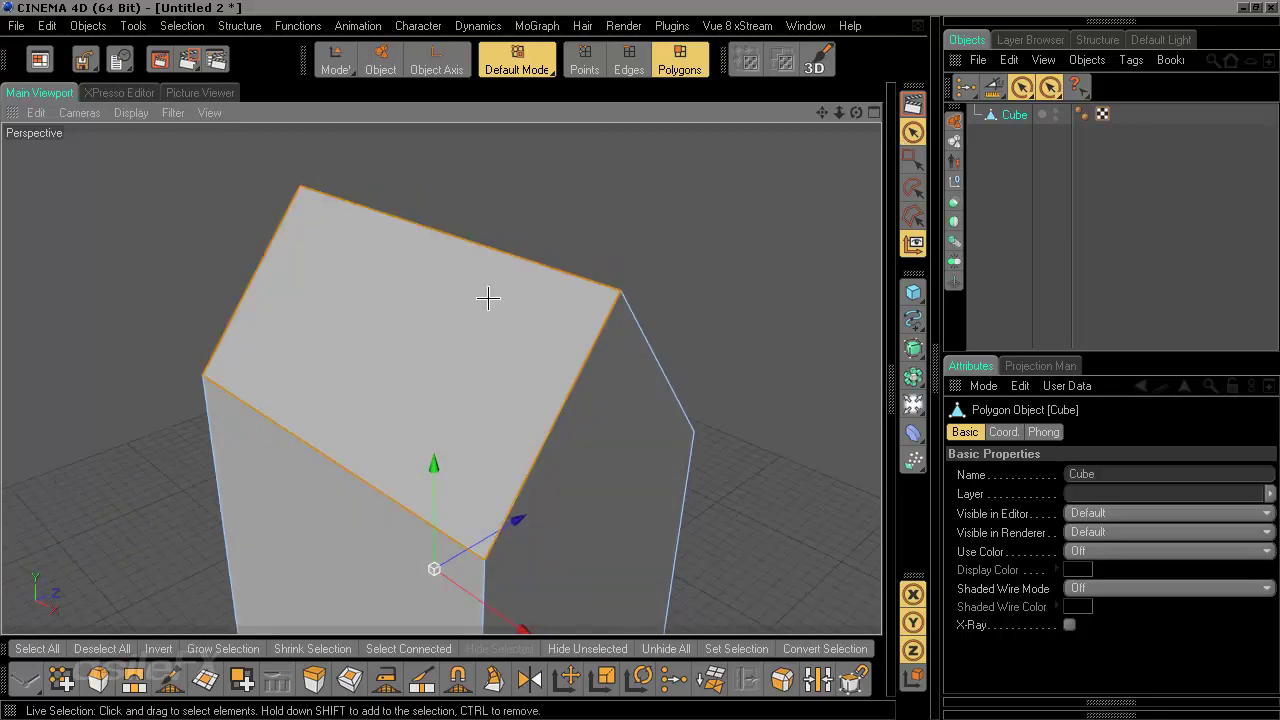
left_click_drag(632, 254, 634, 286, "alt")
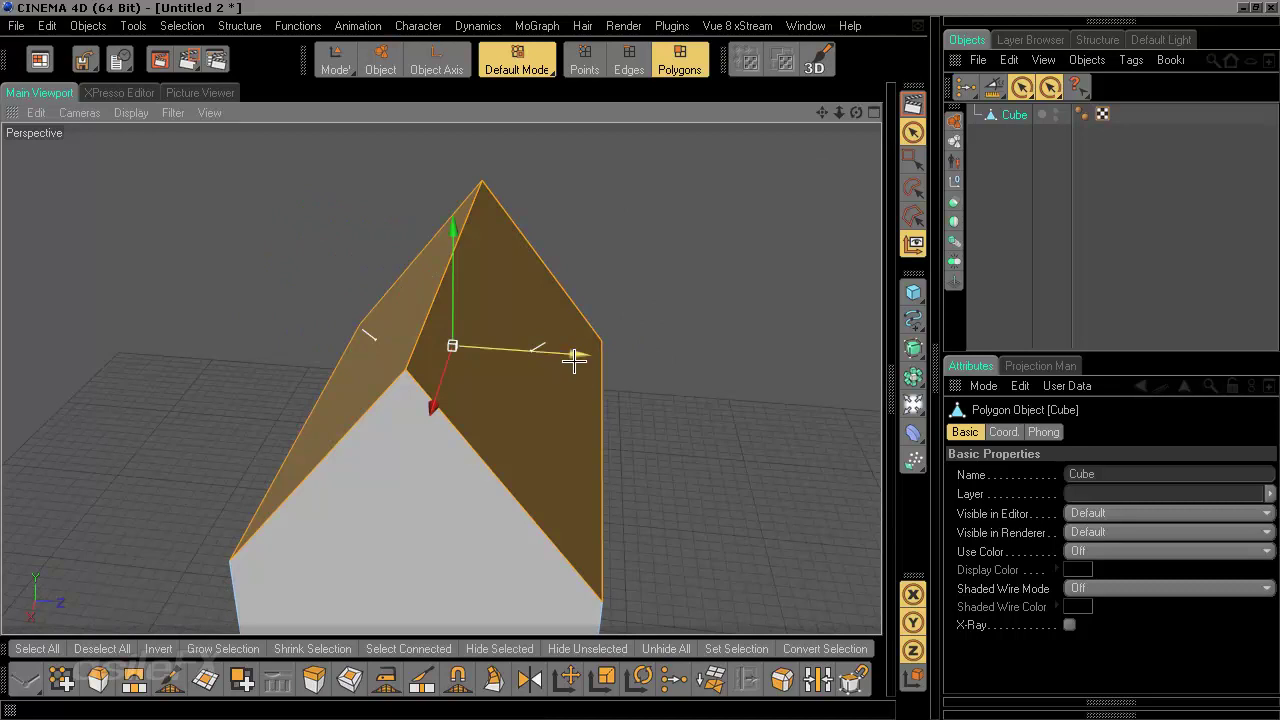
left_click(655, 245)
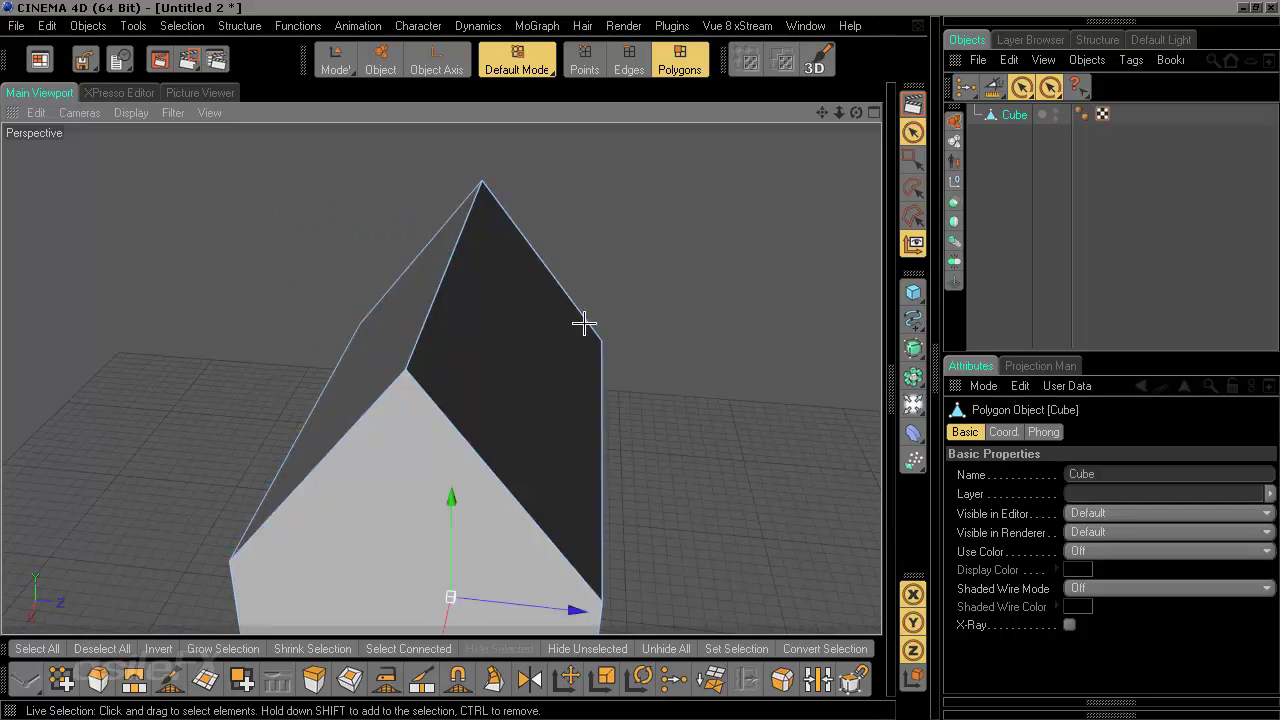
- Select the two sloping roof polygons and split them off as a separate object
left_click(518, 333)
left_click_drag(320, 320, 561, 274, "alt")
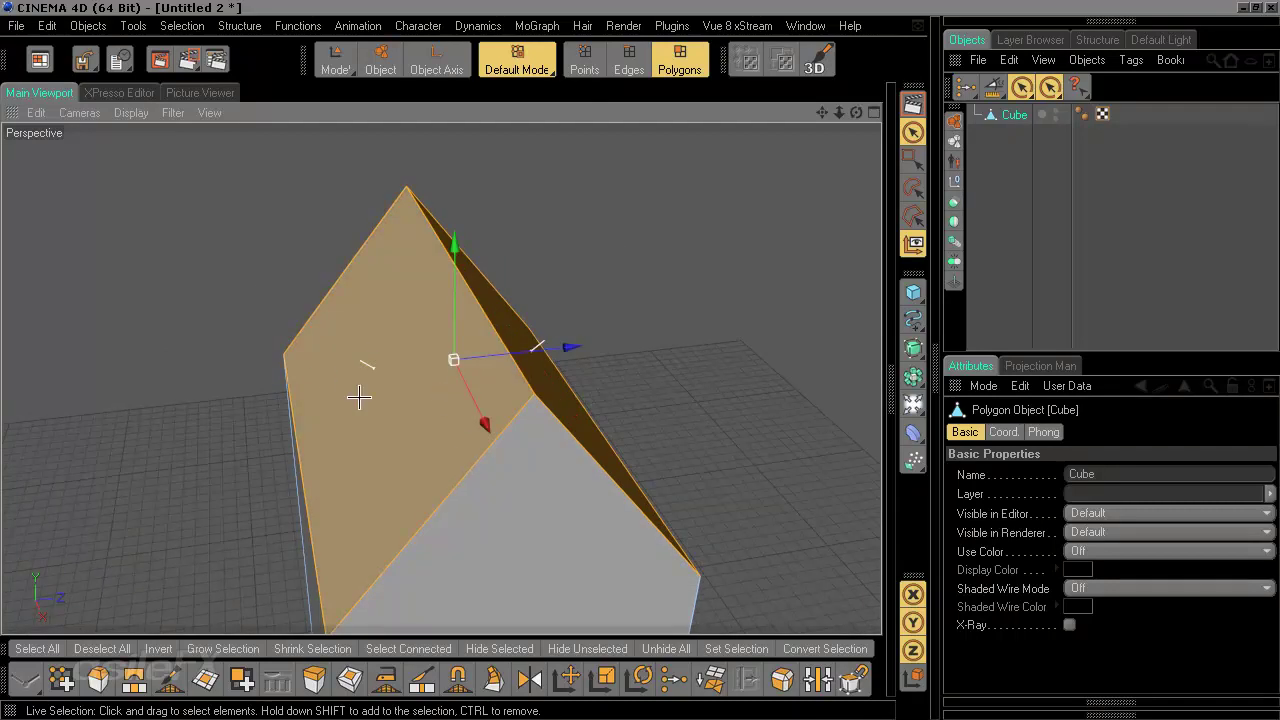
left_click(530, 550)
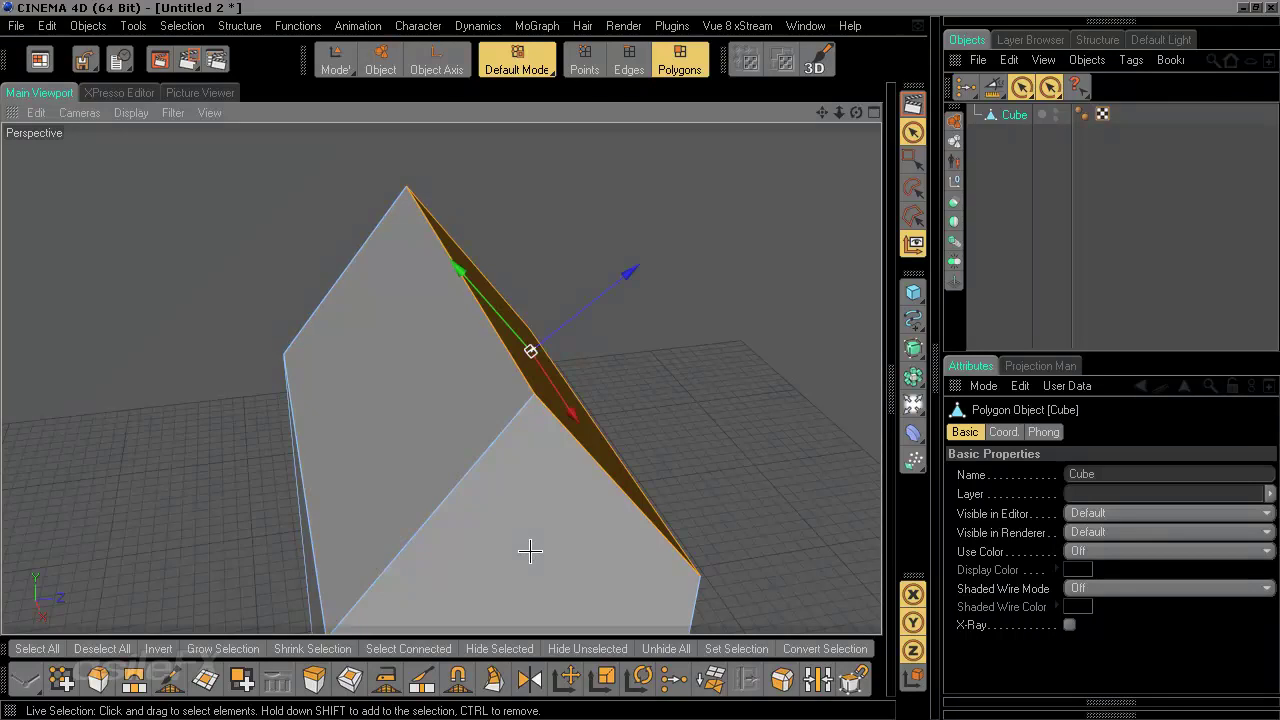
left_click(408, 366, "shift")
left_click_drag(737, 385, 745, 355, "alt")
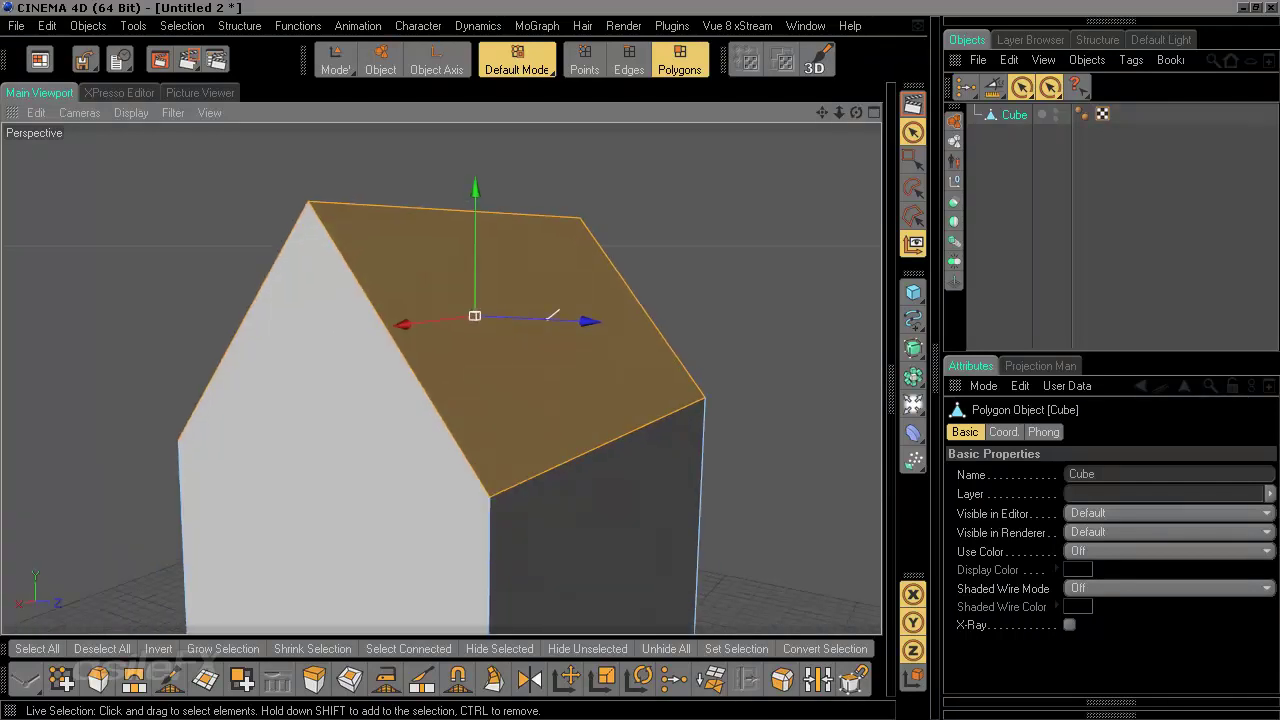
scroll(741, 401, "down", 2)
left_click(267, 20)
mouse_move(297, 20)
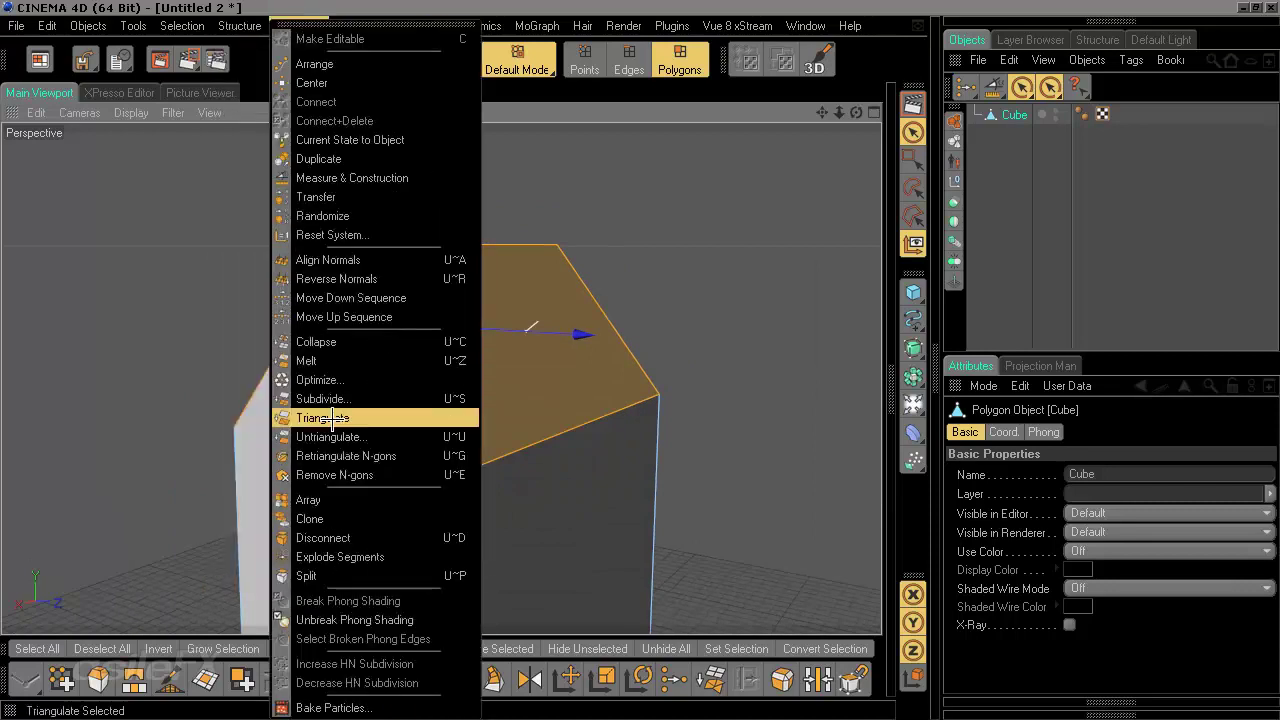
left_click(362, 575)
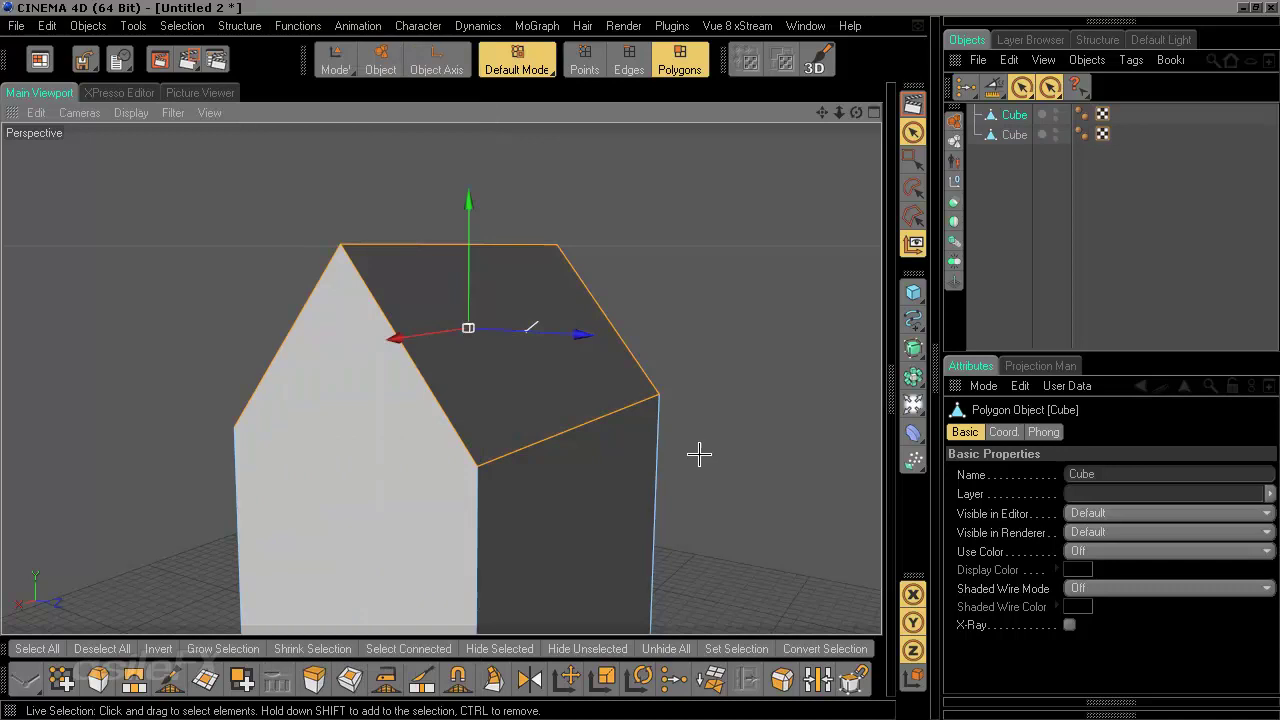
- Activate the split-off roof object and select both of its sloping polygons
left_click(1014, 136)
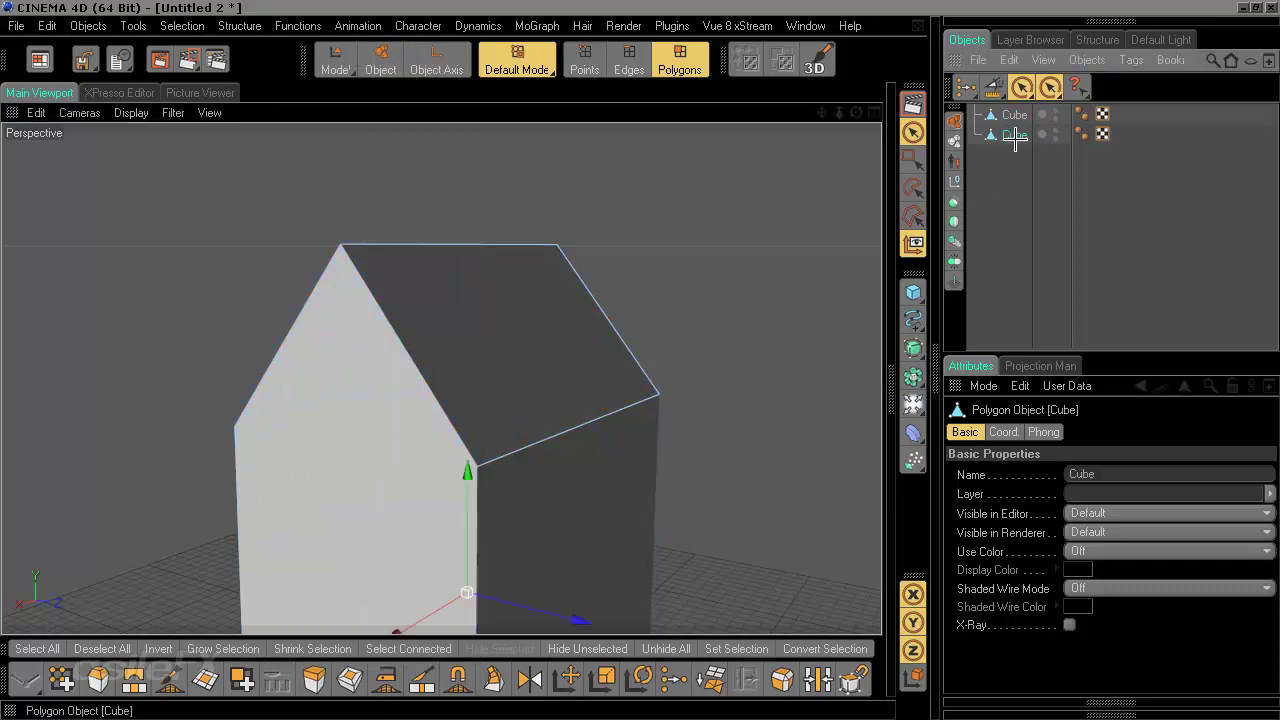
left_click_drag(380, 335, 545, 358, "alt")
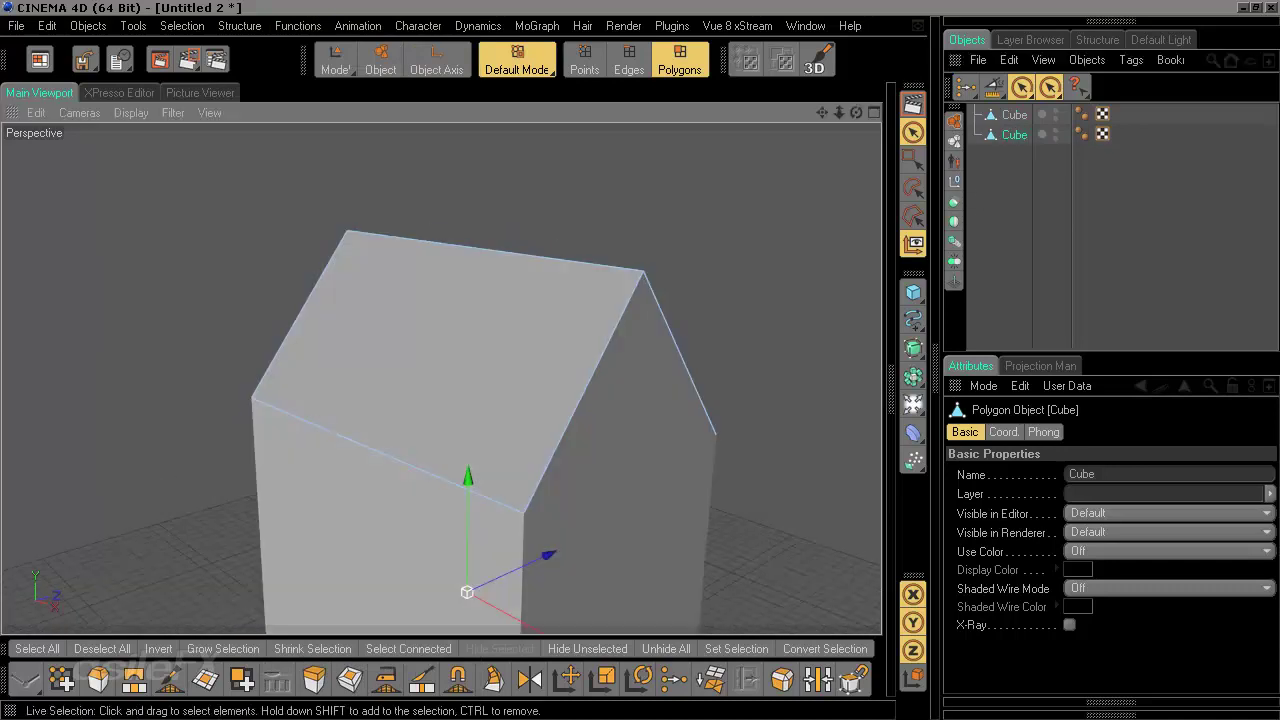
left_click_drag(365, 331, 374, 342, "alt")
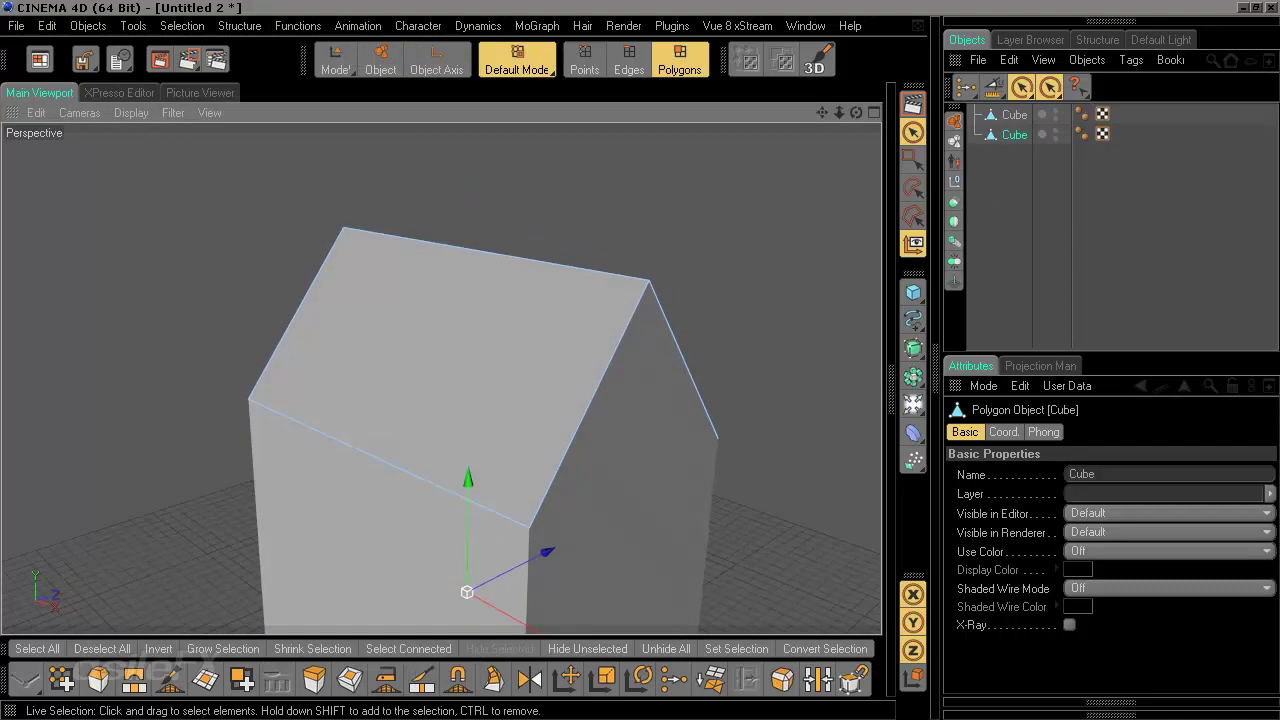
left_click(574, 293)
left_click_drag(689, 246, 569, 337, "alt")
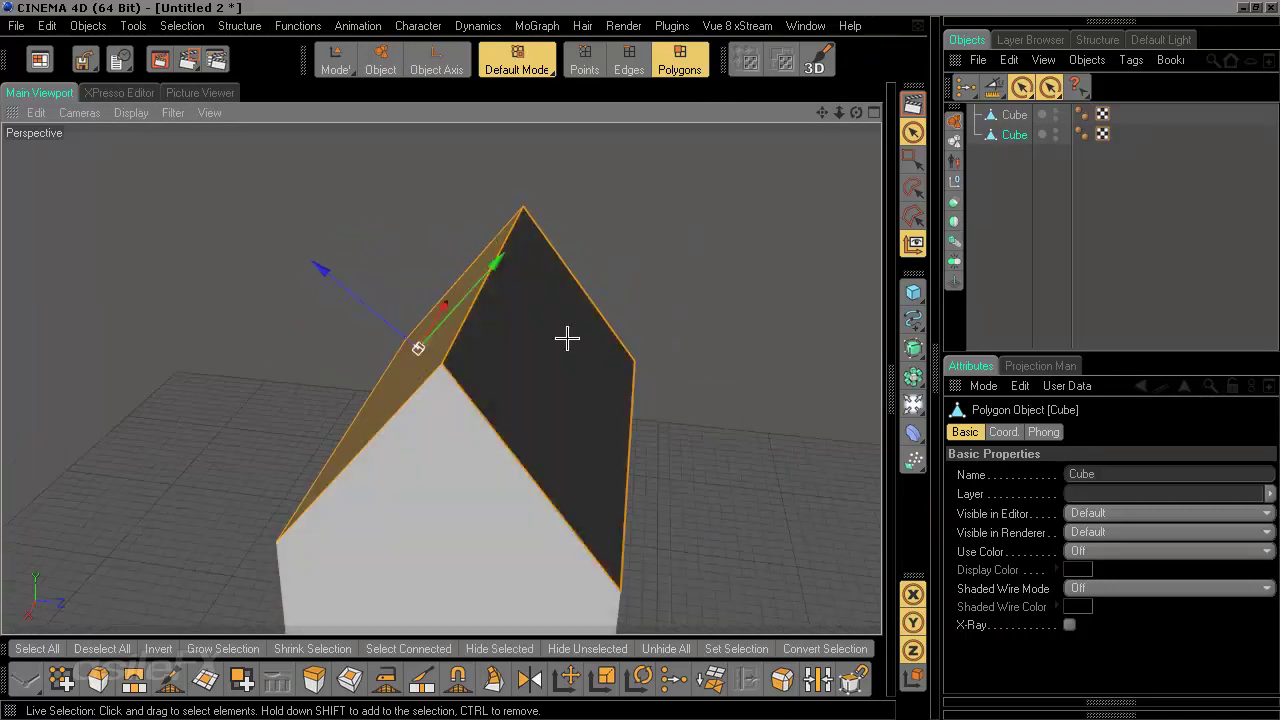
left_click(569, 337, "shift")
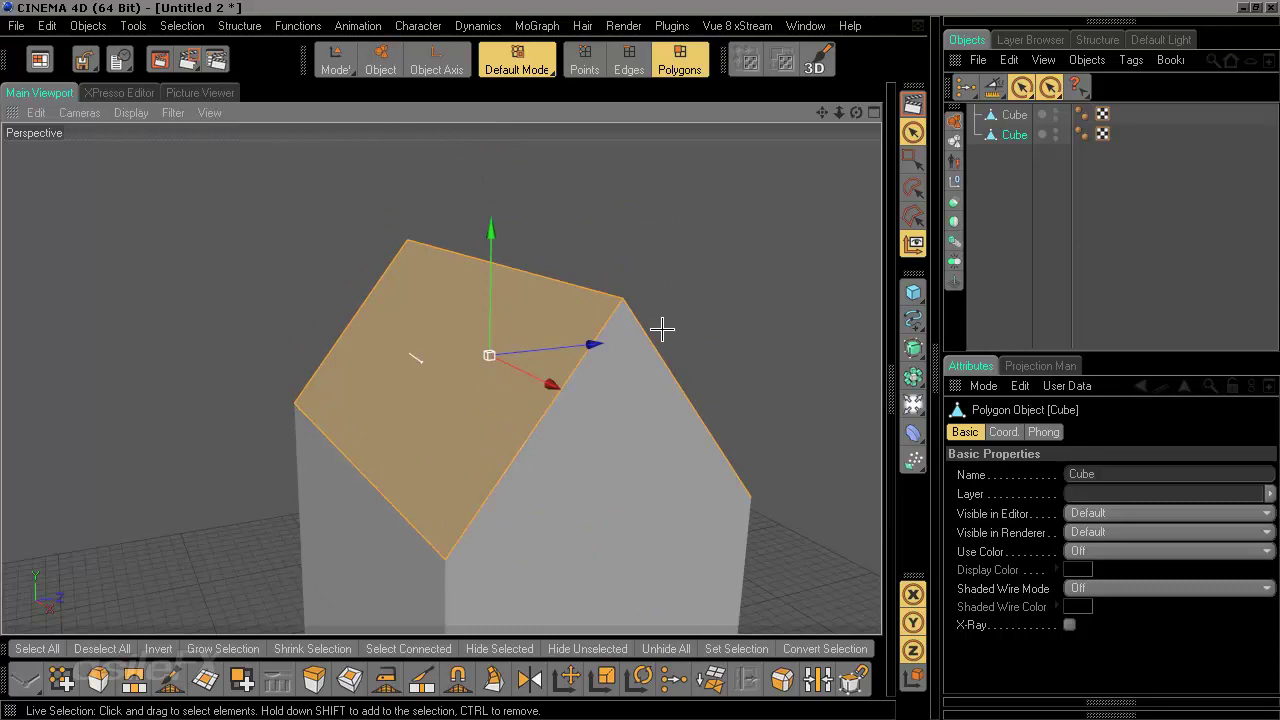
- Extrude the two selected roof slopes outward by about 2.9 cm to give the roof thickness
key("m")
key("t")
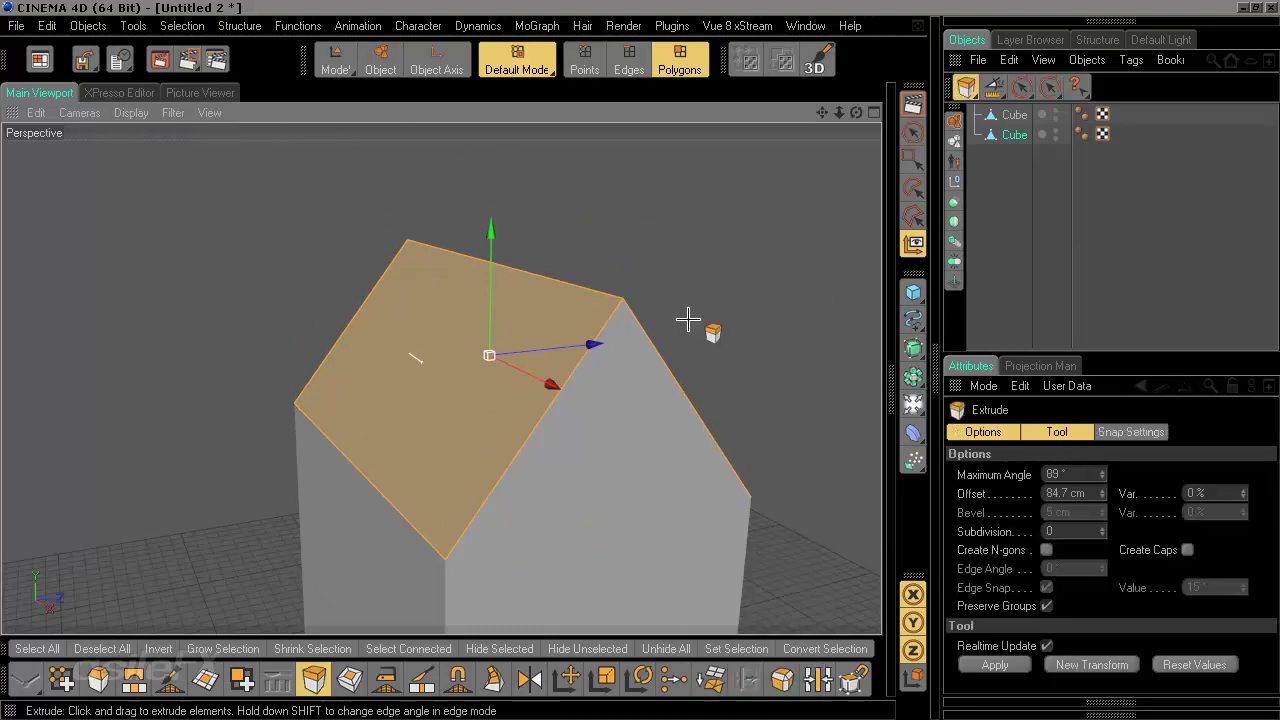
mouse_move(688, 312)
left_mouse_down()
mouse_move(711, 312)
mouse_move(698, 312)
left_mouse_up()
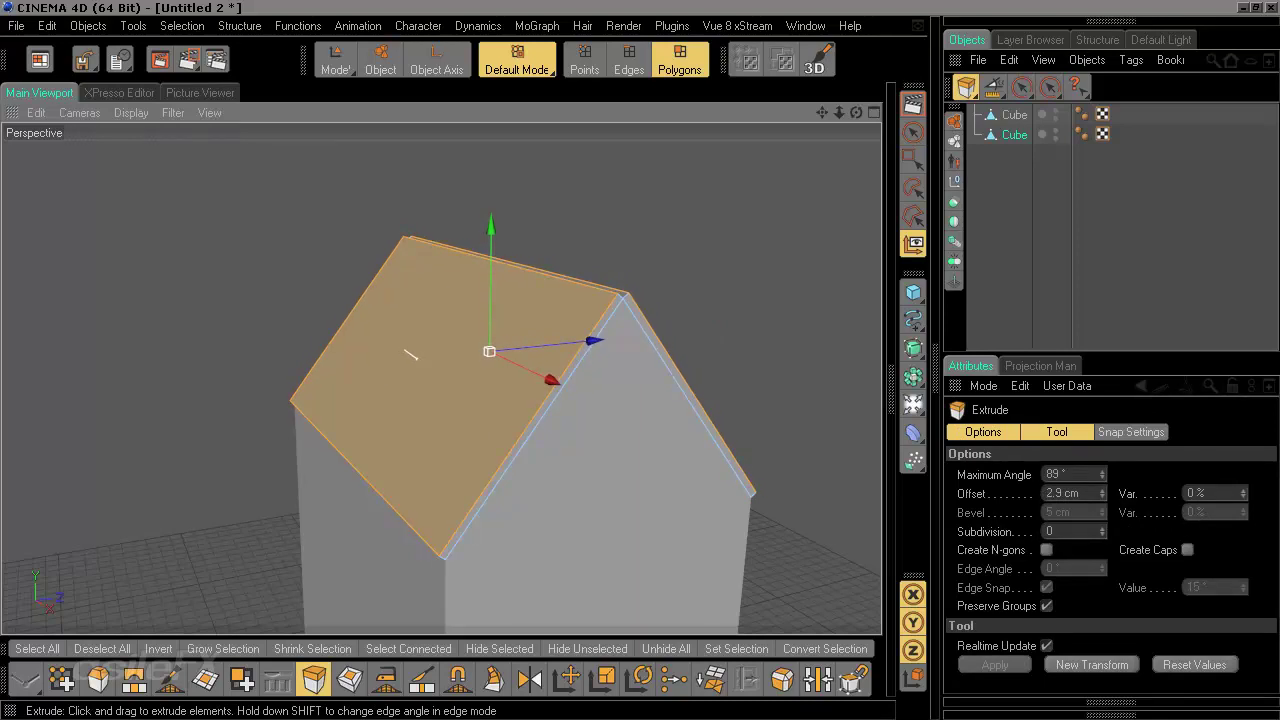
- Raise the roof extrusion's maximum angle to 127° so the two slopes join along the ridge
left_click_drag(622, 296, 707, 309, "alt")
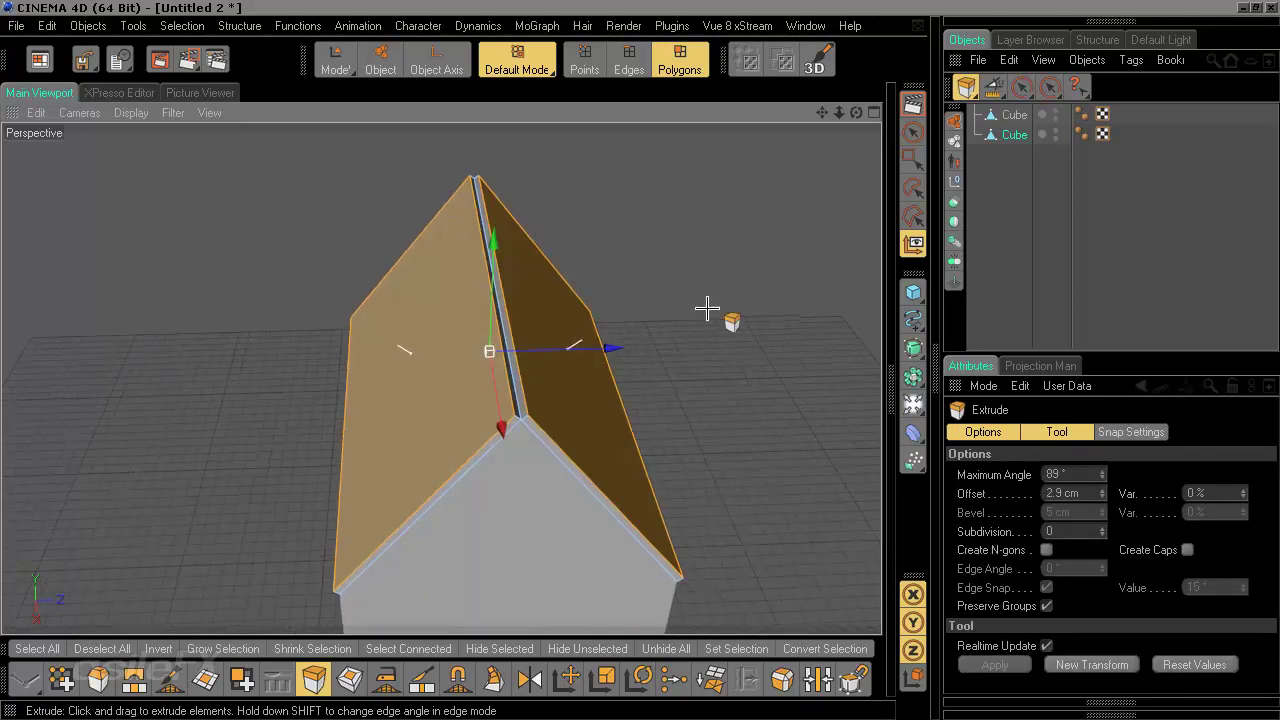
scroll(710, 330, "up", 3)
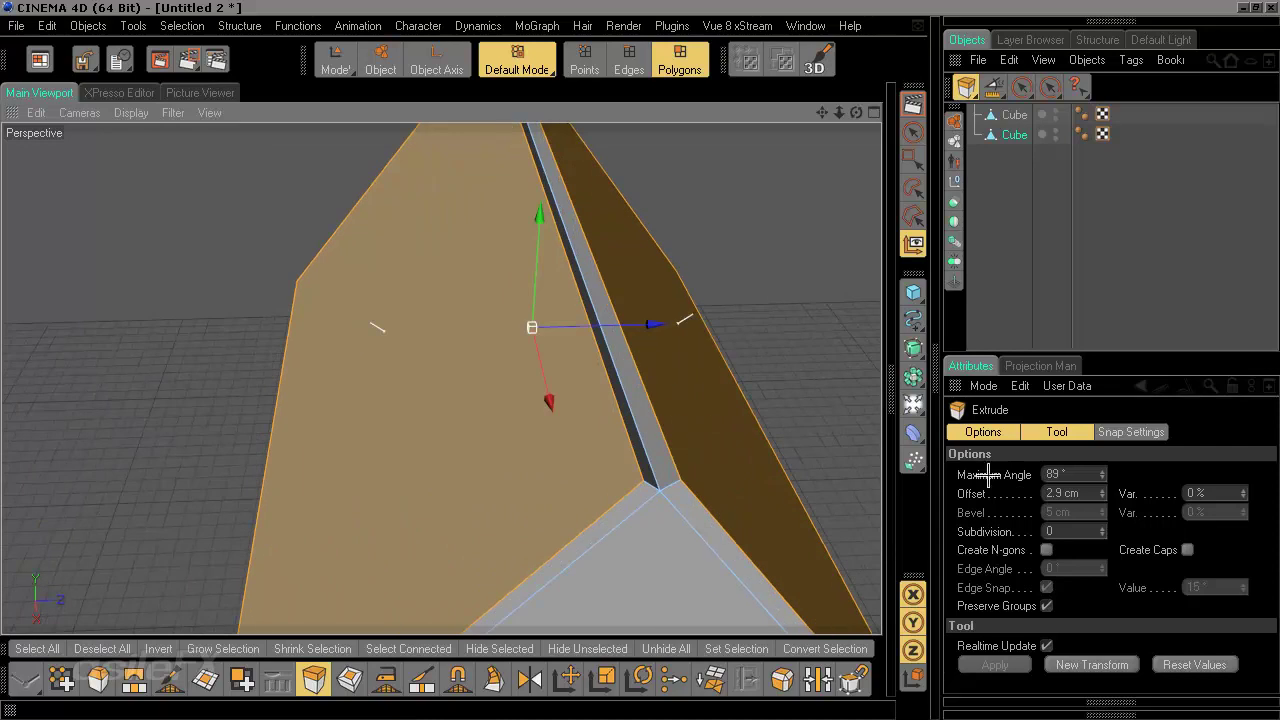
left_click(1061, 477)
left_click_drag(1103, 473, 1120, 473)
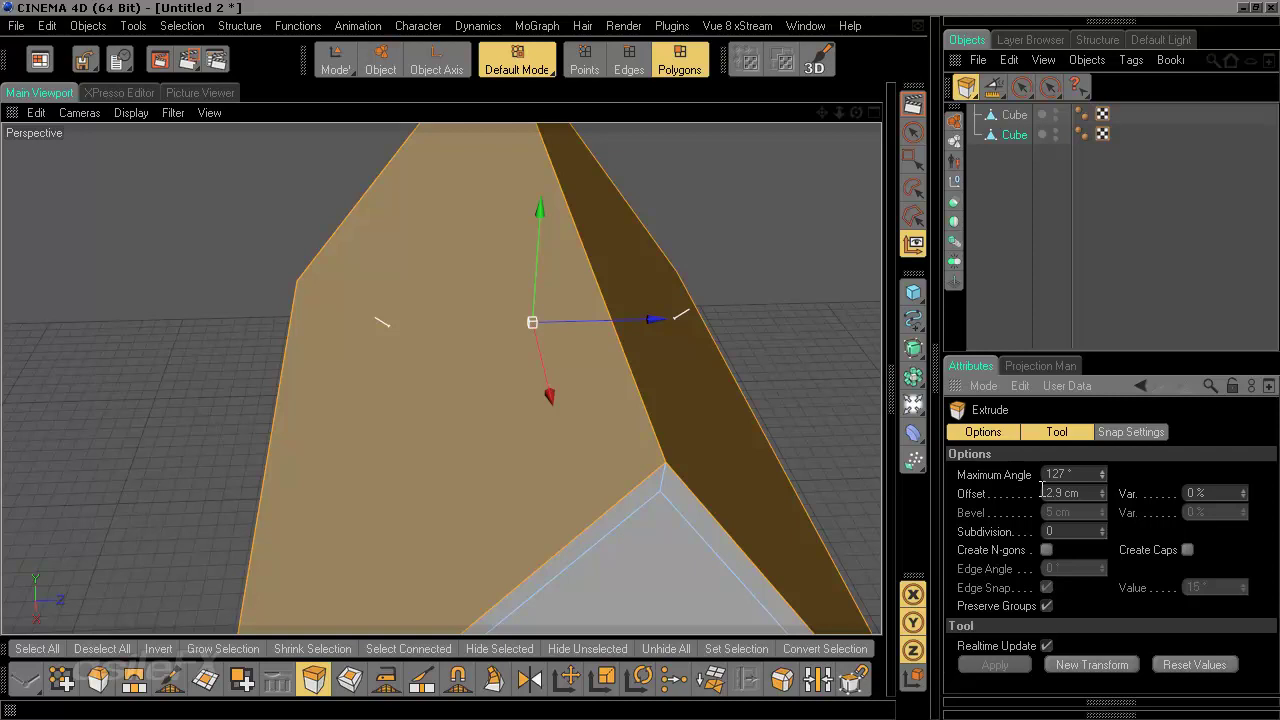
left_click_drag(655, 530, 660, 480, "alt")
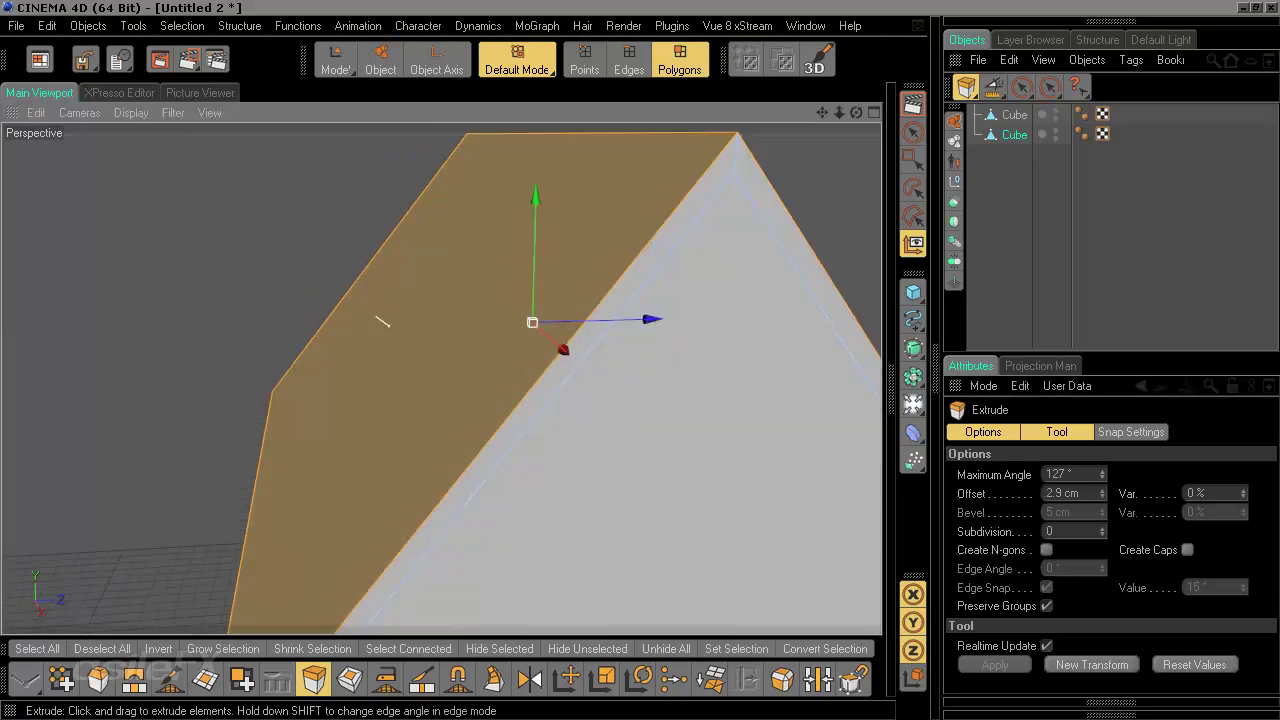
scroll(652, 507, "down", 5)
left_click_drag(487, 490, 512, 474, "alt")
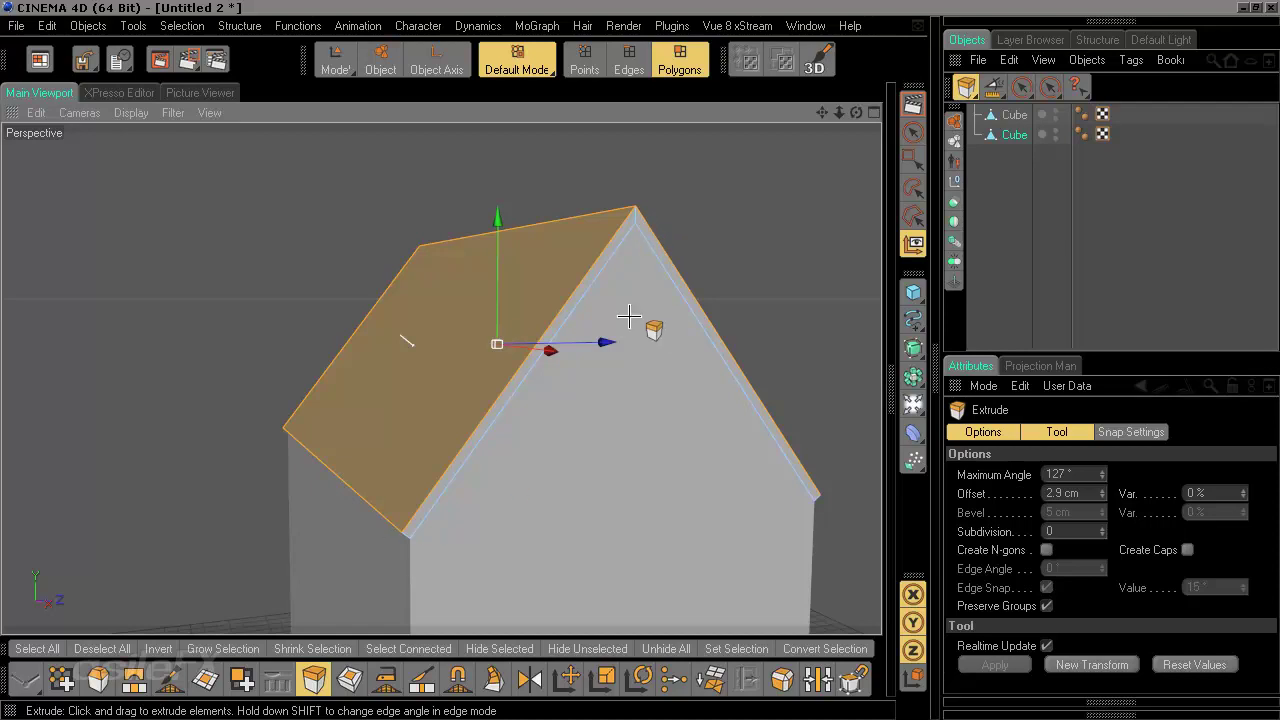
- Select the thin eave polygon along one side of the roof and move it about 5 cm down the slope past the wall
left_click_drag(586, 429, 320, 389, "alt")
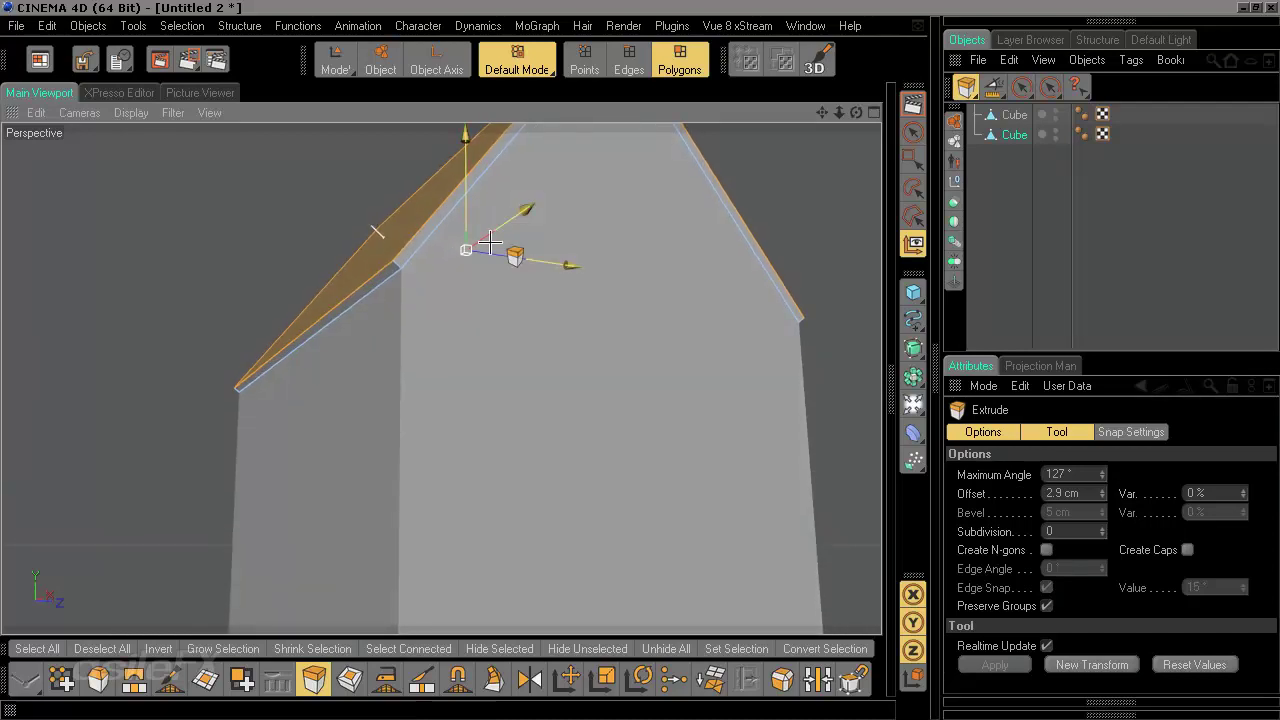
left_click(913, 132)
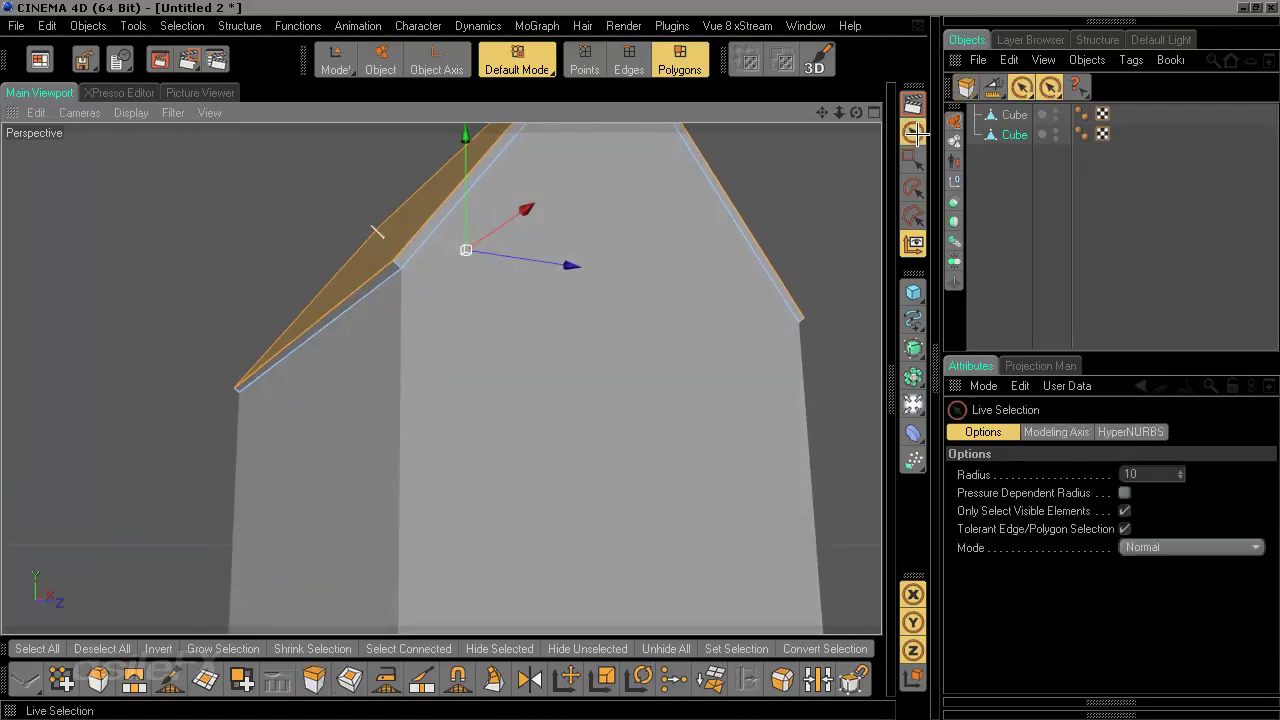
left_click(382, 280)
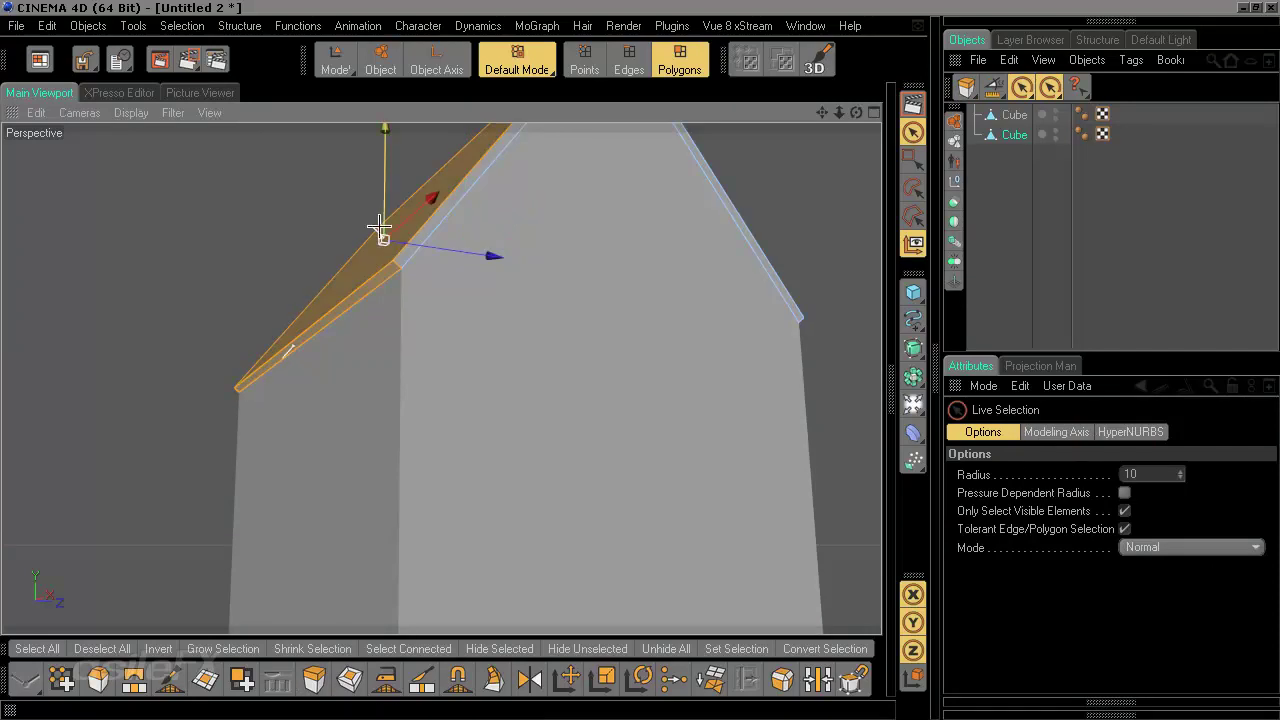
left_click(338, 313)
left_click_drag(363, 441, 425, 435, "alt")
left_click_drag(564, 391, 559, 391, "alt")
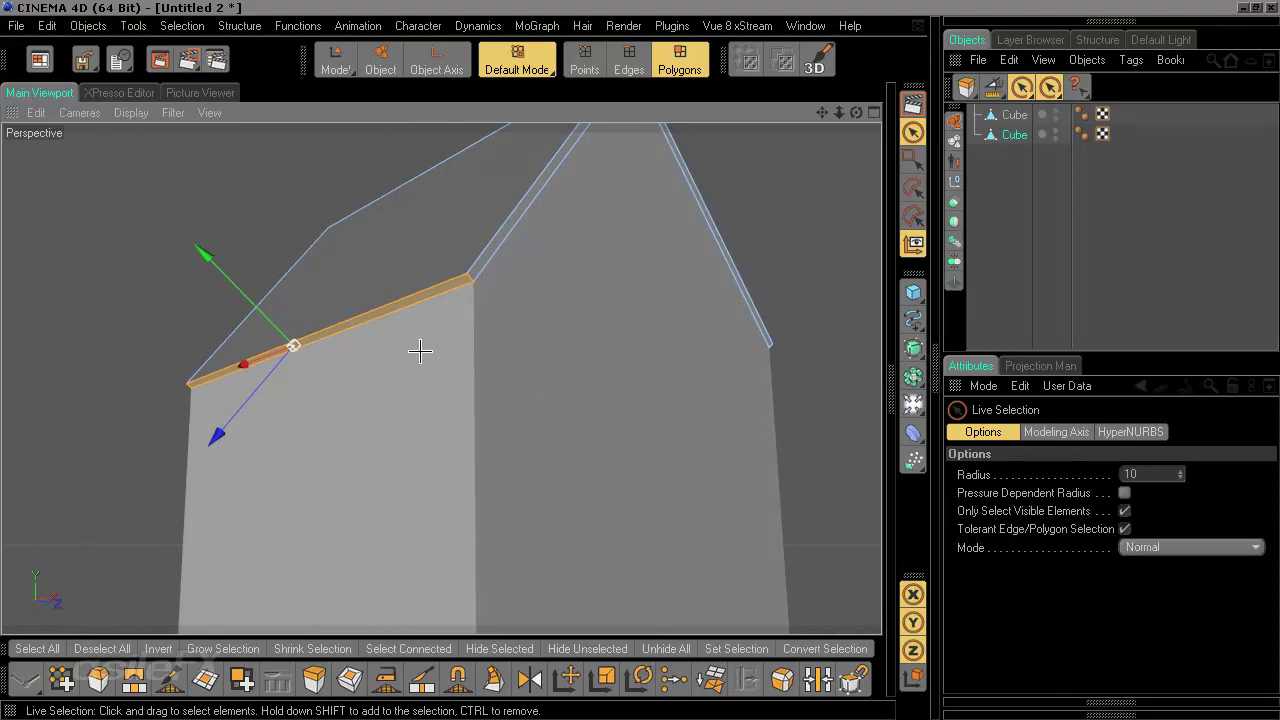
left_click_drag(257, 391, 251, 399)
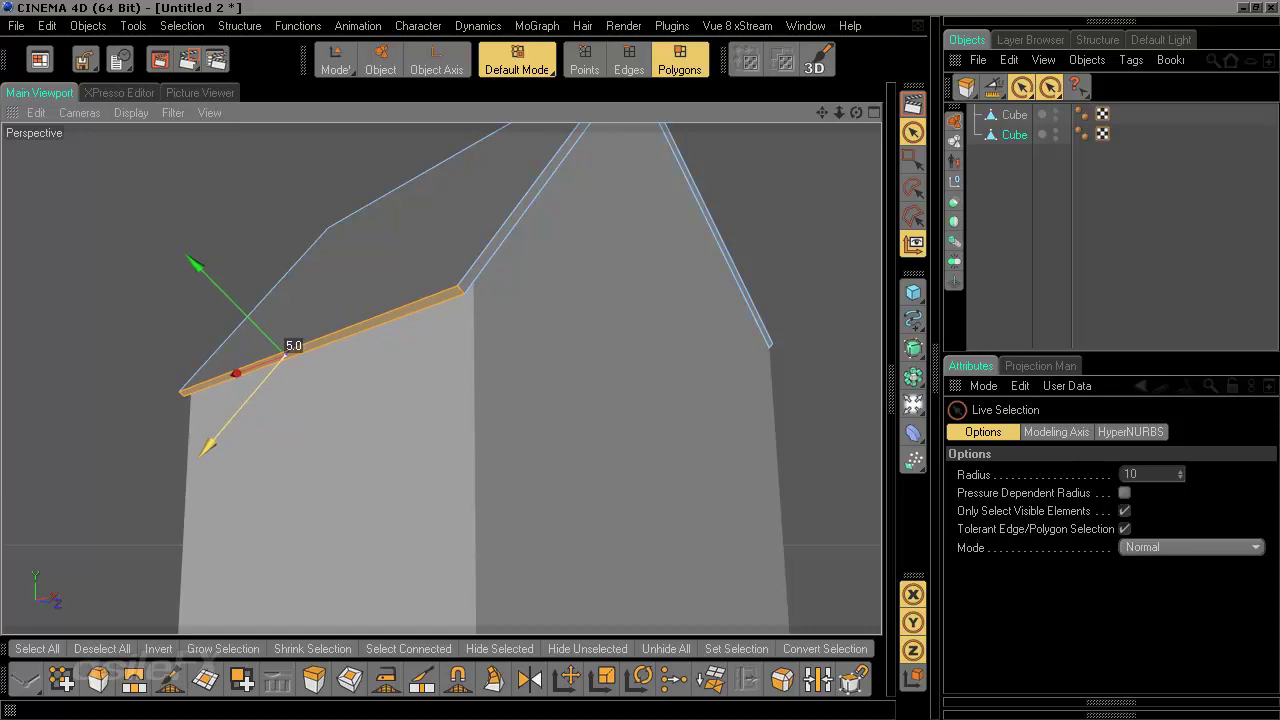
- Select the eave polygon on the opposite side of the roof and move it down the slope to overhang that wall
left_click_drag(365, 411, 543, 427, "alt")
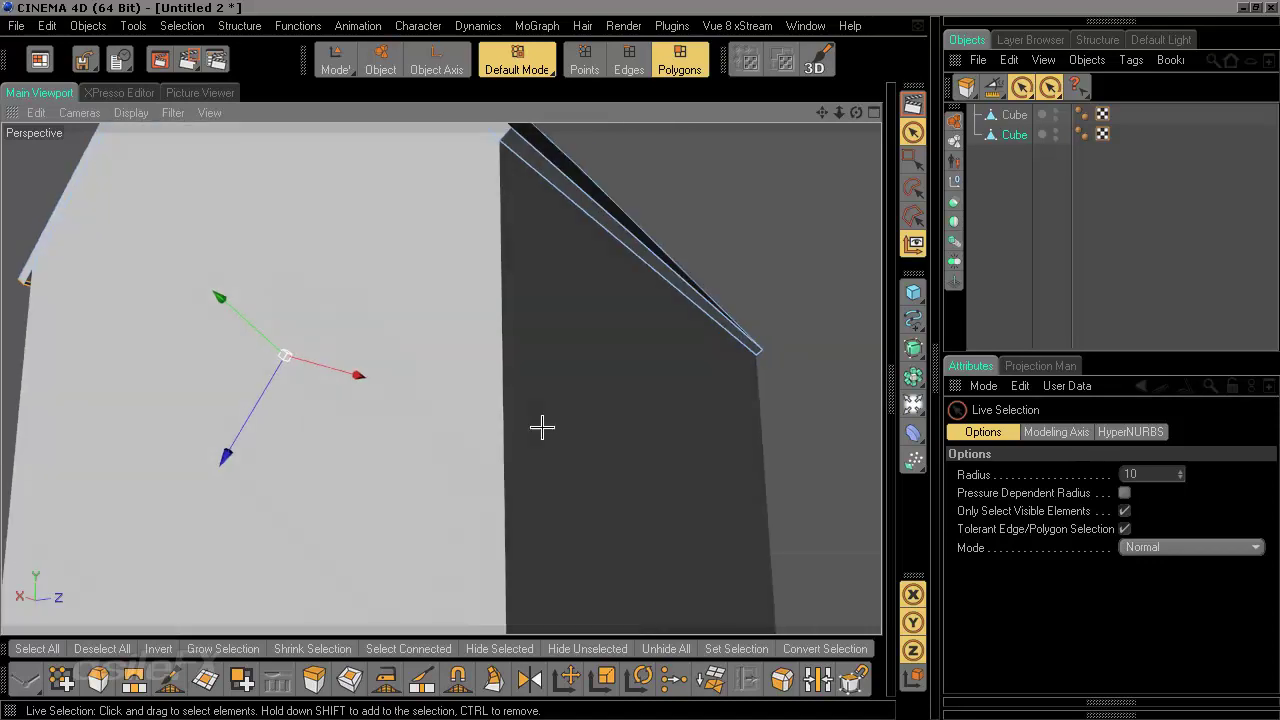
left_click(700, 300)
left_click_drag(700, 300, 628, 228, "alt")
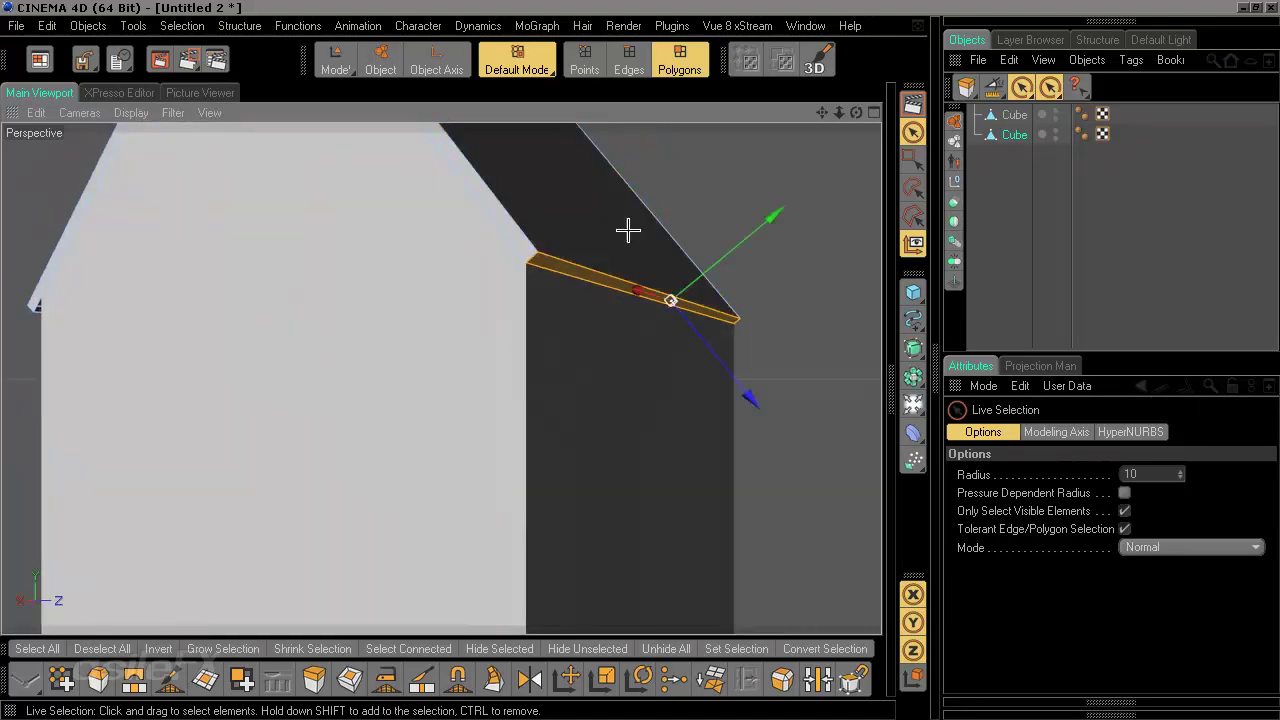
right_click(676, 300)
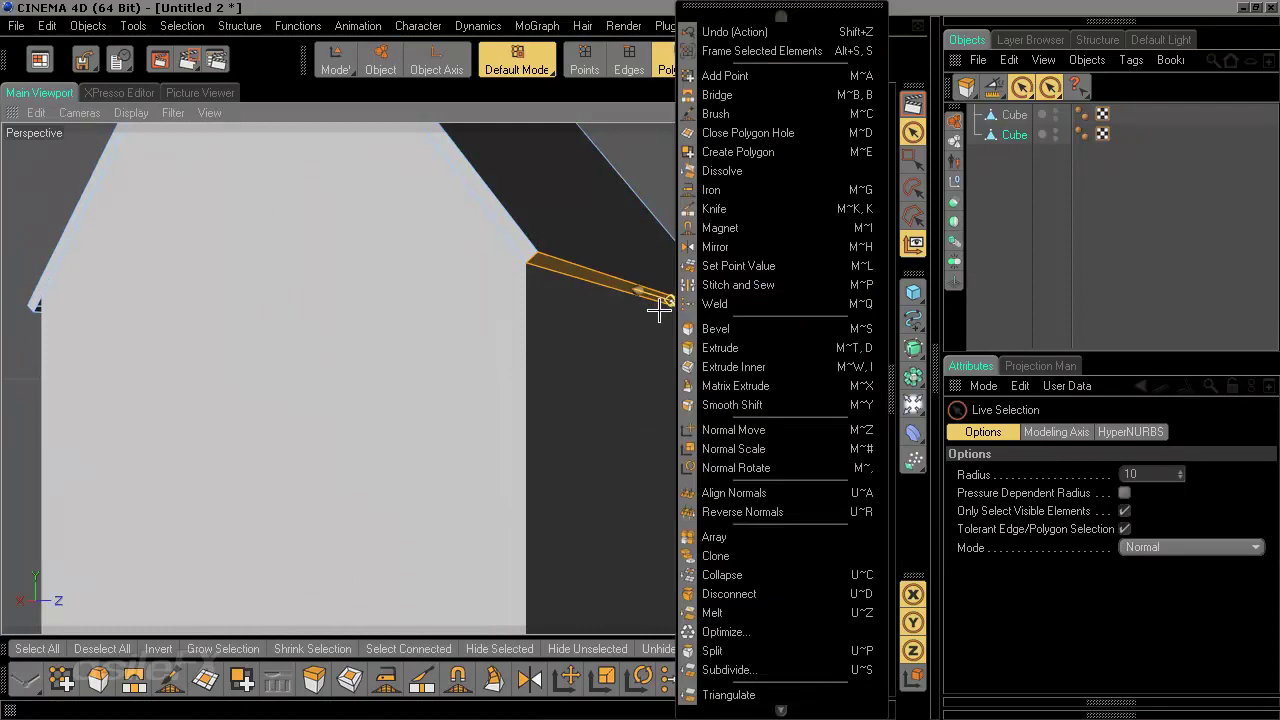
left_click(659, 310)
mouse_move(712, 352)
left_mouse_down()
mouse_move(729, 374)
mouse_move(705, 349)
left_mouse_up()
- Show the roof in the top view and set Rectangle Selection to include hidden elements
left_click_drag(633, 379, 715, 392, "alt")
right_click_drag(715, 392, 507, 368, "alt")
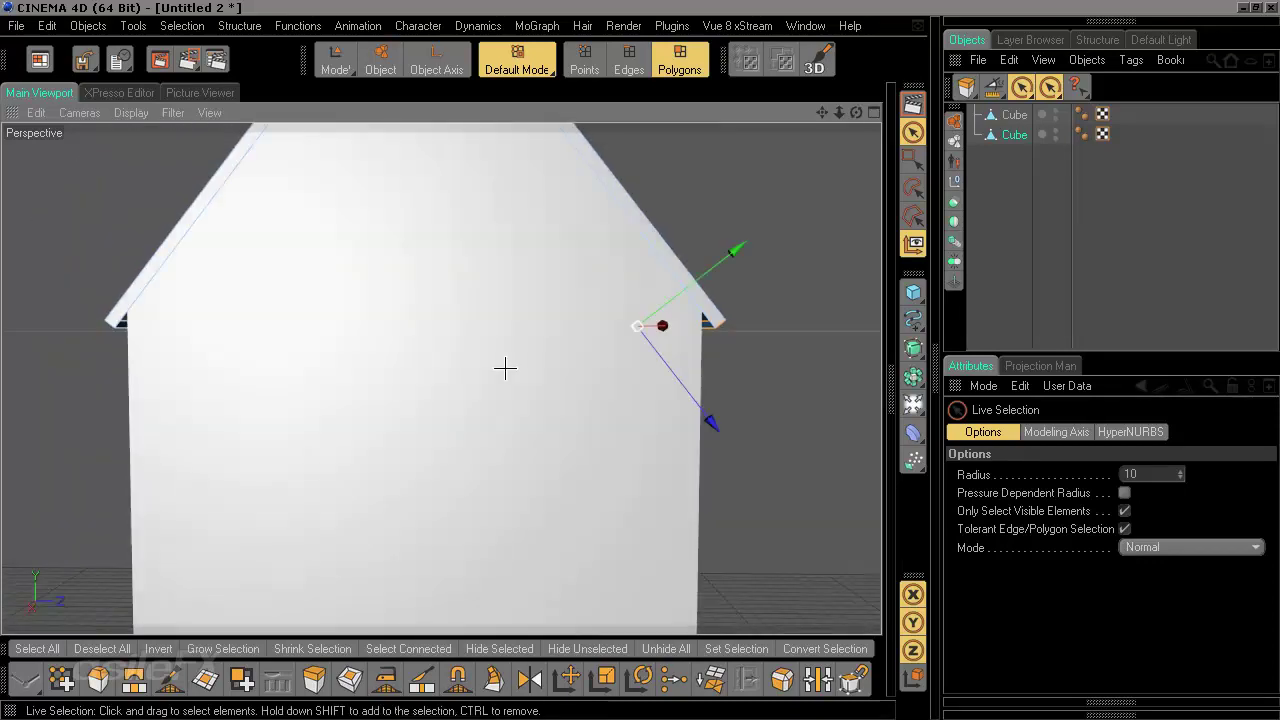
scroll(509, 378, "down", 1)
left_click_drag(589, 383, 658, 404, "alt")
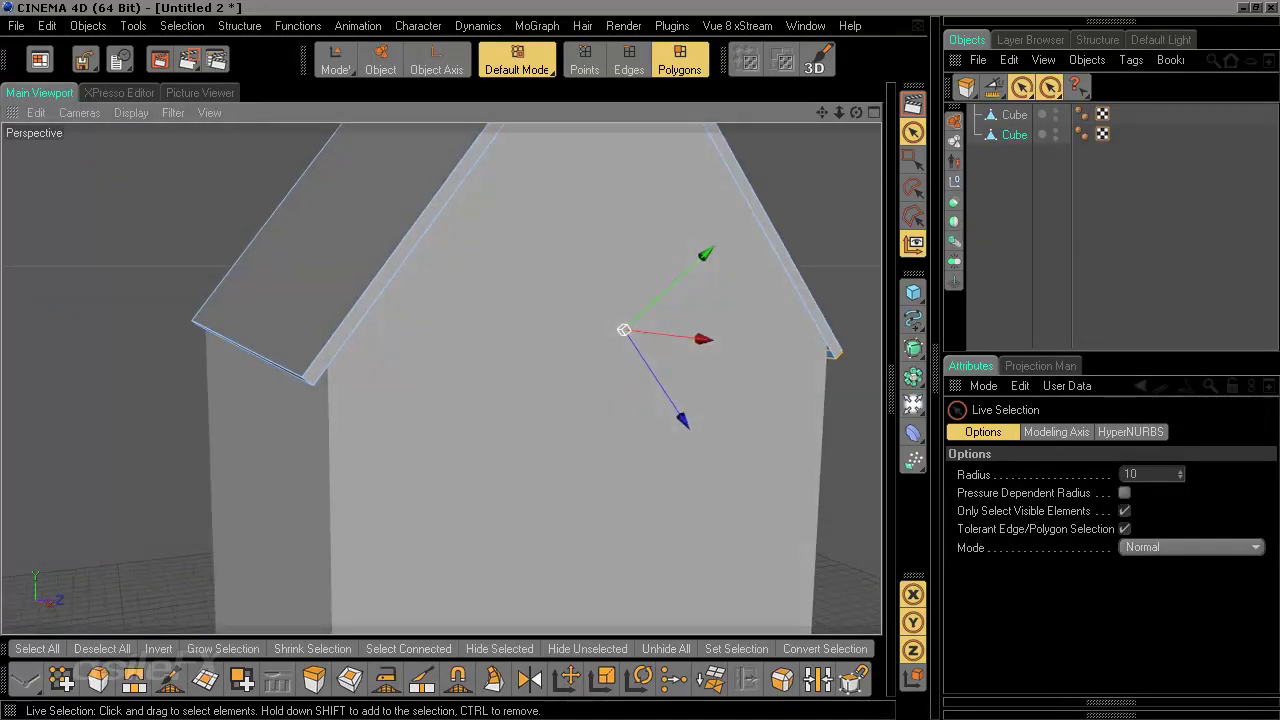
scroll(593, 381, "down", 2)
left_click_drag(582, 341, 654, 400, "alt")
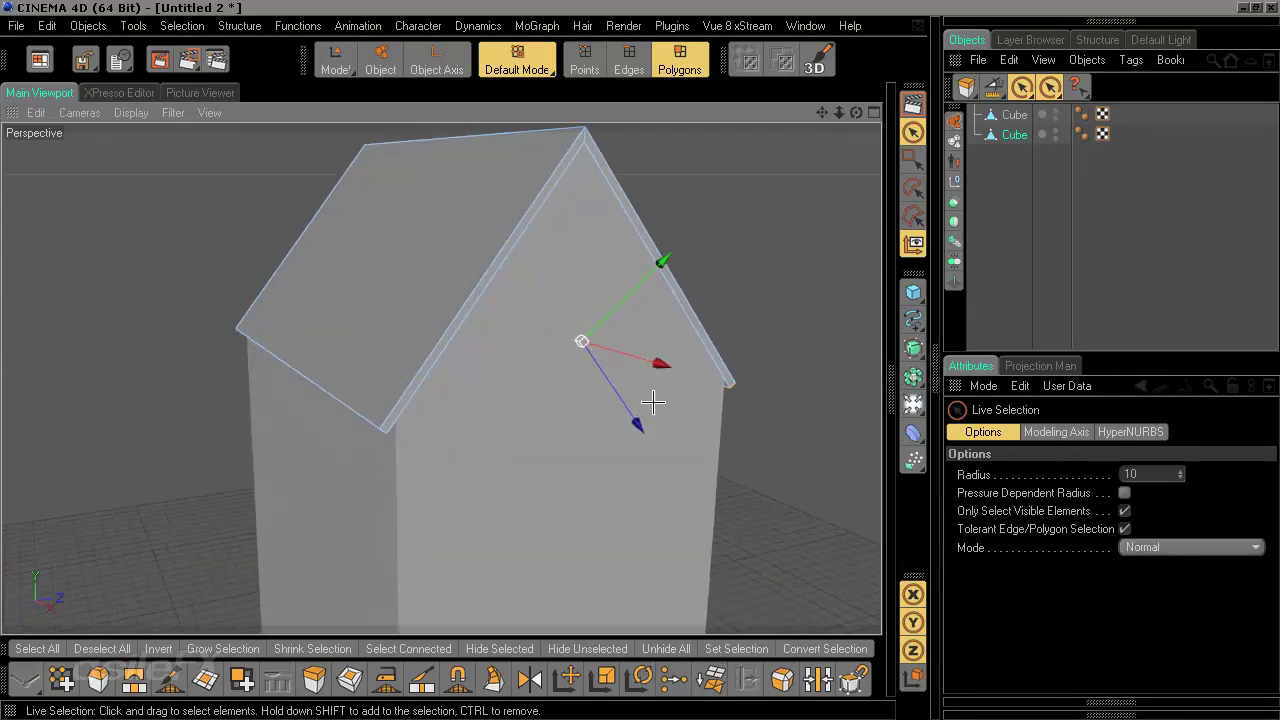
middle_click(702, 202)
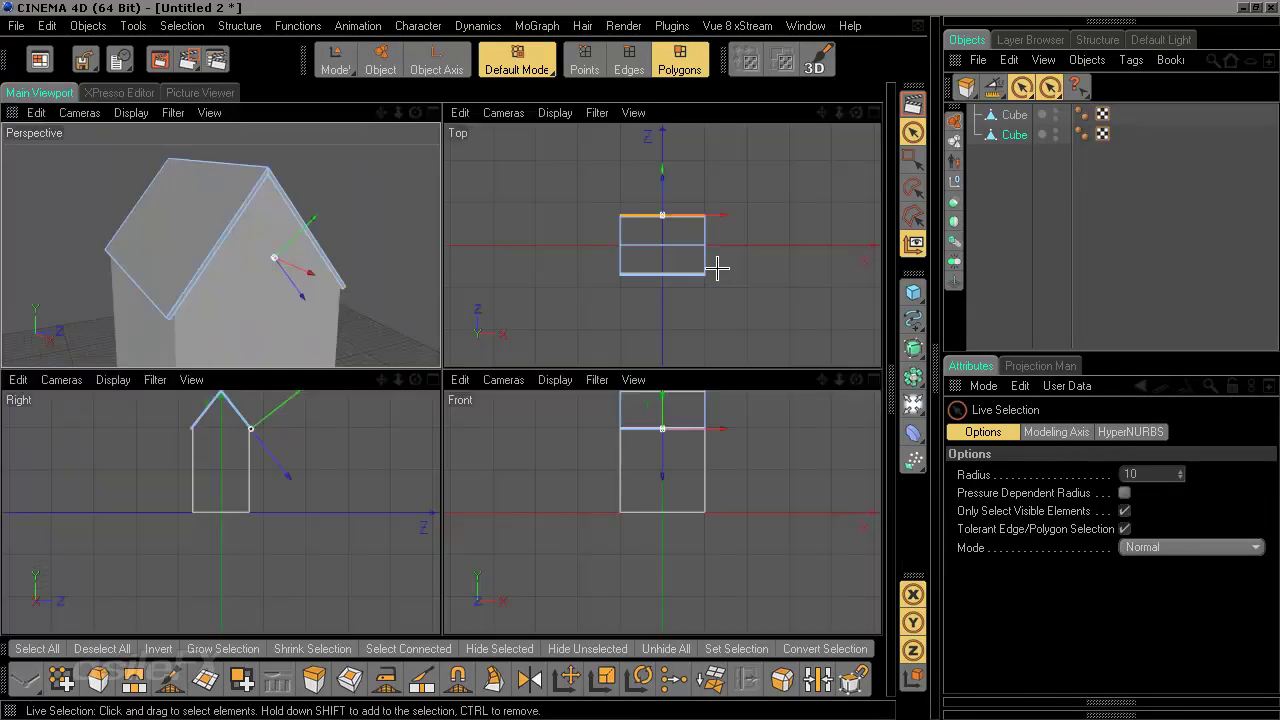
middle_click(714, 266)
scroll(537, 380, "up", 5)
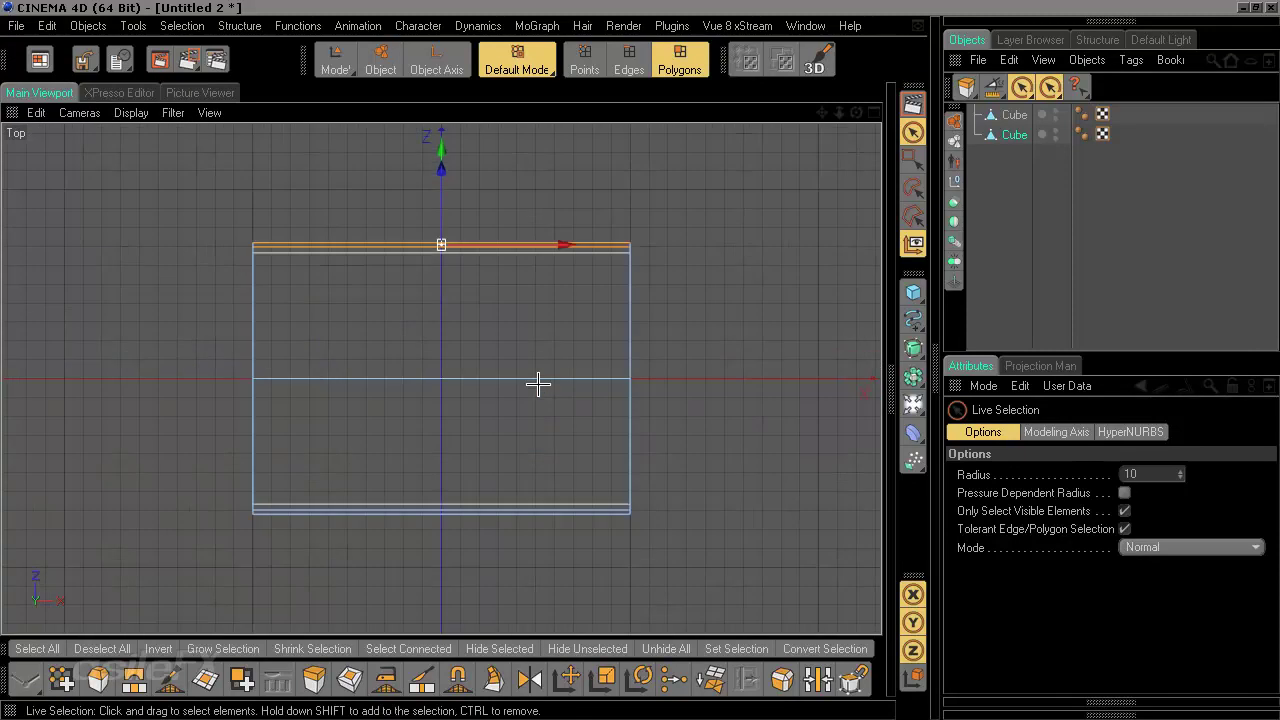
left_click(912, 159)
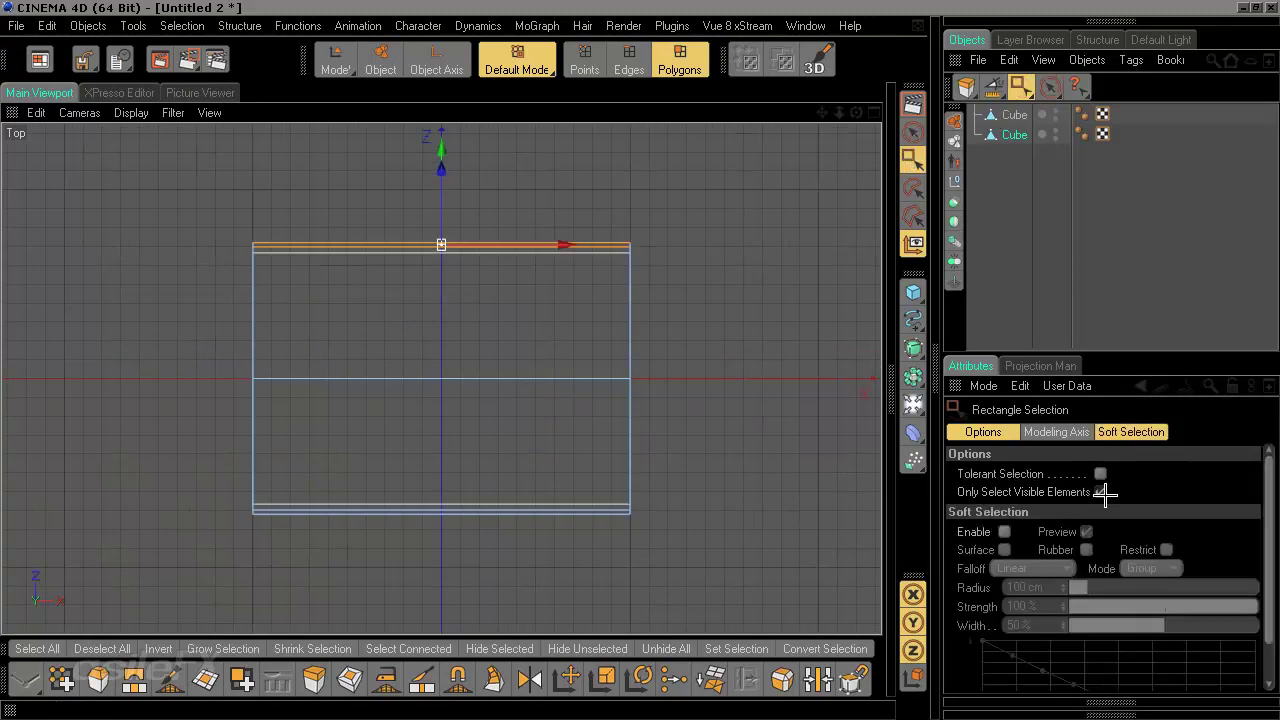
- Select the roof's thin edge polygons at both gable ends together with Rectangle Selection
left_click_drag(686, 180, 599, 588)
left_click_drag(198, 194, 303, 578, "shift")
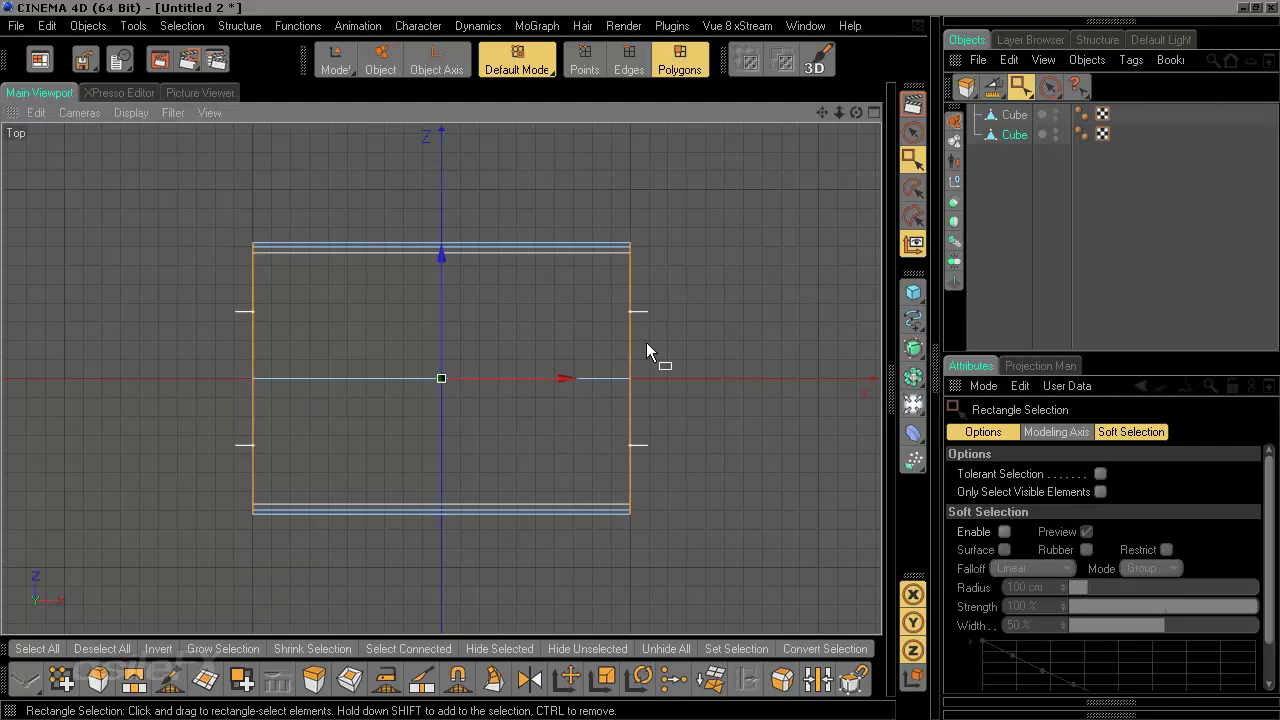
left_click_drag(726, 170, 606, 630)
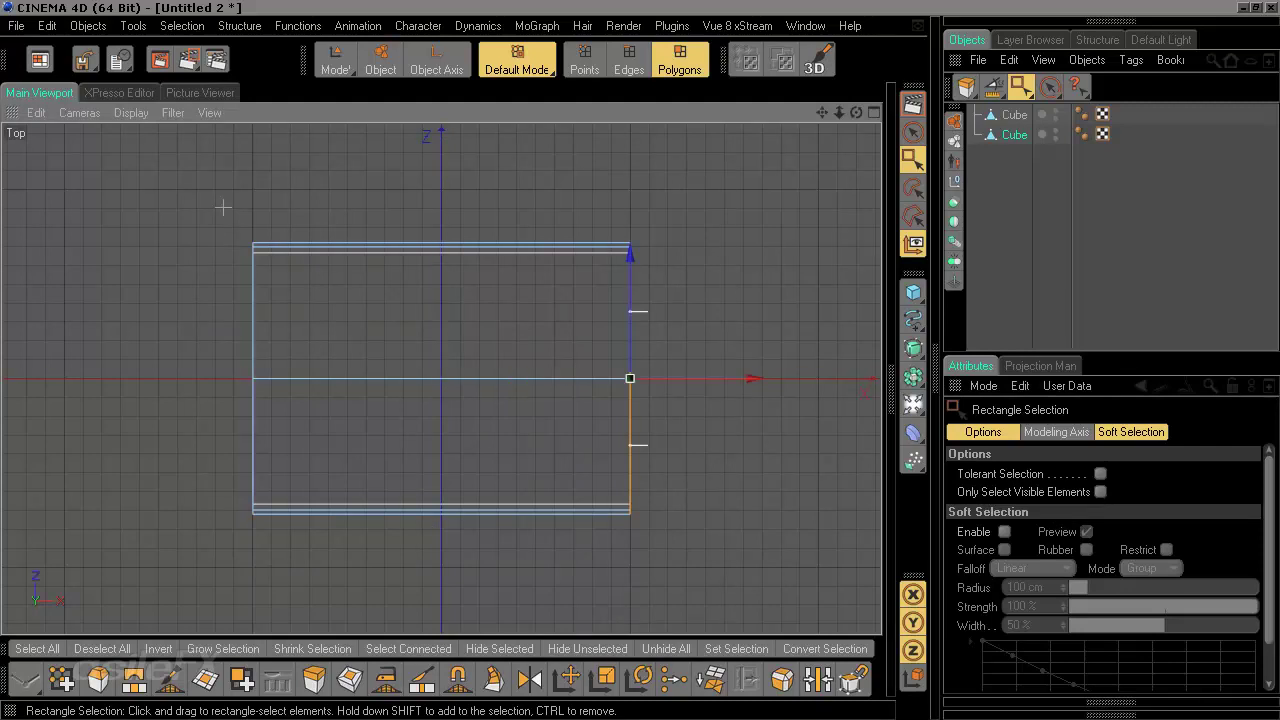
left_click_drag(222, 207, 305, 545, "shift")
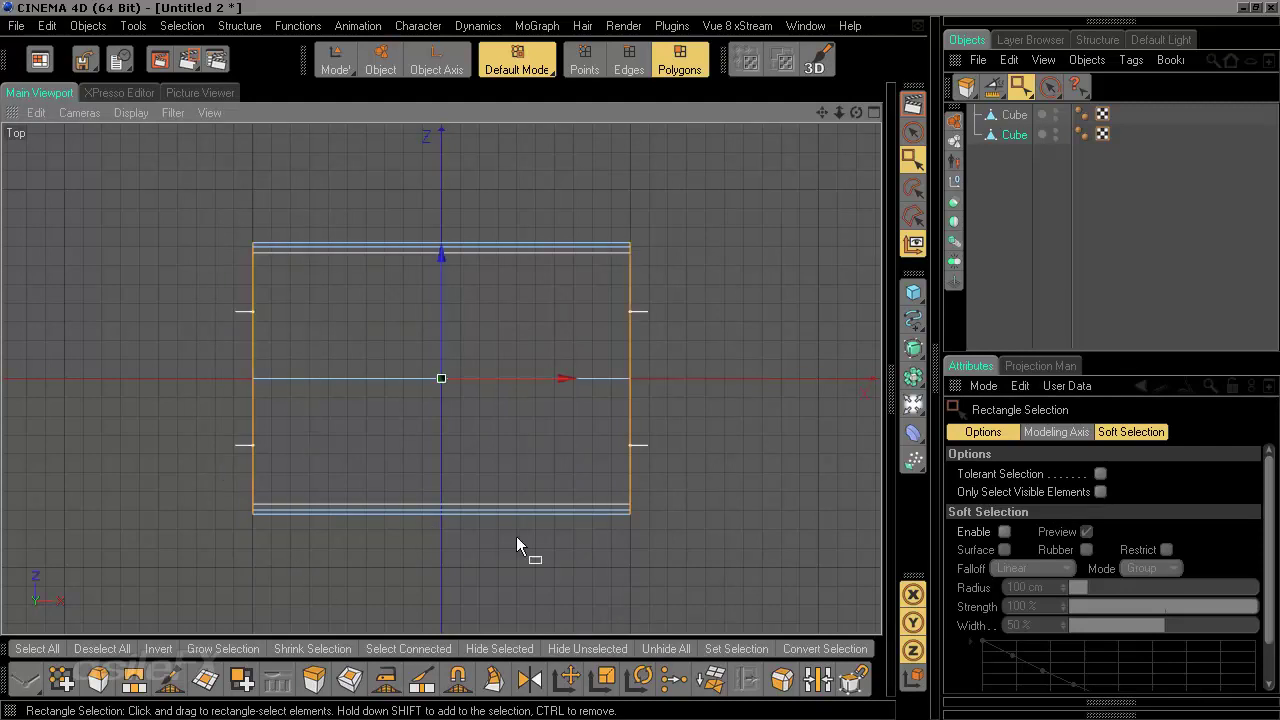
- In the perspective view, scale the selected gable-end roof polygons slightly outward along the X axis to overhang both gable walls
middle_click(602, 365)
middle_click(283, 268)
scroll(482, 350, "up", 8)
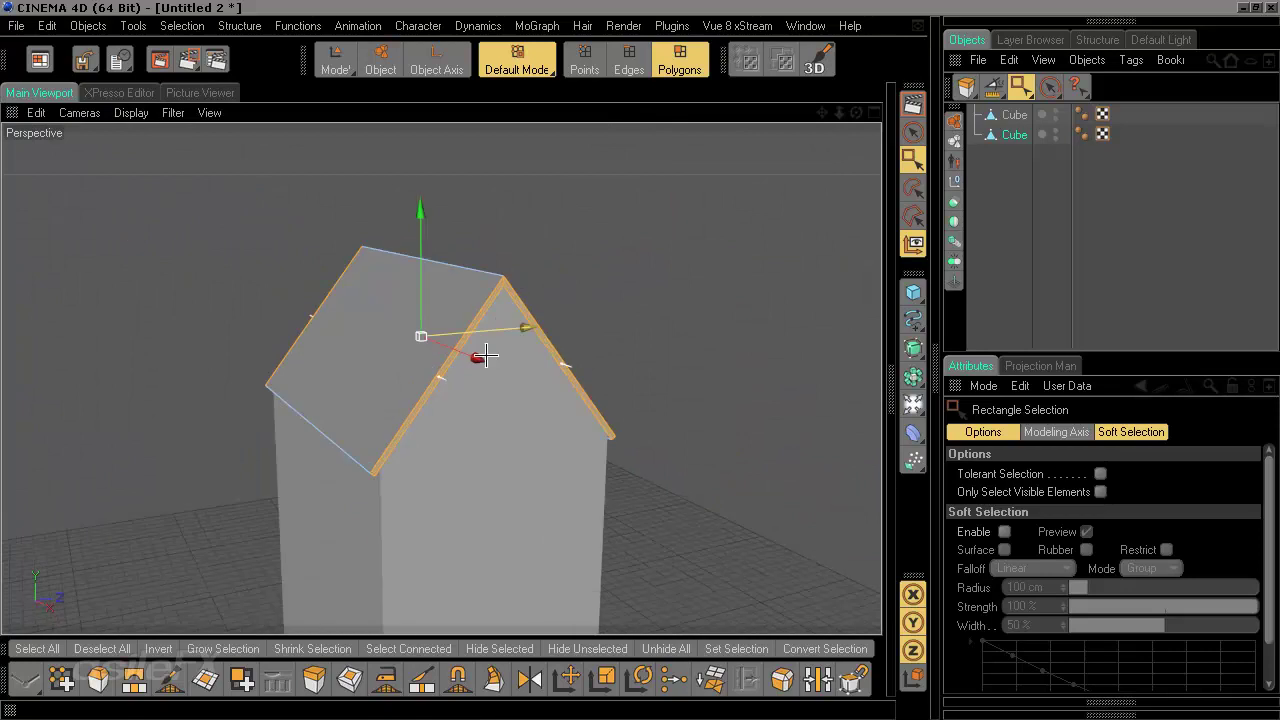
middle_click(456, 310)
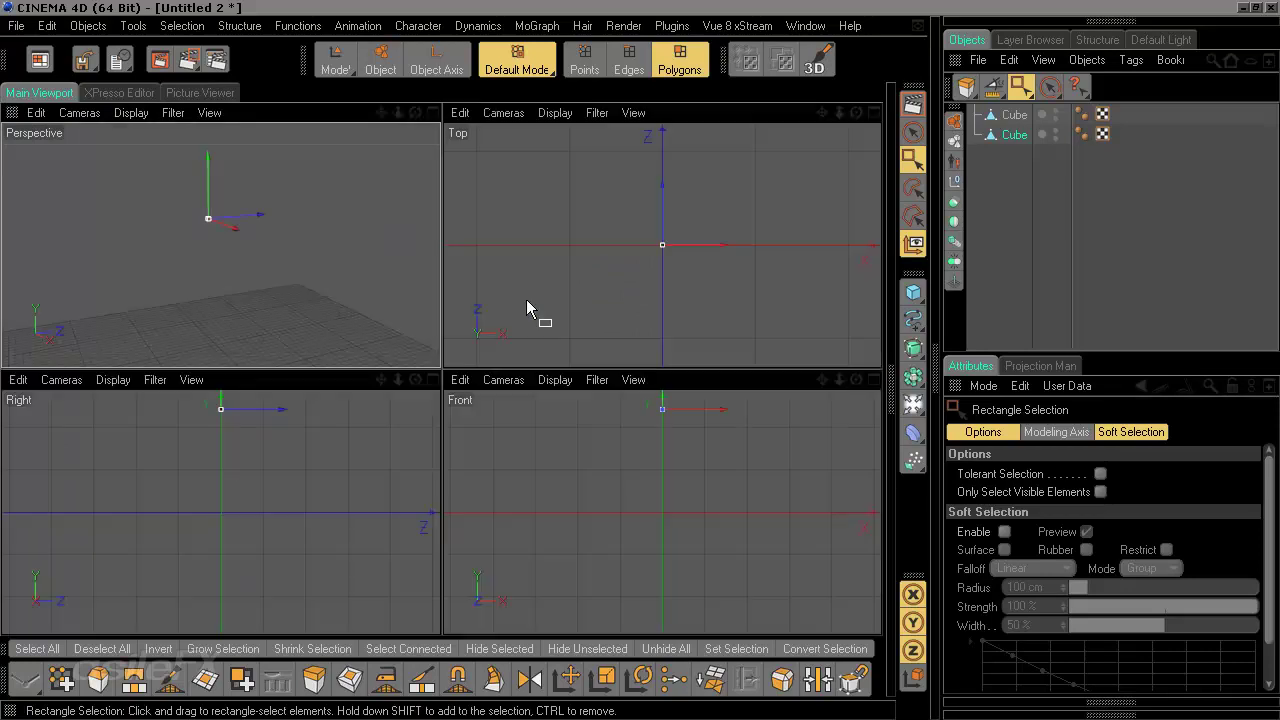
middle_click(600, 240)
middle_click(300, 270)
middle_click(266, 242)
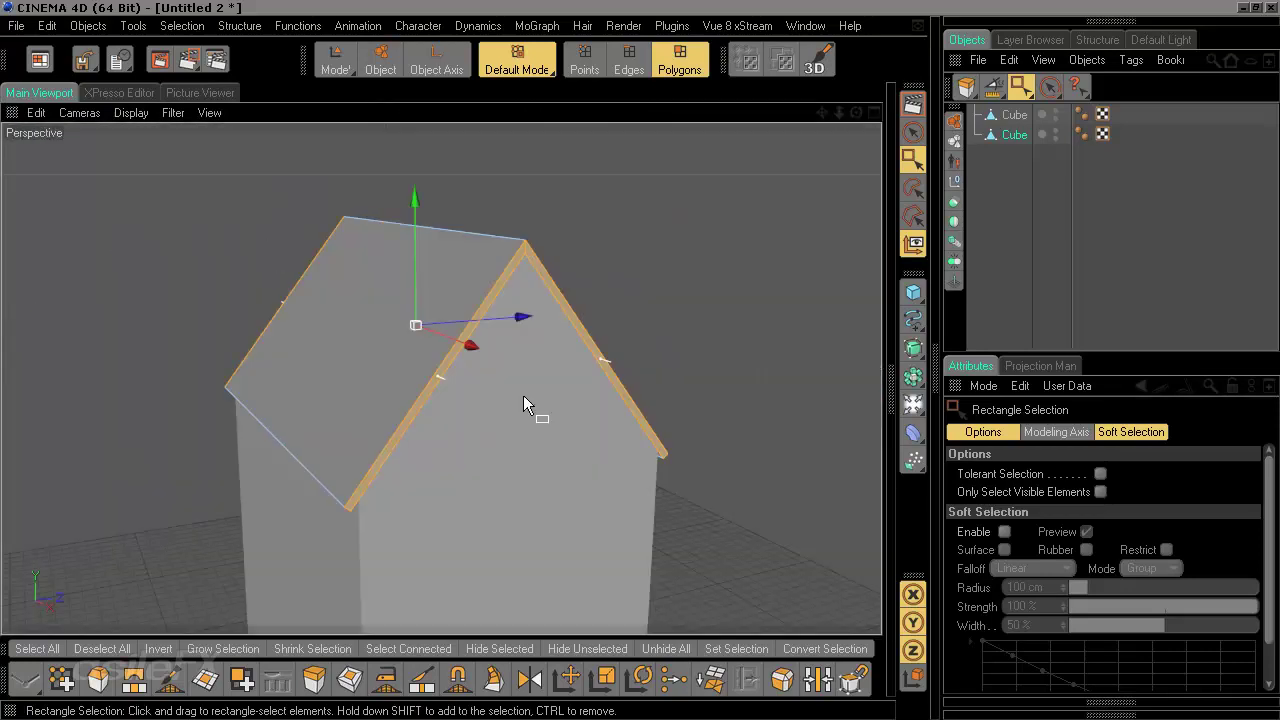
scroll(526, 395, "up", 3)
scroll(517, 506, "up", 3)
key("t")
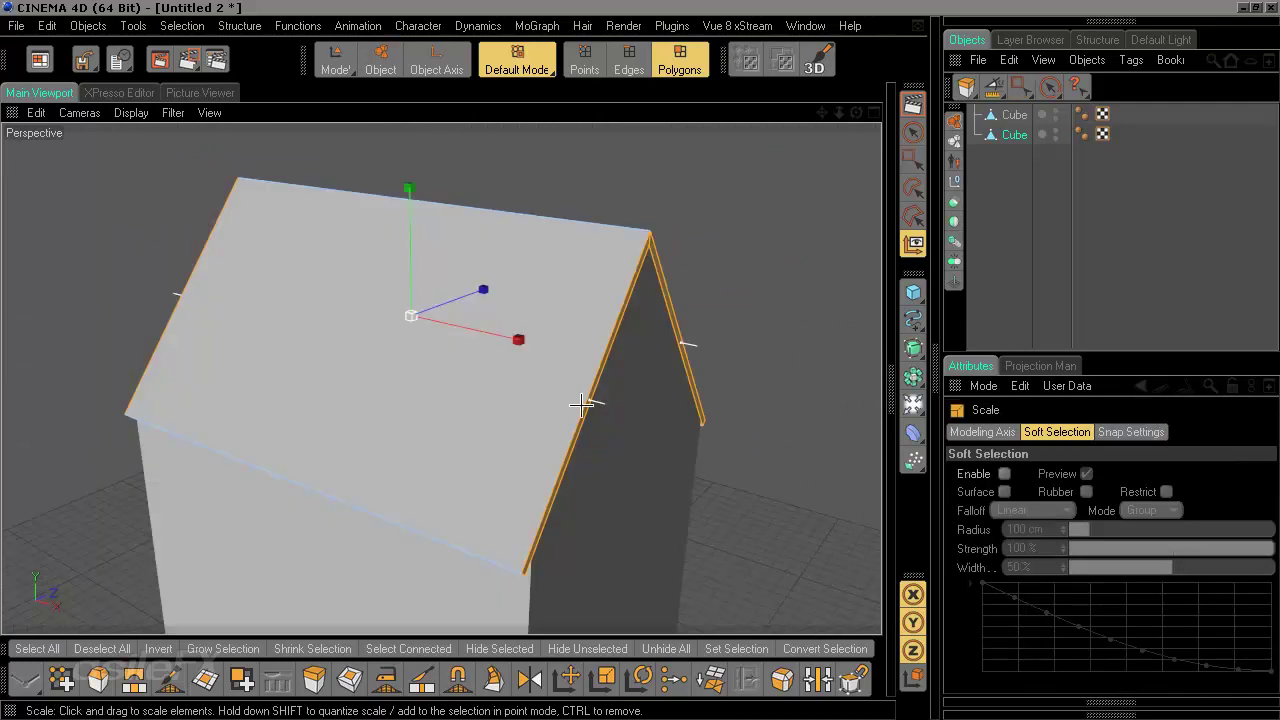
left_click_drag(518, 340, 517, 338)
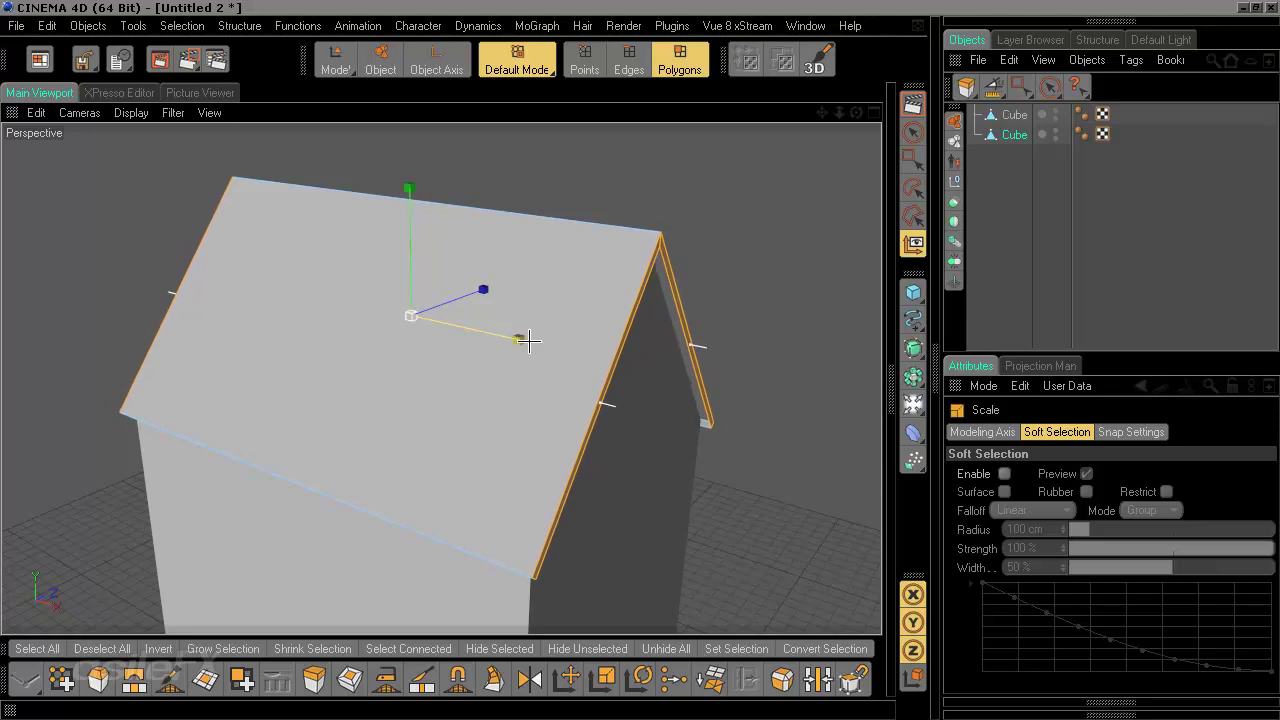
mouse_move(624, 392)
left_mouse_down("alt")
mouse_move(598, 386)
mouse_move(580, 335)
mouse_move(624, 392)
left_mouse_up("alt")
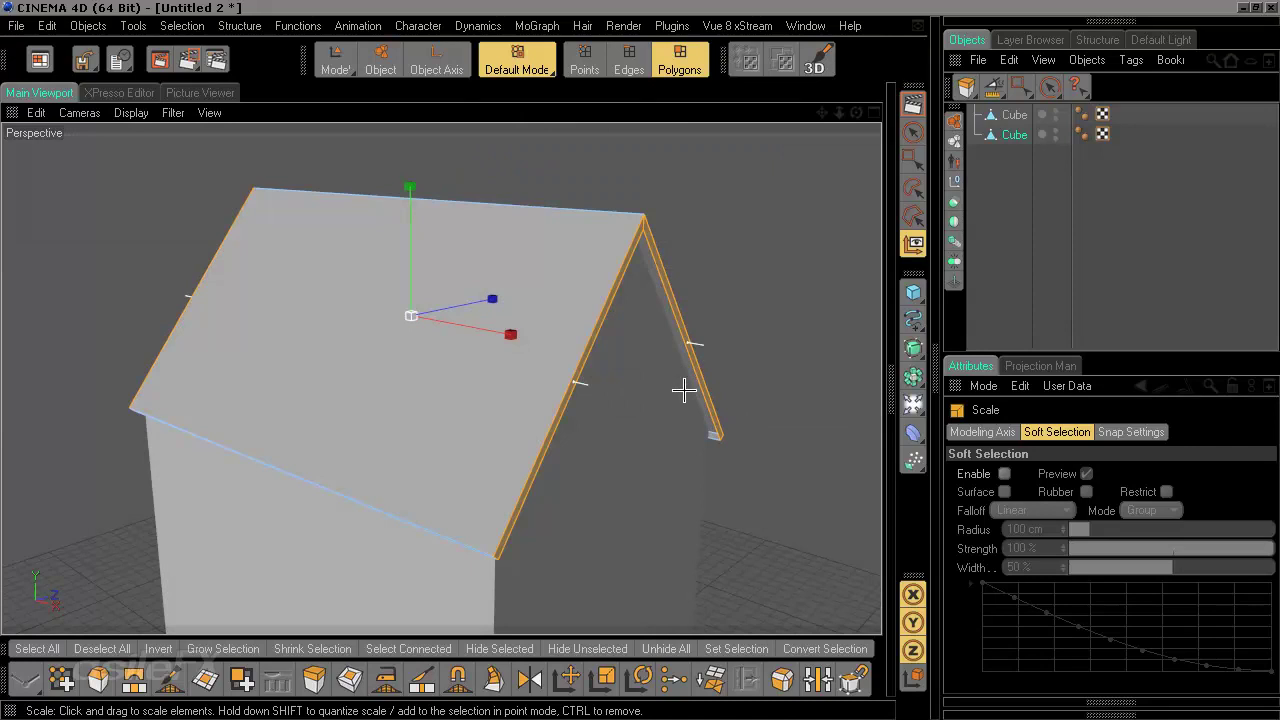
- Hide the wall object in the editor viewport so only the roof object is shown
left_click_drag(755, 442, 720, 364, "alt")
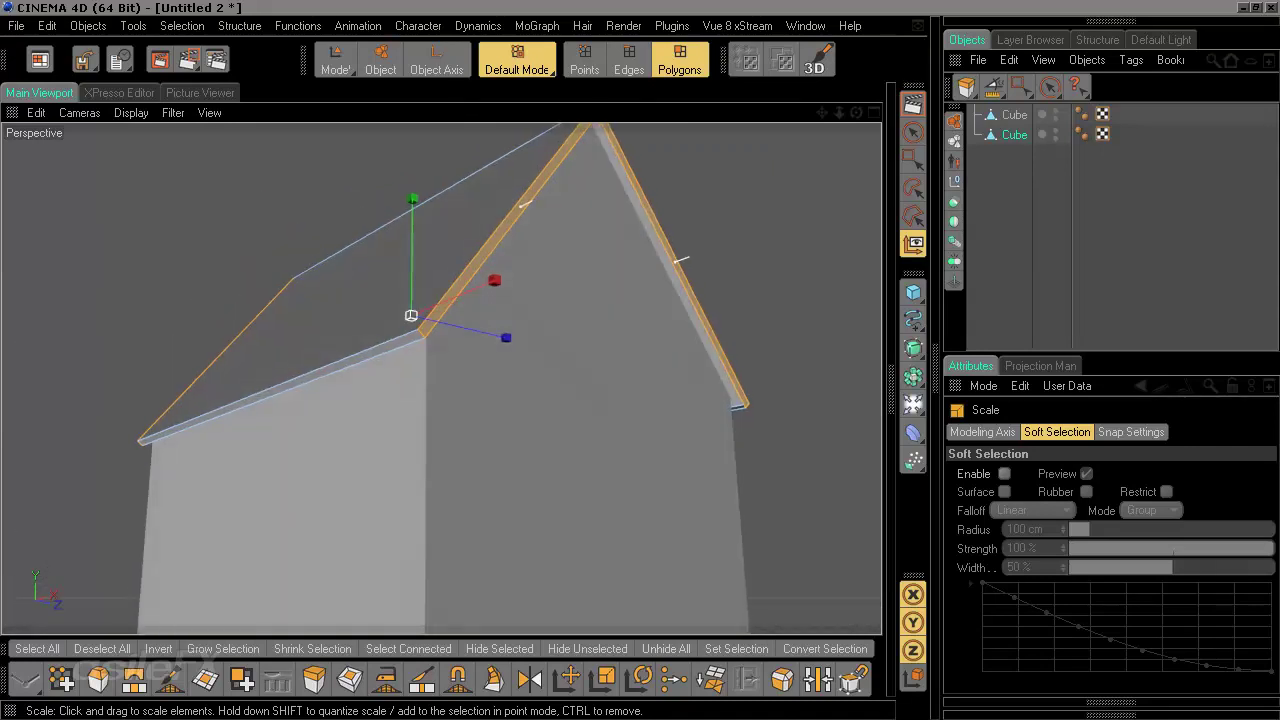
middle_click_drag(756, 436, 676, 487, "alt")
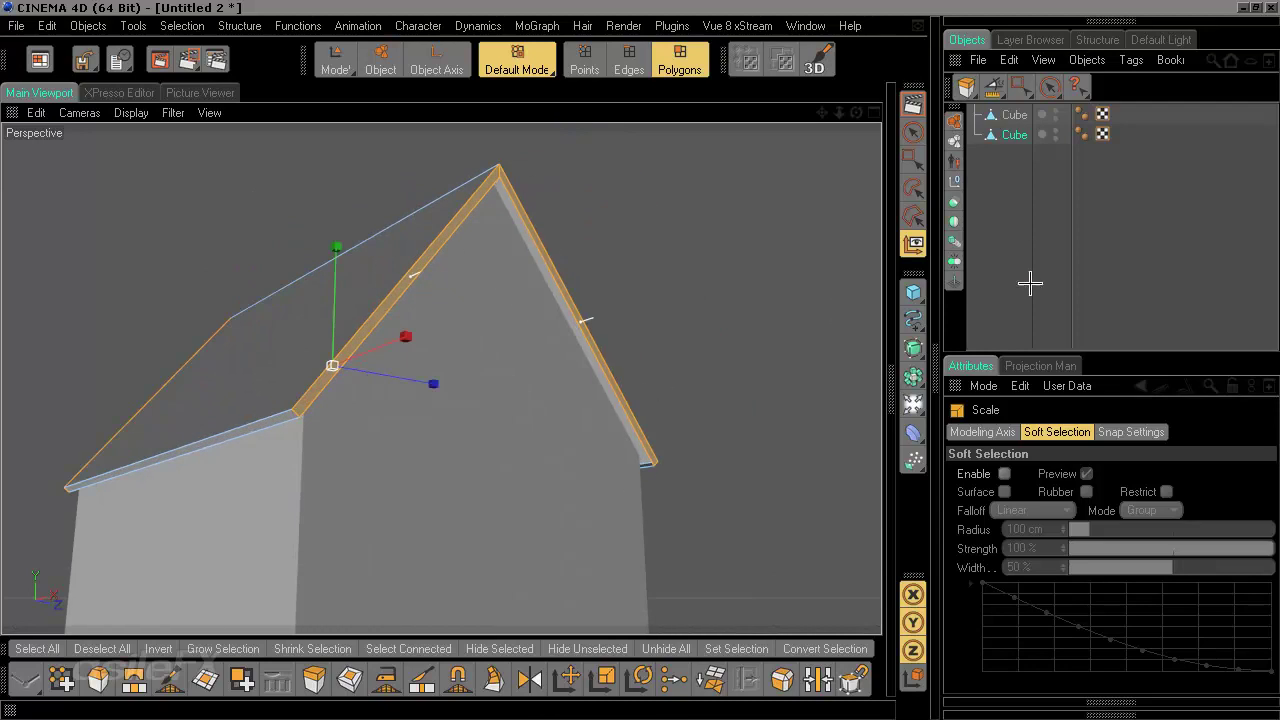
left_click(1015, 213)
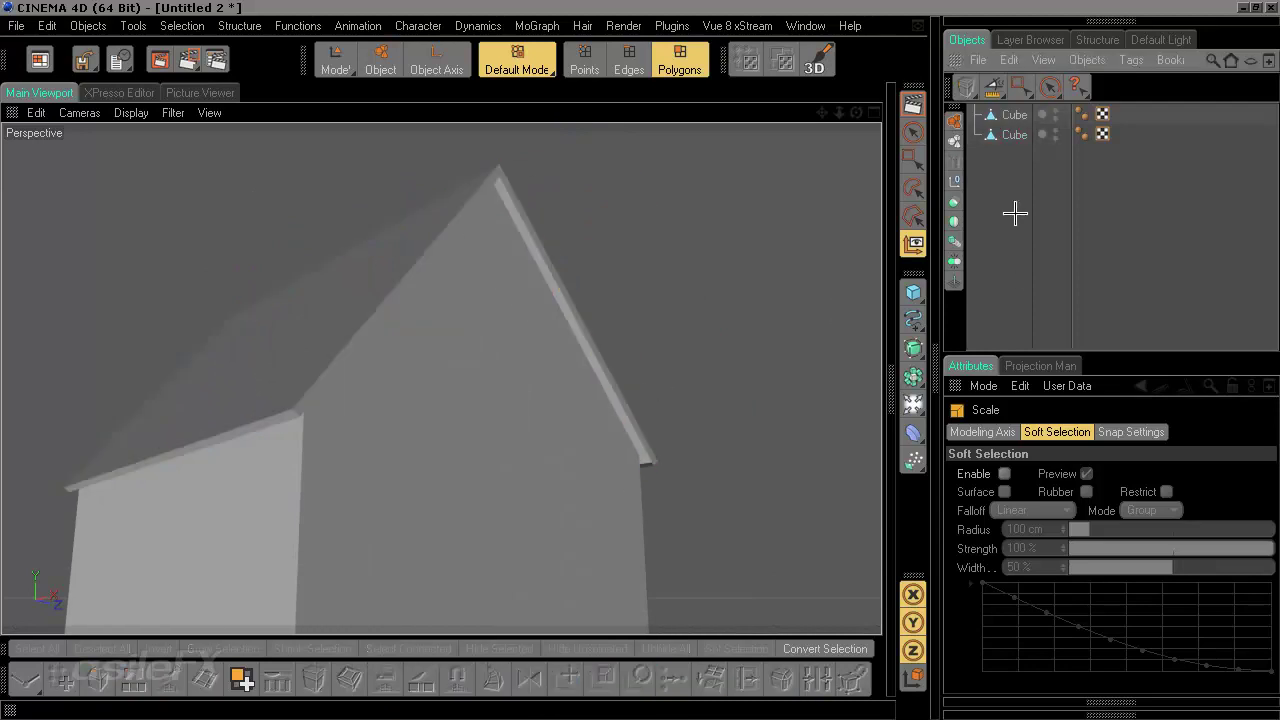
left_click(1012, 115)
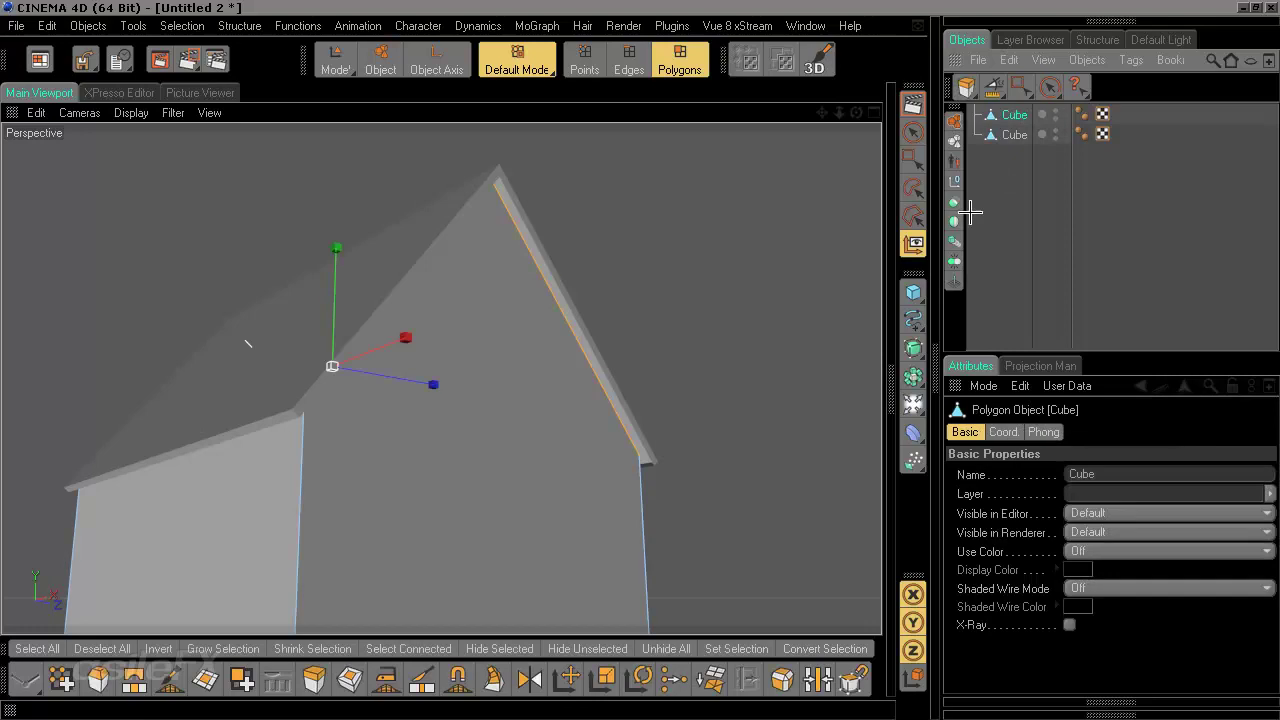
double_click(1055, 111)
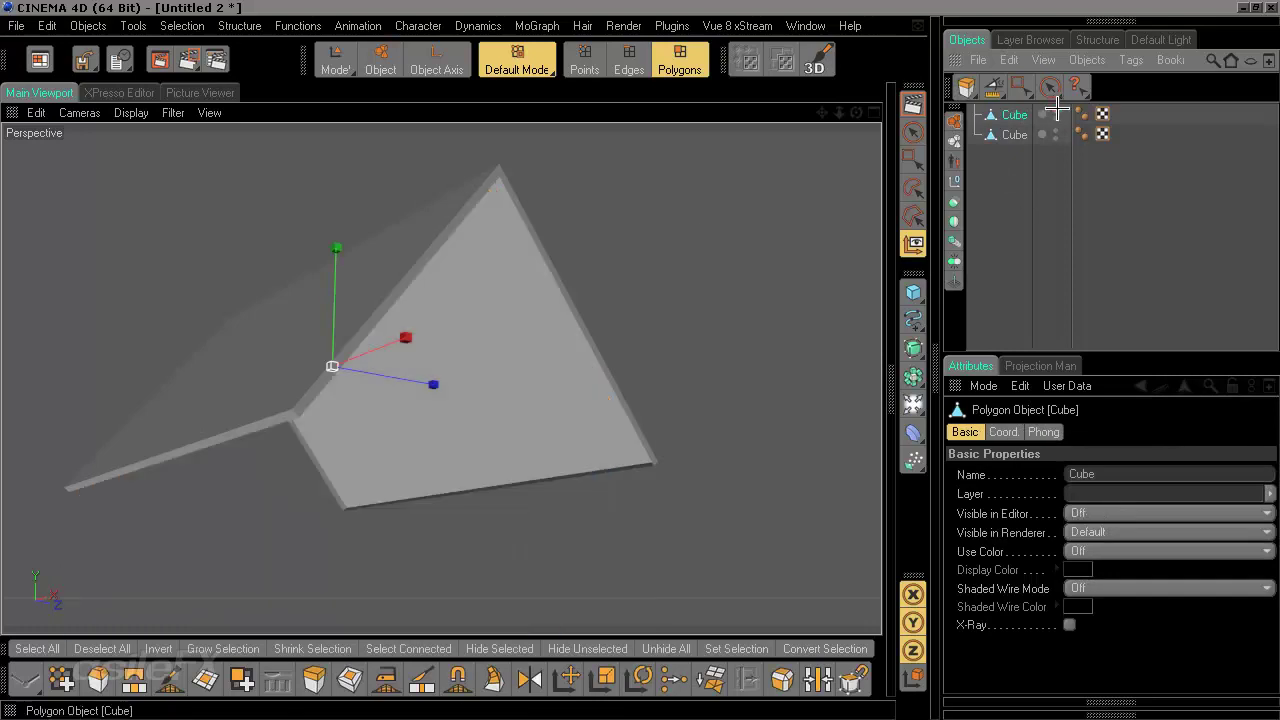
left_click(1010, 204)
left_click_drag(482, 428, 464, 464, "alt")
scroll(501, 445, "up", 3)
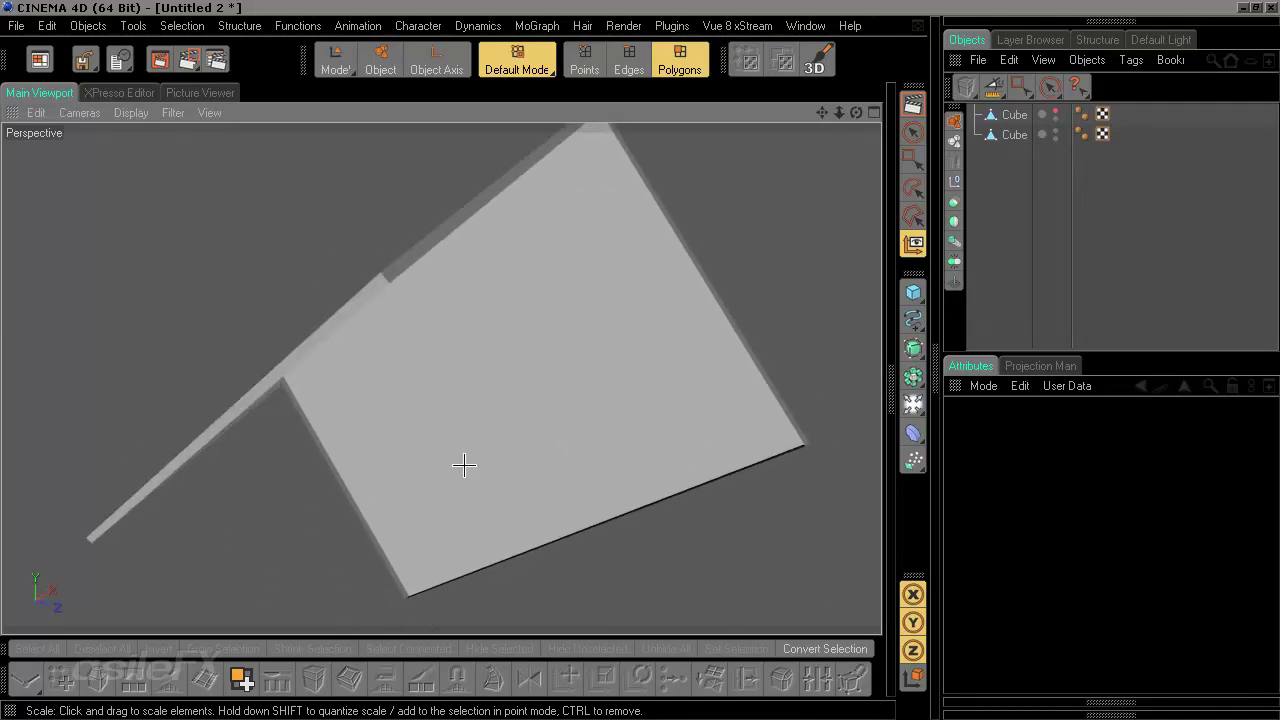
- Rename the roof object to Roof and the hidden house body object to Wall
left_click(610, 508)
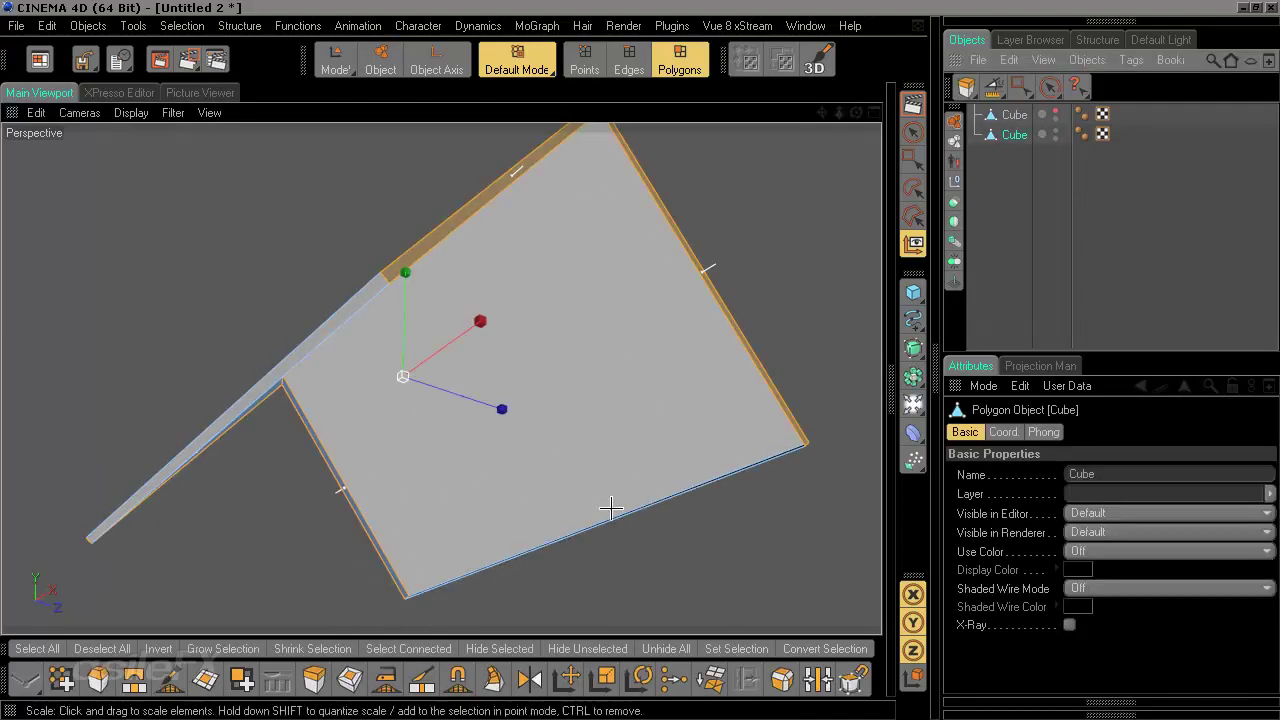
double_click(1018, 135)
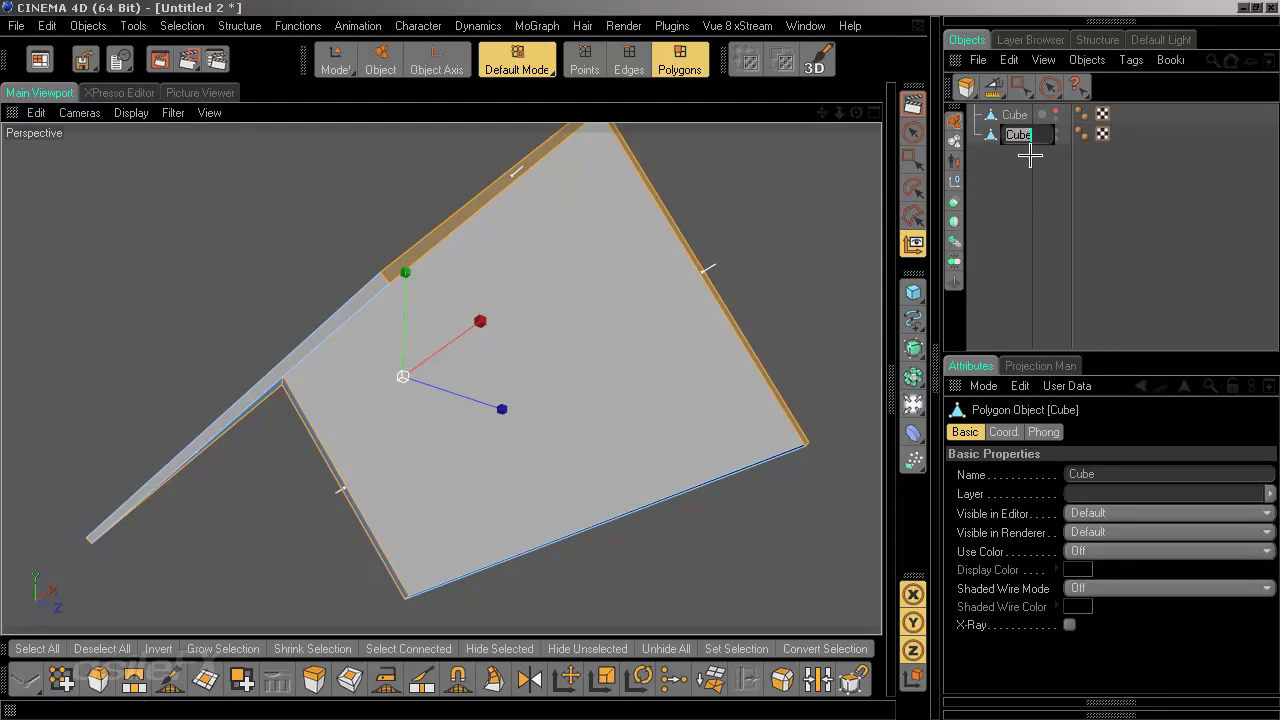
type("Roof")
key("Return")
double_click(1018, 115)
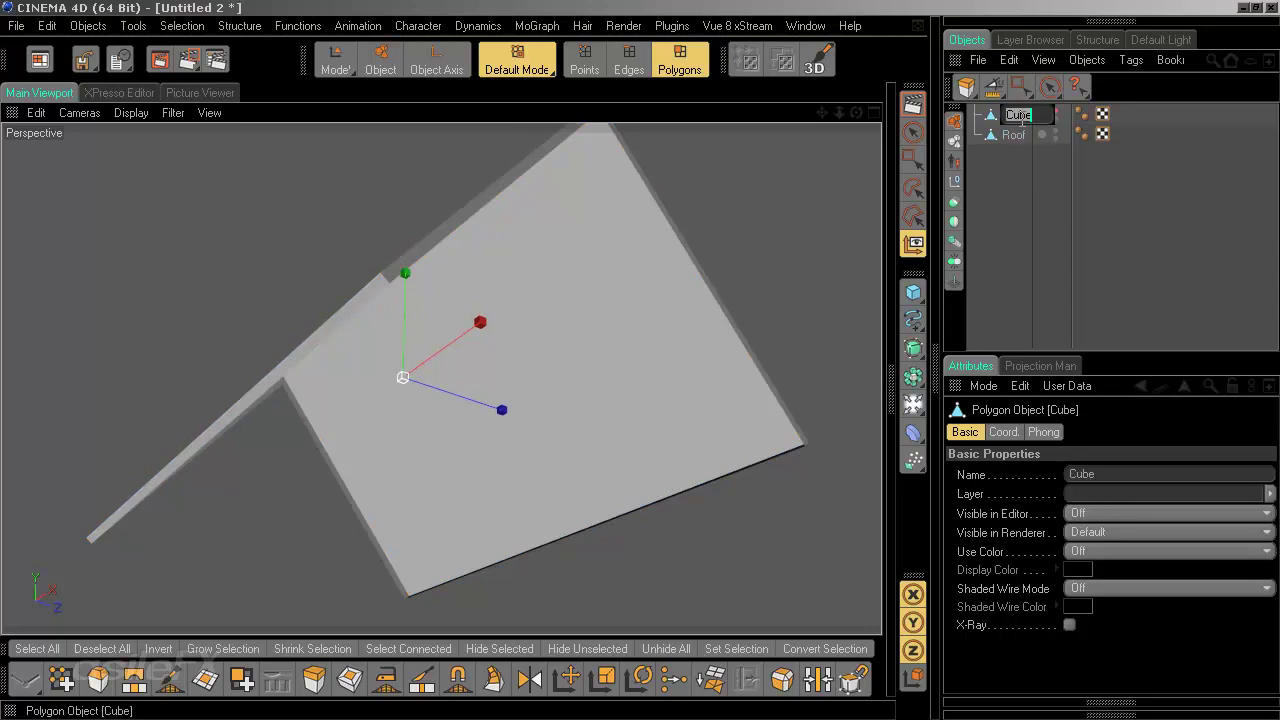
type("Wall")
key("Return")
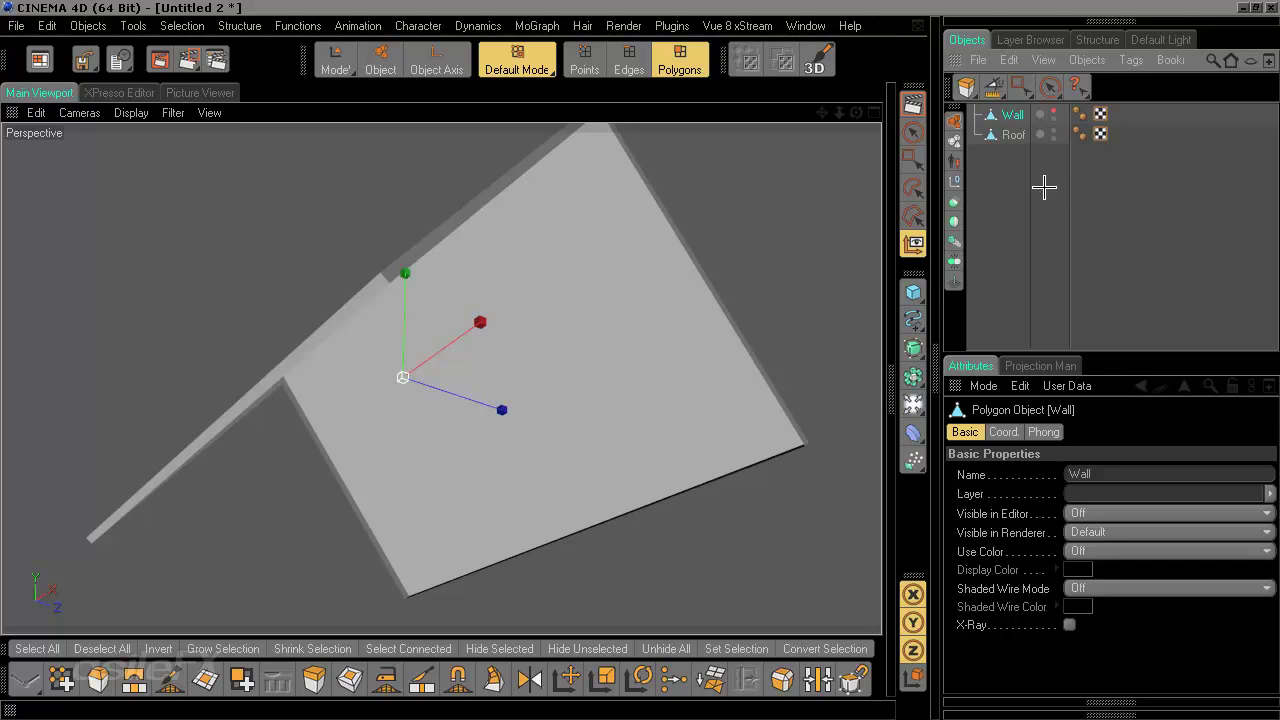
- Clear the polygon selection on the Roof object and close its open underside with Close Polygon Hole
left_click_drag(691, 306, 664, 306, "alt")
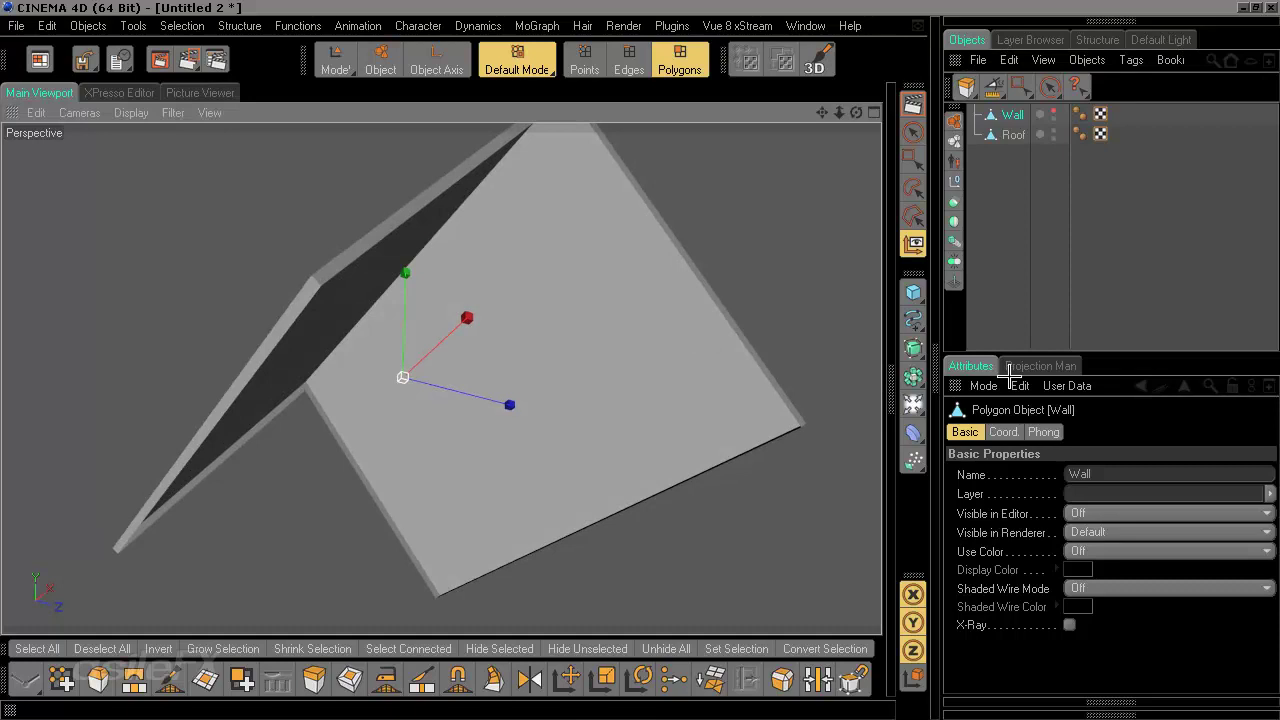
left_click(1013, 134)
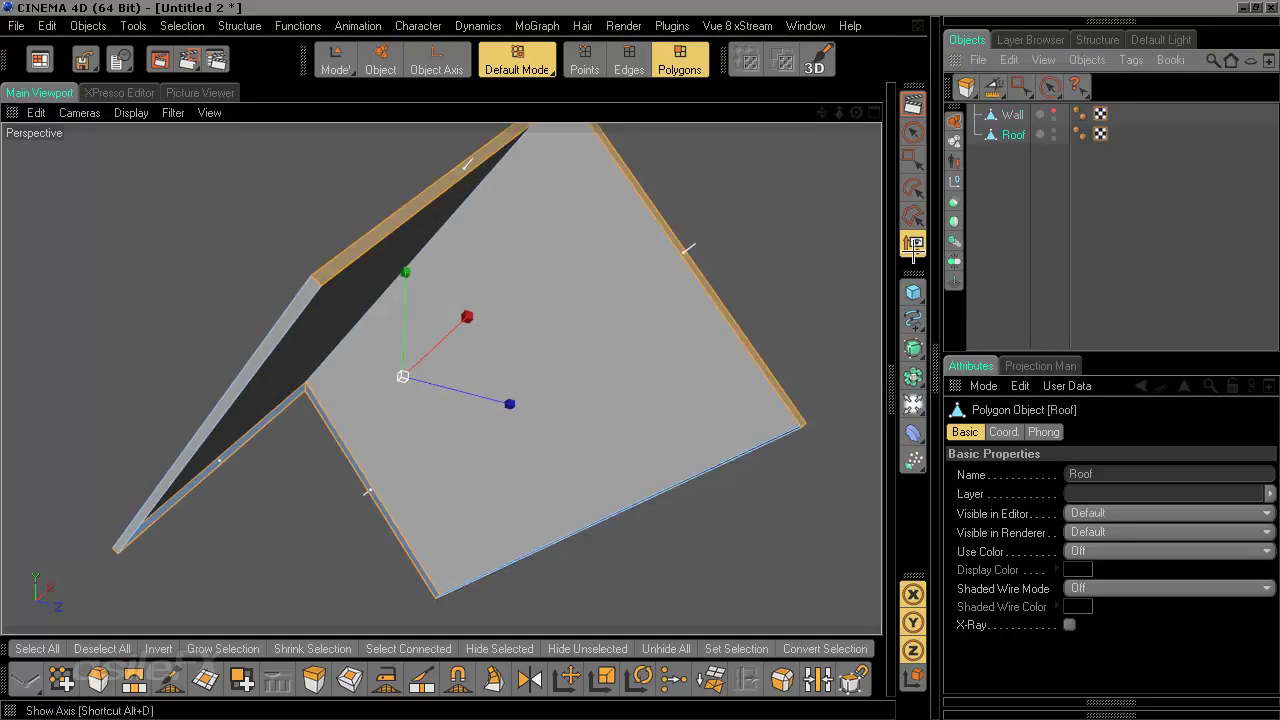
left_click(912, 129)
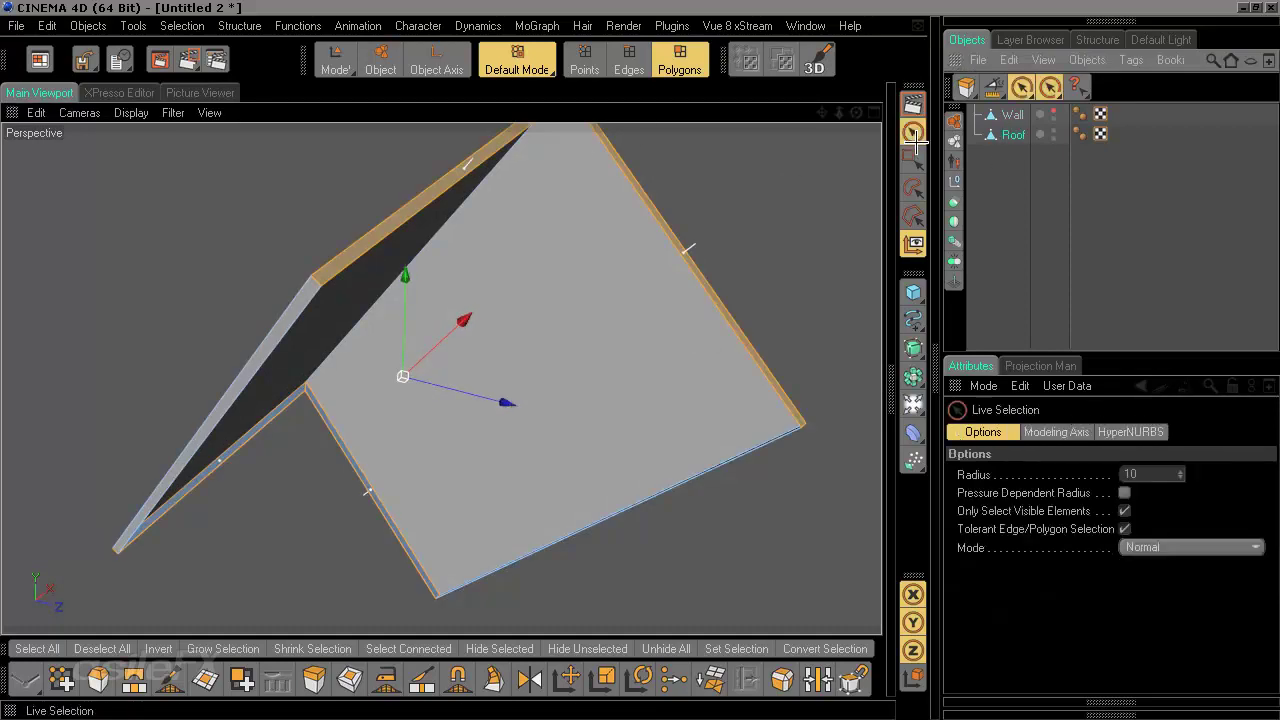
left_click(766, 147)
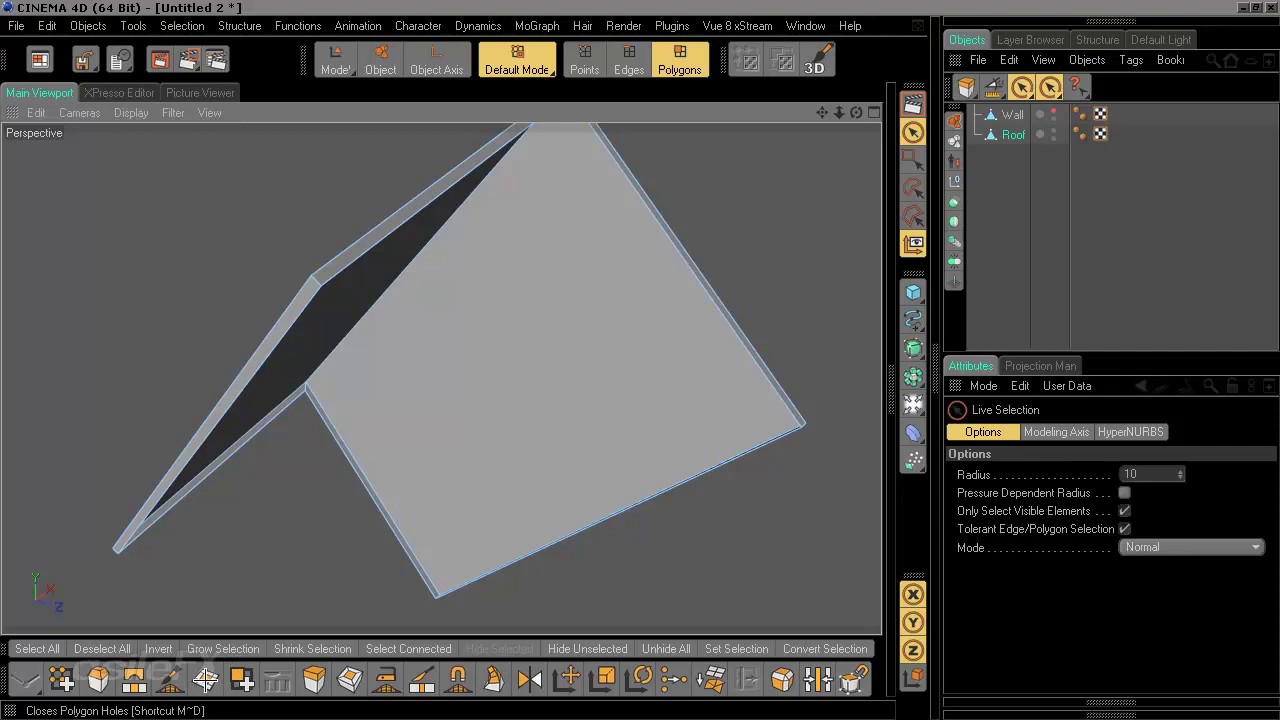
left_click(205, 679)
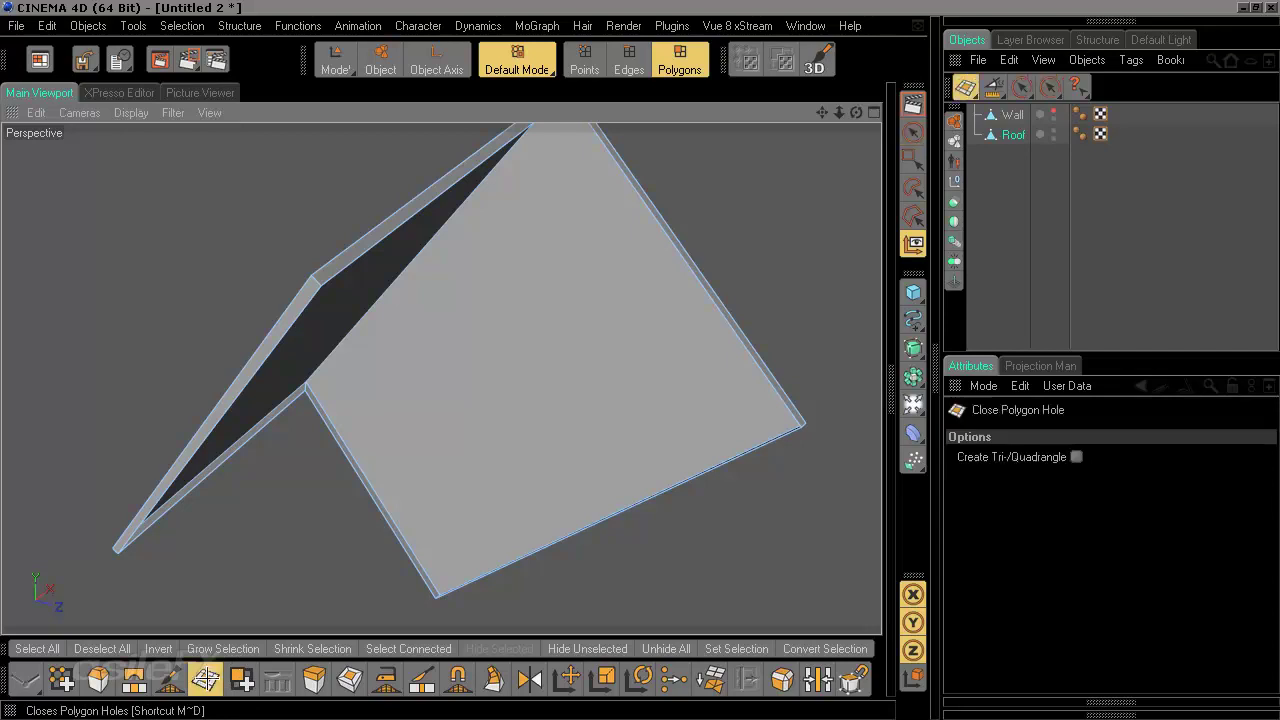
left_click(623, 176)
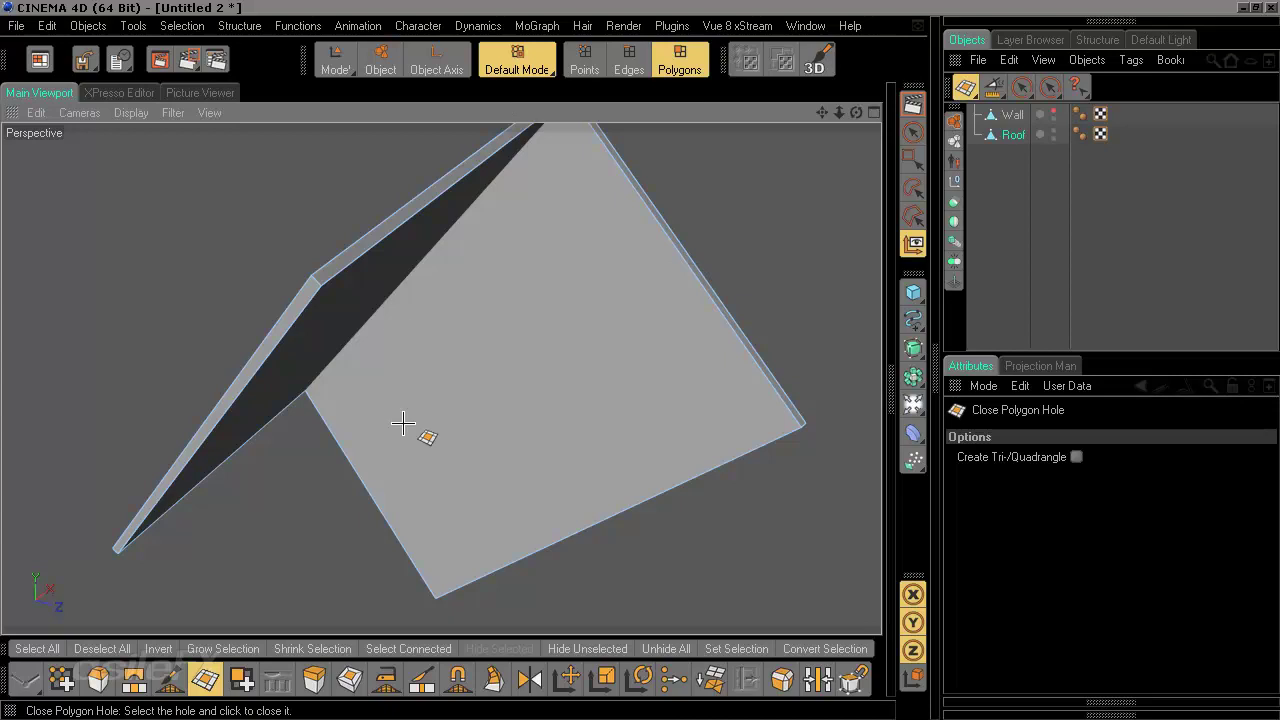
- Select the roof's underside polygon and cut it with the Knife along the ridge, from one gable apex to the other
left_click_drag(563, 517, 510, 500, "alt")
left_click_drag(612, 455, 544, 387, "alt")
left_click_drag(608, 443, 535, 440, "alt")
left_click_drag(551, 494, 553, 499, "alt")
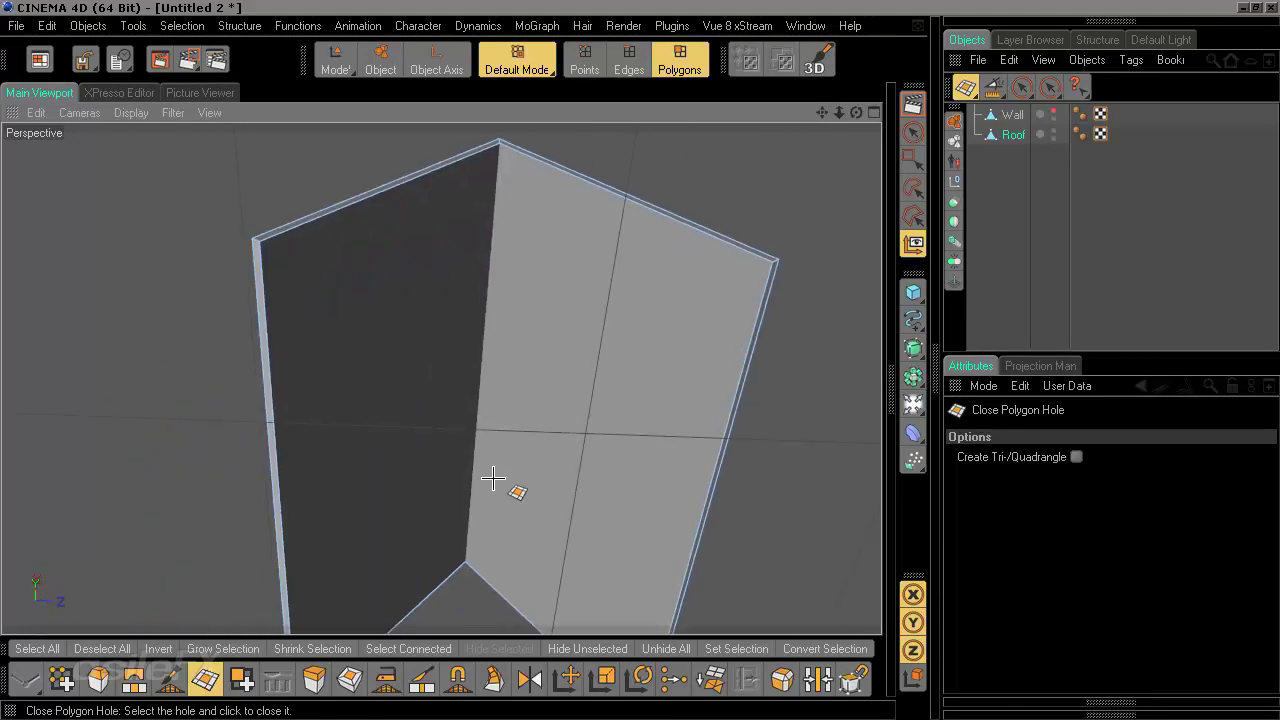
left_click(913, 132)
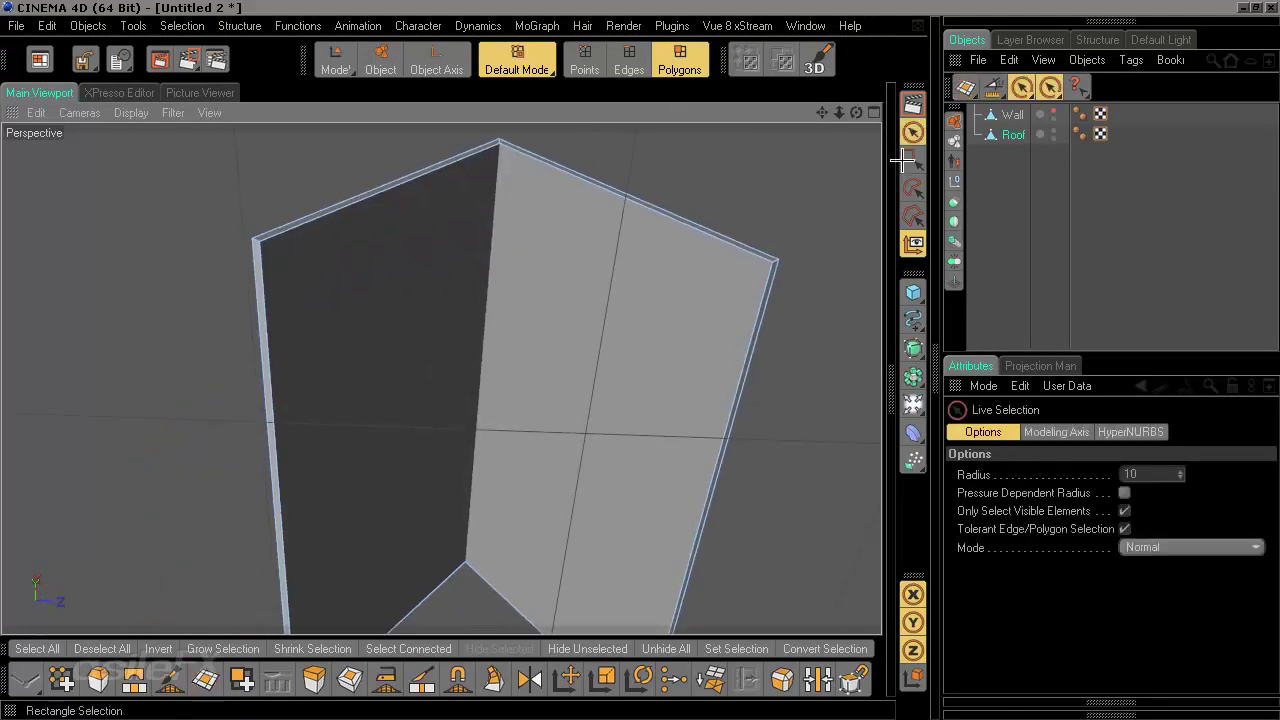
key("ctrl+a")
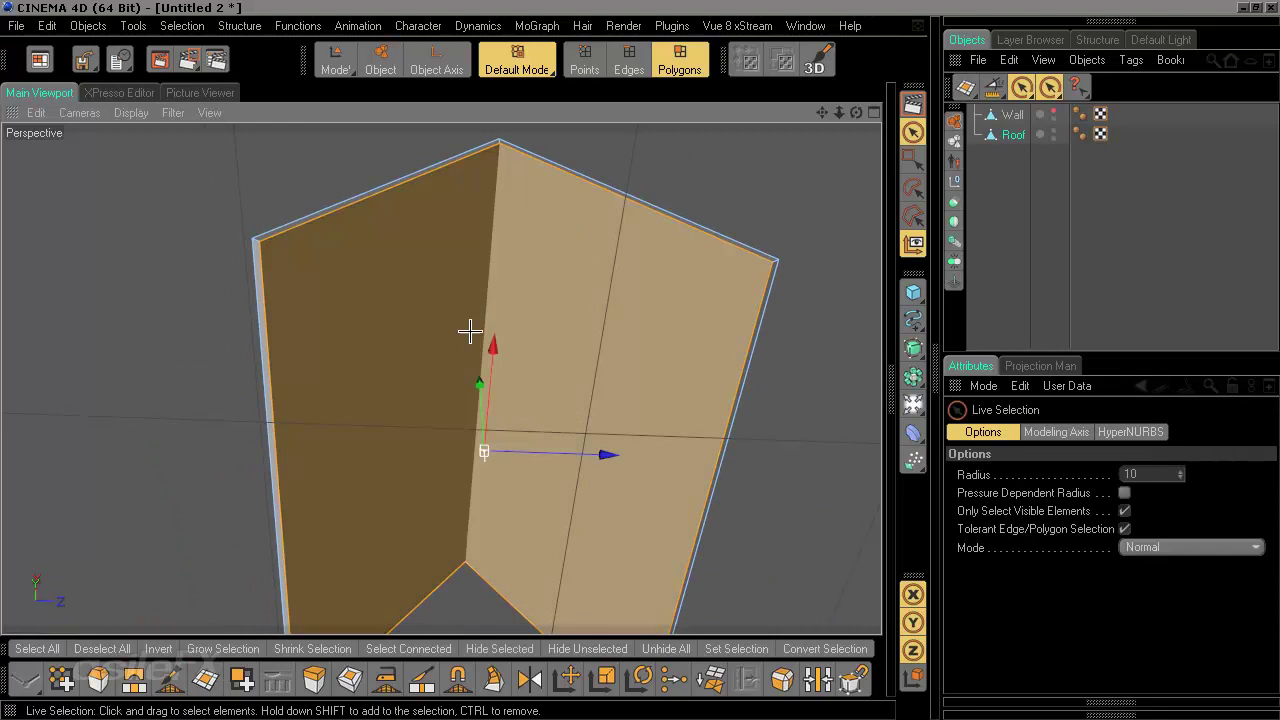
left_click(424, 679)
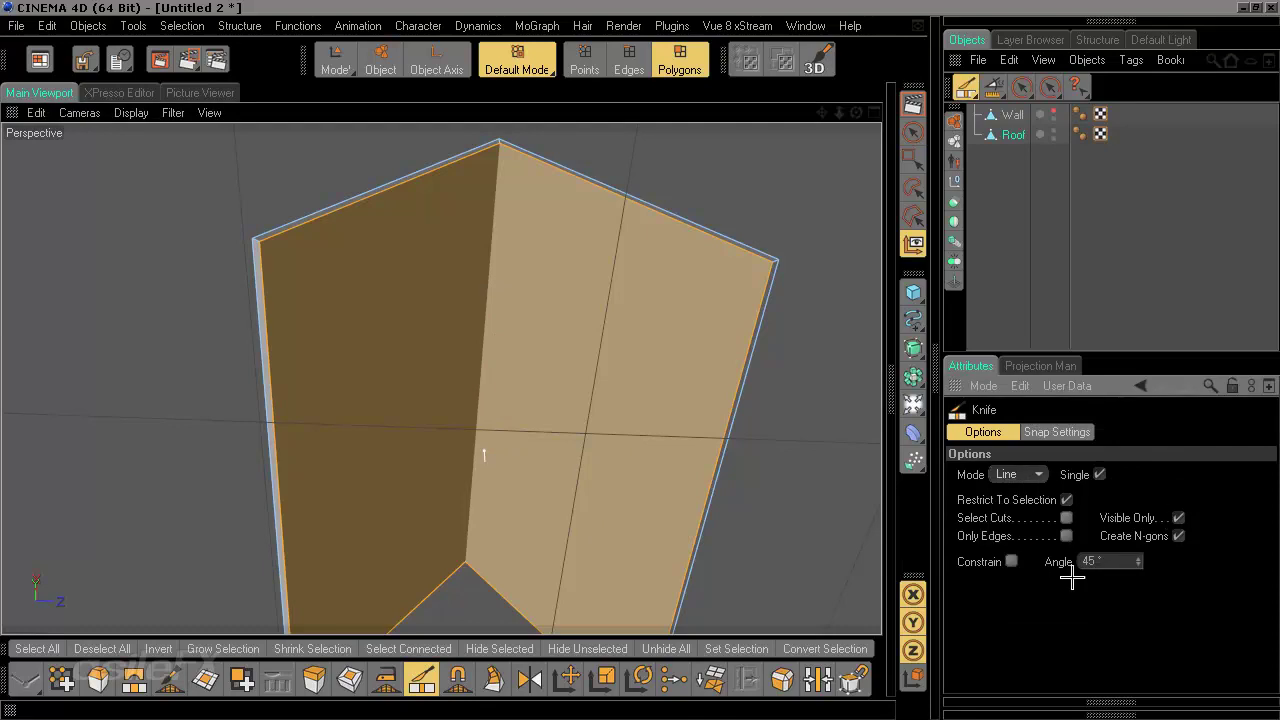
left_click(500, 143)
left_click(467, 561)
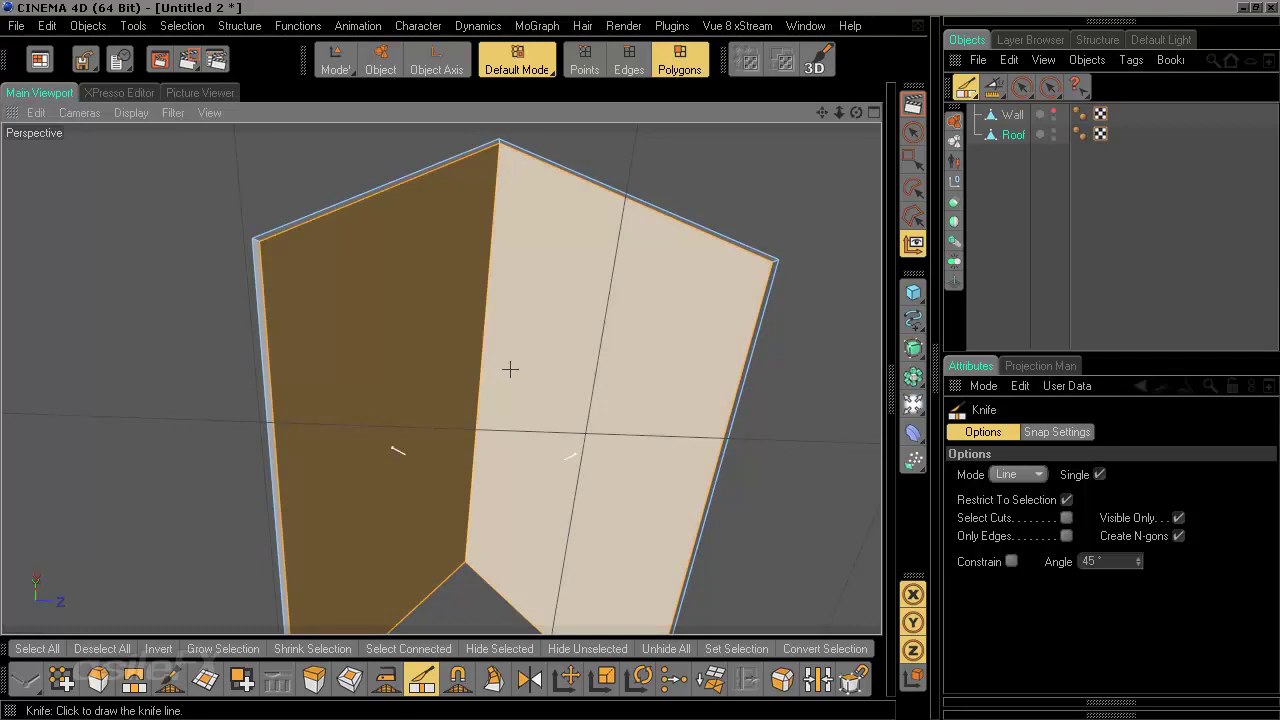
- Make the Wall object visible in the viewport again and check the house from several sides
mouse_move(581, 343)
left_mouse_down("alt")
mouse_move(635, 430)
mouse_move(581, 343)
left_mouse_up("alt")
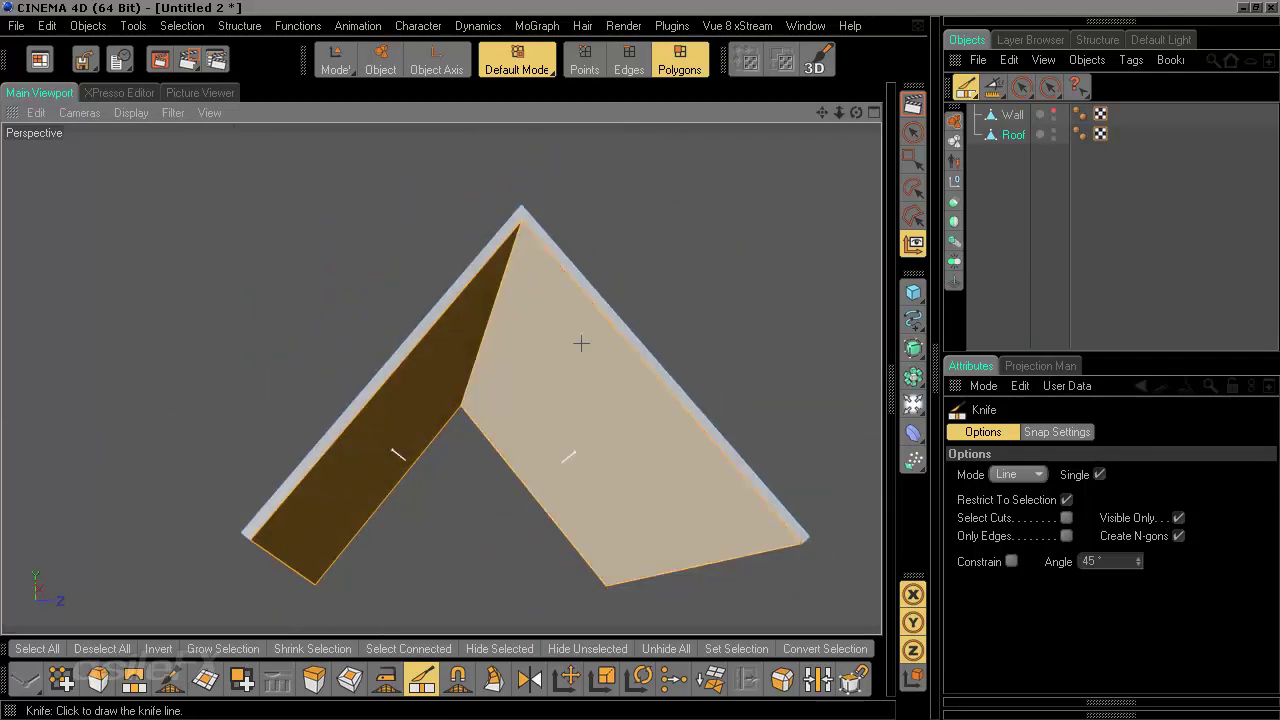
left_click_drag(835, 315, 925, 375, "alt")
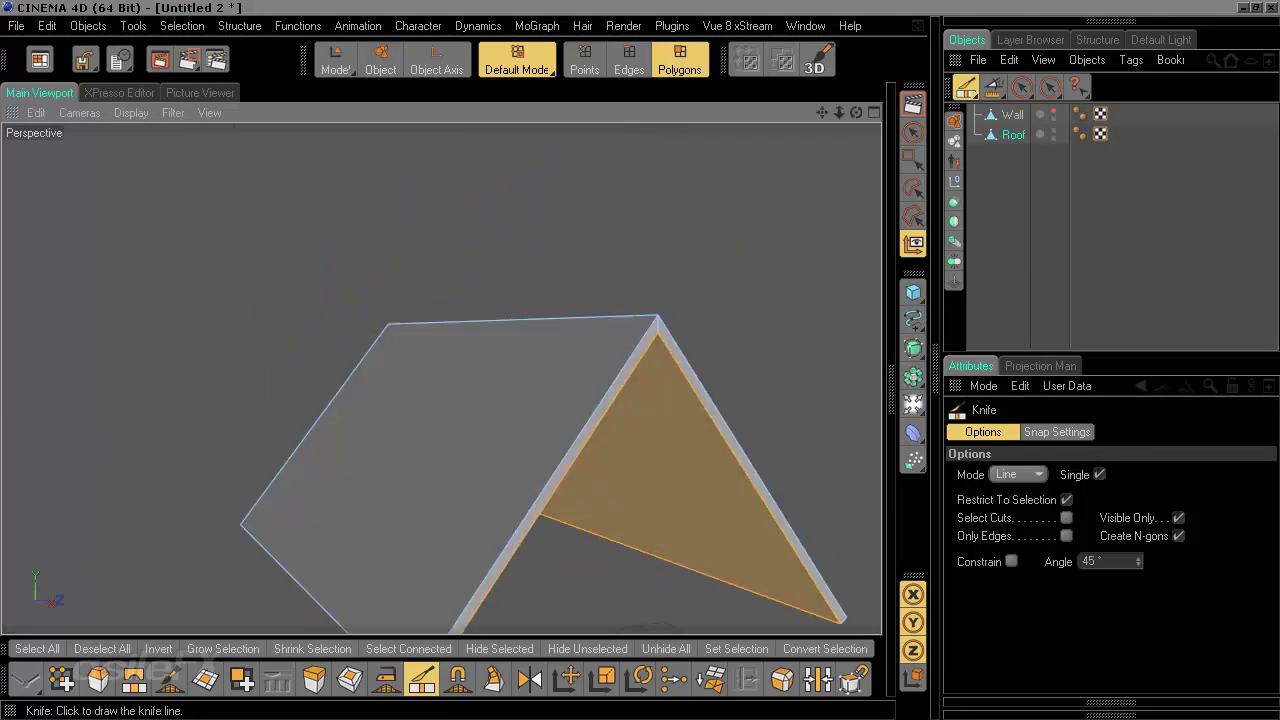
right_click_drag(745, 310, 663, 301, "alt")
middle_click_drag(639, 365, 657, 302, "alt")
middle_click_drag(531, 379, 531, 229, "alt")
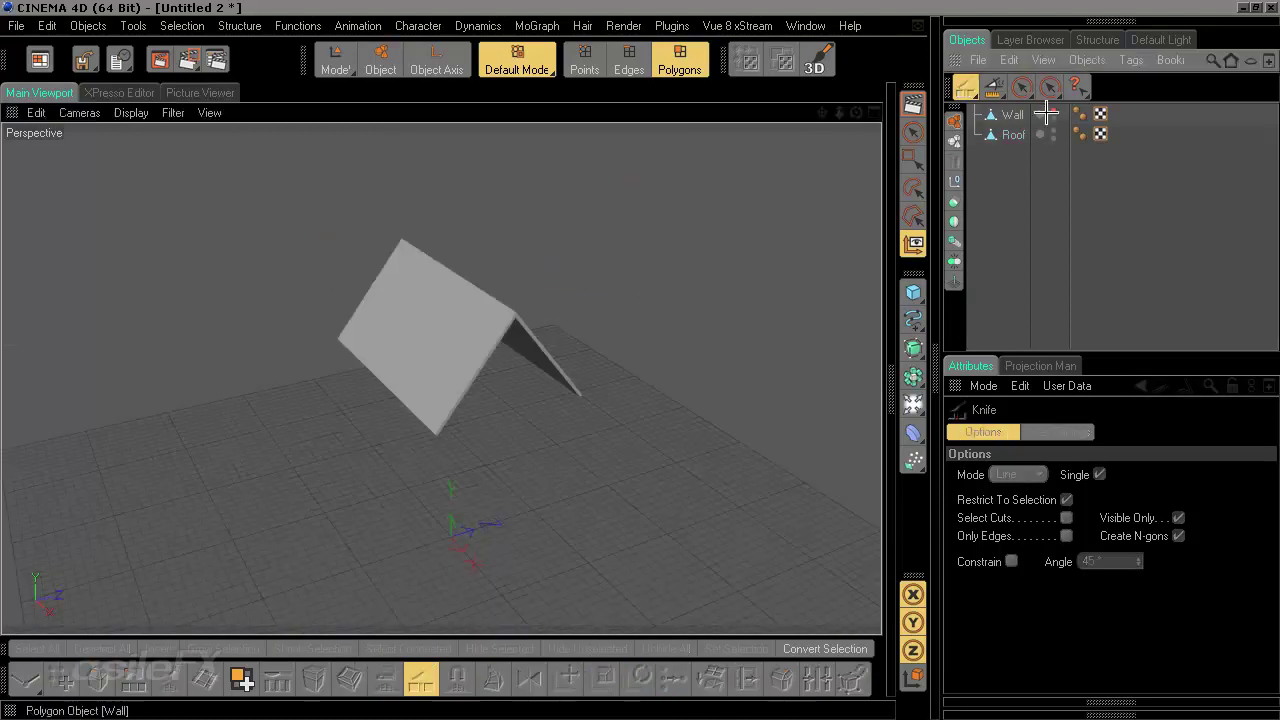
left_click(1046, 113)
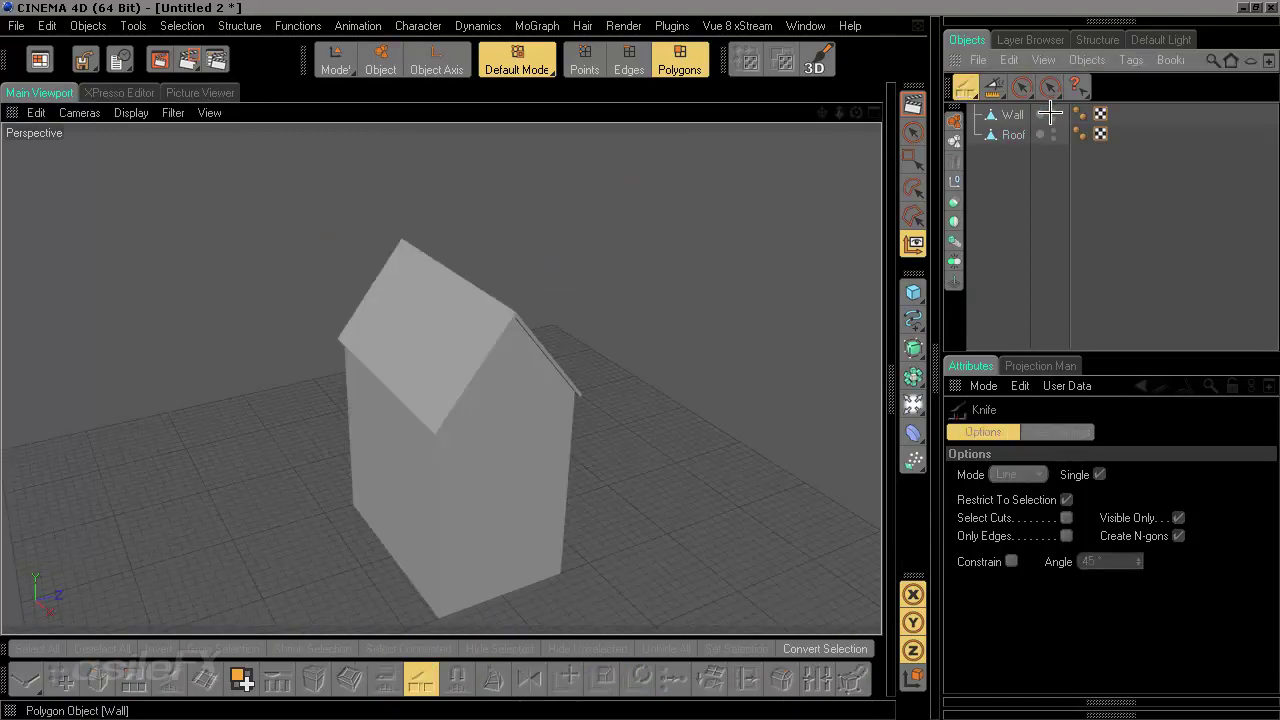
left_click_drag(543, 483, 595, 405, "alt")
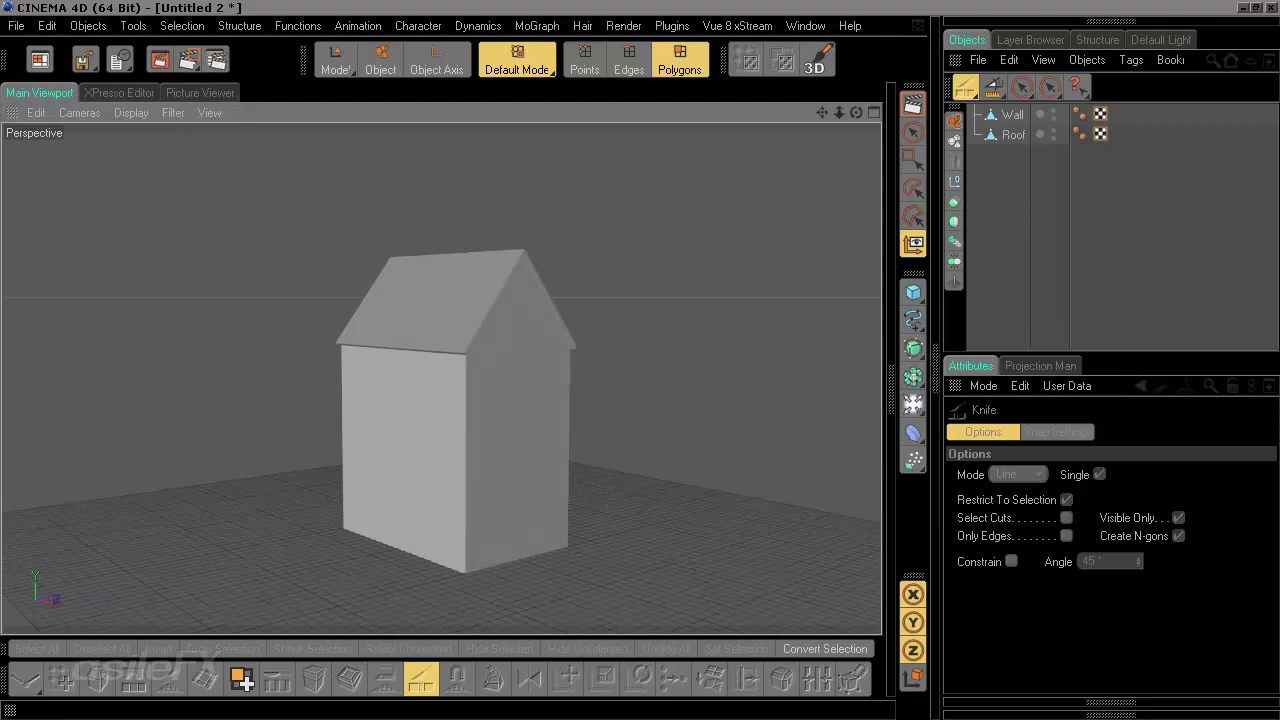
middle_click_drag(545, 484, 531, 480, "alt")
scroll(567, 483, "up", 3)
left_click_drag(567, 483, 400, 499, "alt")
left_click_drag(605, 385, 606, 420, "alt")
scroll(606, 420, "down", 2)
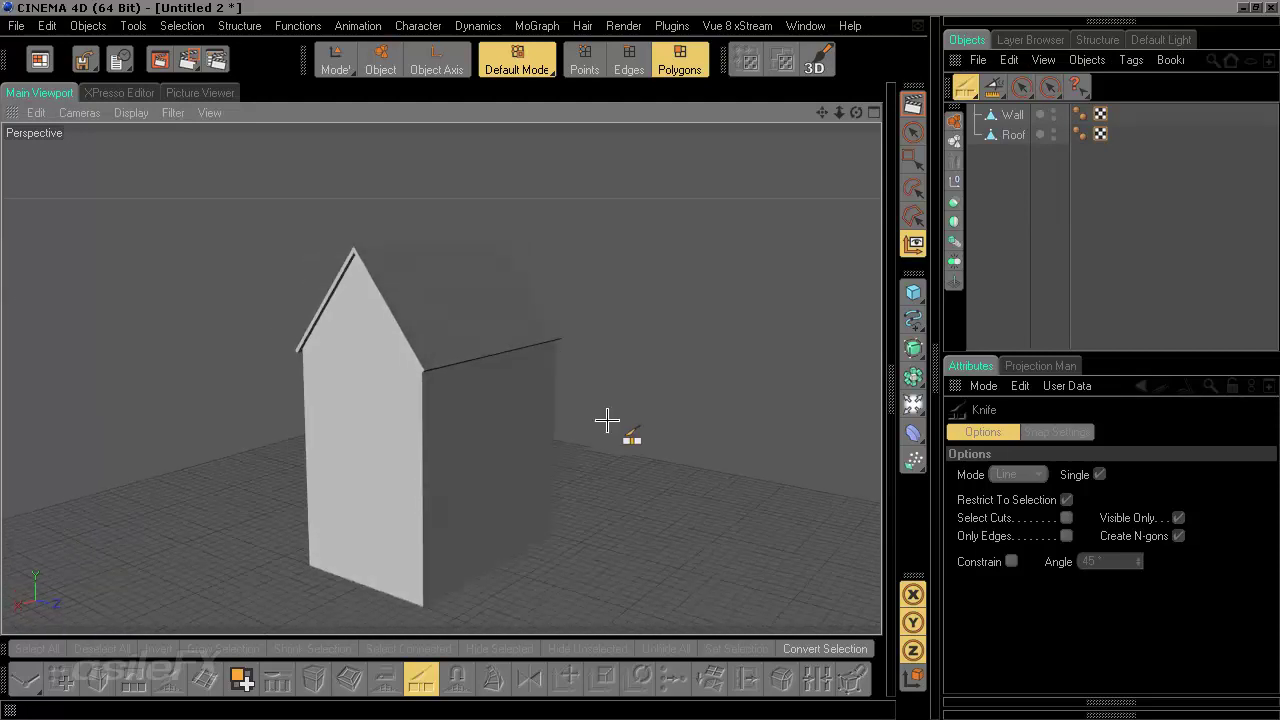
- Select the bottom polygon of the Wall object with Live Selection and move it down slightly below the ground grid
left_click(1010, 115)
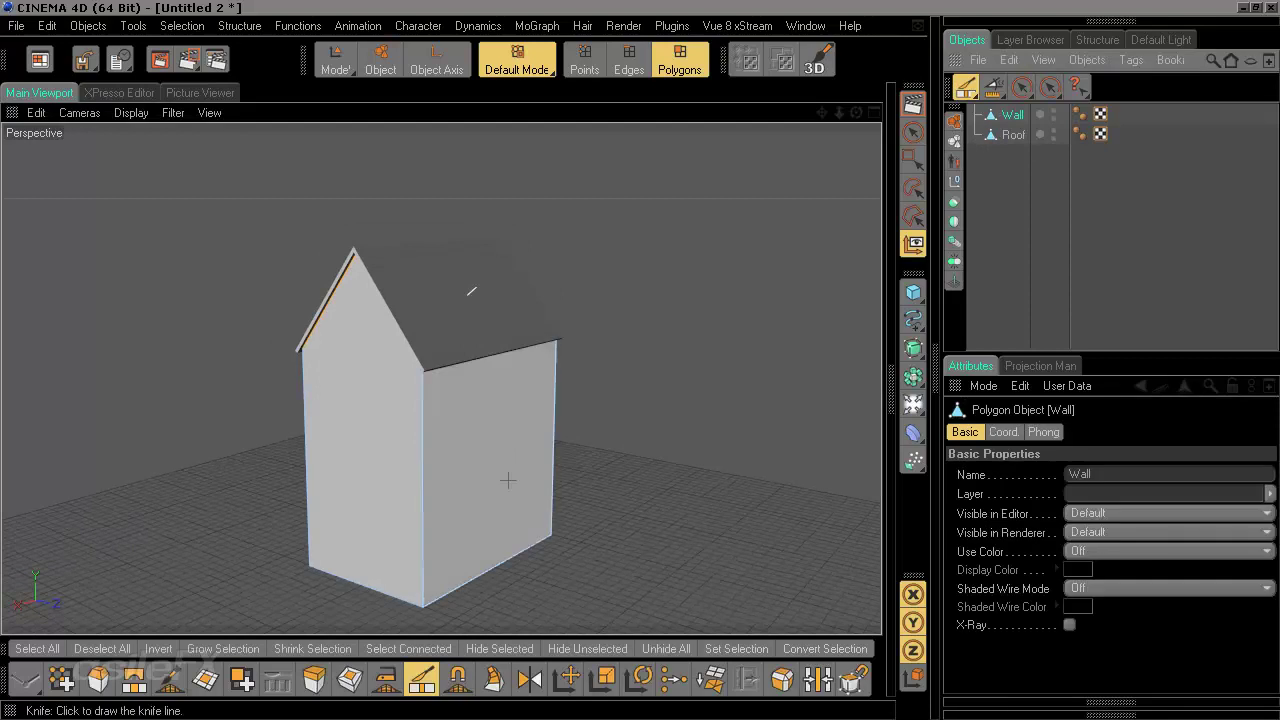
left_click_drag(511, 531, 664, 181, "alt")
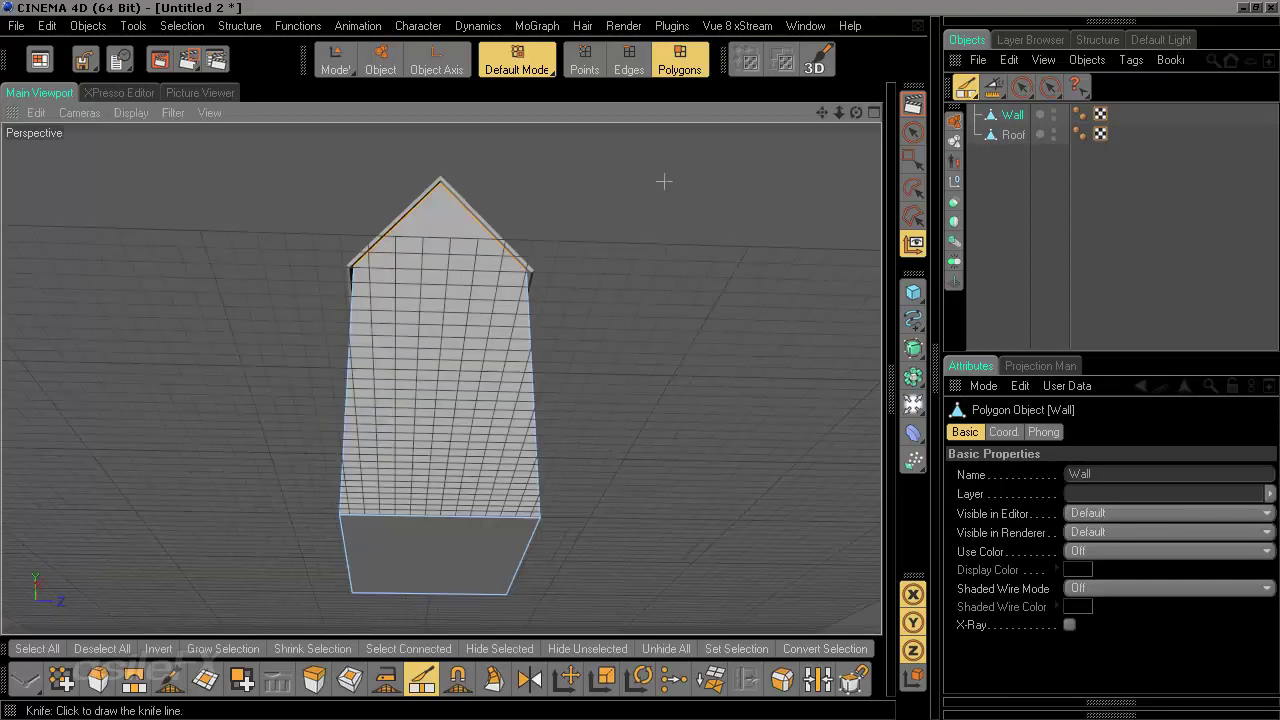
left_click_drag(449, 537, 671, 384)
key("v")
key("space")
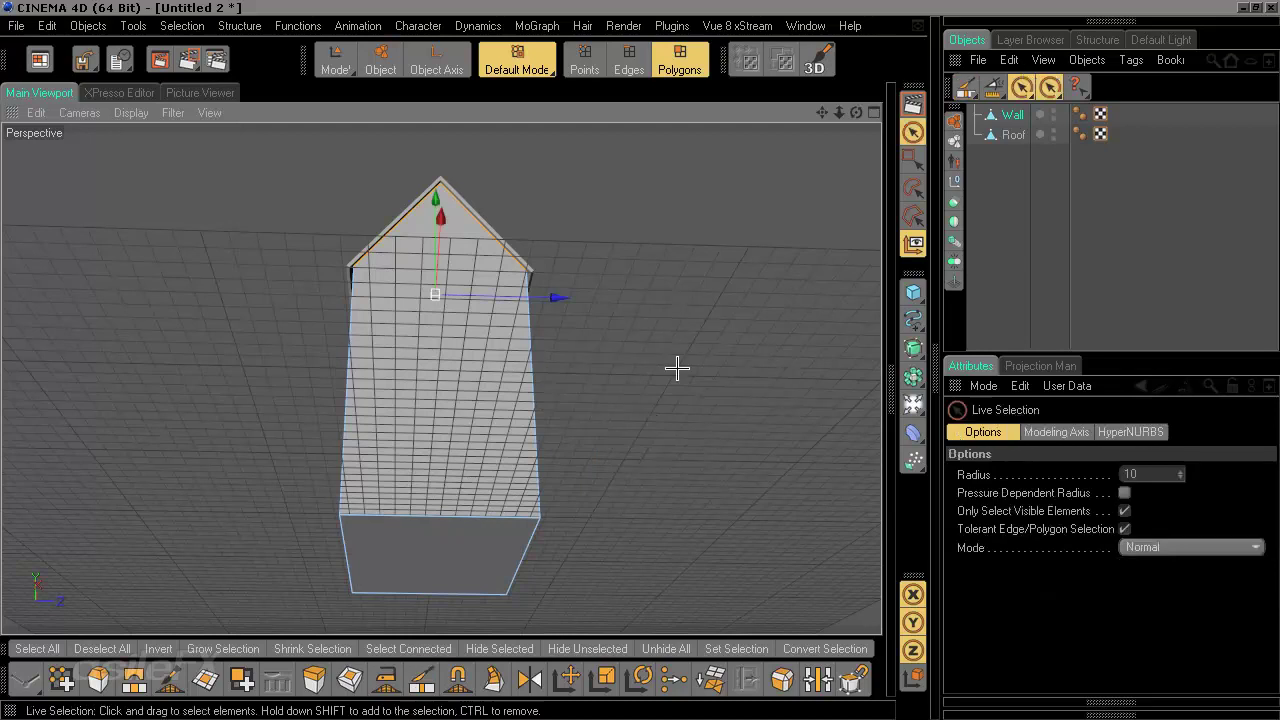
left_click_drag(682, 435, 635, 380, "alt")
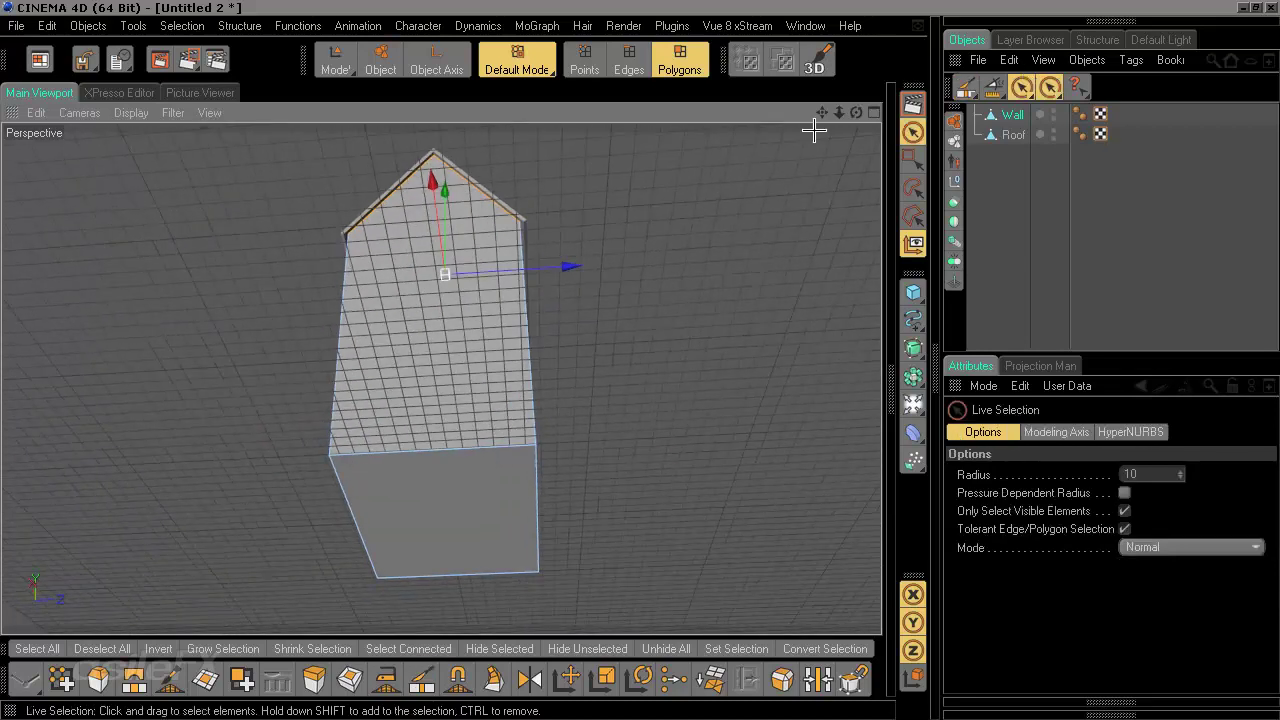
left_click(465, 525)
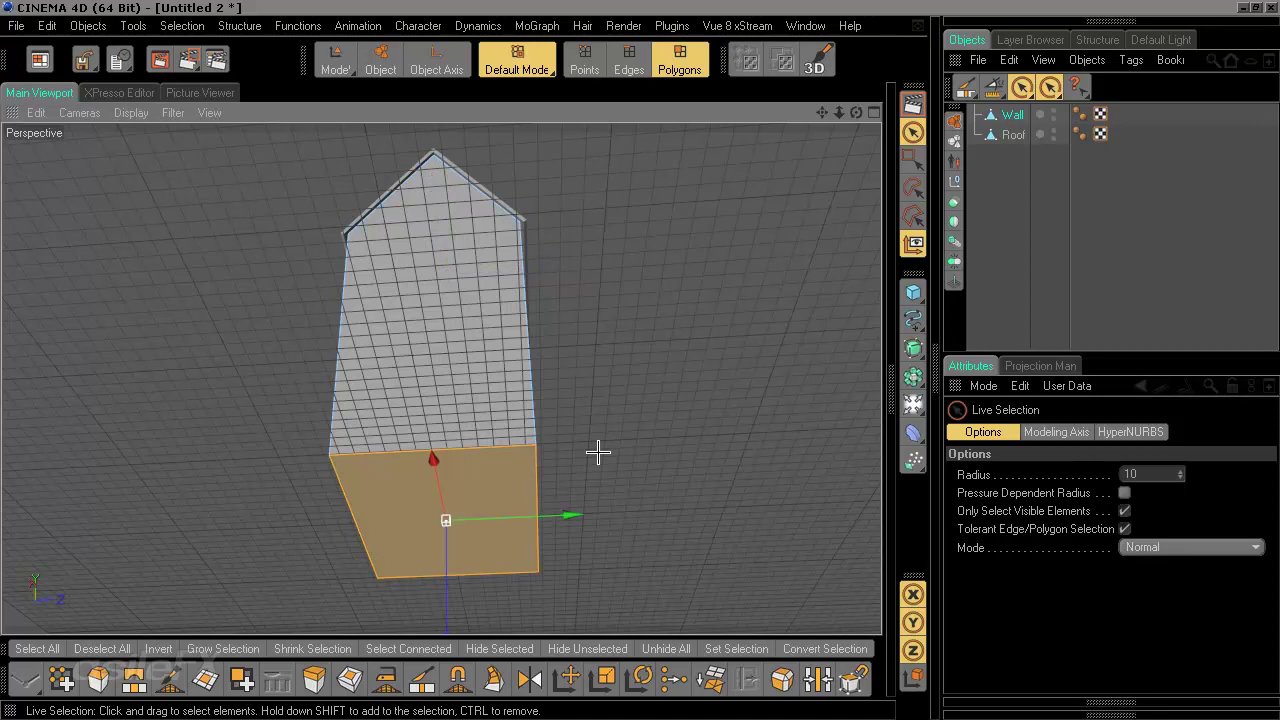
left_click_drag(597, 453, 611, 505, "alt")
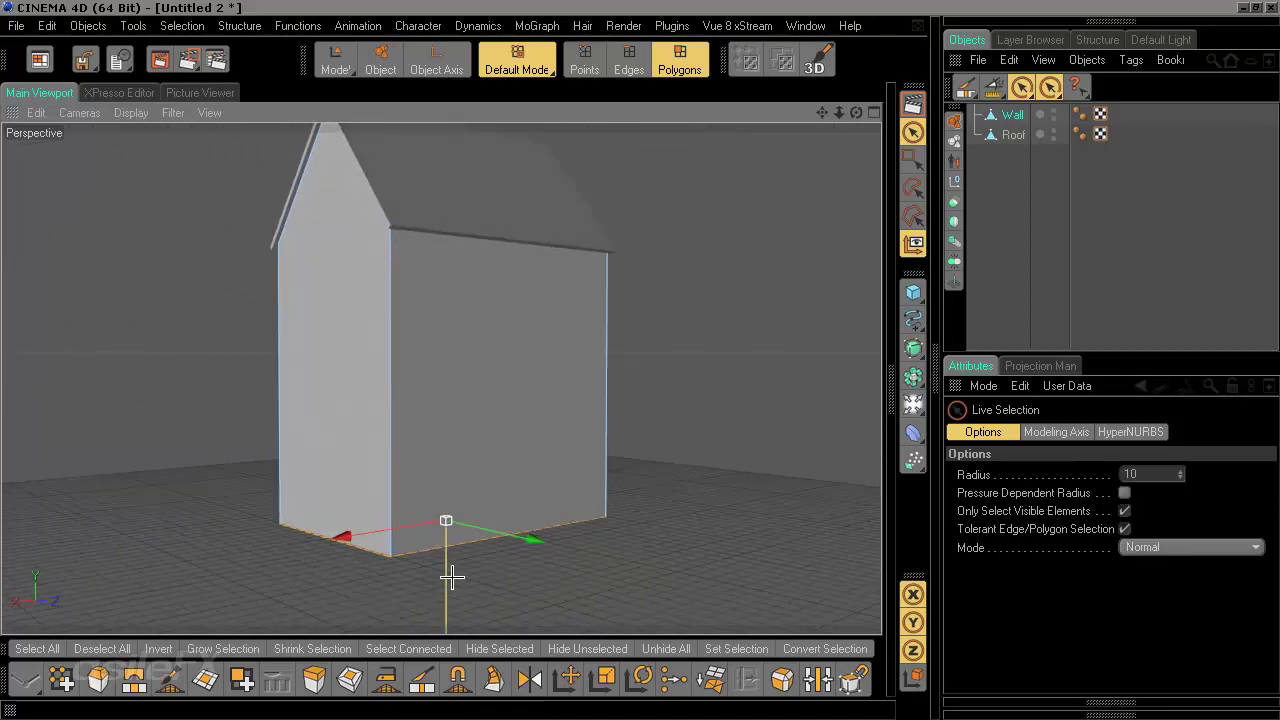
left_click_drag(452, 577, 452, 659)
middle_click_drag(452, 590, 518, 503, "alt")
scroll(446, 528, "down", 3)
left_click_drag(446, 528, 486, 545, "alt")
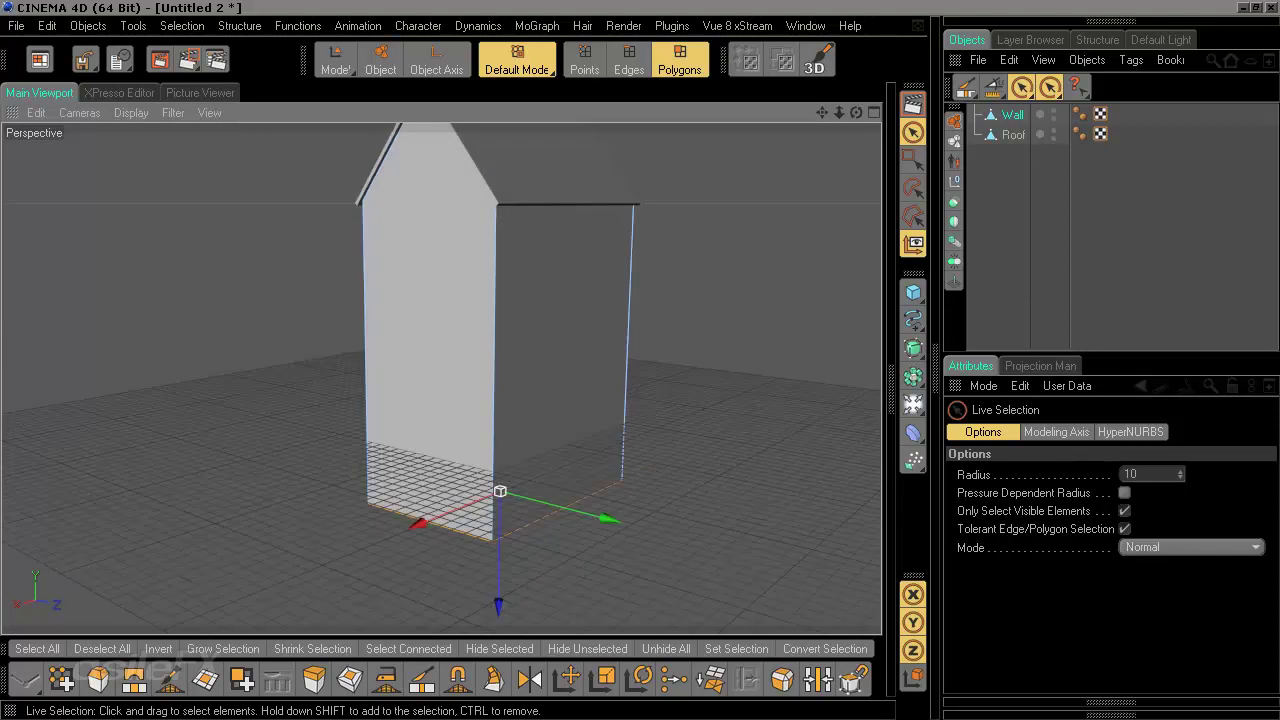
mouse_move(466, 388)
left_mouse_down("alt")
mouse_move(485, 432)
mouse_move(477, 405)
left_mouse_up("alt")
left_click_drag(489, 499, 489, 491)
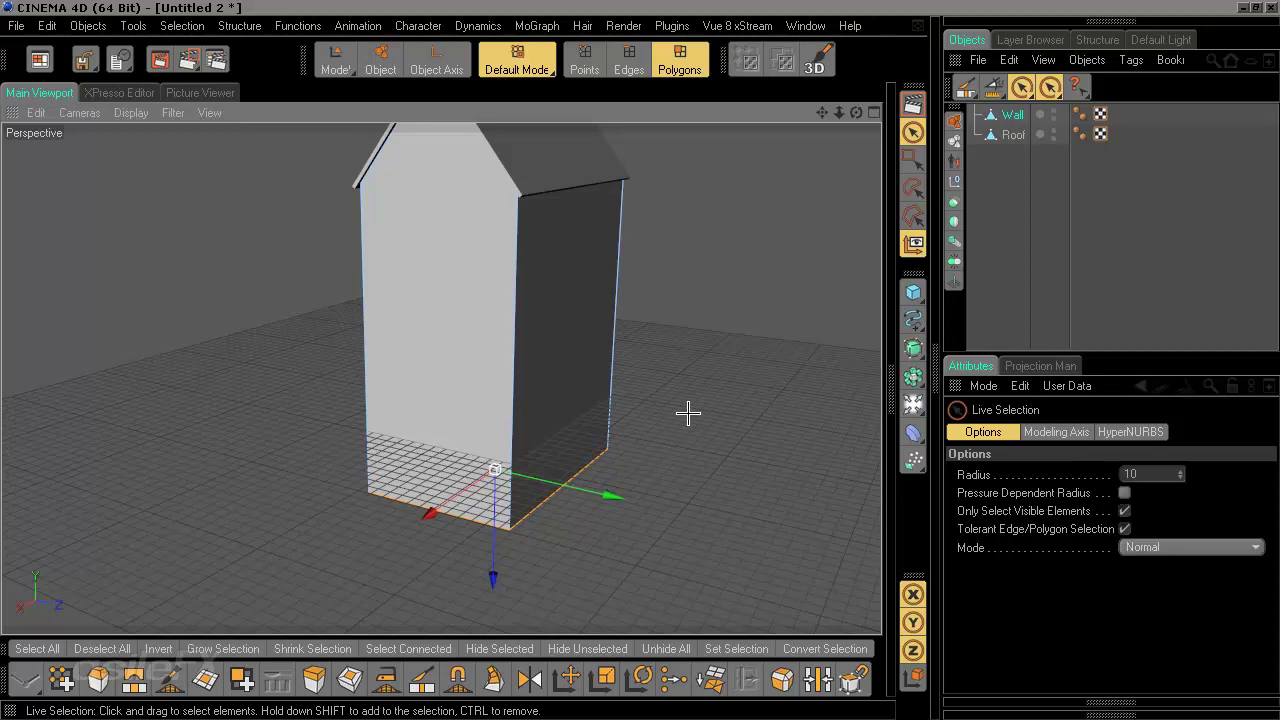
- Clear the object selection and examine the house's walls, roof and underside from several sides
middle_click_drag(676, 435, 608, 562, "alt")
scroll(677, 434, "down", 2)
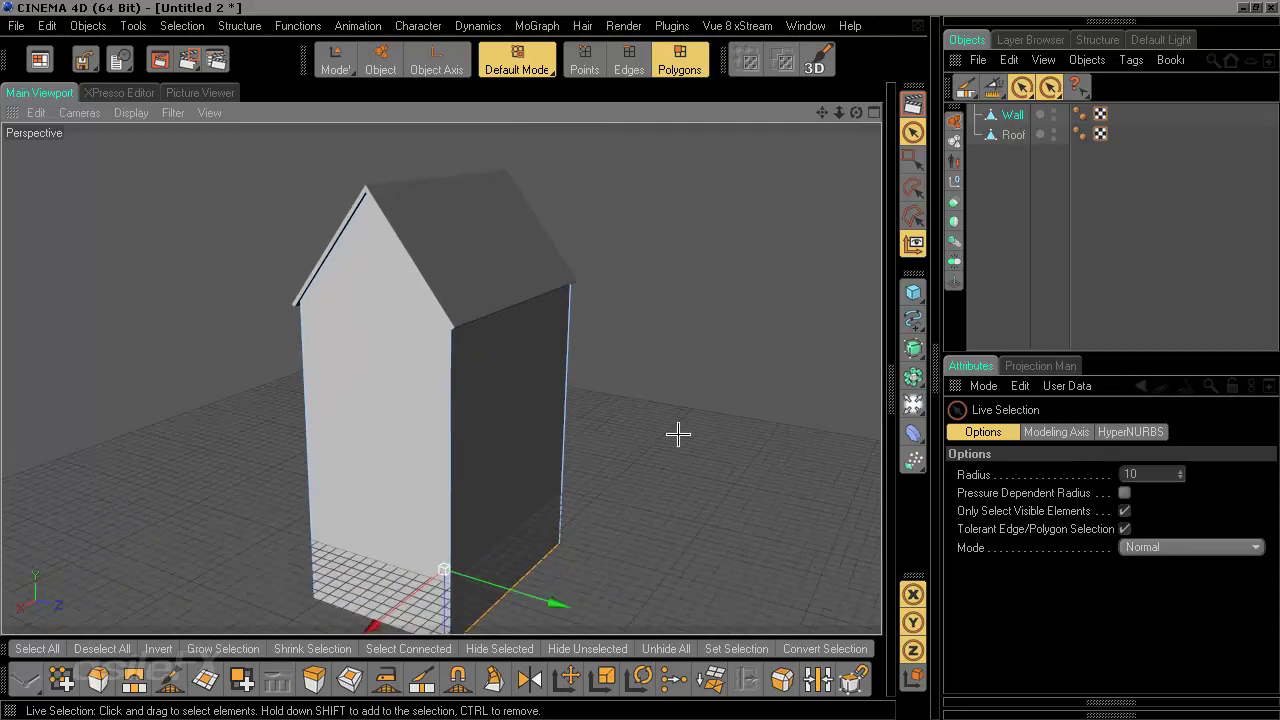
left_click_drag(656, 466, 647, 465, "alt")
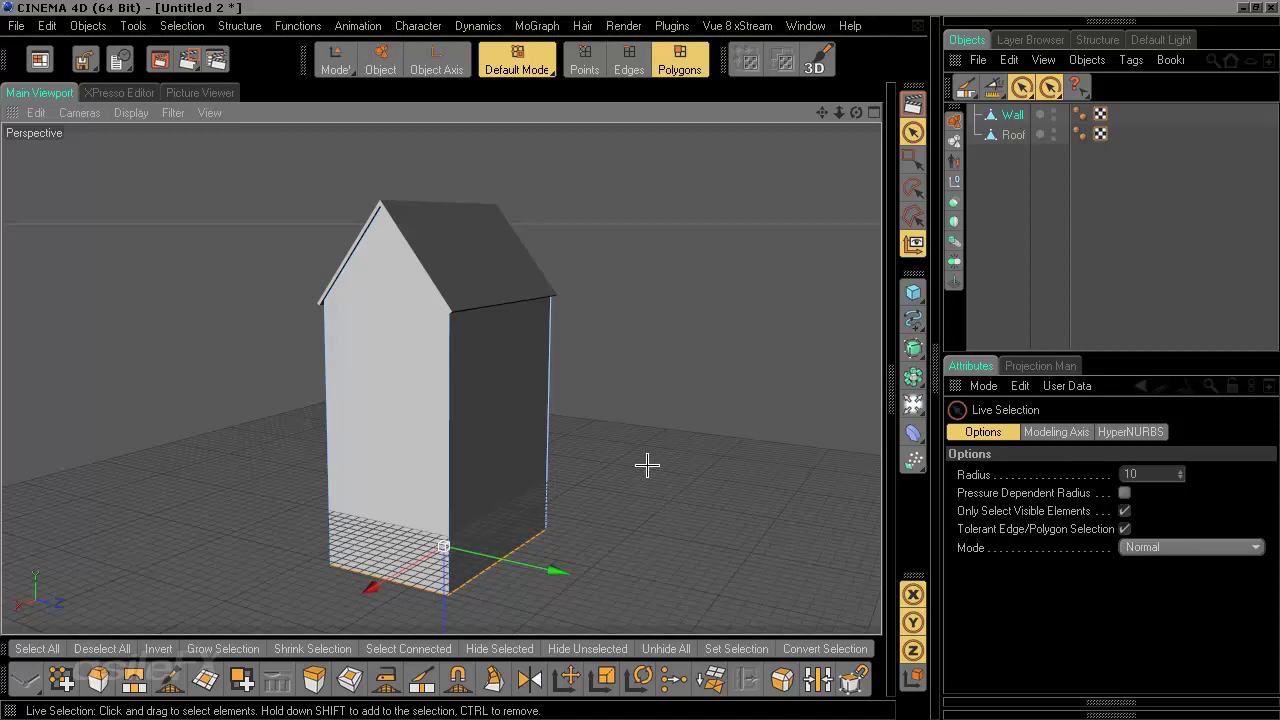
left_click_drag(647, 465, 676, 458, "alt")
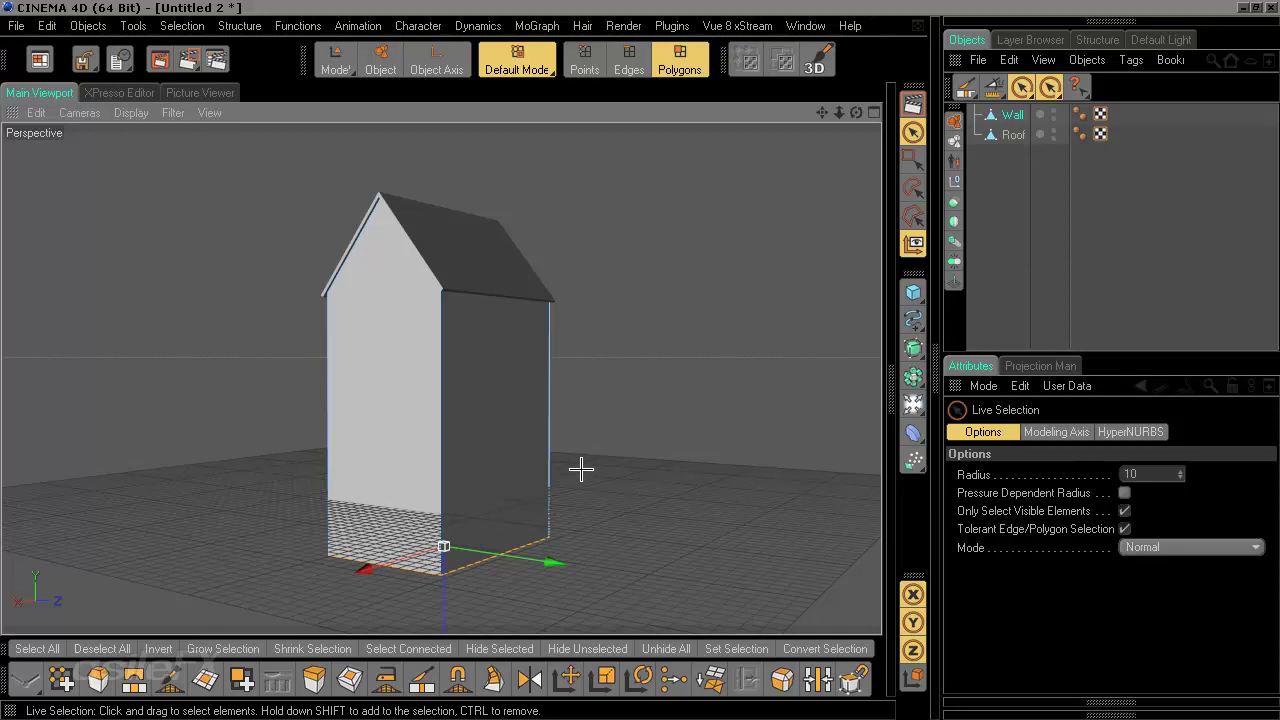
left_click_drag(523, 433, 448, 475, "alt")
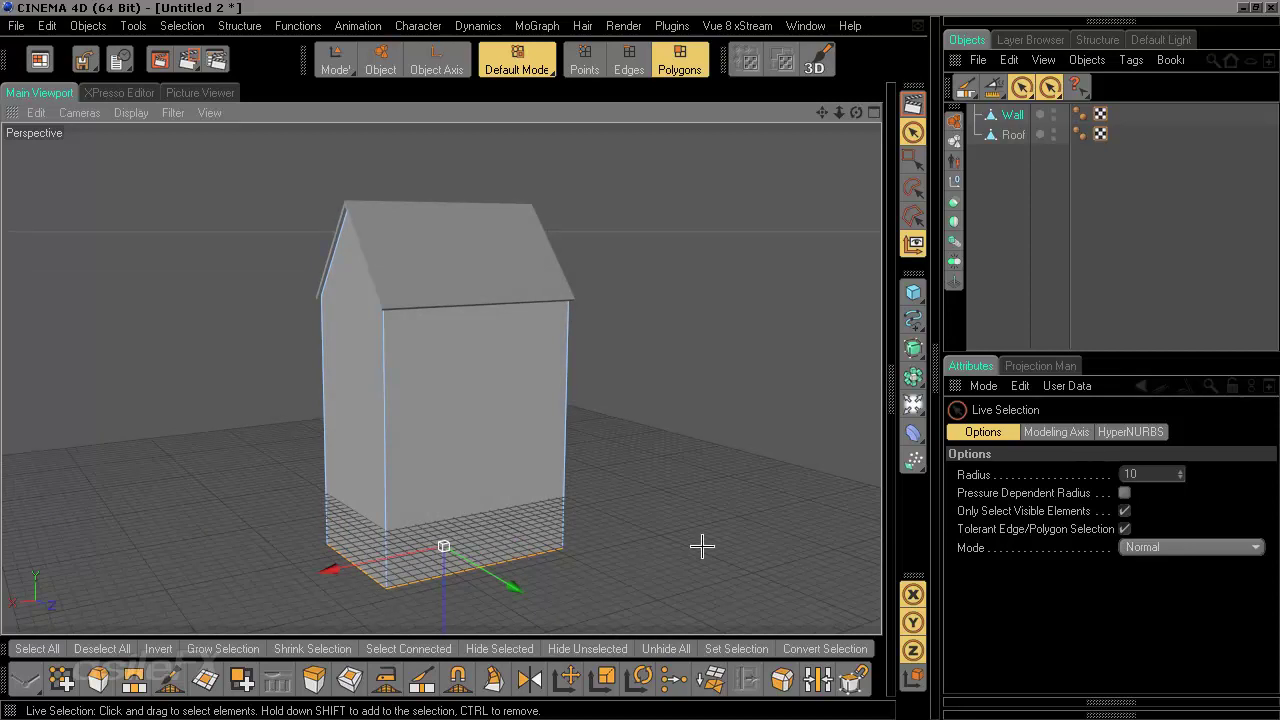
scroll(702, 546, "up", 4)
middle_click_drag(455, 487, 504, 522, "alt")
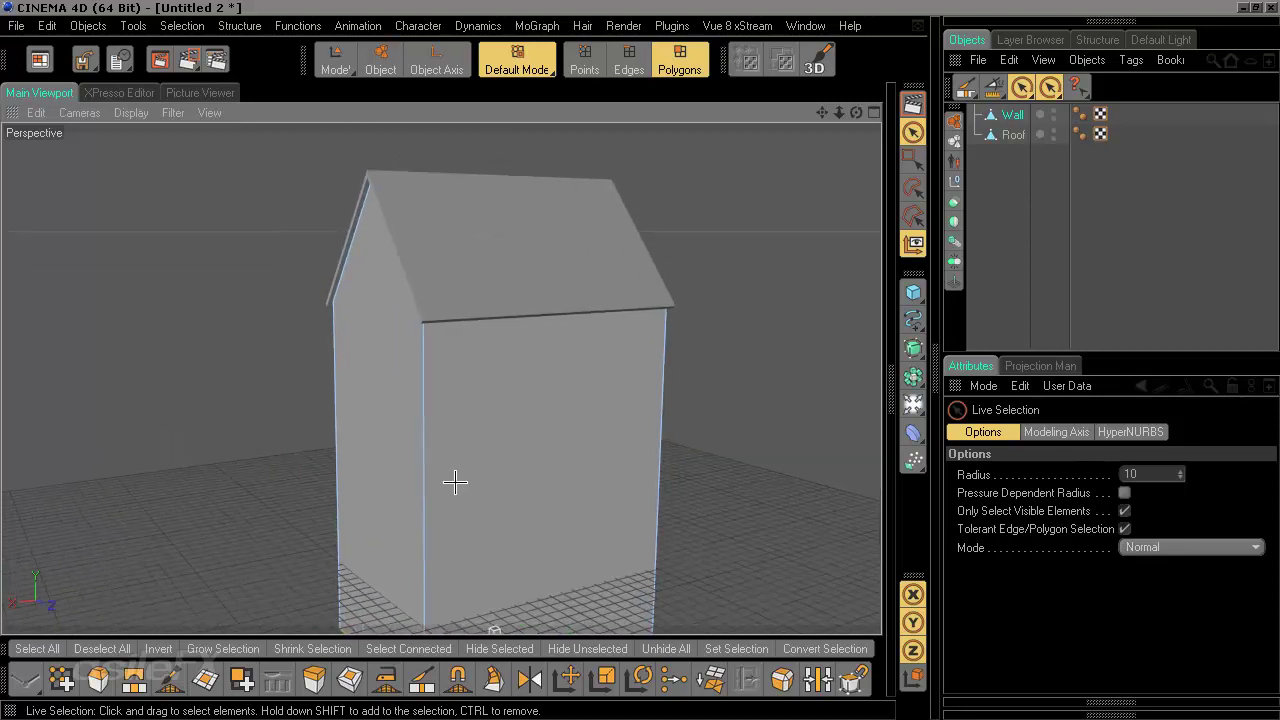
left_click(1076, 247)
left_click_drag(673, 451, 646, 458, "alt")
left_click_drag(443, 557, 462, 558, "alt")
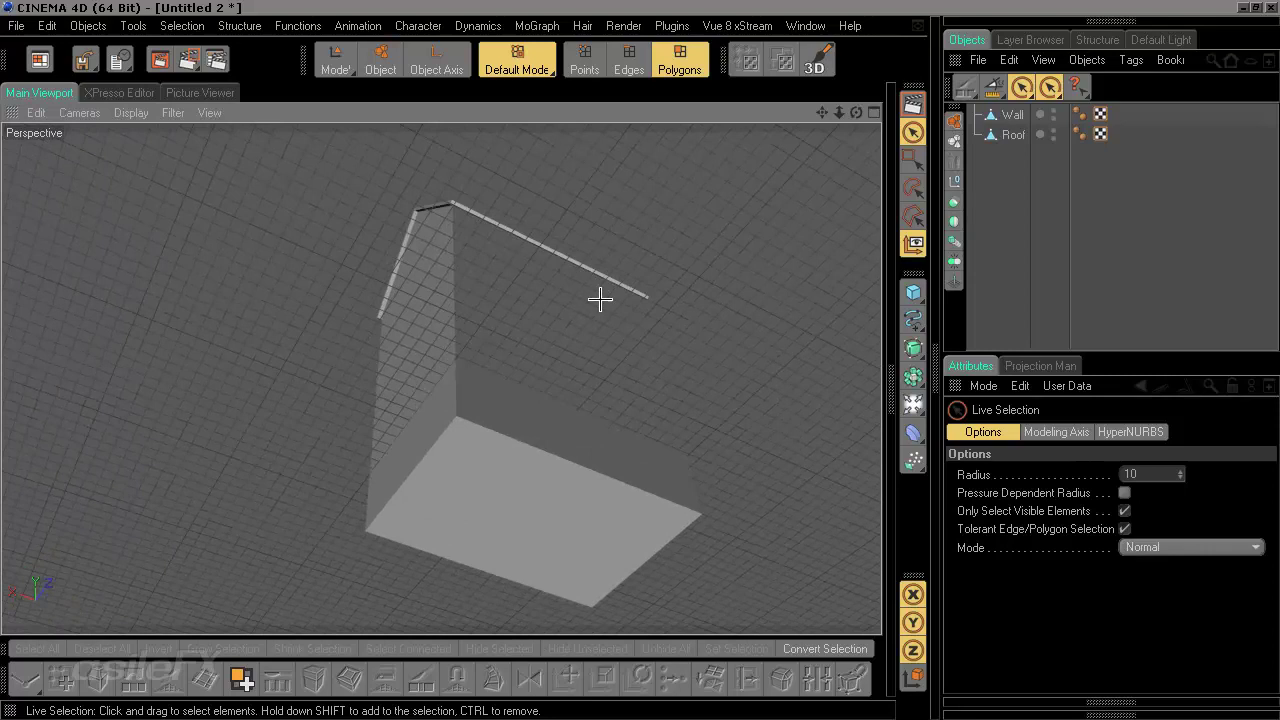
left_click_drag(600, 299, 618, 259, "alt")
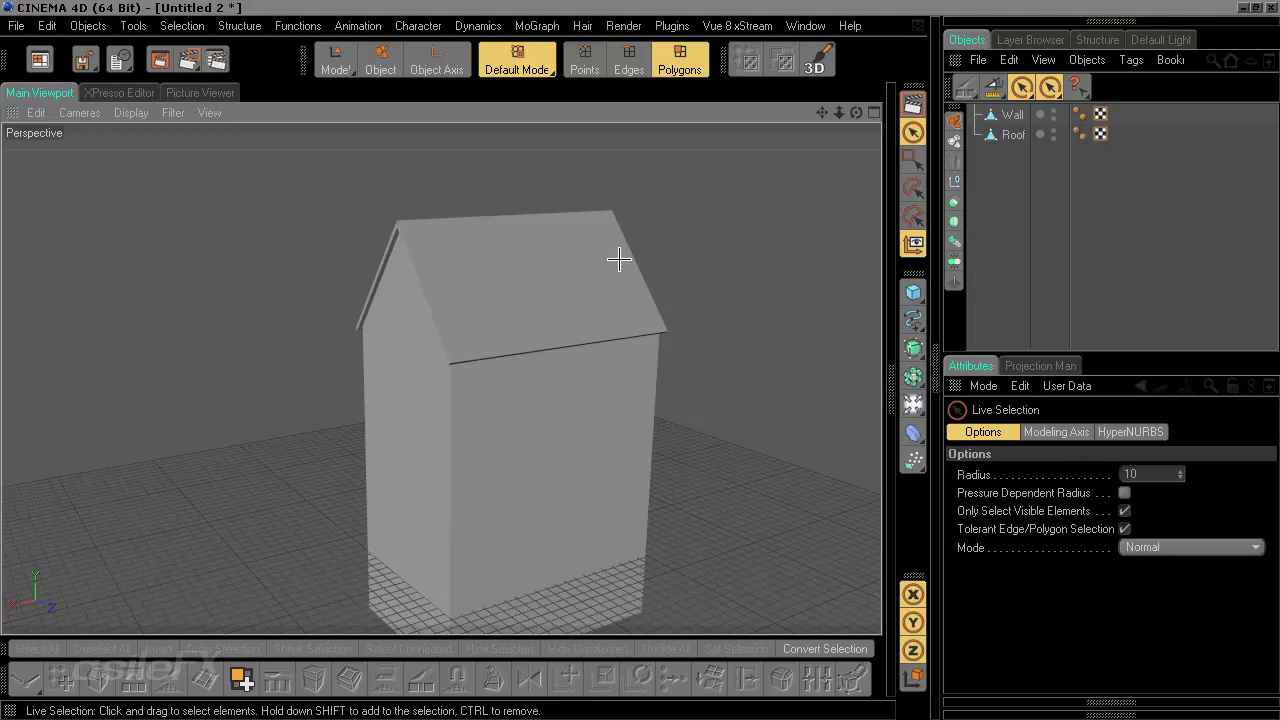
middle_click_drag(623, 391, 625, 352, "alt")
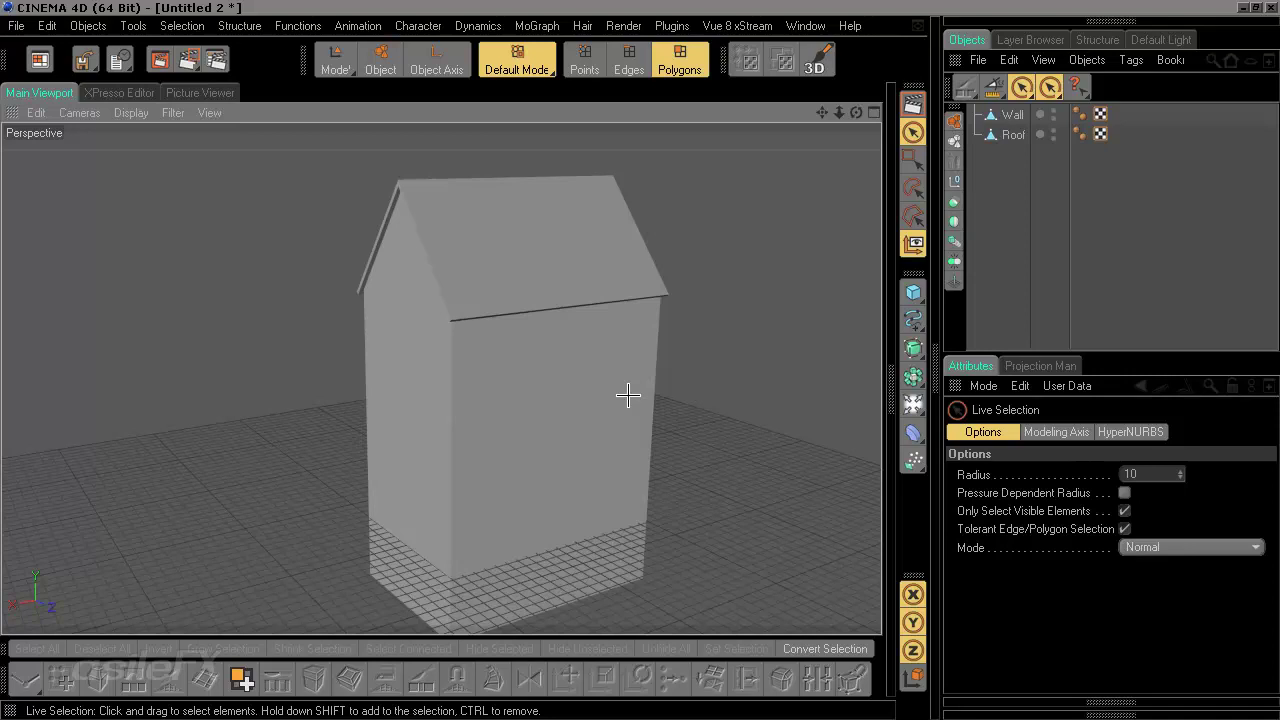
scroll(628, 395, "up", 2)
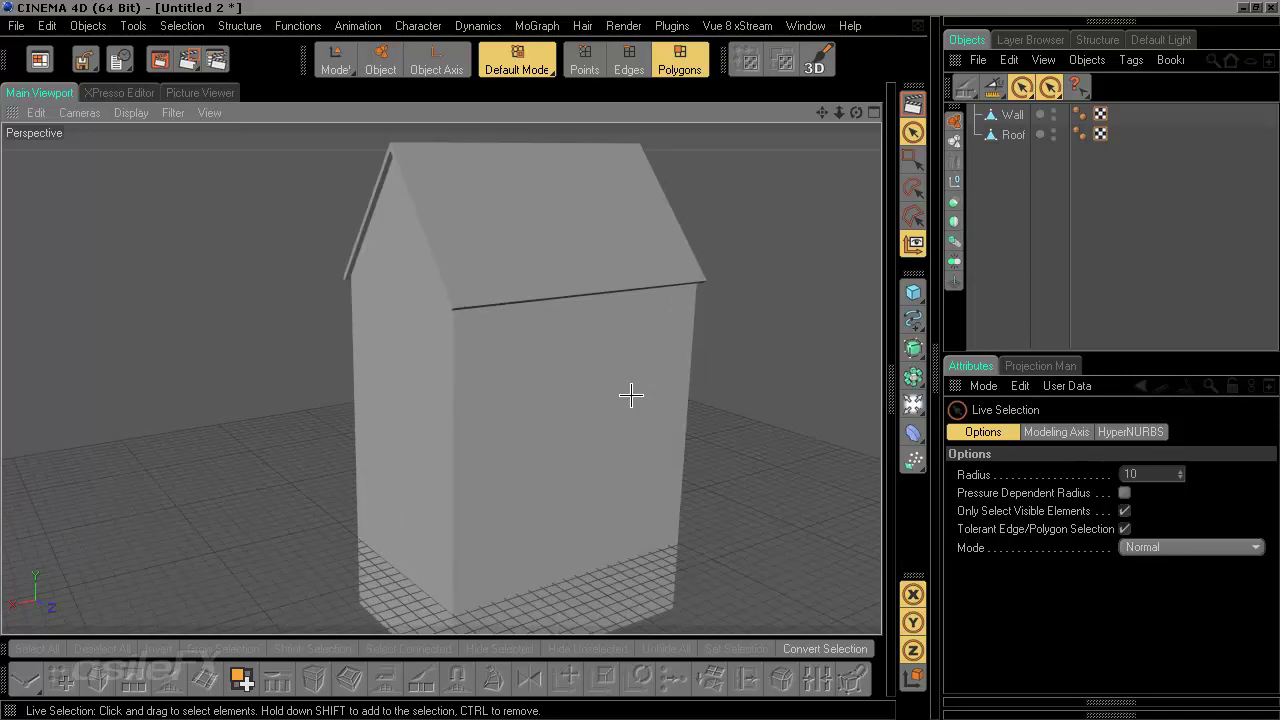
scroll(689, 392, "down", 1)
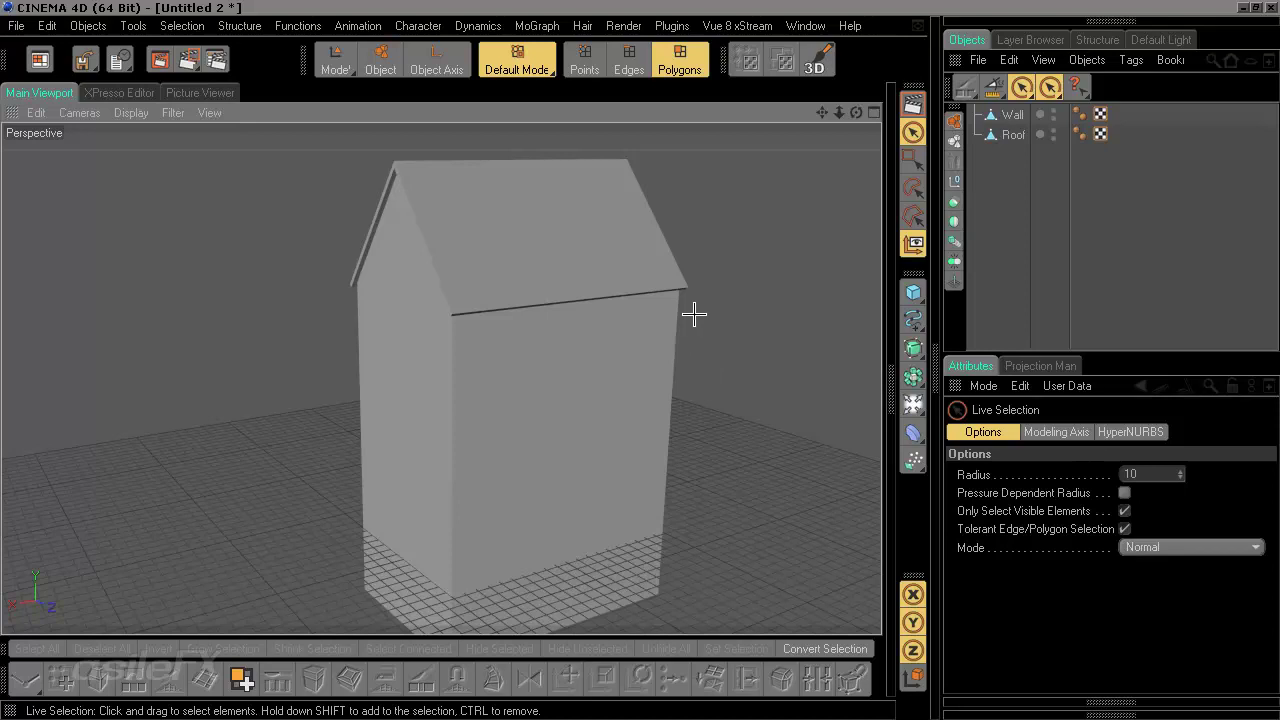
middle_click_drag(689, 343, 689, 348, "alt")
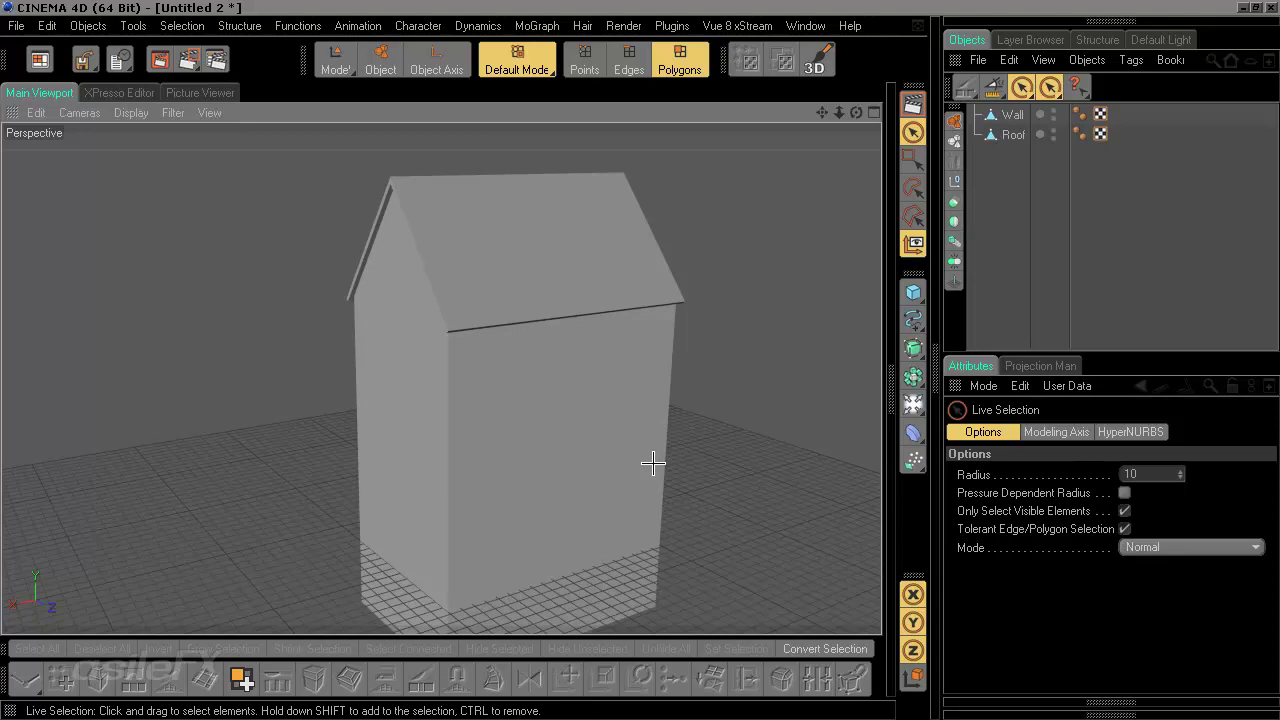
left_click_drag(645, 500, 715, 530, "alt")
scroll(643, 499, "down", 1)
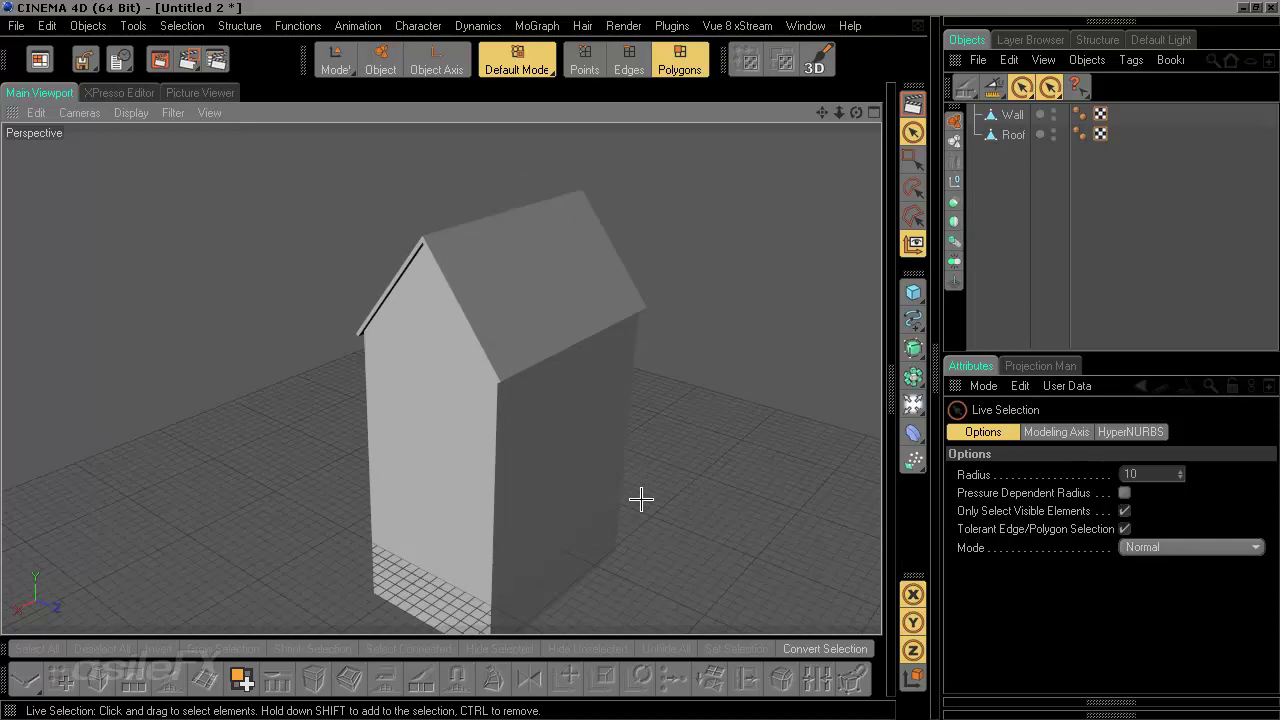
- Add a null object to the scene and rename it Building 1
left_click(954, 181)
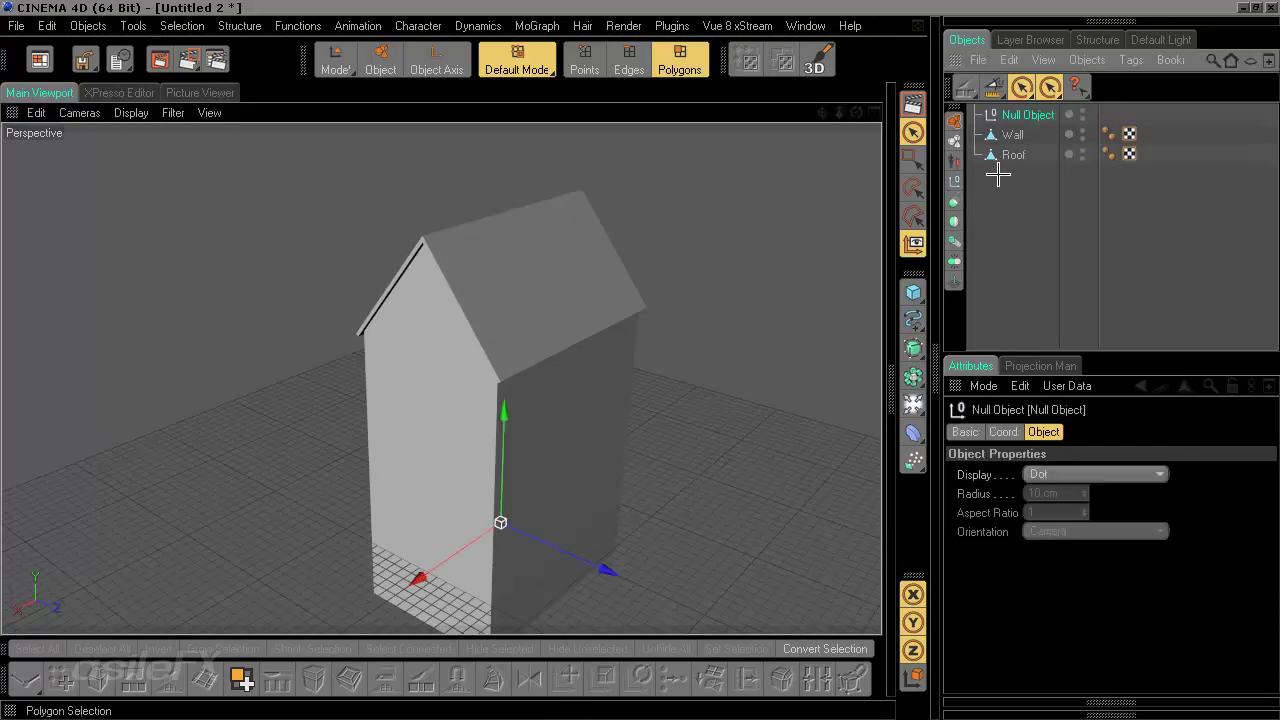
double_click(1035, 115)
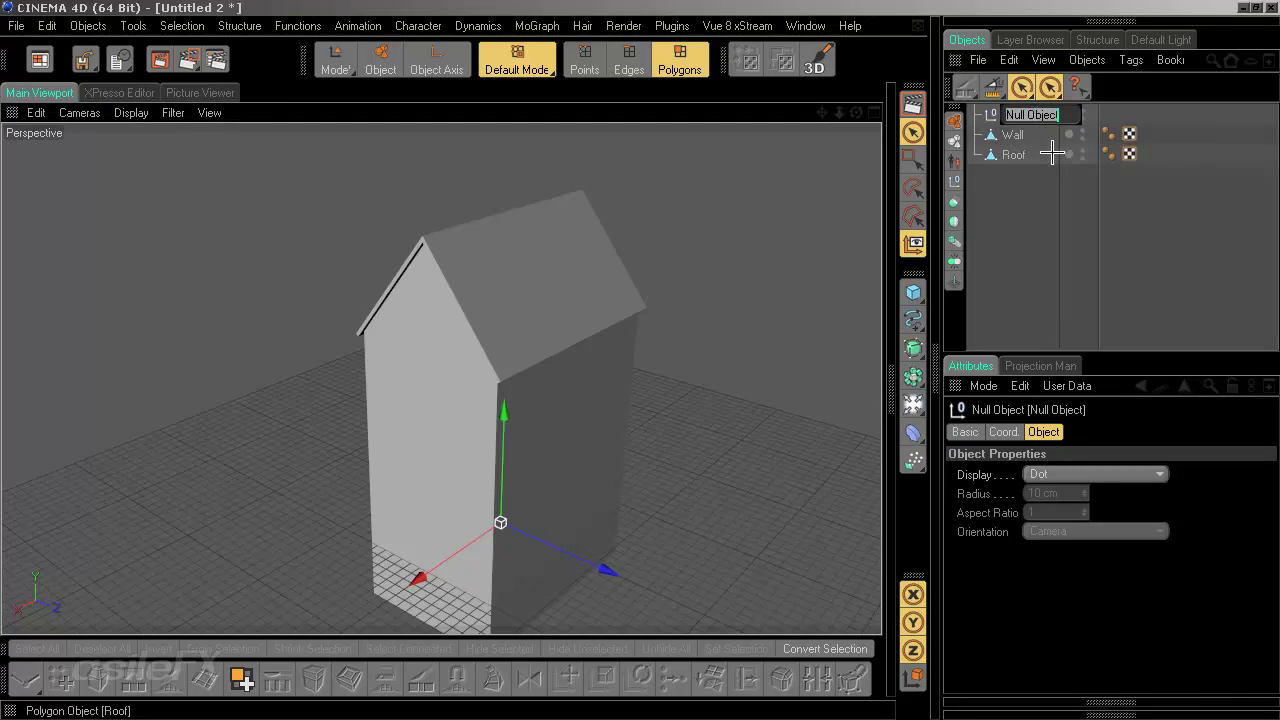
type("Building 1")
key("Return")
- Make the Wall and Roof objects children of the Building 1 null and collapse its hierarchy
left_click(1015, 135)
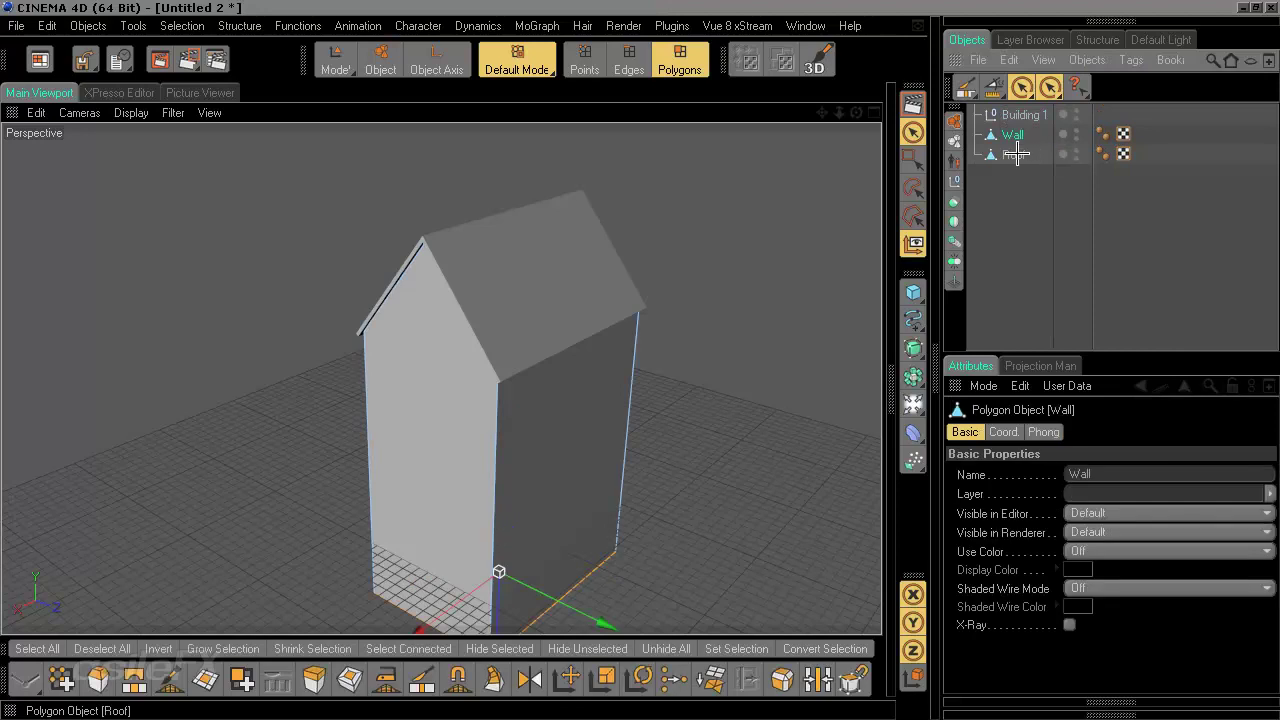
left_click(1018, 155, "shift")
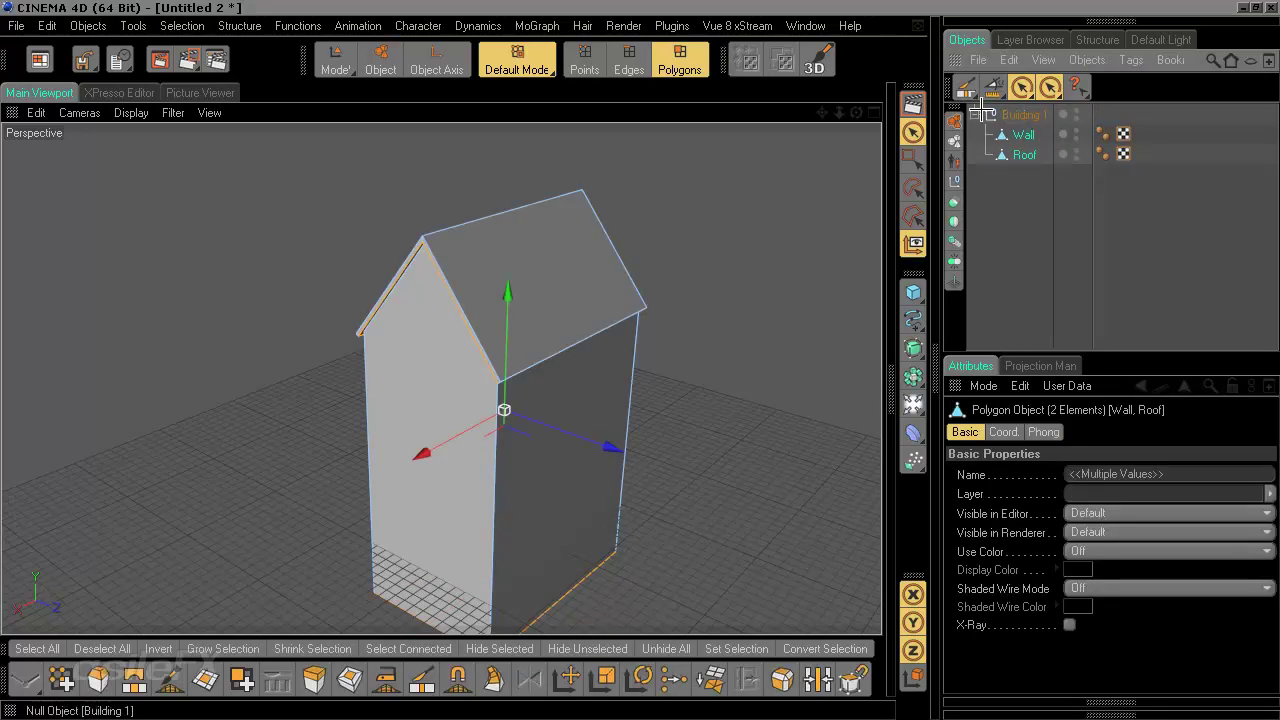
left_click(975, 114)
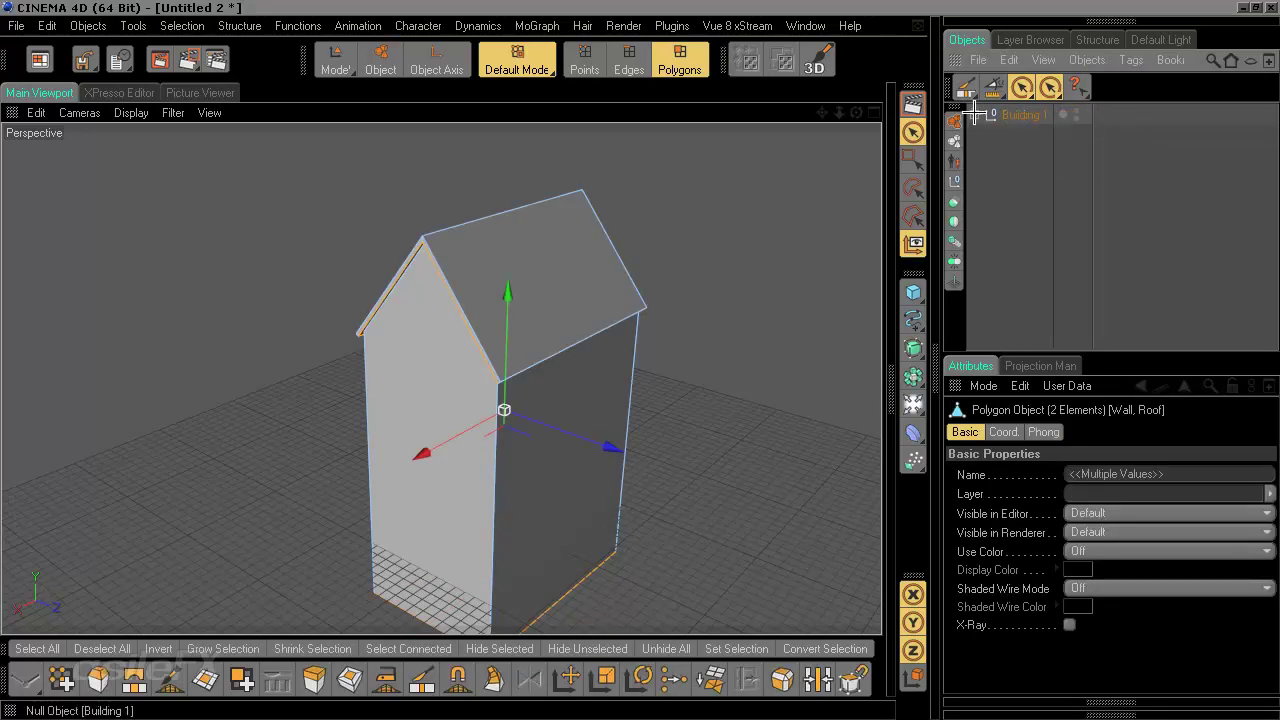
- Hide the Building 1 group in the viewport and clear the object selection
left_click(1080, 109)
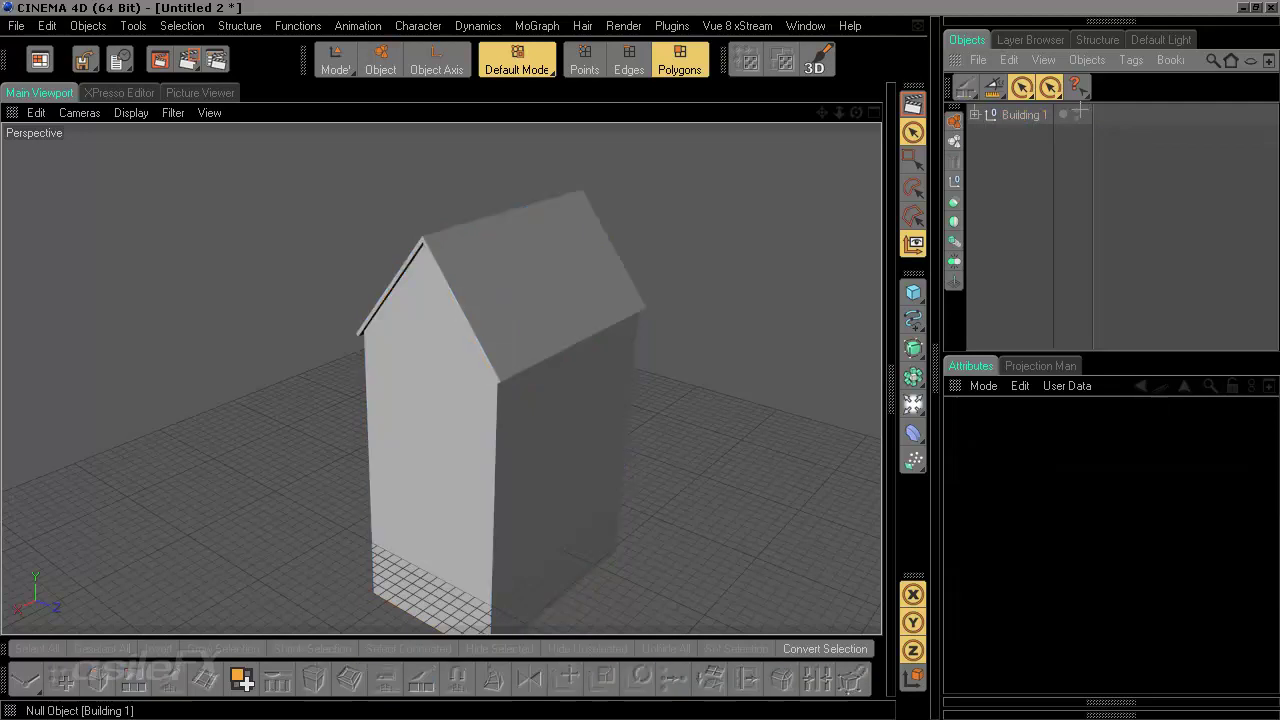
double_click(1077, 110)
left_click(1018, 115)
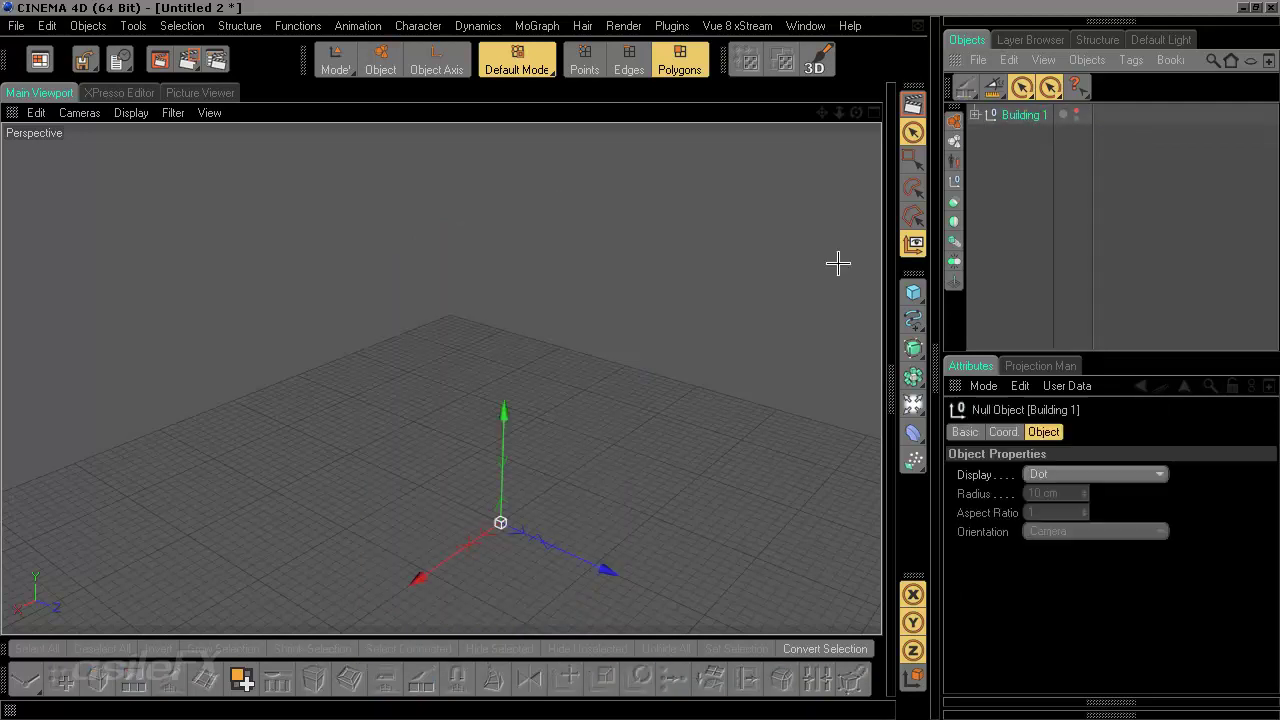
key("e")
left_click(1053, 303)
left_click_drag(441, 424, 455, 395, "alt")
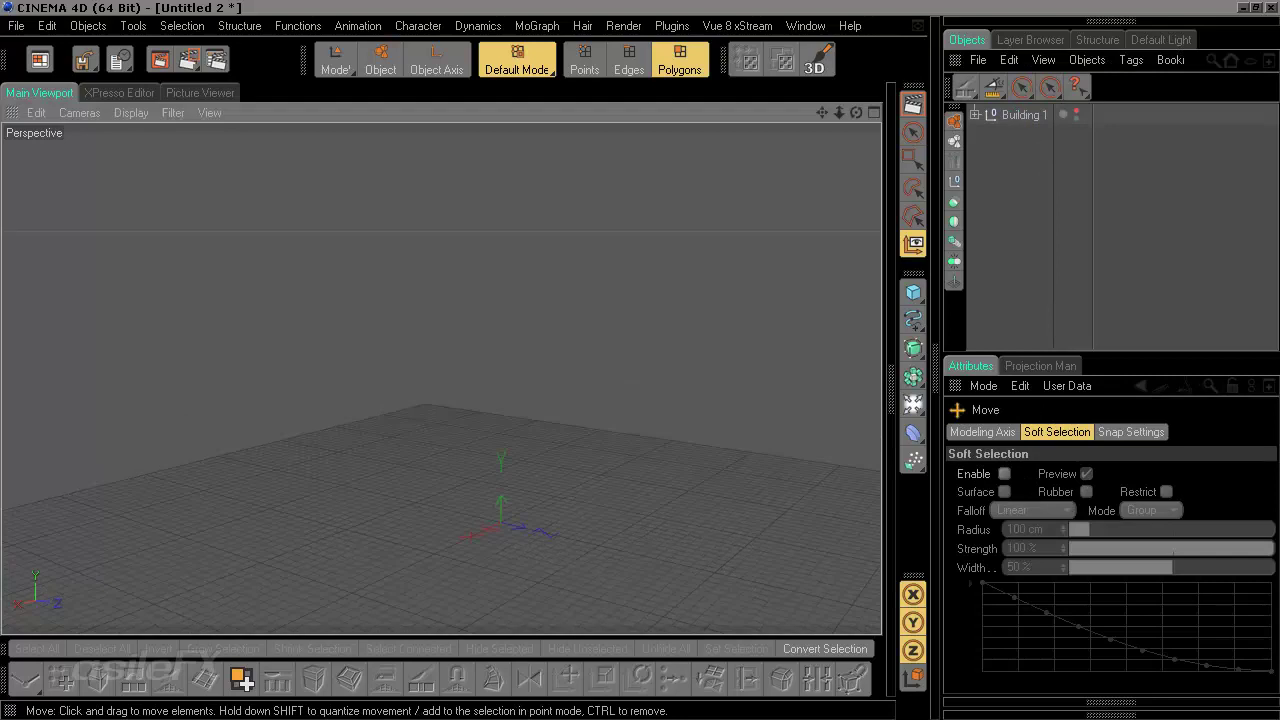
right_click_drag(455, 395, 430, 440, "alt")
left_click_drag(500, 500, 525, 524, "alt")
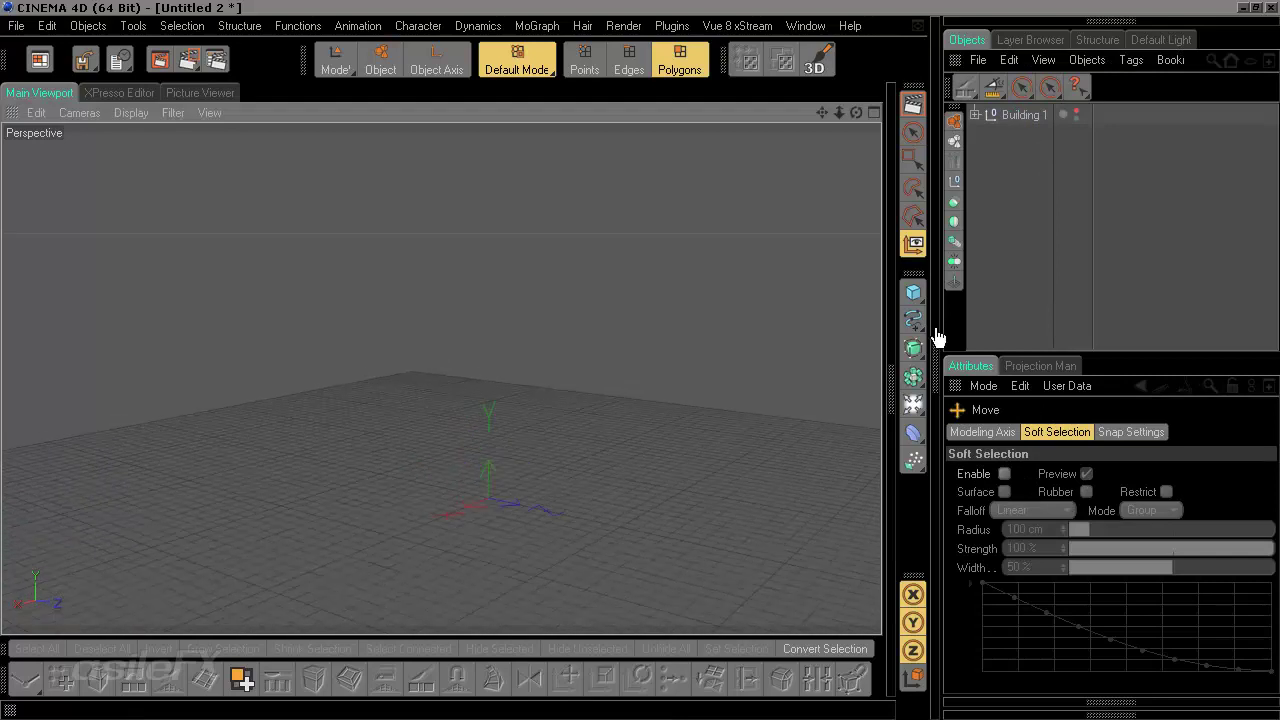
- Add a cube and resize it in Model mode to about 155 cm in X and 282 cm in Z
left_click(913, 292)
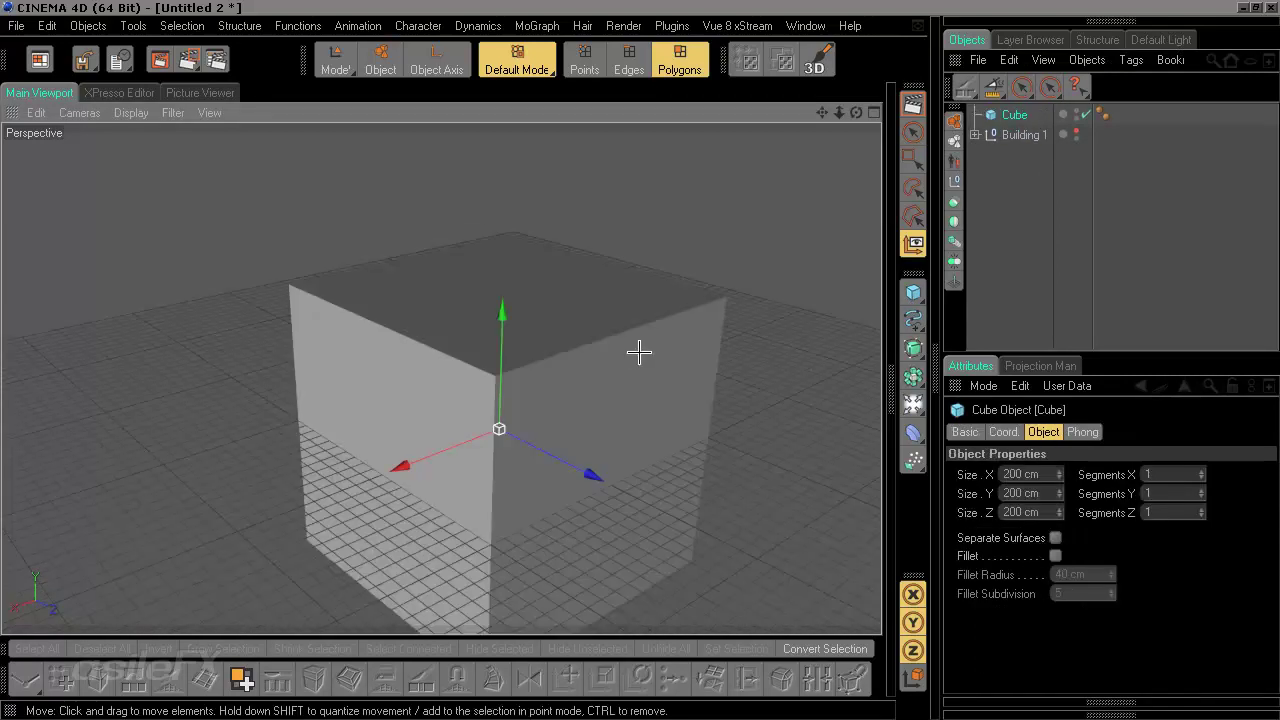
left_click(913, 132)
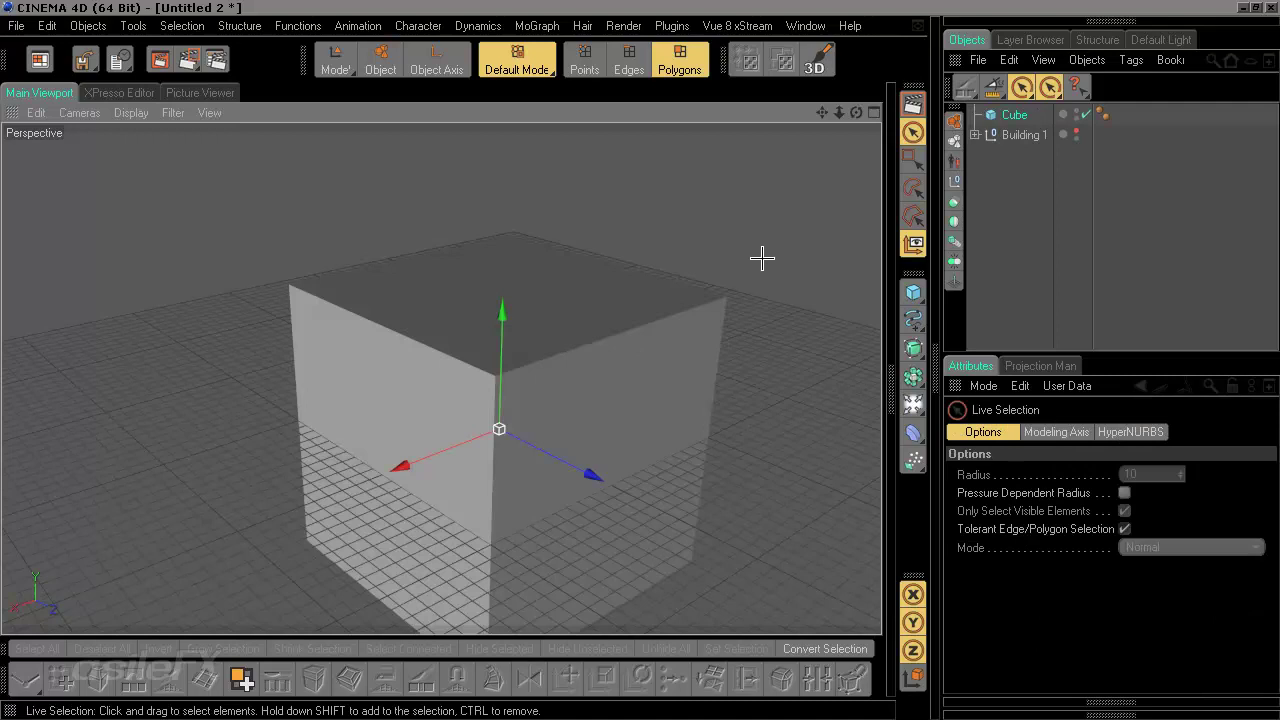
left_click(1016, 116)
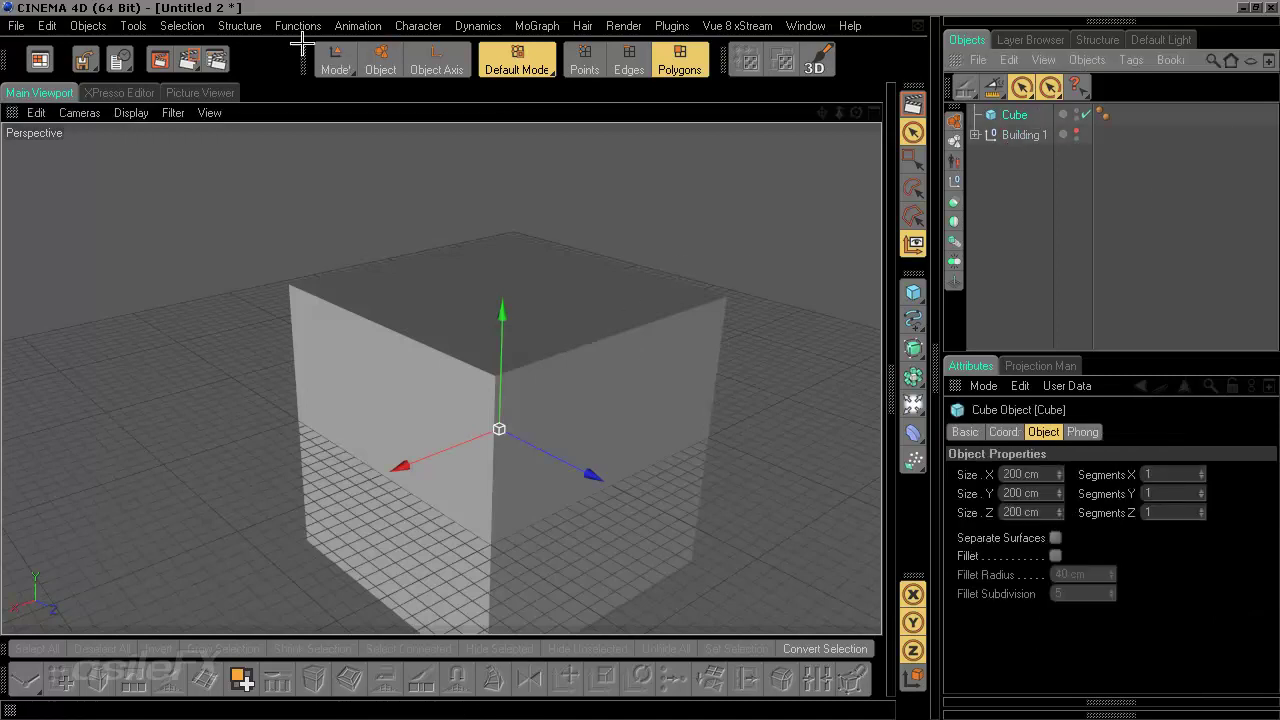
left_click(336, 60)
middle_click_drag(426, 226, 456, 255, "alt")
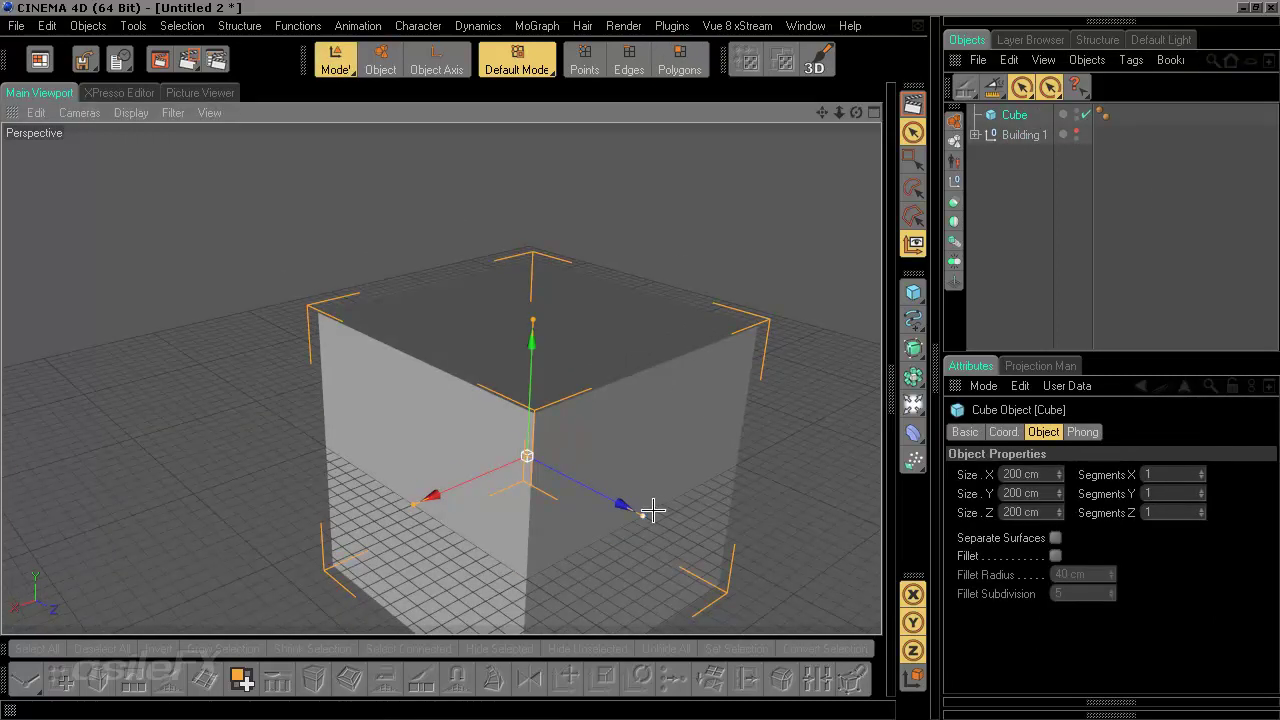
left_click_drag(642, 515, 731, 562)
left_click_drag(415, 499, 444, 490)
left_click_drag(734, 562, 699, 544)
middle_click_drag(700, 488, 650, 559, "alt")
left_click_drag(650, 559, 650, 482, "alt")
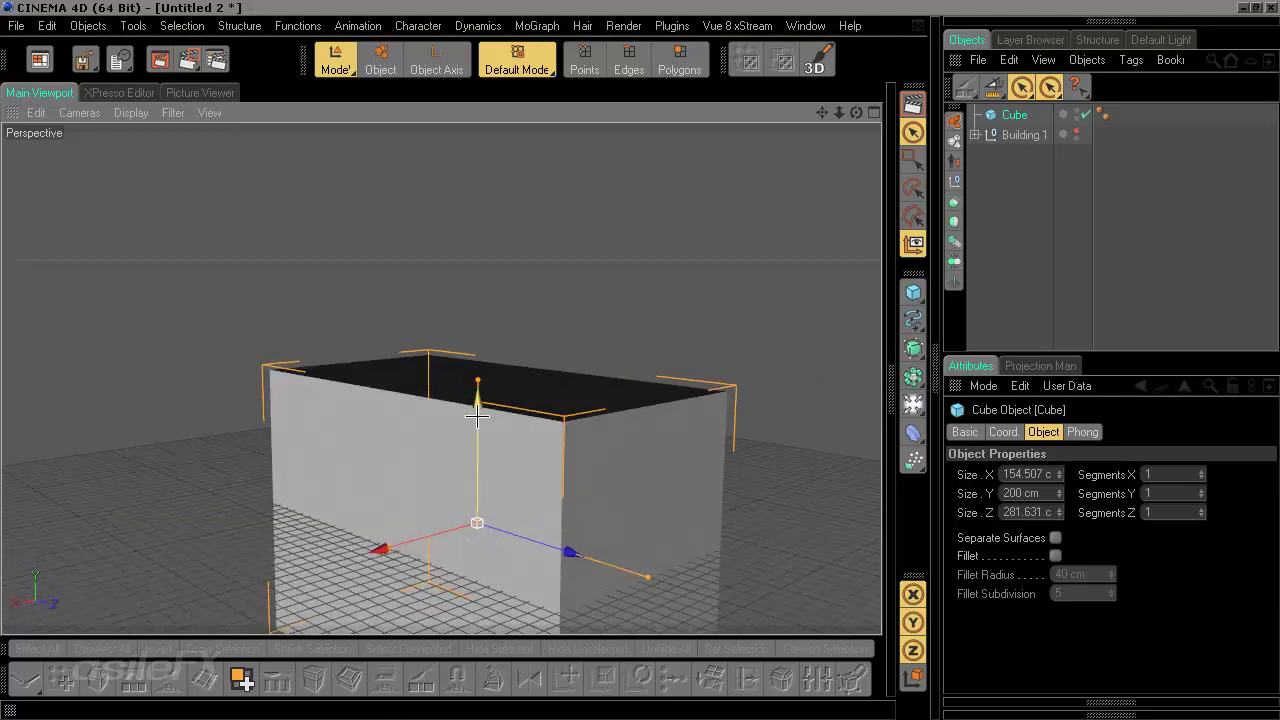
- Increase the cube's height to about 234 cm and raise it so that most of it stands above the ground grid
left_click_drag(477, 417, 478, 249)
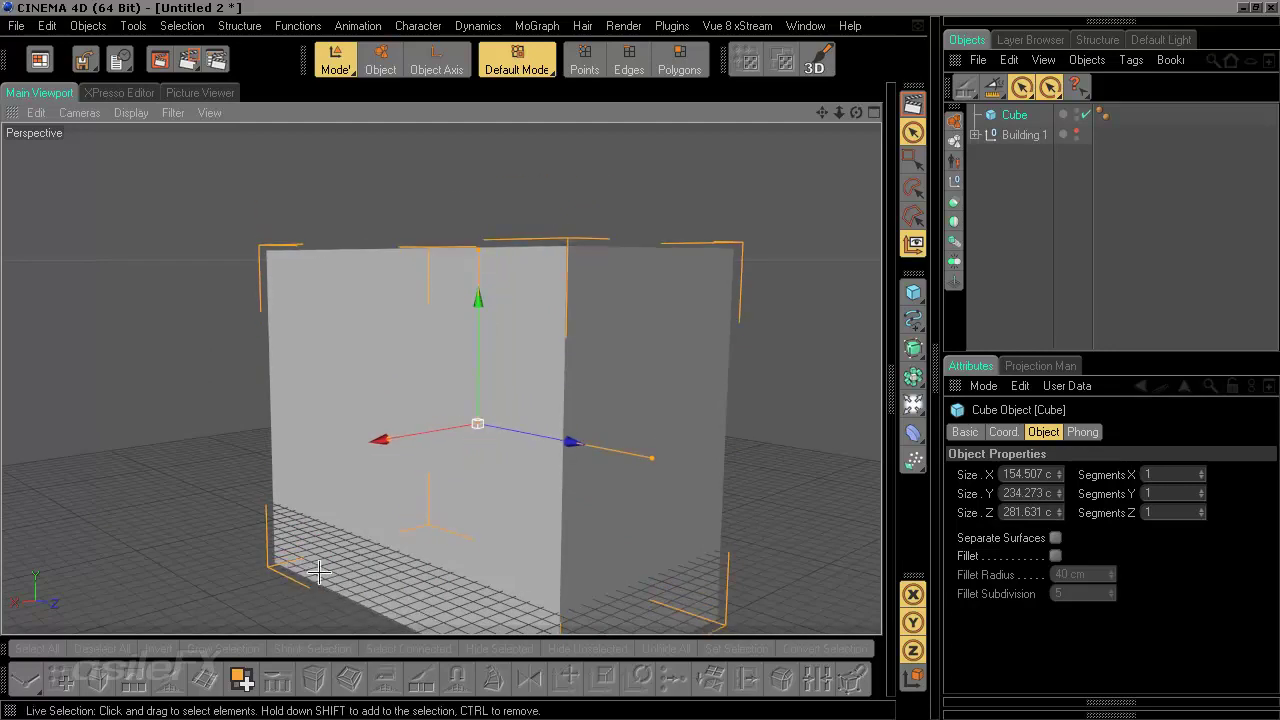
middle_click_drag(545, 537, 568, 459, "alt")
left_click_drag(563, 403, 680, 440, "alt")
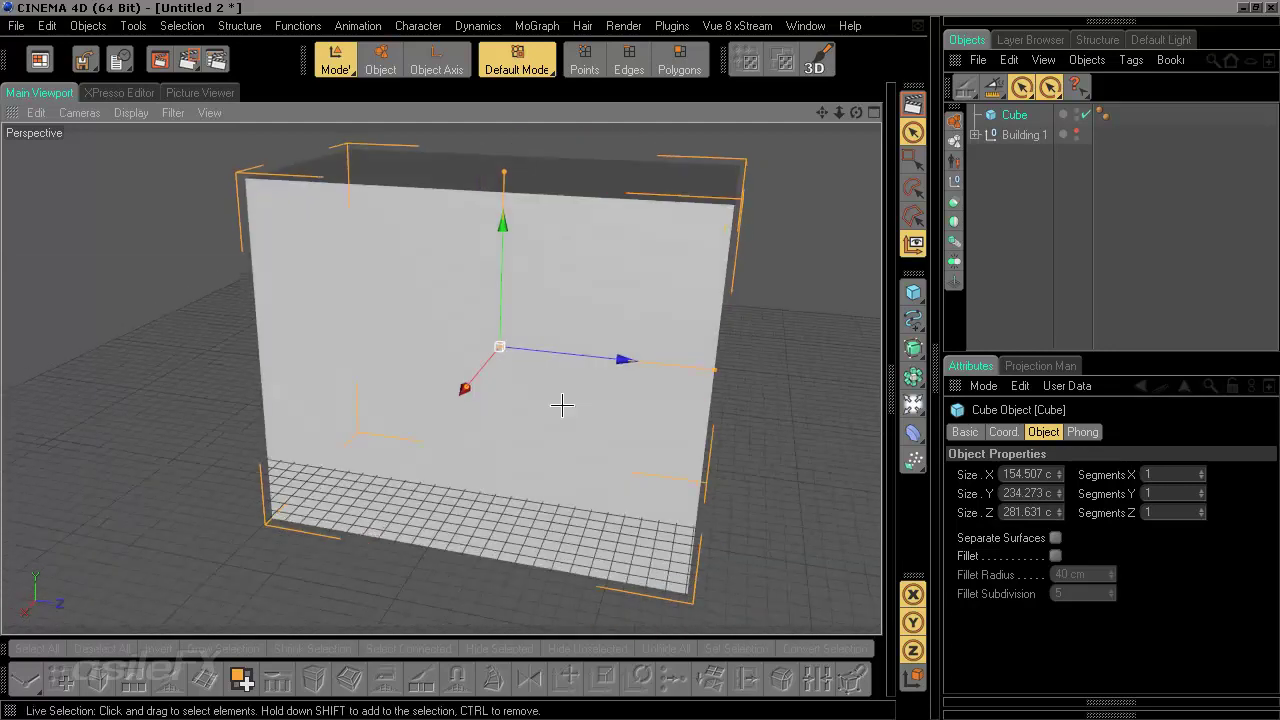
middle_click_drag(563, 404, 569, 490, "alt")
- Lower the cube slightly and convert it to an editable polygon object
left_click_drag(561, 405, 468, 395, "alt")
left_click_drag(507, 310, 508, 324)
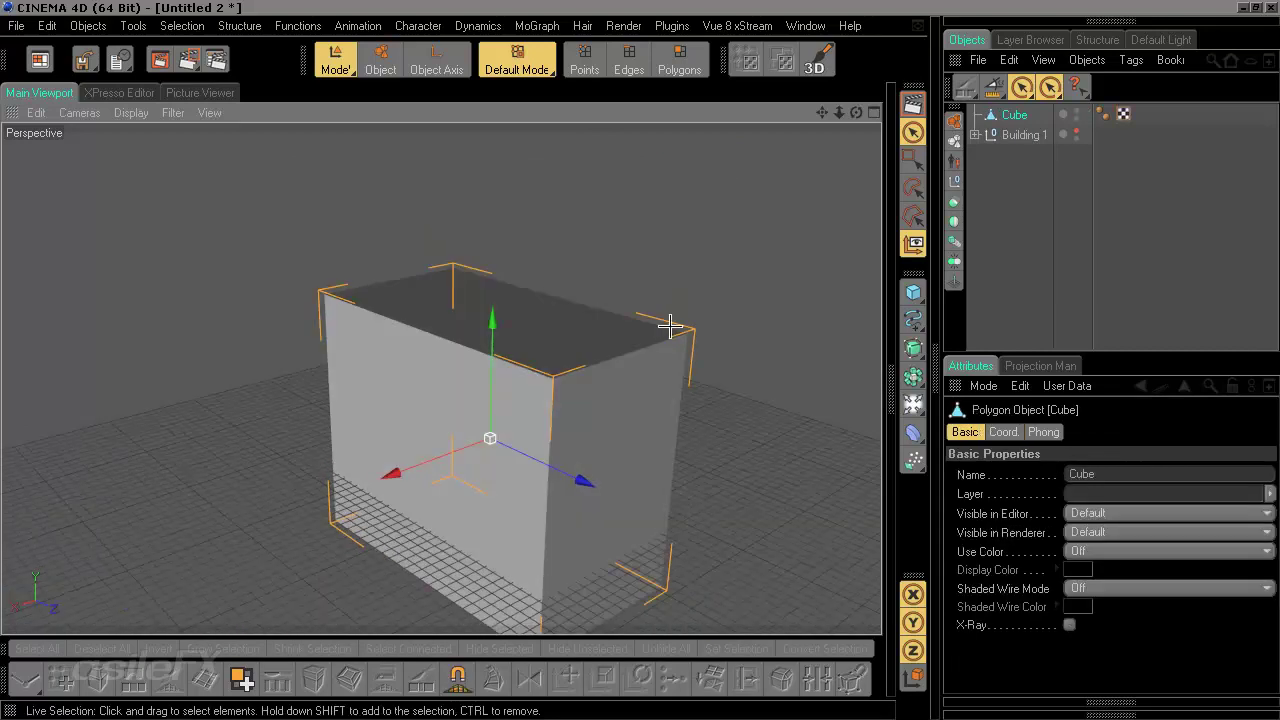
left_click_drag(635, 499, 635, 455, "alt")
middle_click_drag(635, 499, 628, 464, "alt")
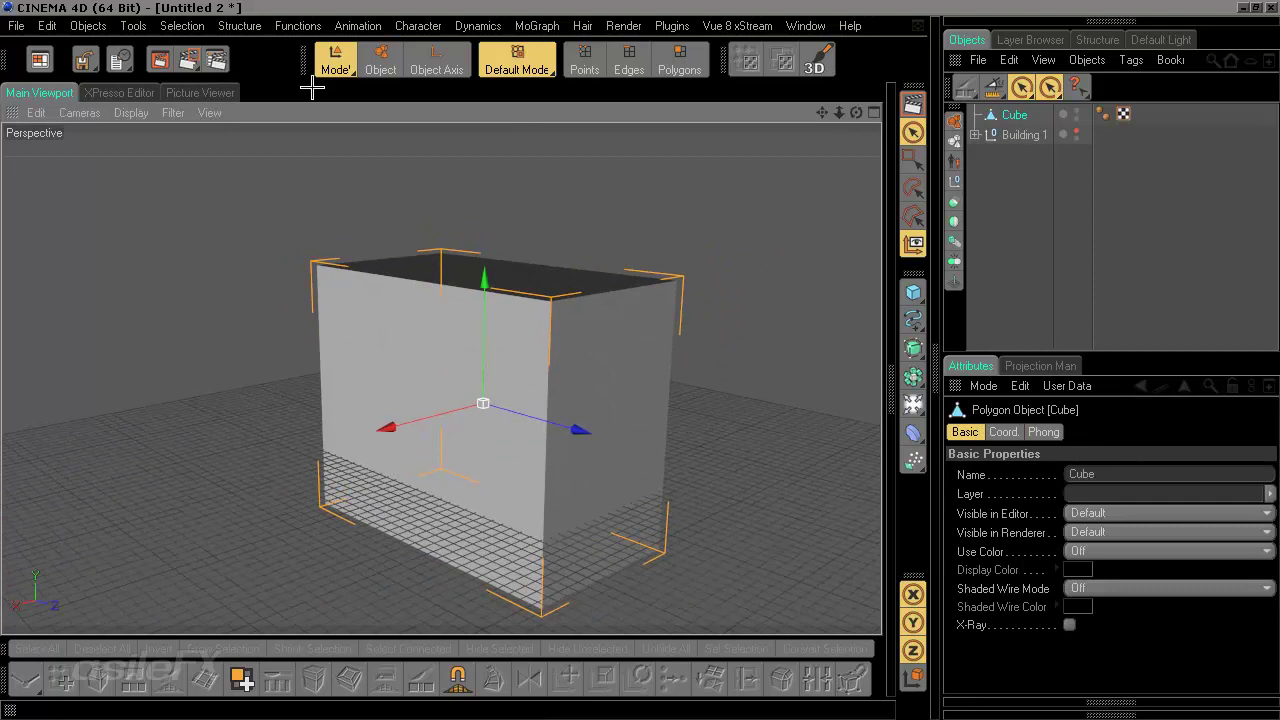
left_click(310, 24)
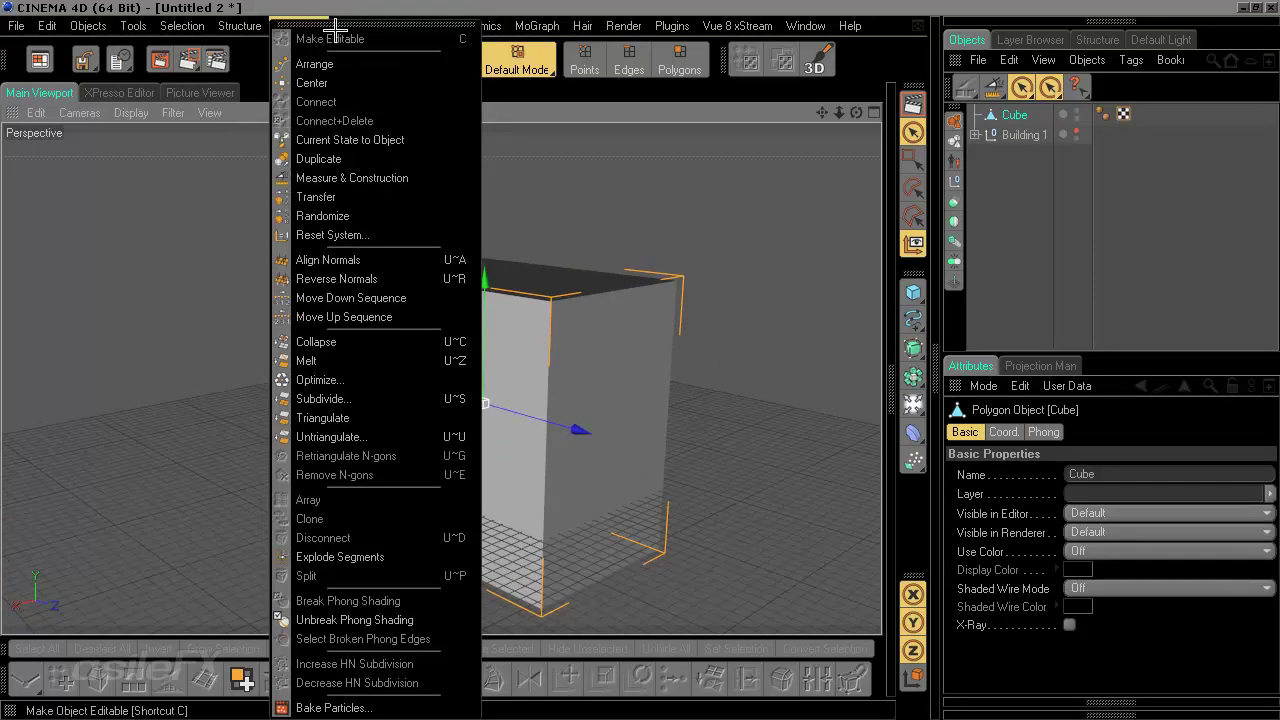
left_click(683, 80)
- Switch to polygon editing and select the top polygon of the new cube with Live Selection
left_click(679, 64)
left_click_drag(665, 237, 645, 288, "alt")
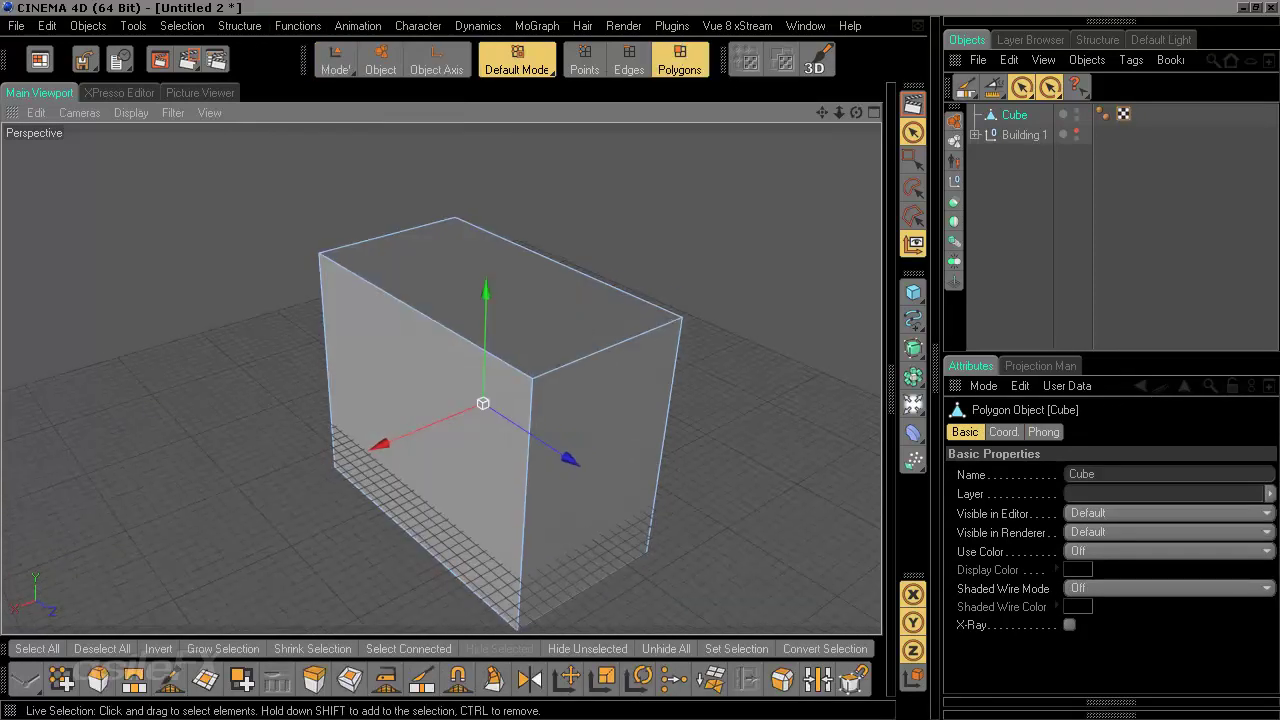
left_click(567, 297)
left_click_drag(567, 297, 563, 268, "alt")
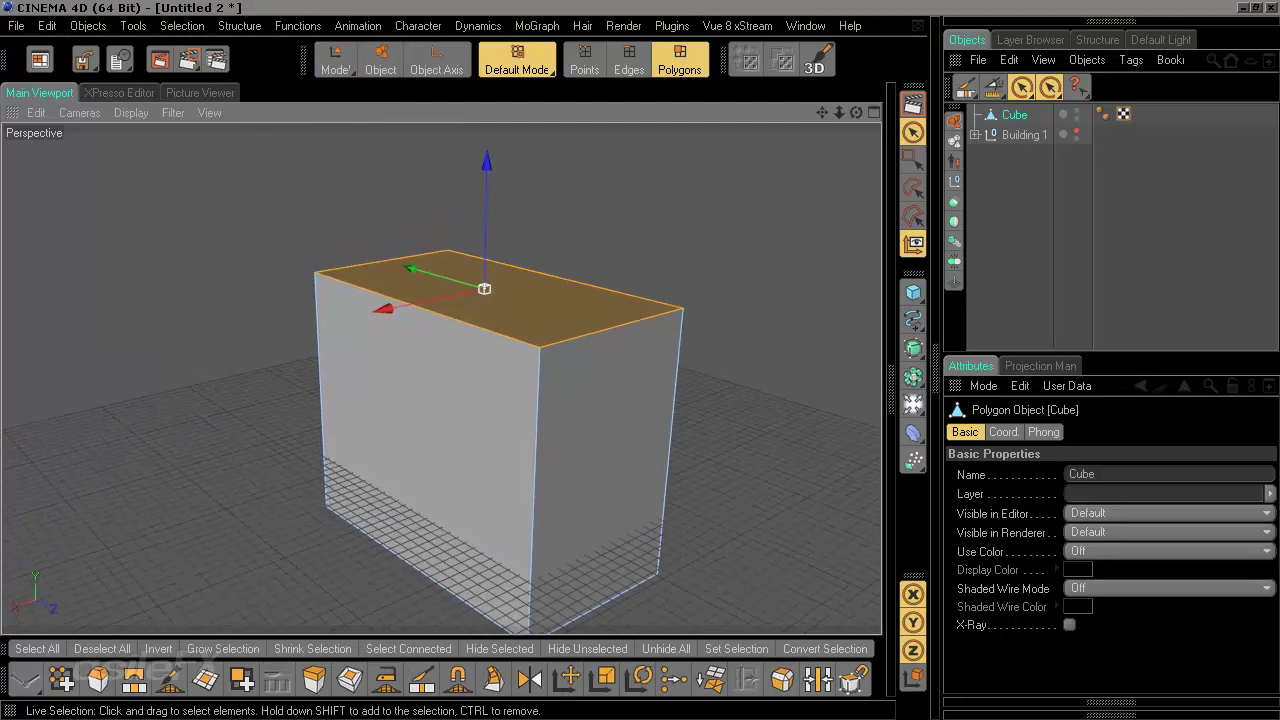
middle_click_drag(563, 268, 551, 328, "alt")
left_click_drag(551, 328, 555, 291, "alt")
left_click_drag(598, 435, 604, 494, "alt")
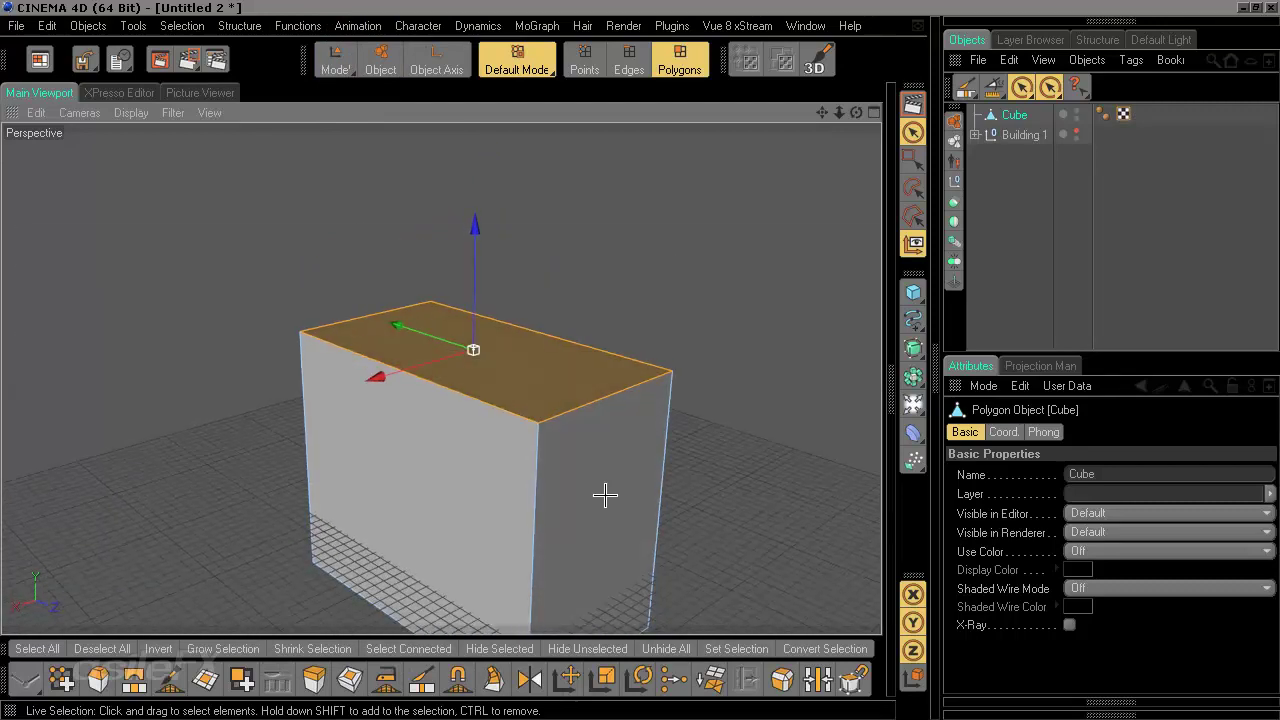
scroll(605, 495, "up", 2)
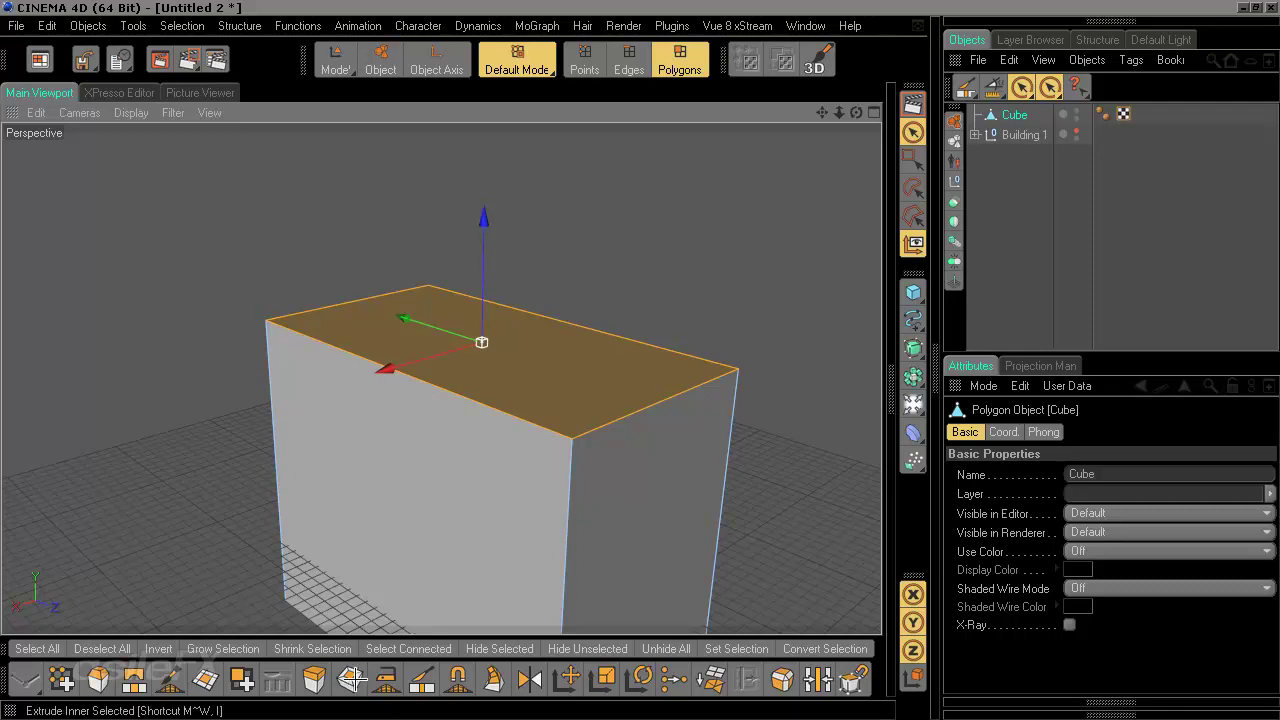
- Inset the cube's top polygon with Extrude Inner by about 73.9 cm, leaving a narrow strip down the middle
left_click(350, 675)
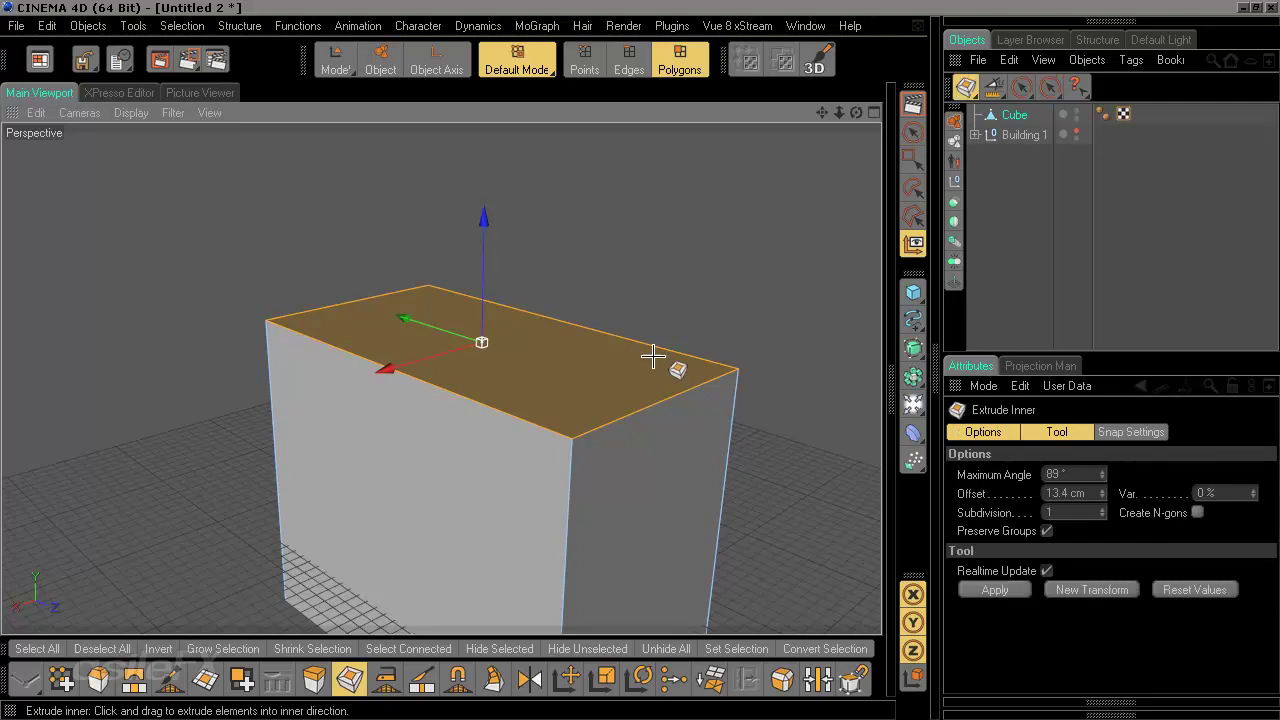
left_click_drag(656, 251, 778, 251)
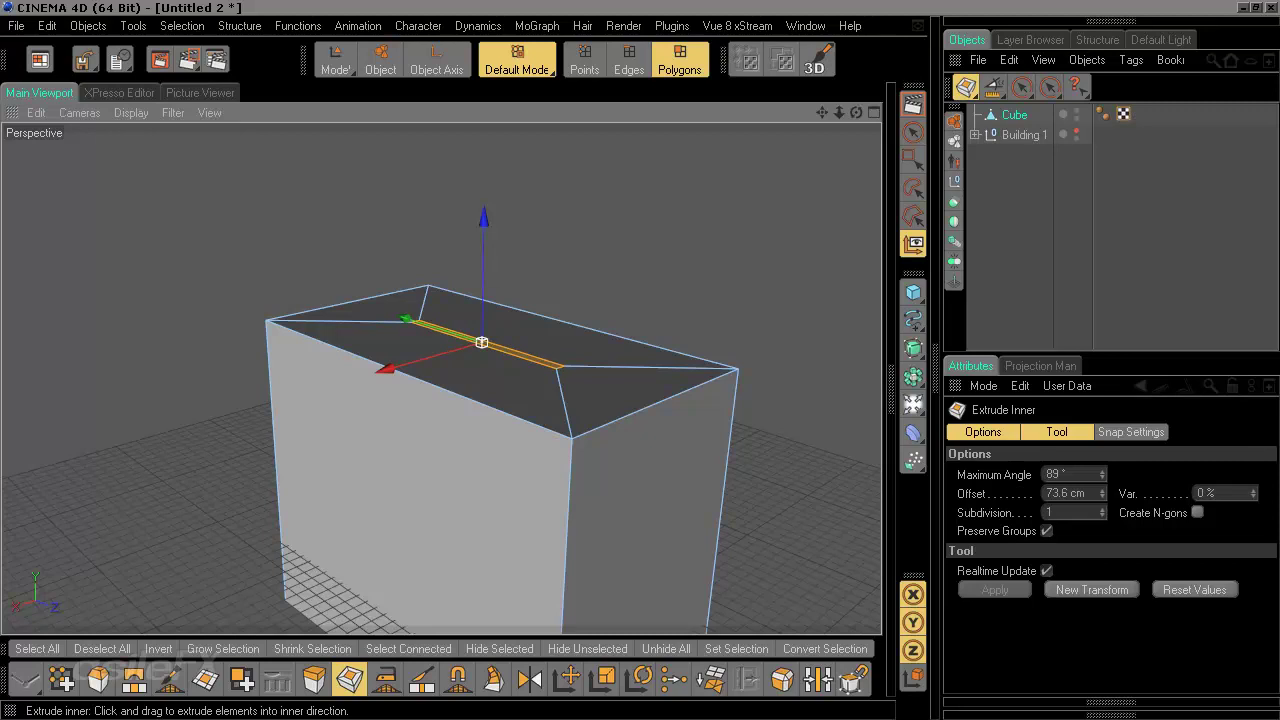
left_click_drag(603, 271, 503, 294, "alt")
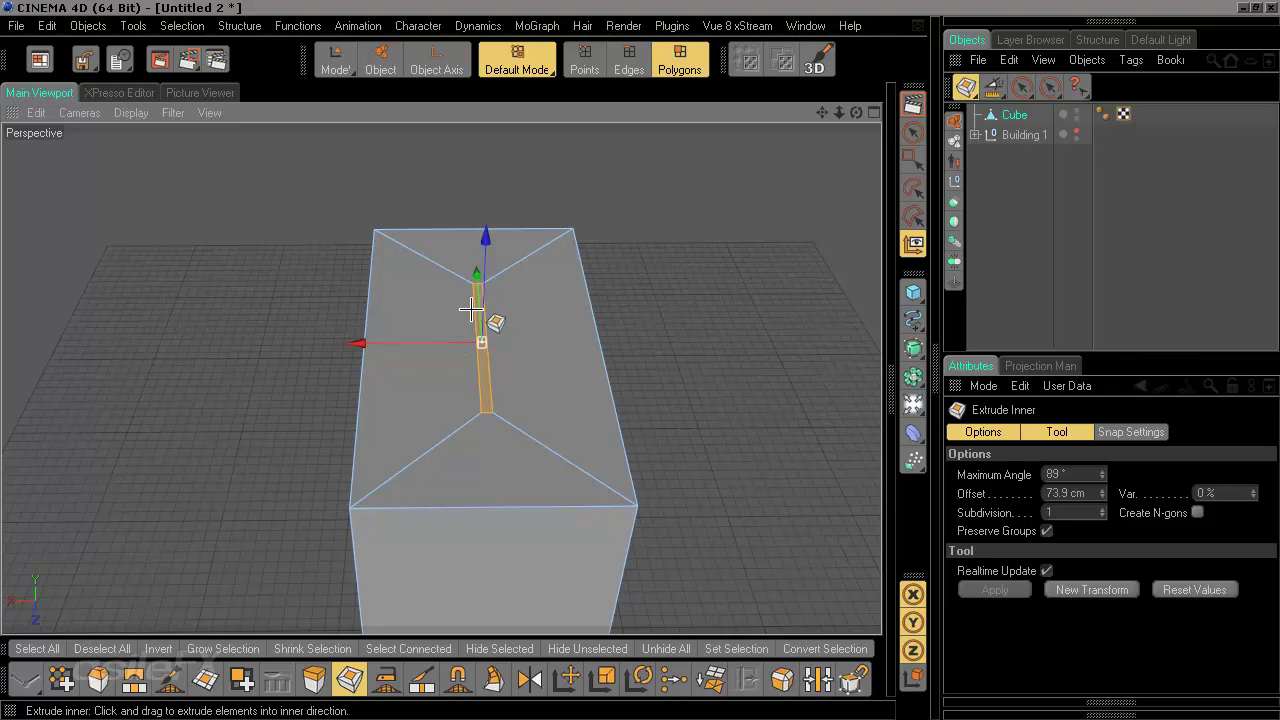
left_click_drag(491, 477, 526, 471, "alt")
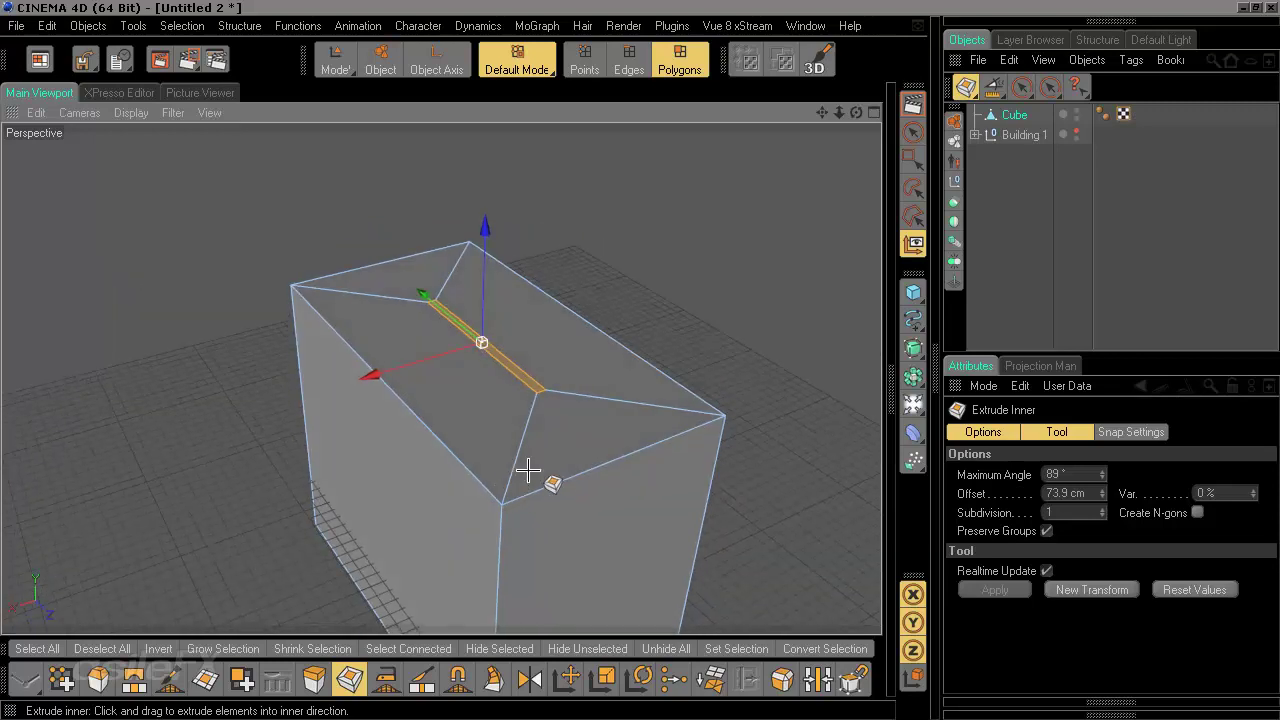
- Move the narrow inner polygon straight up above the cube to form a pitched roof
key("e")
left_click_drag(480, 203, 490, 234)
scroll(560, 337, "down", 2)
left_click_drag(511, 391, 685, 446, "alt")
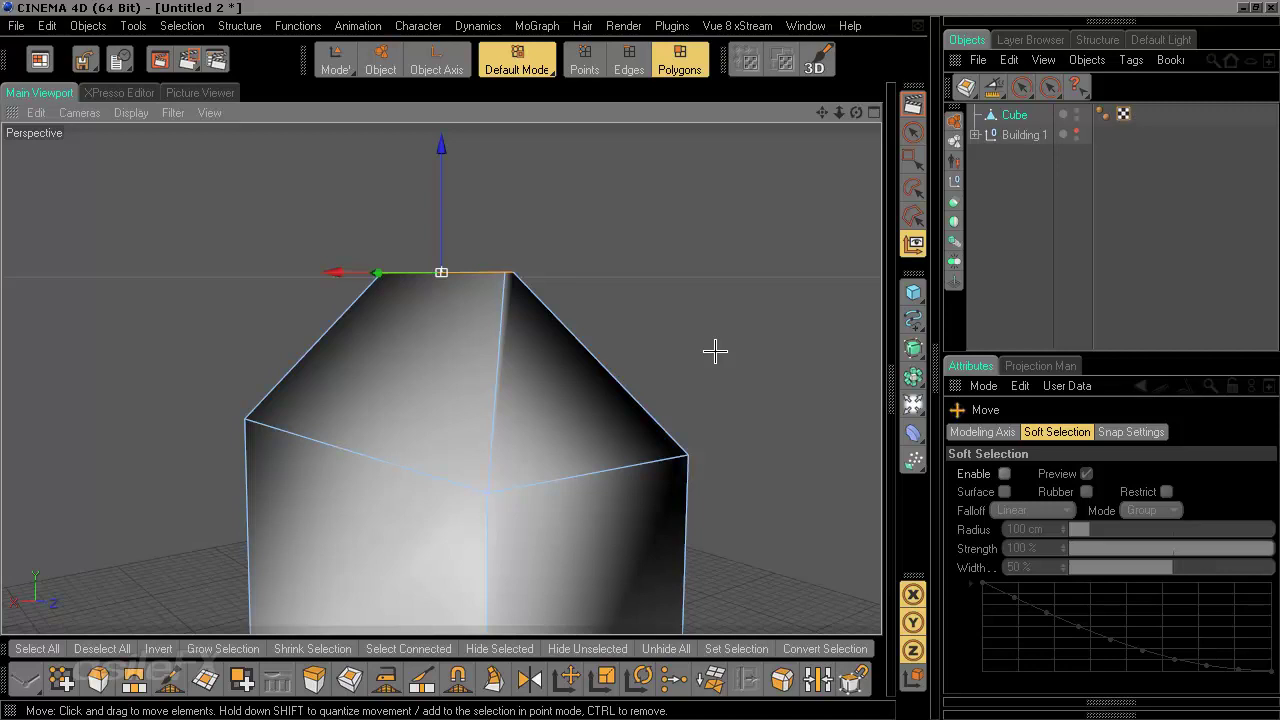
- Try to close the roof's narrow ridge strip with Stitch and Sew, undoing each attempt
left_click_drag(711, 351, 657, 373, "alt")
left_click_drag(589, 313, 598, 198, "alt")
left_click_drag(718, 230, 703, 297, "alt")
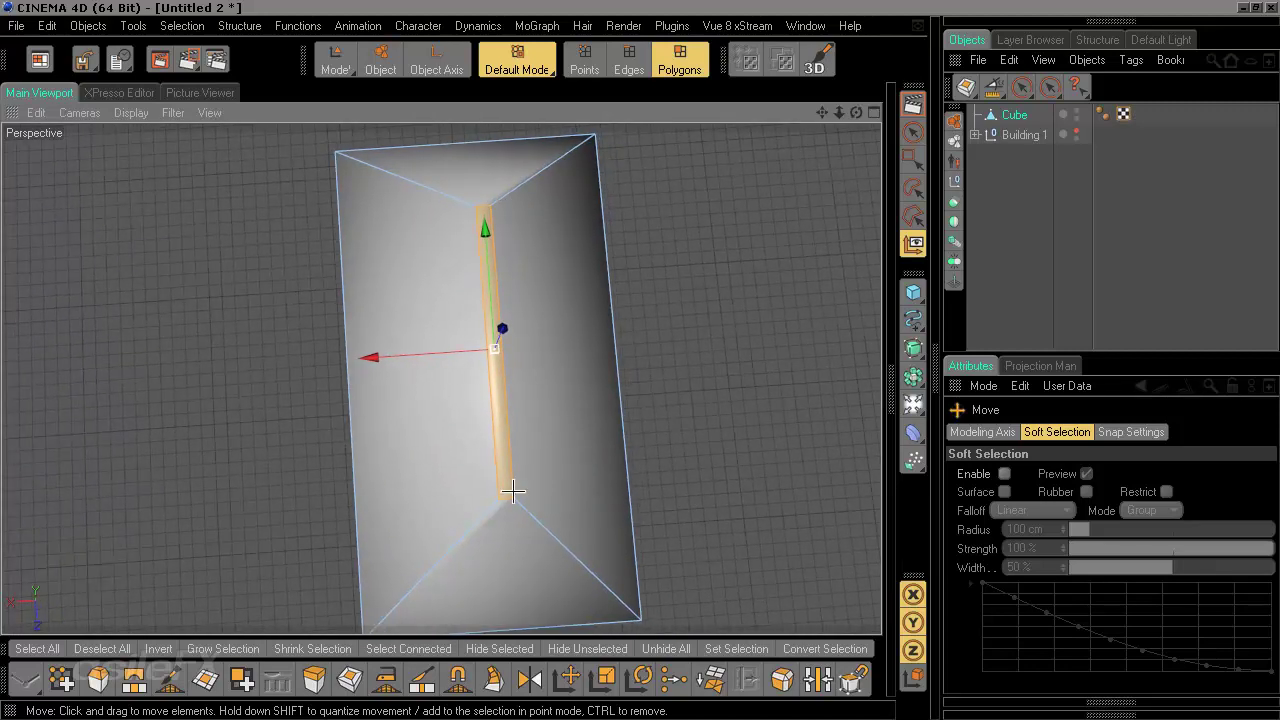
left_click_drag(646, 423, 628, 385, "alt")
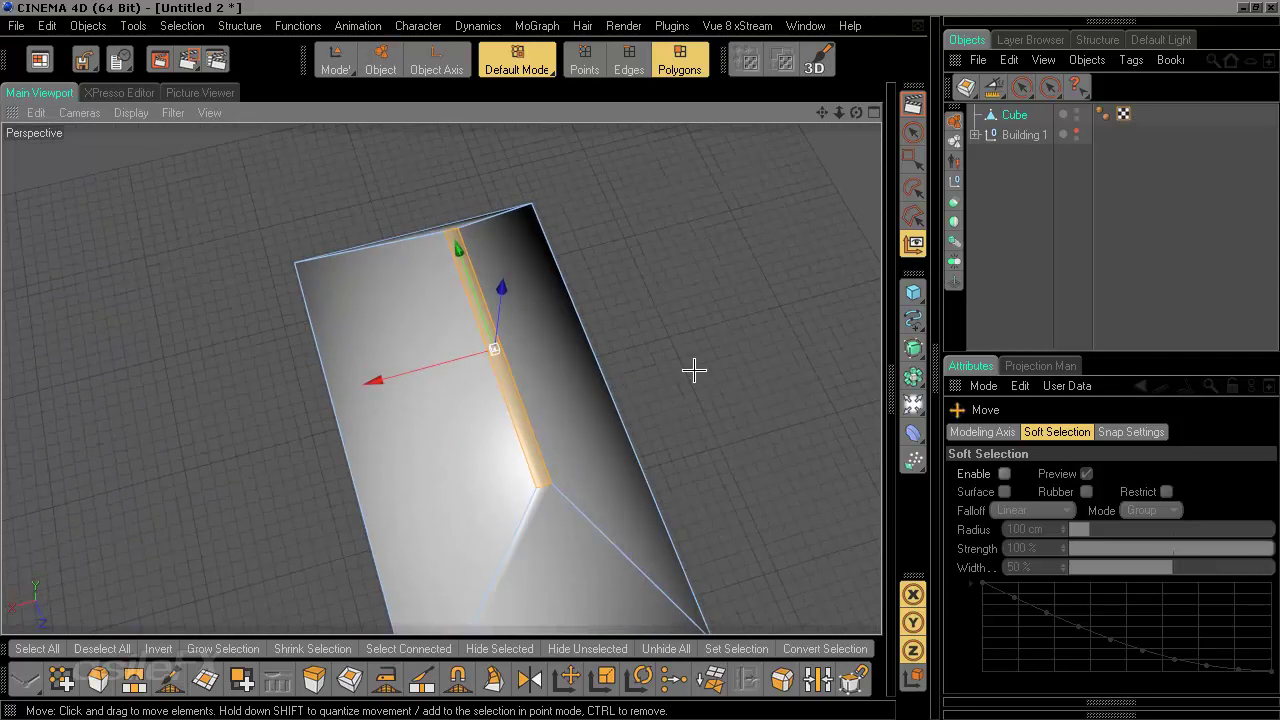
scroll(687, 387, "up", 2)
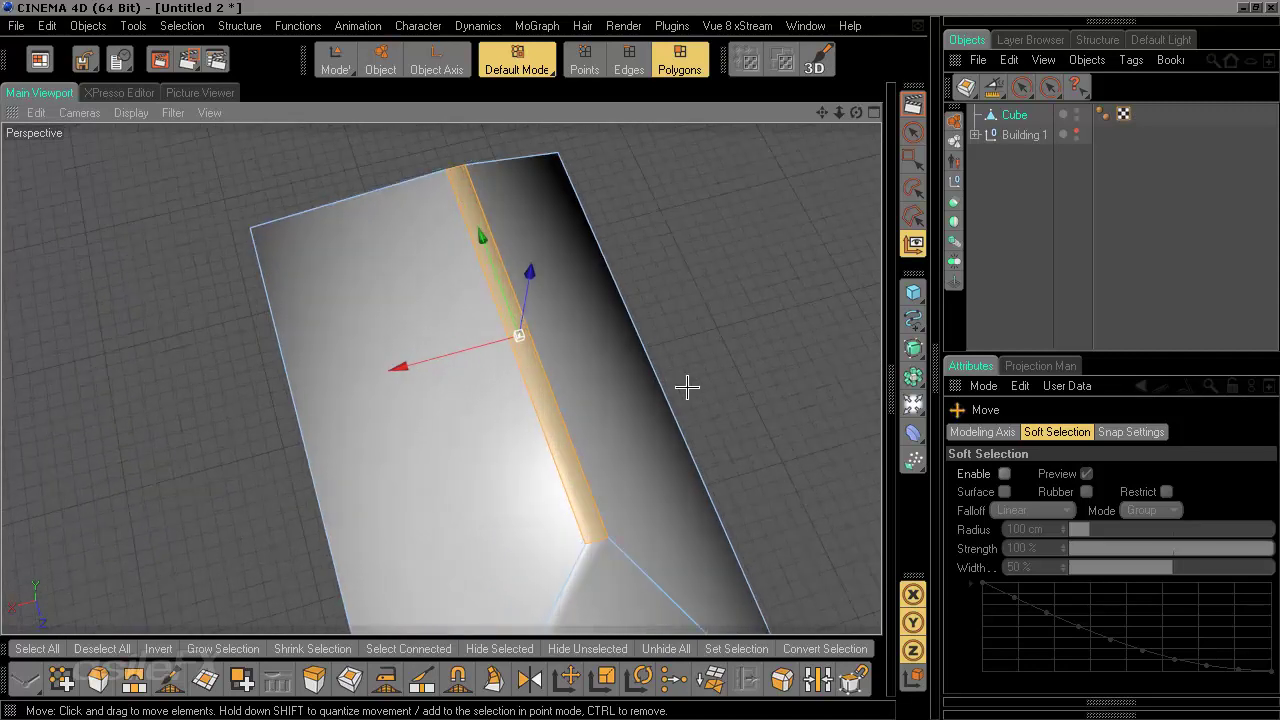
left_click_drag(687, 387, 707, 436, "alt")
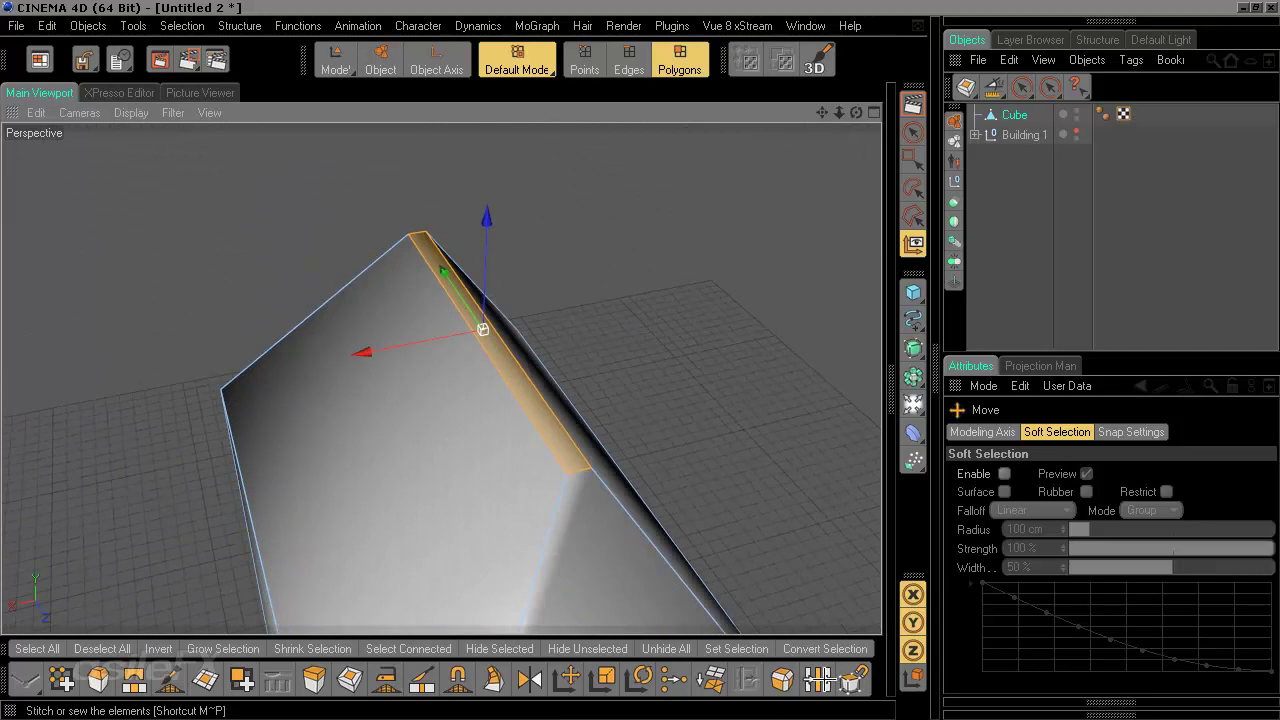
left_click(818, 679)
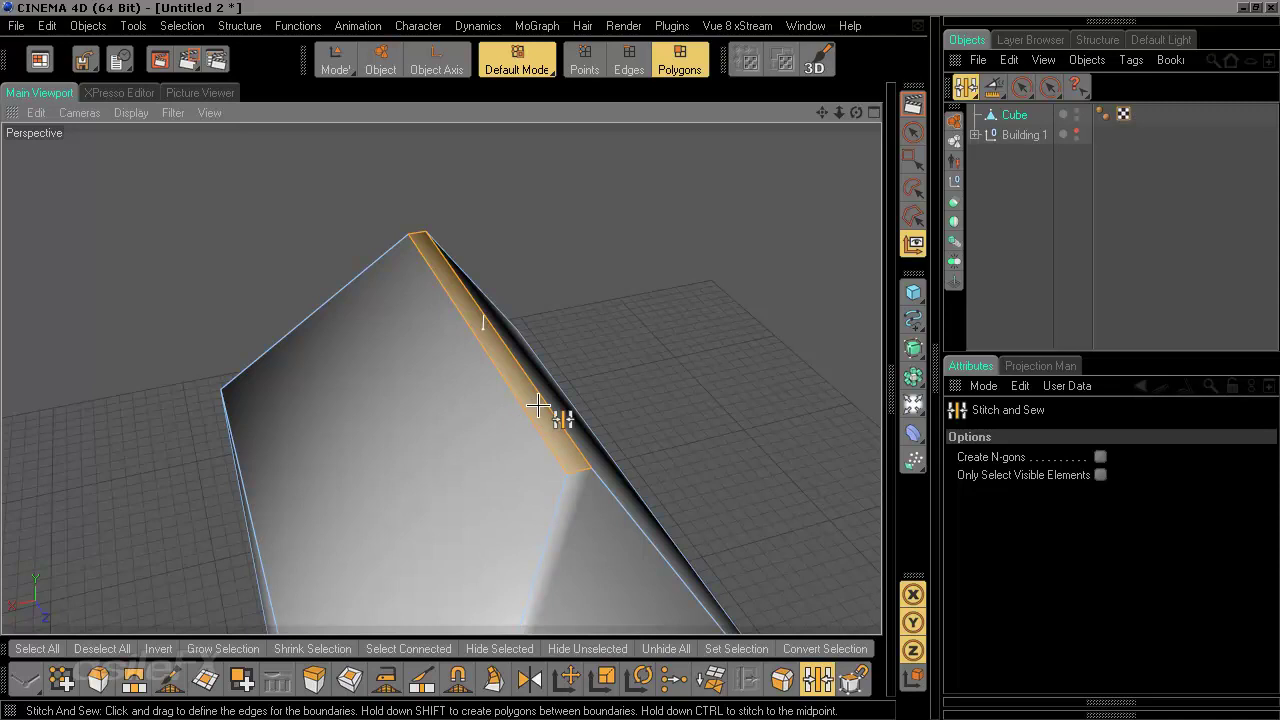
left_click_drag(547, 403, 519, 406)
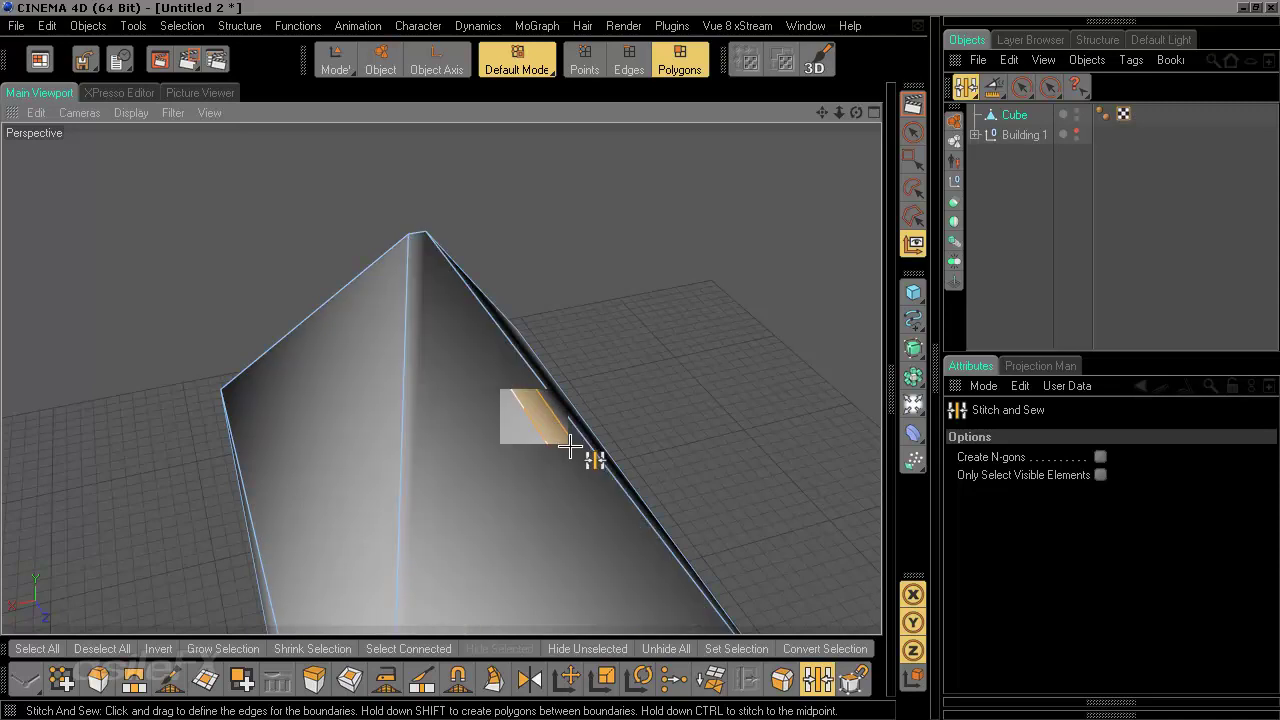
key("ctrl+z")
left_click_drag(576, 477, 576, 438)
key("ctrl+z")
left_click_drag(422, 233, 450, 272)
key("ctrl+z")
left_click_drag(486, 329, 566, 363)
key("ctrl+z")
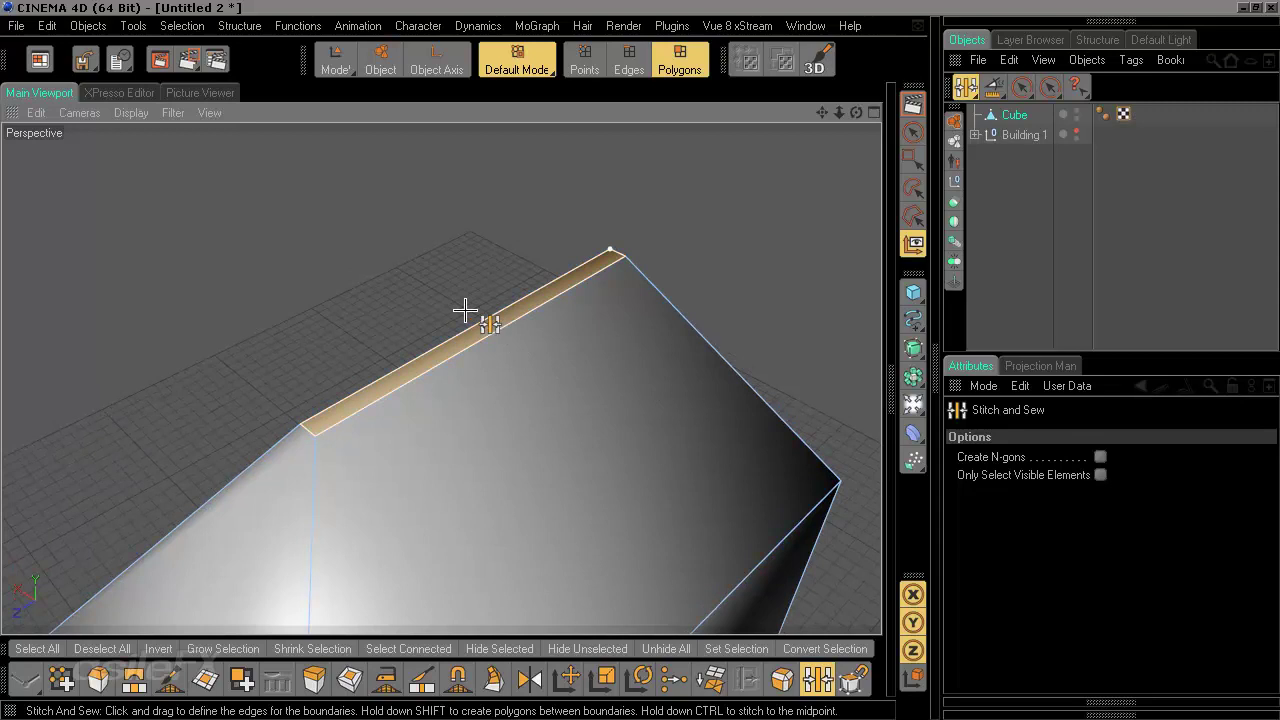
- Stitch the two long edges of the ridge strip together into a single ridge edge
left_click_drag(466, 311, 494, 377)
left_click_drag(541, 251, 437, 357, "alt")
- Select the ridge edge in the top view and move it along X onto the building's centre line
middle_click(643, 300)
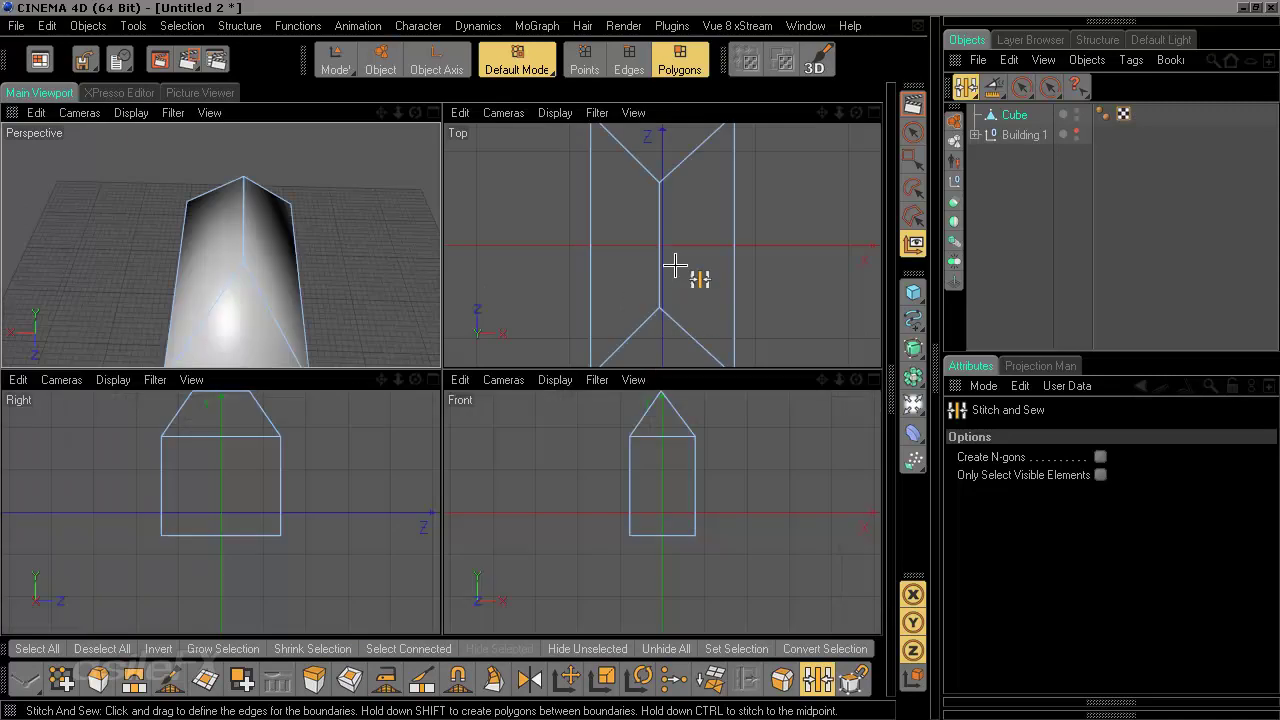
middle_click(701, 207)
scroll(520, 457, "up", 5)
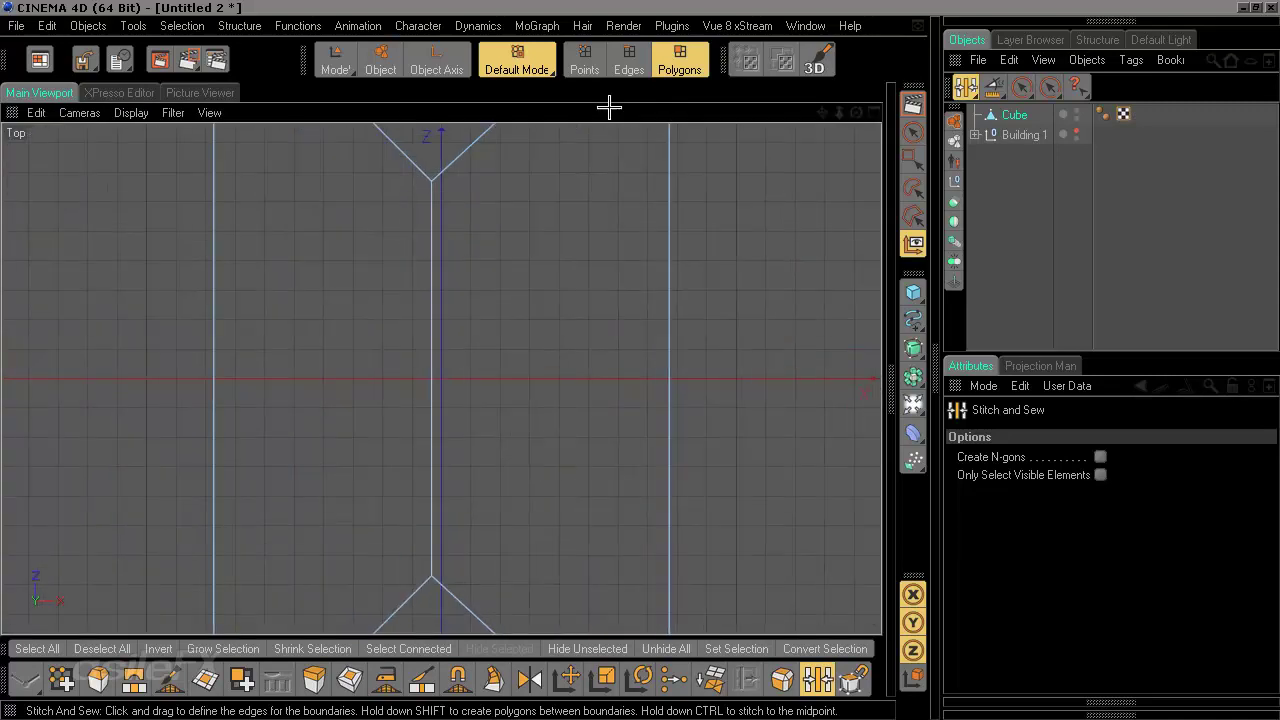
left_click(629, 62)
left_click(913, 132)
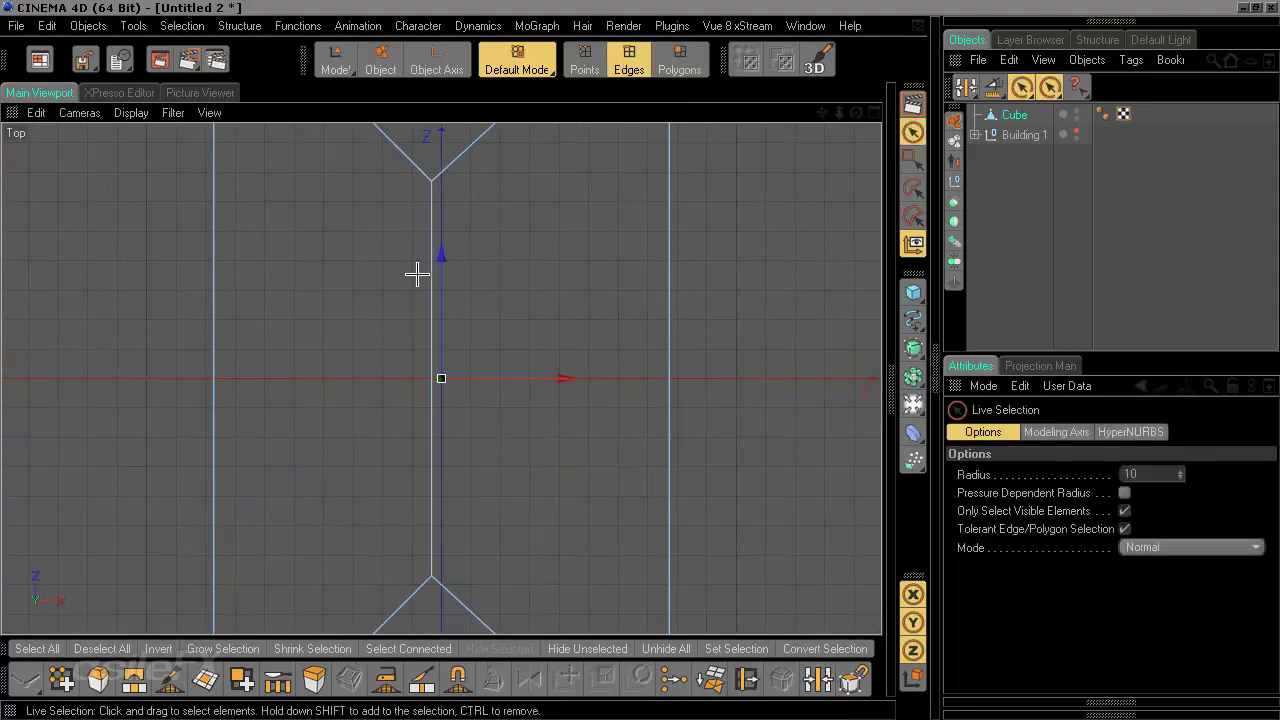
left_click(420, 276)
key("e")
left_click_drag(296, 379, 314, 379)
middle_click(367, 263)
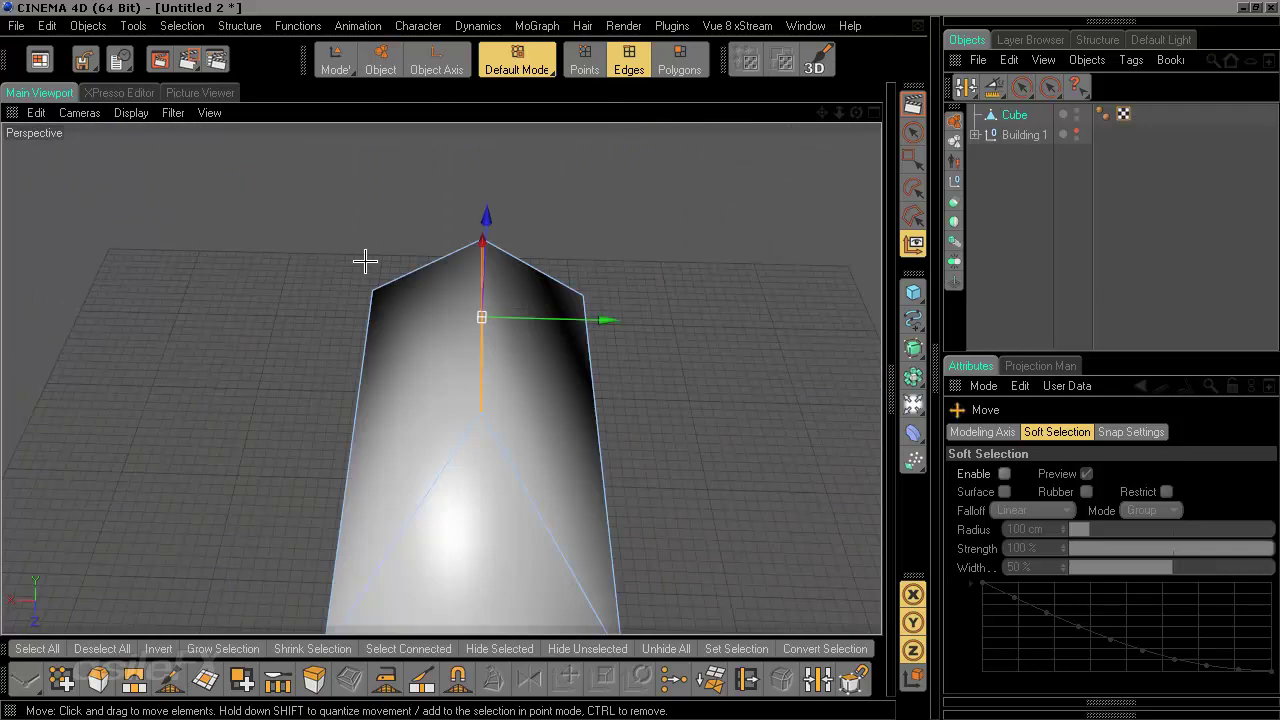
- Deselect the ridge edge and set the building's Phong angle to 22°
left_click_drag(339, 333, 450, 265, "alt")
middle_click_drag(450, 265, 438, 284, "alt")
left_click_drag(447, 575, 451, 508, "alt")
left_click(712, 208)
scroll(630, 400, "down", 4)
left_click_drag(629, 408, 573, 448, "alt")
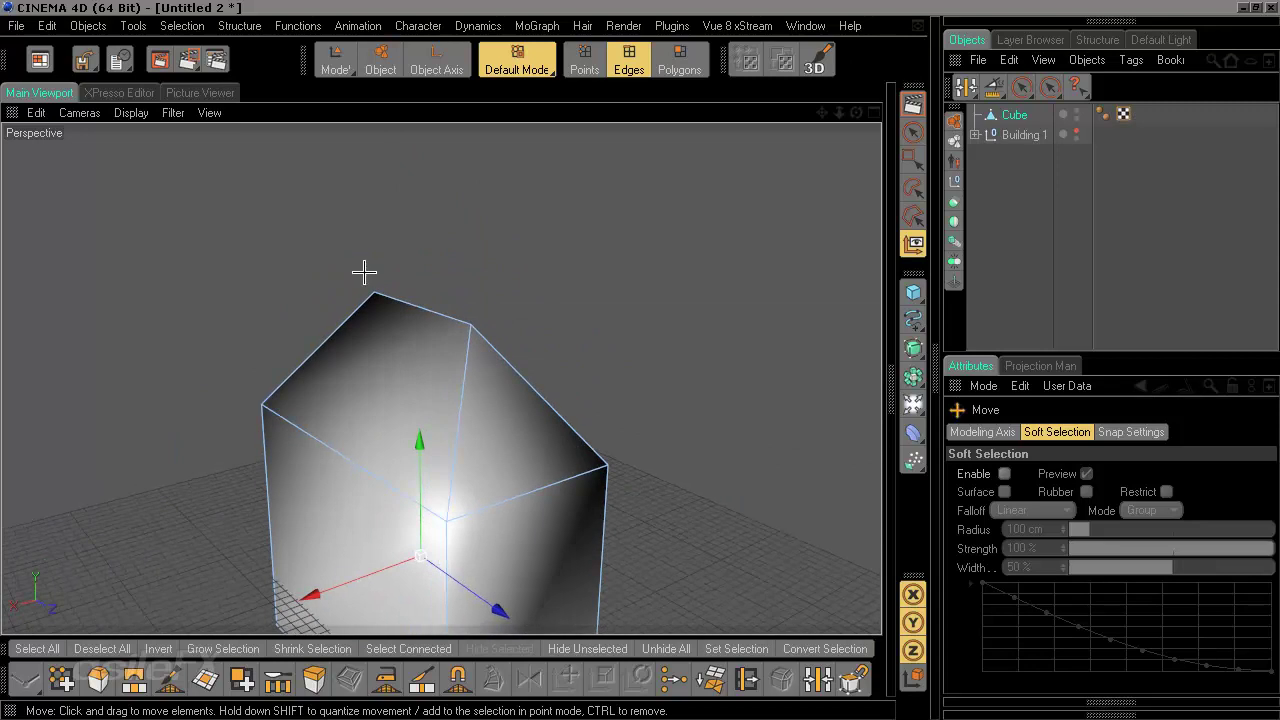
left_click_drag(622, 408, 727, 514, "alt")
left_click(1102, 114)
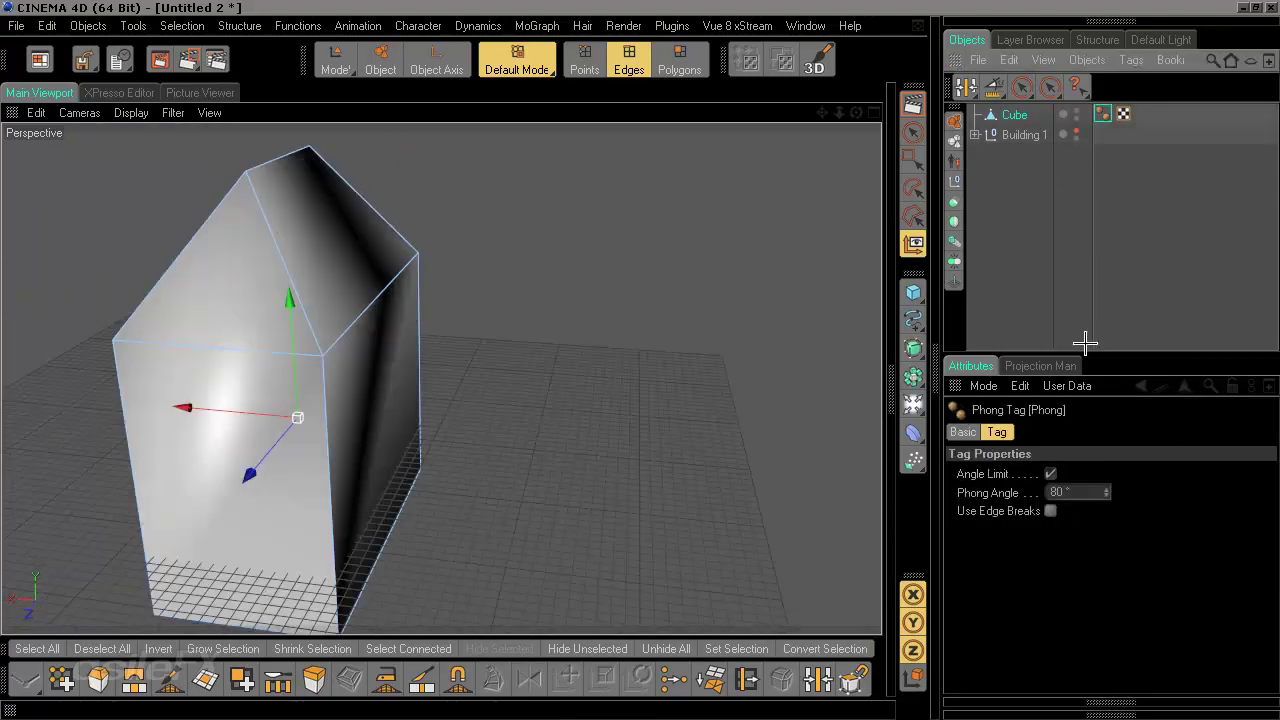
left_click_drag(1067, 491, 915, 483)
key("Return")
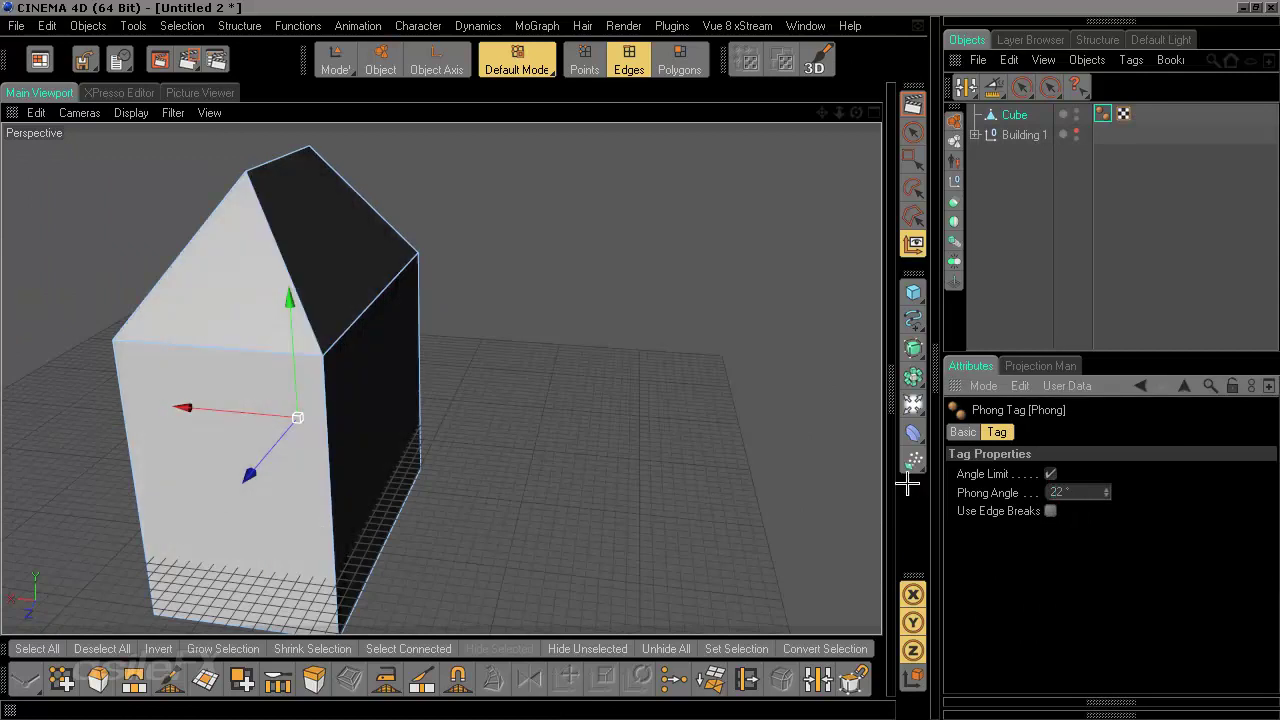
- Duplicate the building and try to move the copy sideways while in edge editing
left_click_drag(622, 430, 545, 395, "alt")
middle_click_drag(545, 395, 560, 377, "alt")
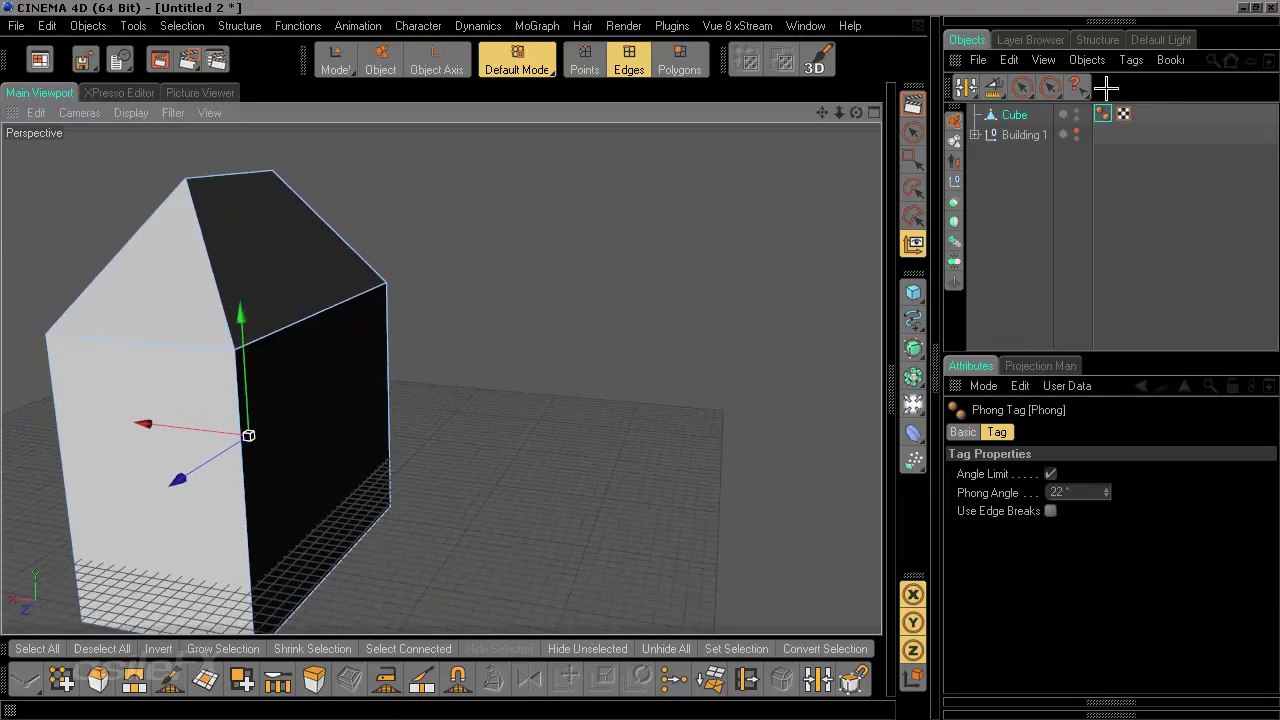
left_click(1014, 115)
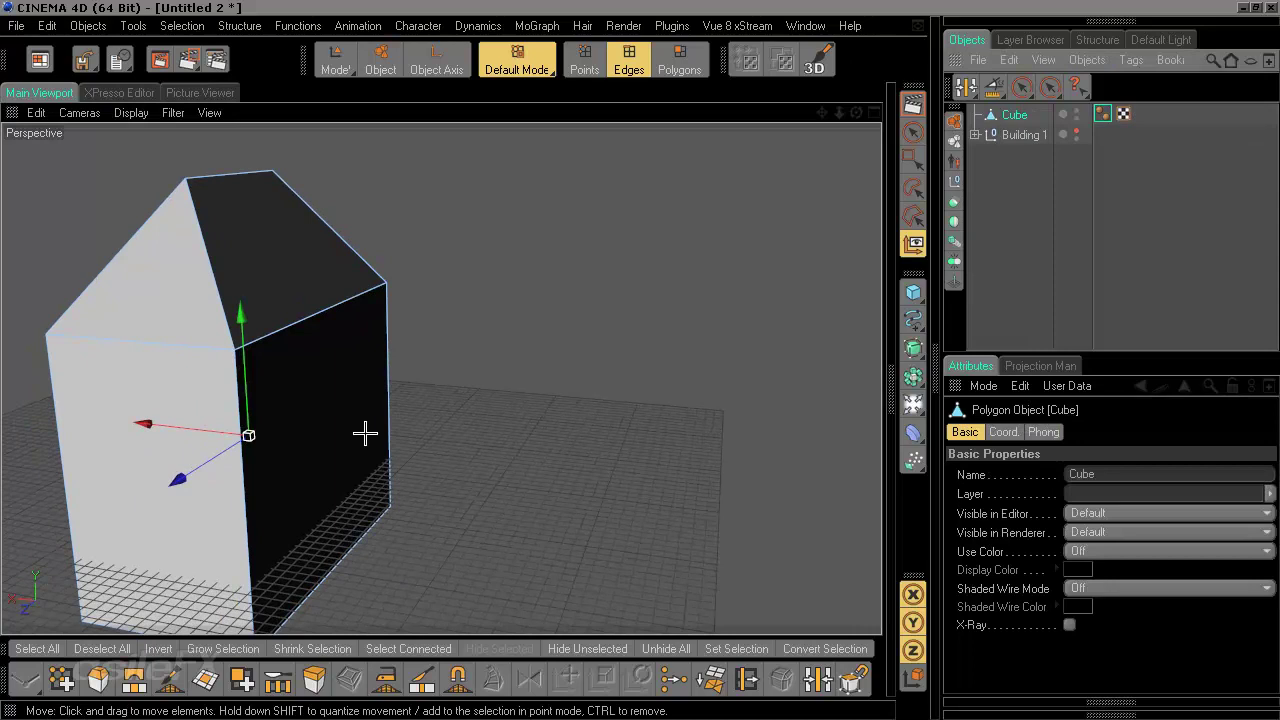
key("ctrl+c")
key("ctrl+v")
key("e")
left_click_drag(216, 429, 572, 468)
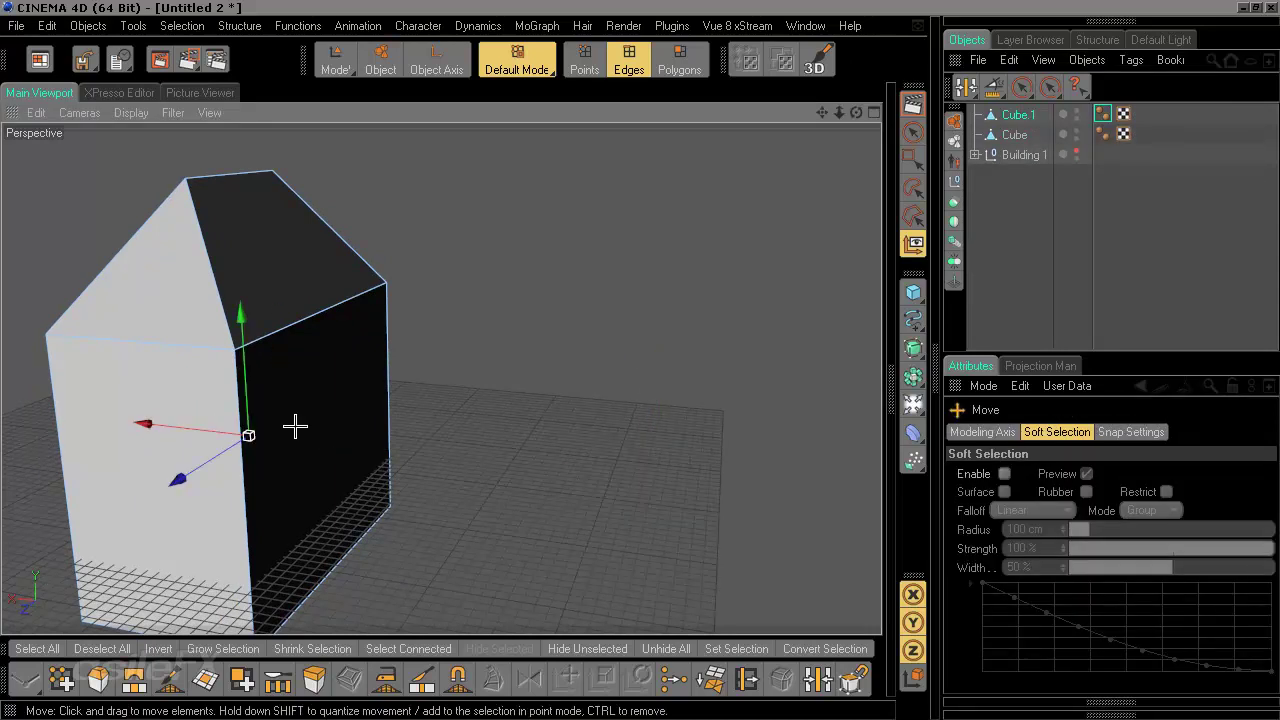
- Switch to Model mode and move the duplicated building along X so it stands beside the original
left_click(1155, 162)
left_click(1019, 116)
left_click(330, 51)
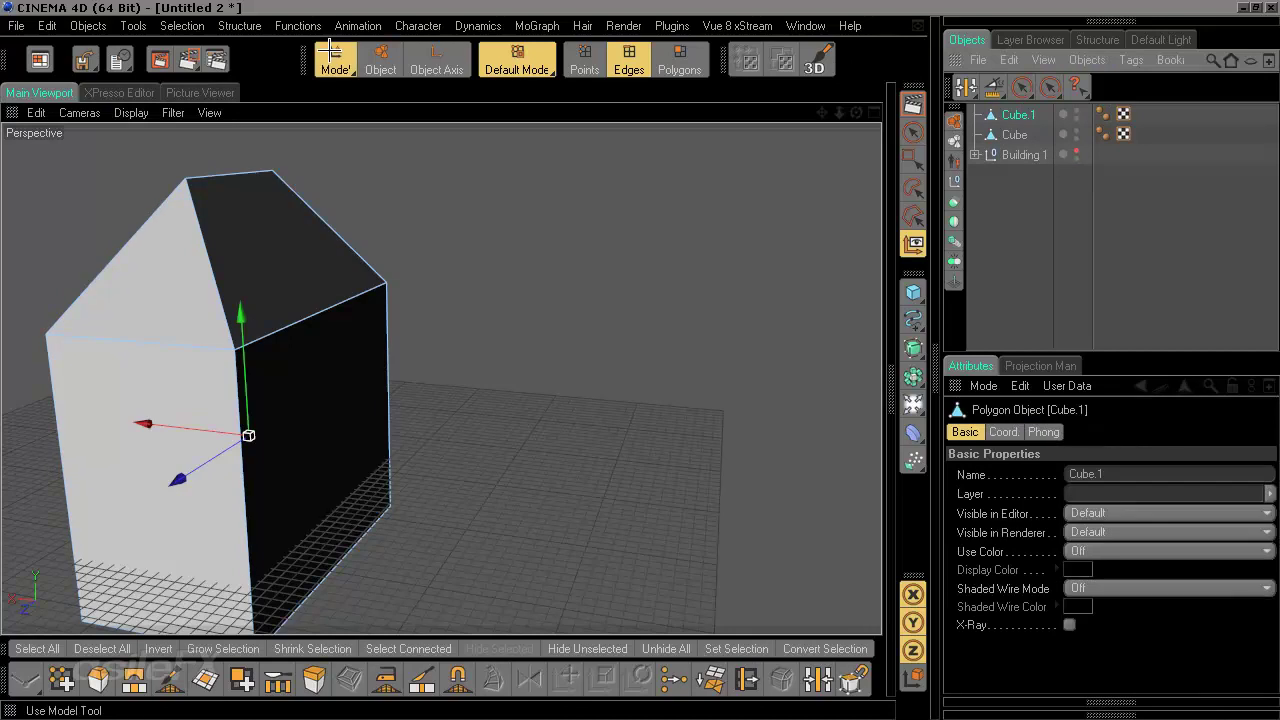
left_click_drag(250, 440, 494, 475)
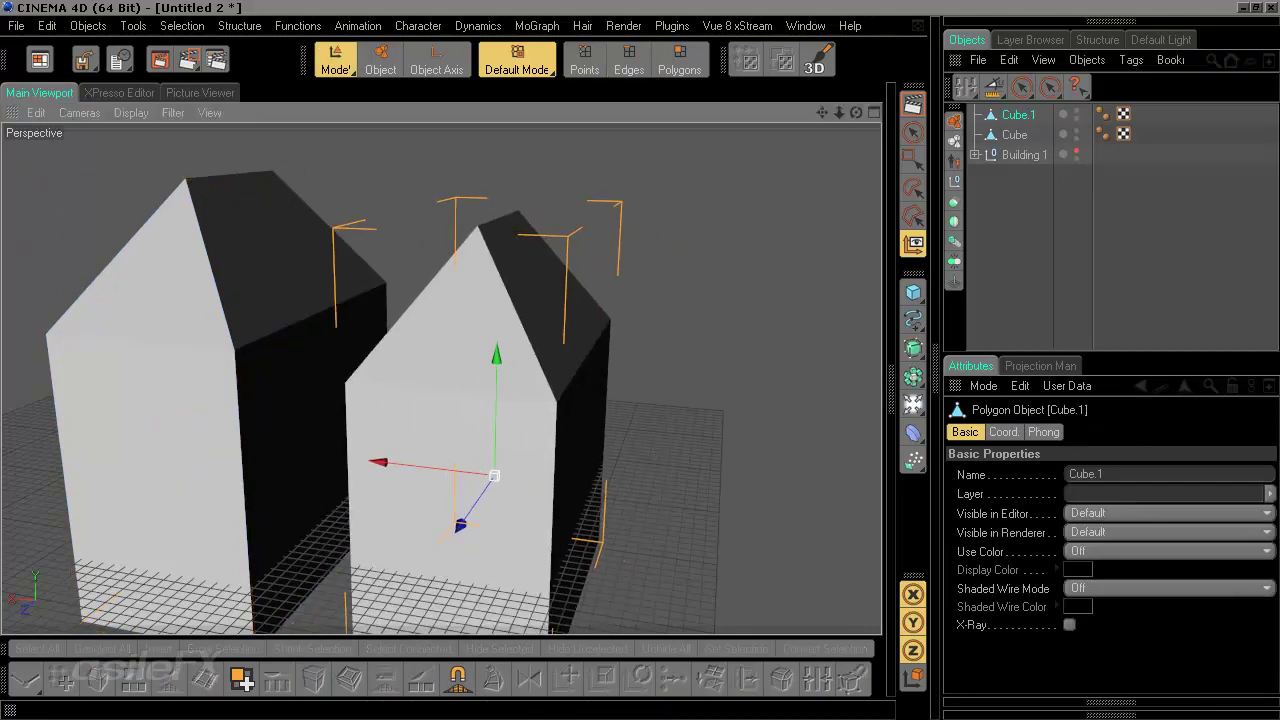
key("ctrl+z")
left_click_drag(149, 421, 417, 454)
- Look at the duplicated building from the front and delete it
left_click_drag(441, 409, 671, 354, "alt")
middle_click_drag(710, 342, 722, 410, "alt")
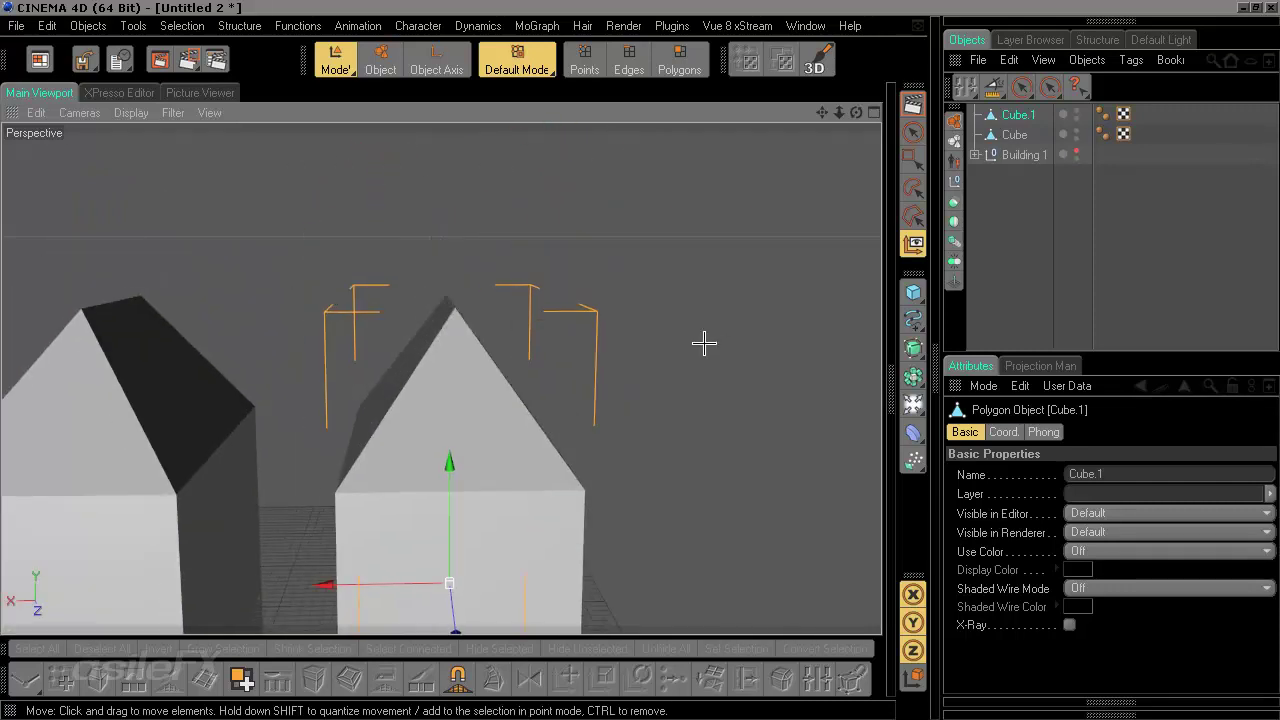
scroll(704, 343, "up", 2)
key("Delete")
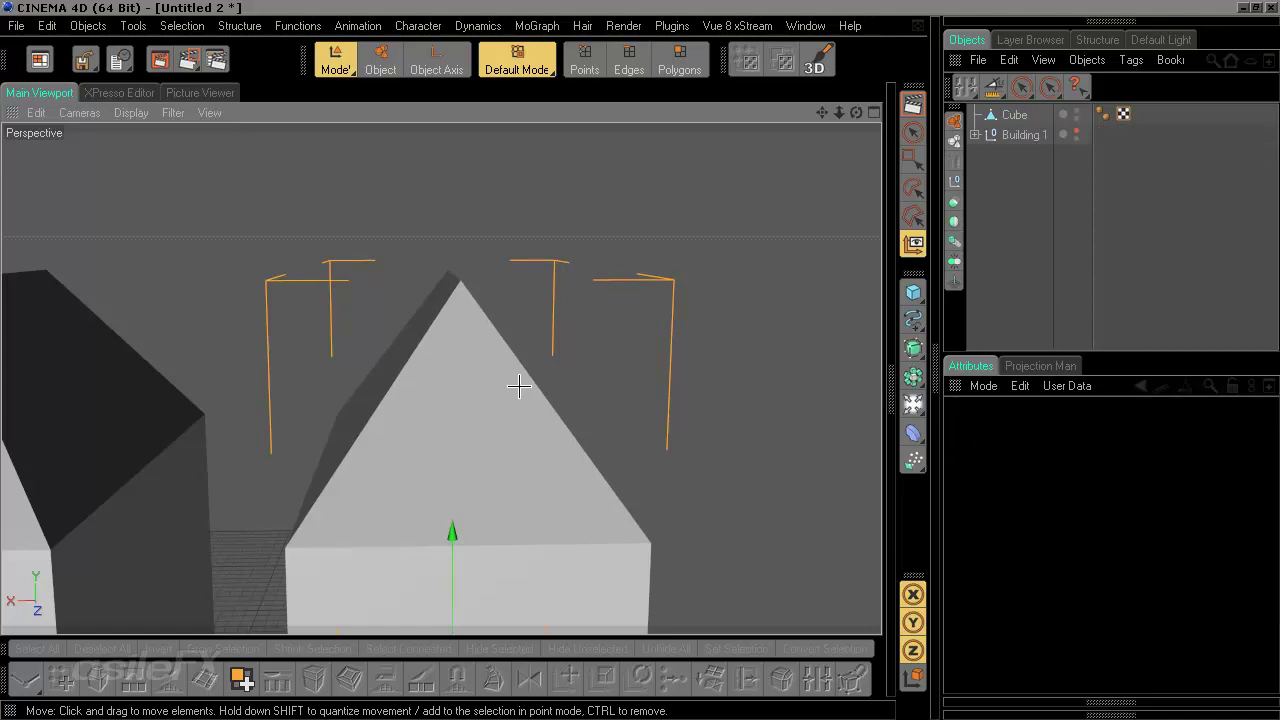
- Hide the second building in both the editor and the renderer
left_click_drag(520, 383, 237, 380, "alt")
scroll(239, 401, "down", 1)
middle_click_drag(565, 419, 422, 353, "alt")
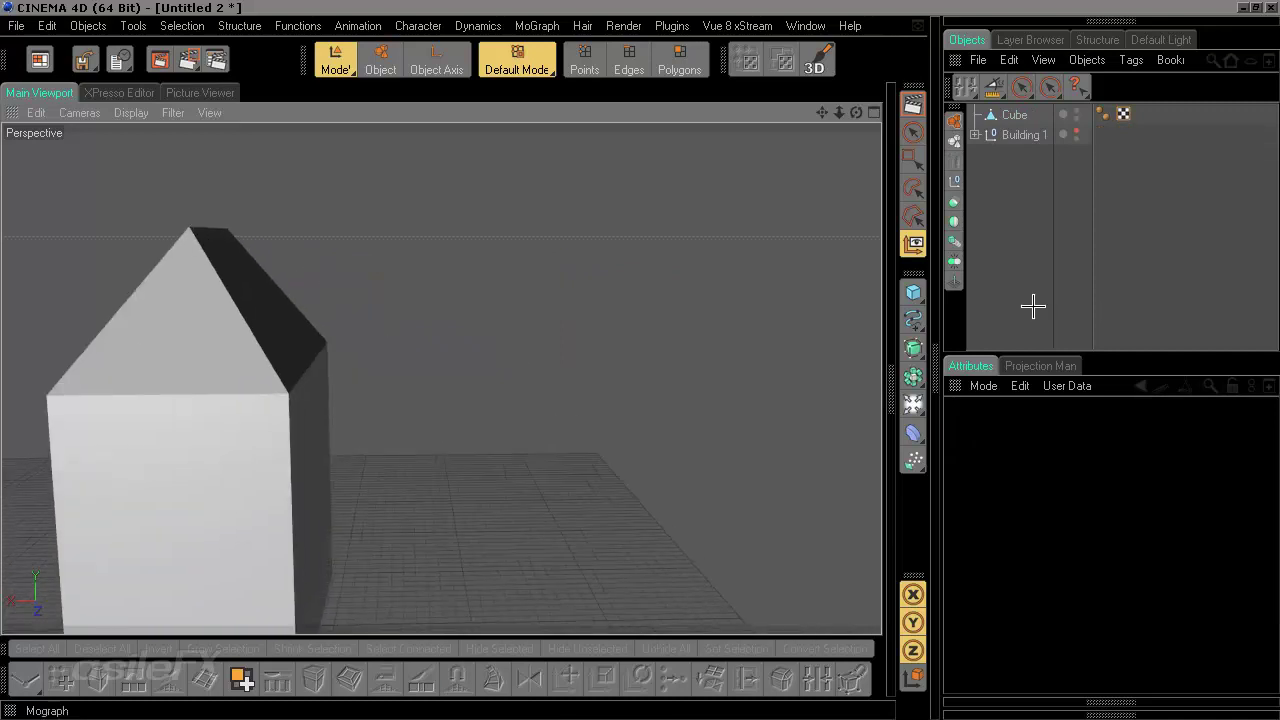
left_click(1074, 113)
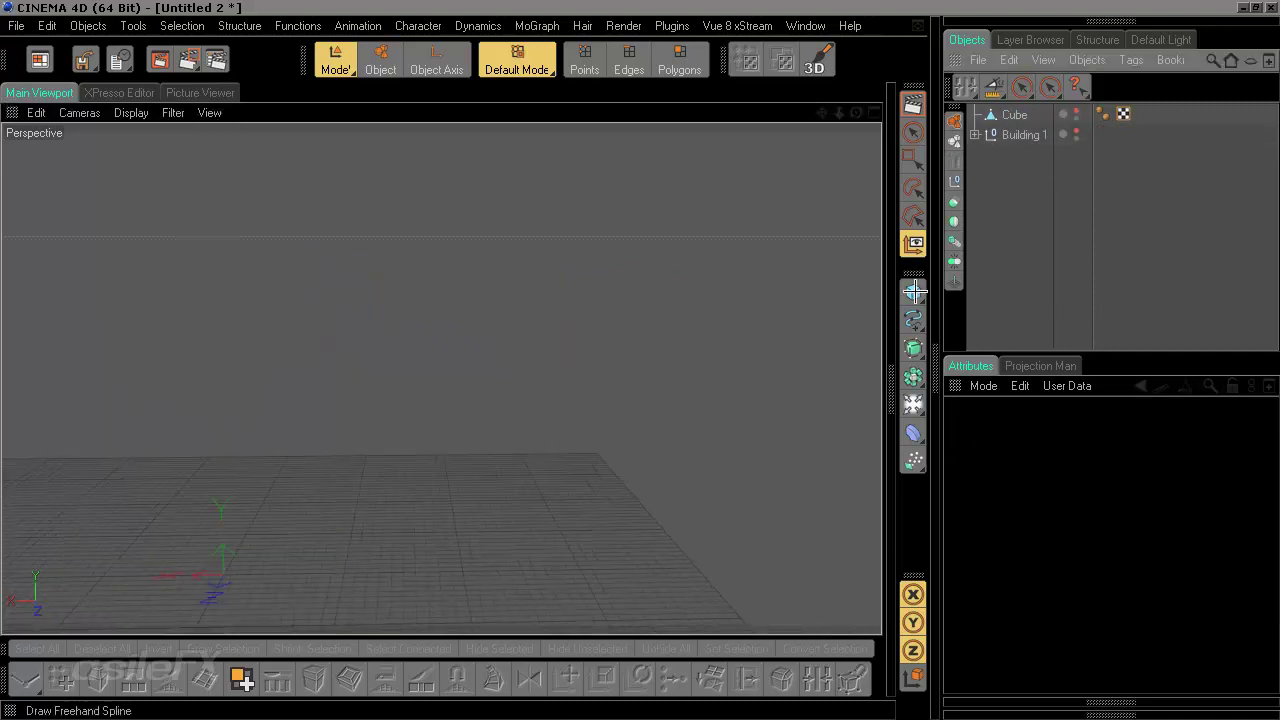
- Add a new 200 cm cube and raise it along Y so most of it stands above the ground grid
left_click(241, 679)
left_click_drag(243, 413, 345, 437, "alt")
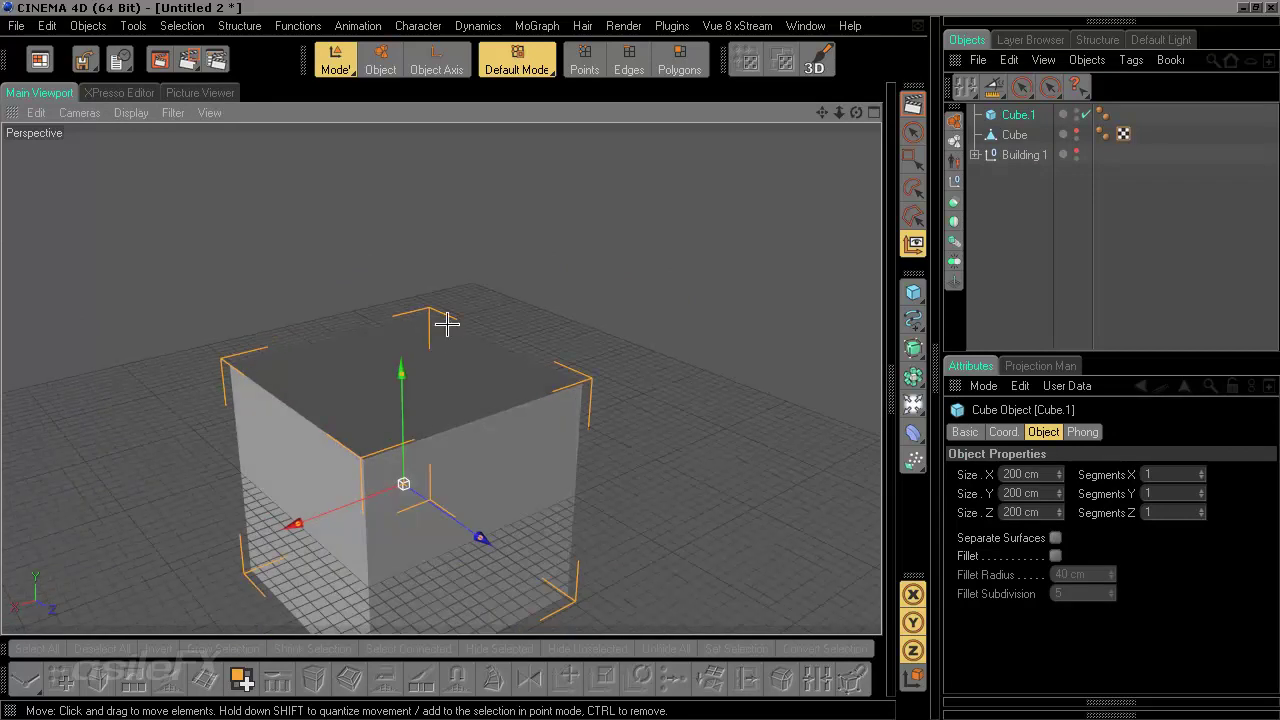
left_click_drag(403, 371, 401, 291)
- Make the new cube editable and select its top polygon with Live Selection in polygon editing
left_click_drag(479, 340, 540, 430, "alt")
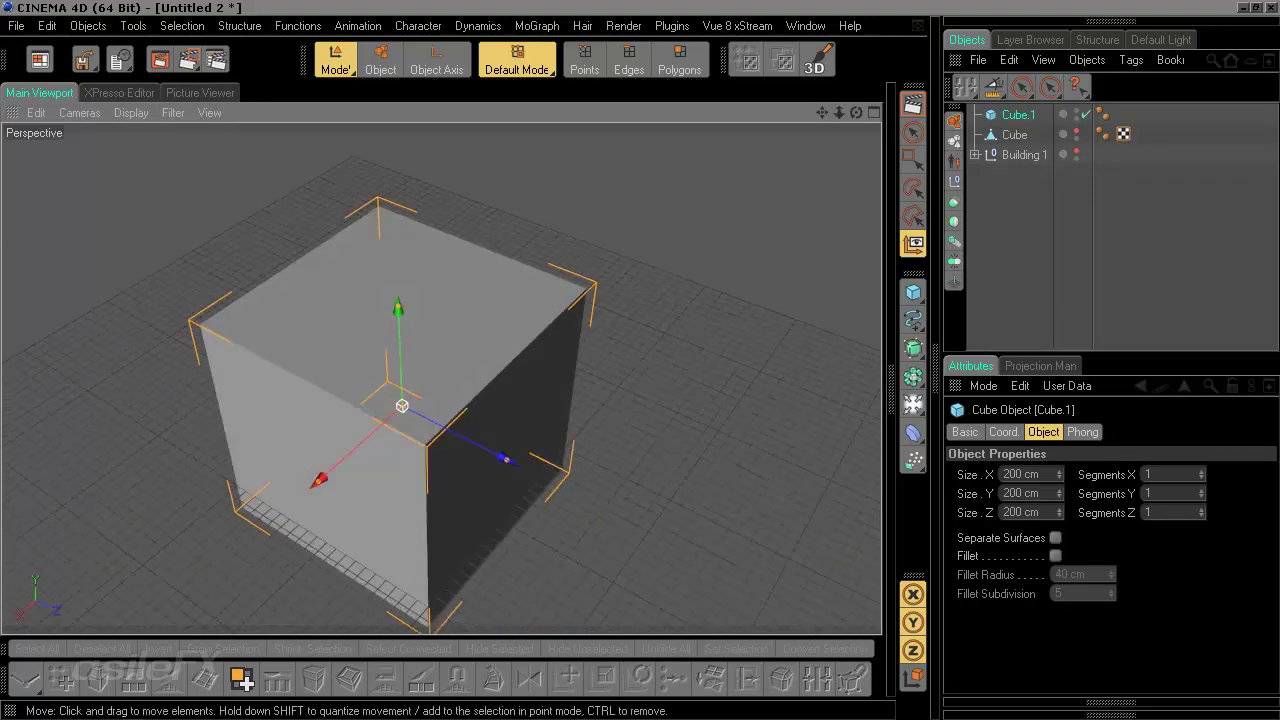
middle_click_drag(479, 340, 496, 542, "alt")
left_click_drag(496, 542, 525, 452, "alt")
left_click_drag(605, 357, 614, 374, "alt")
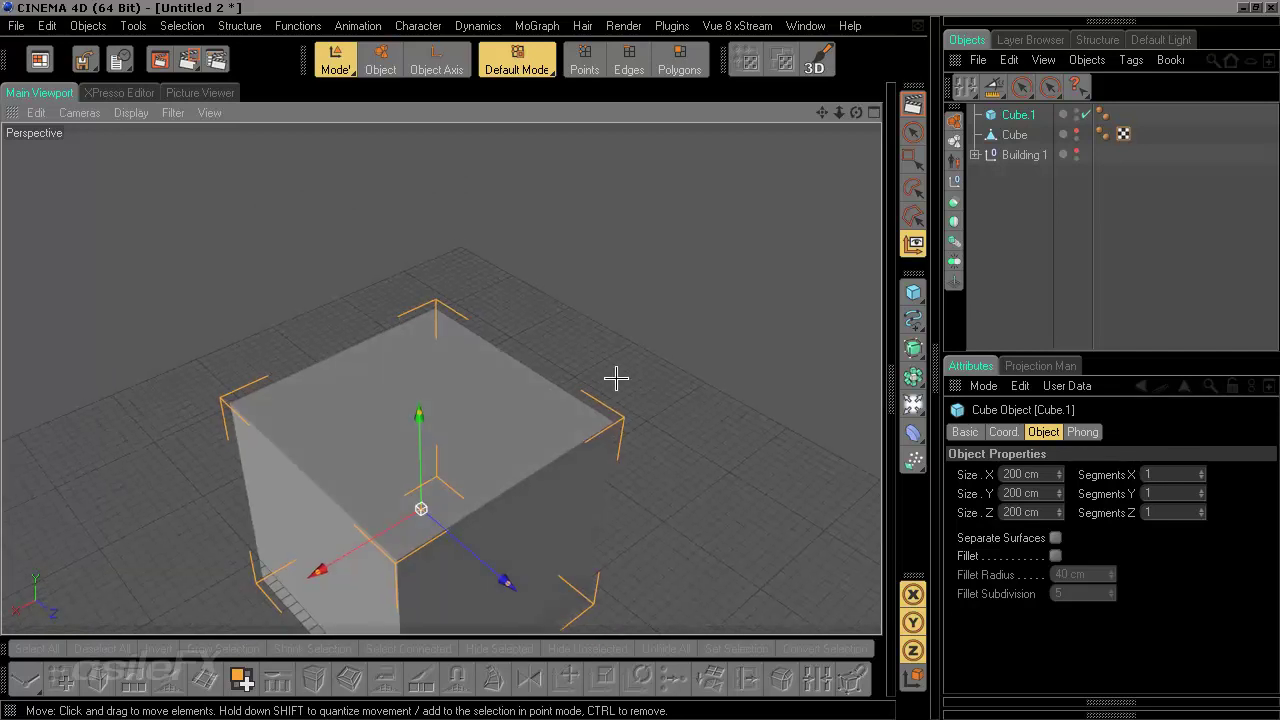
key("c")
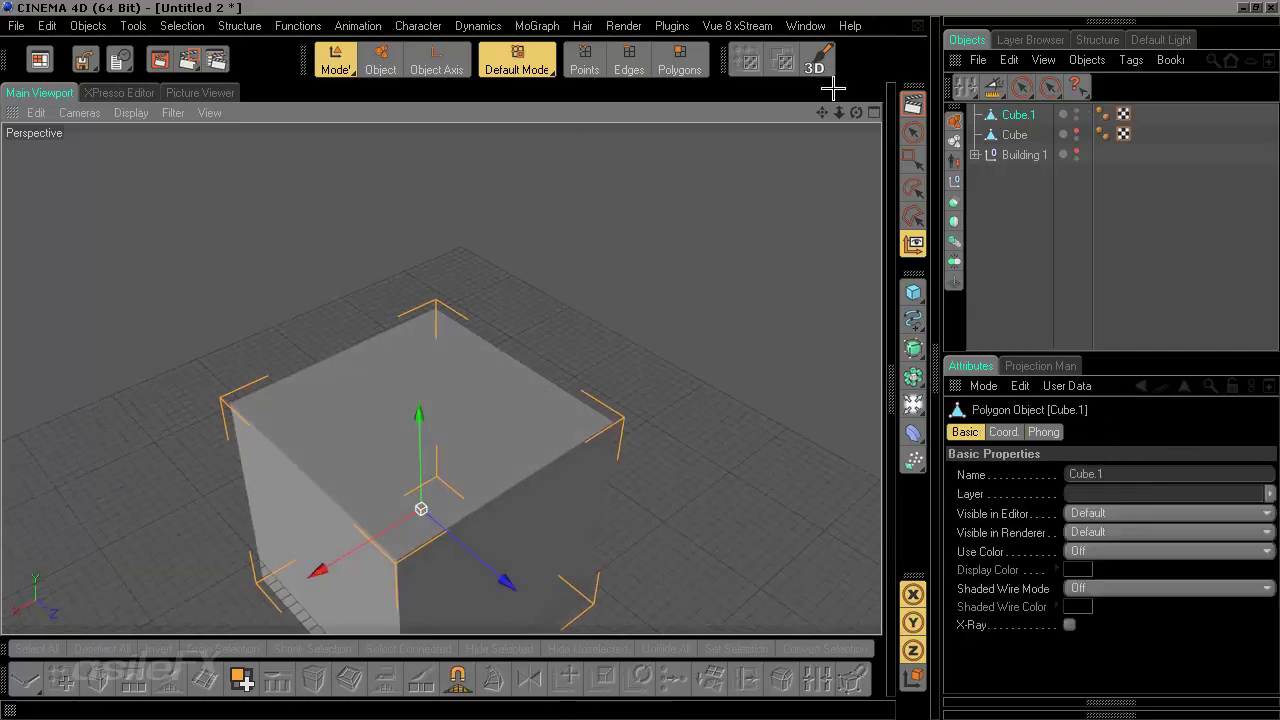
left_click(912, 134)
left_click(680, 65)
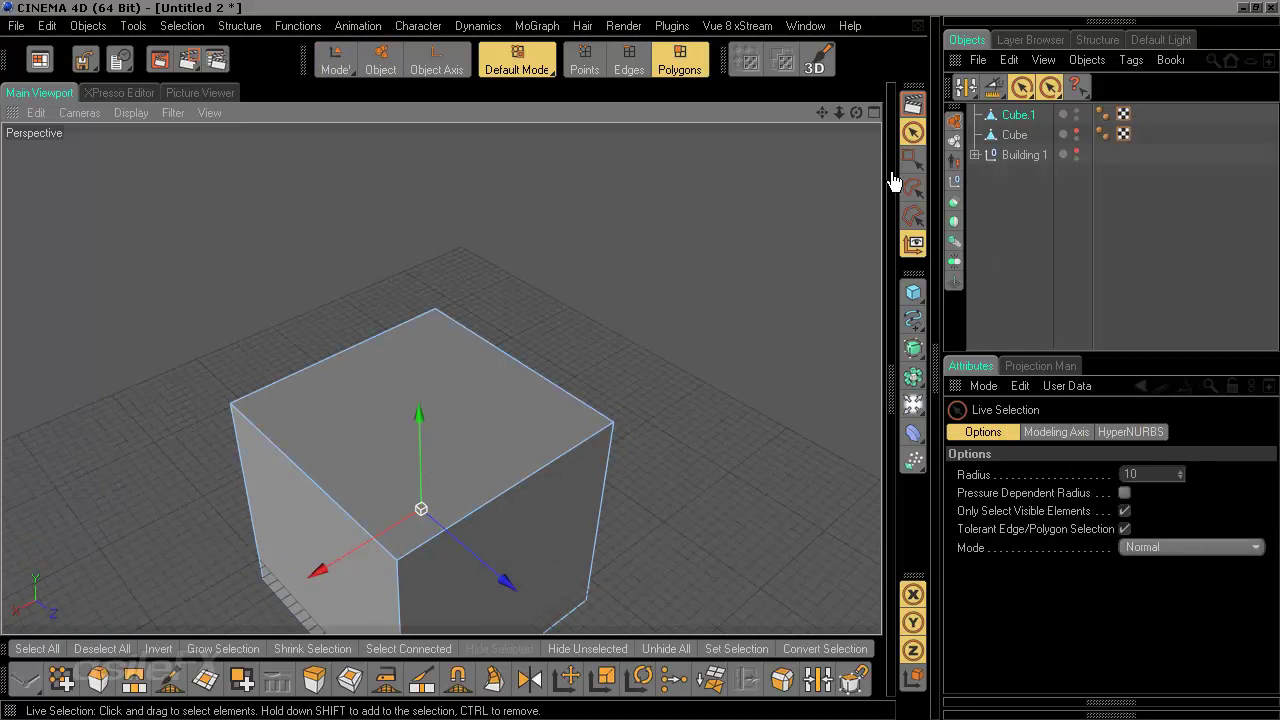
left_click(401, 391)
- Inset the new cube's top polygon with Extrude Inner by about 83.2 cm, leaving a small square at its centre
left_click_drag(474, 543, 474, 508, "alt")
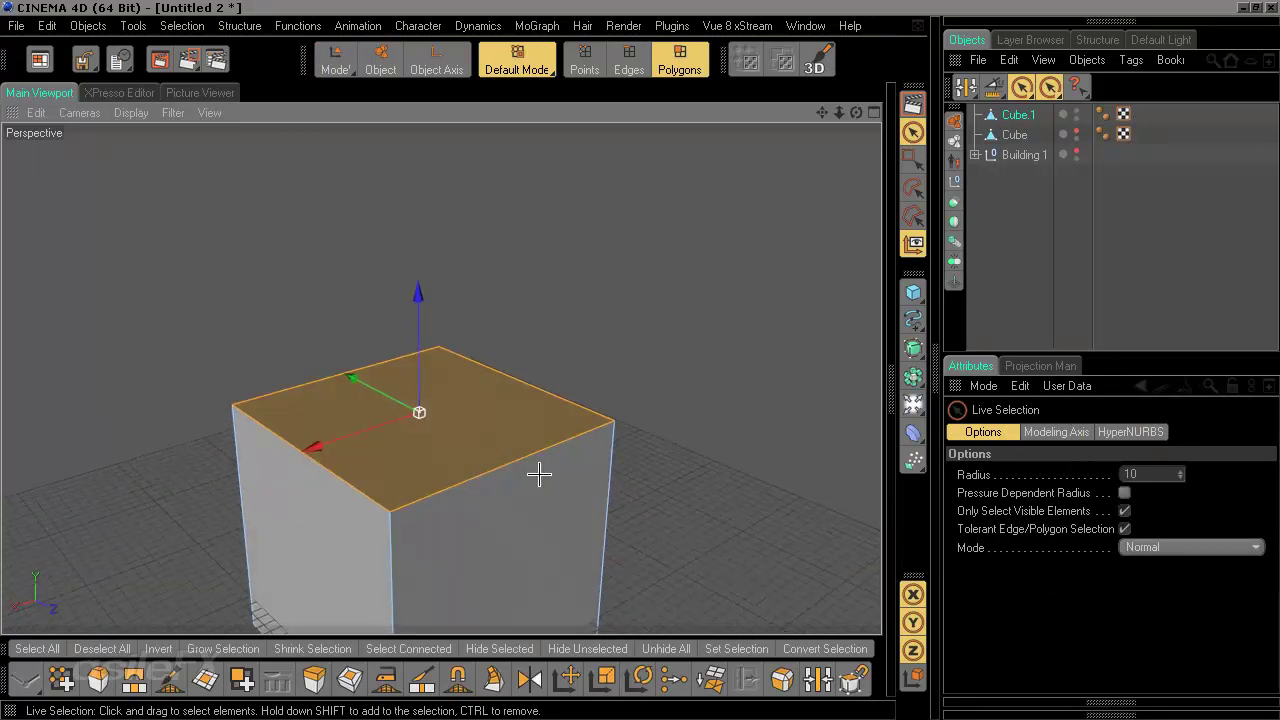
left_click(350, 679)
left_click_drag(700, 309, 610, 309)
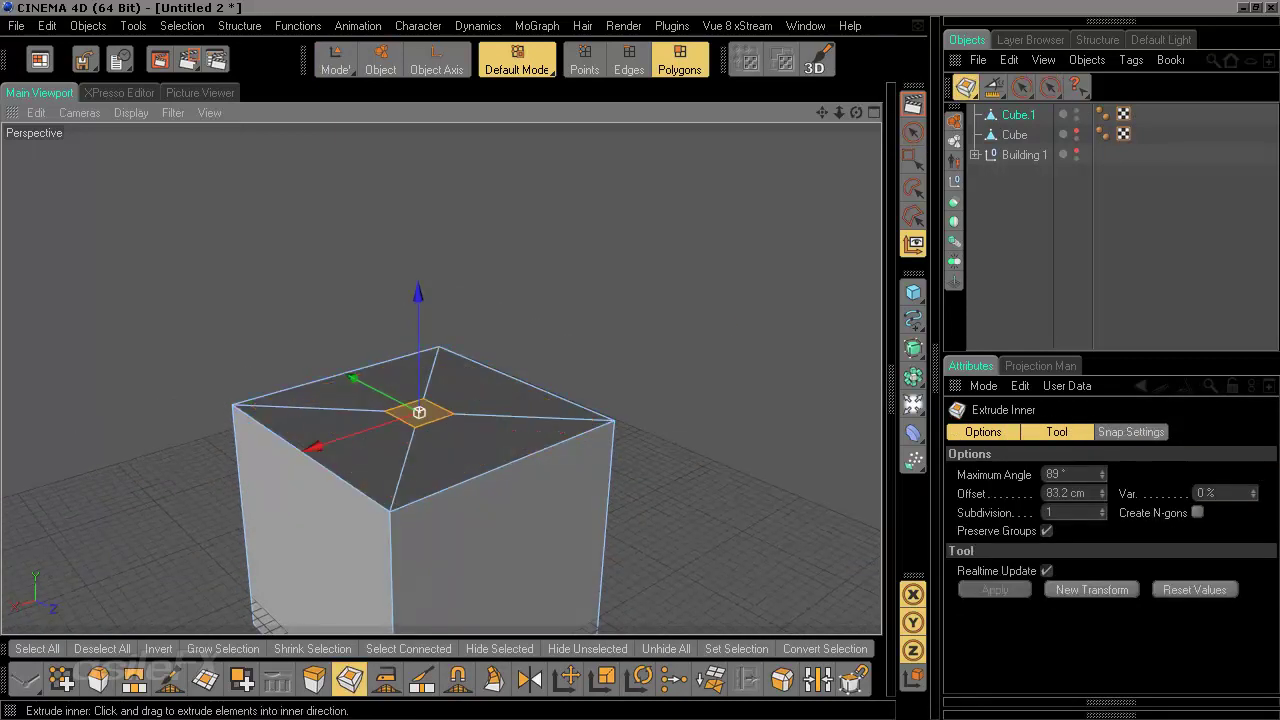
- Raise the small top square along its vertical axis to form a steep, flat-tipped roof
key("e")
left_click_drag(420, 350, 617, 330)
right_click_drag(617, 330, 630, 330, "alt")
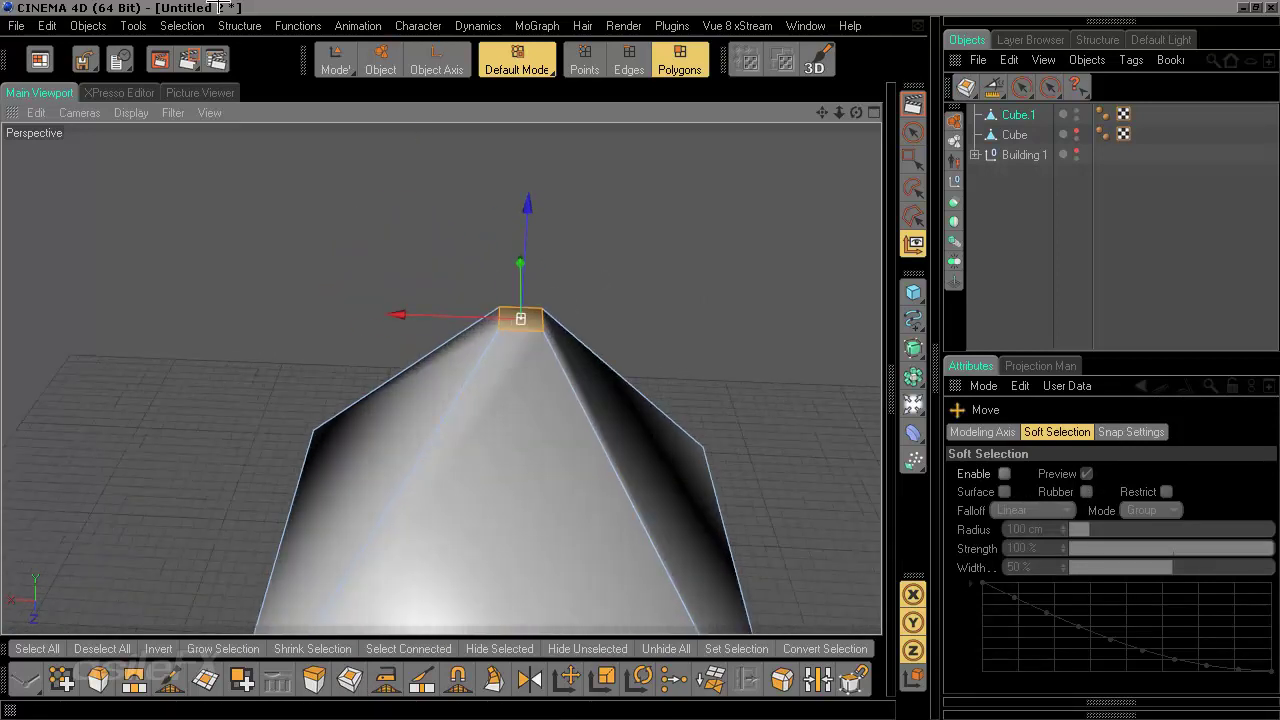
- Convert the roof-tip polygon selection to a point selection using Convert Selection
left_click(316, 23)
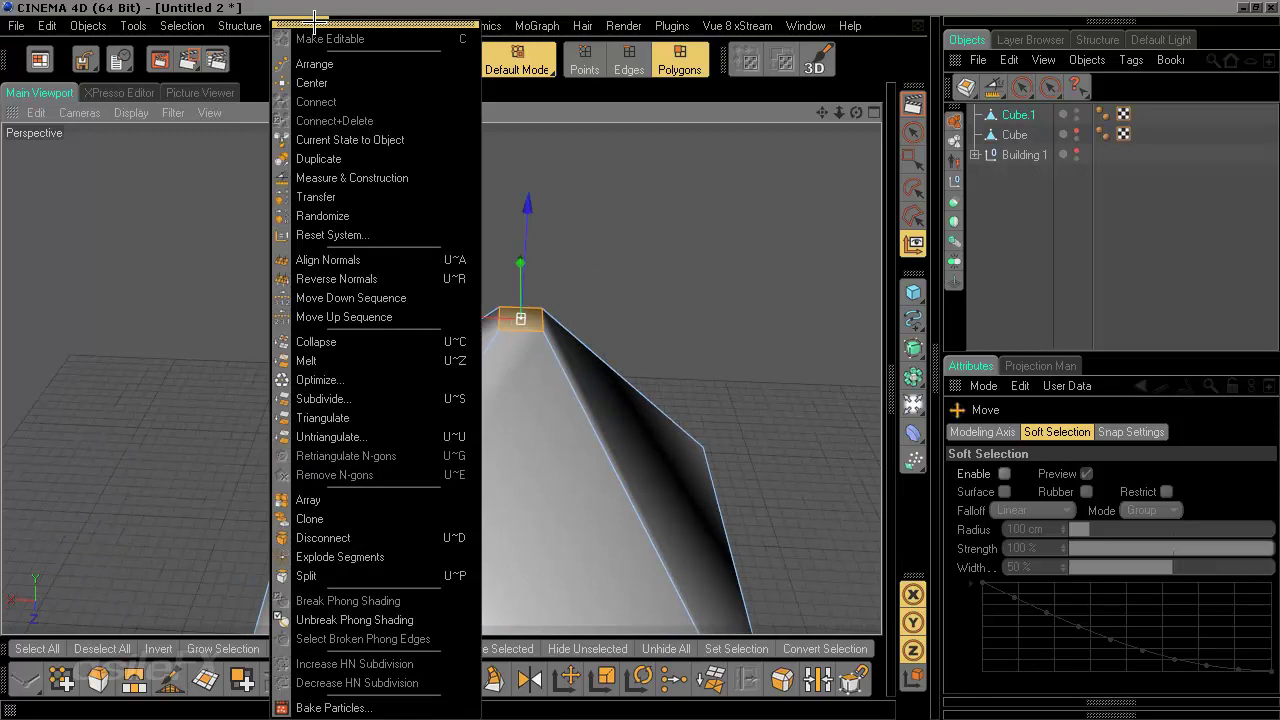
mouse_move(182, 25)
left_click(229, 274)
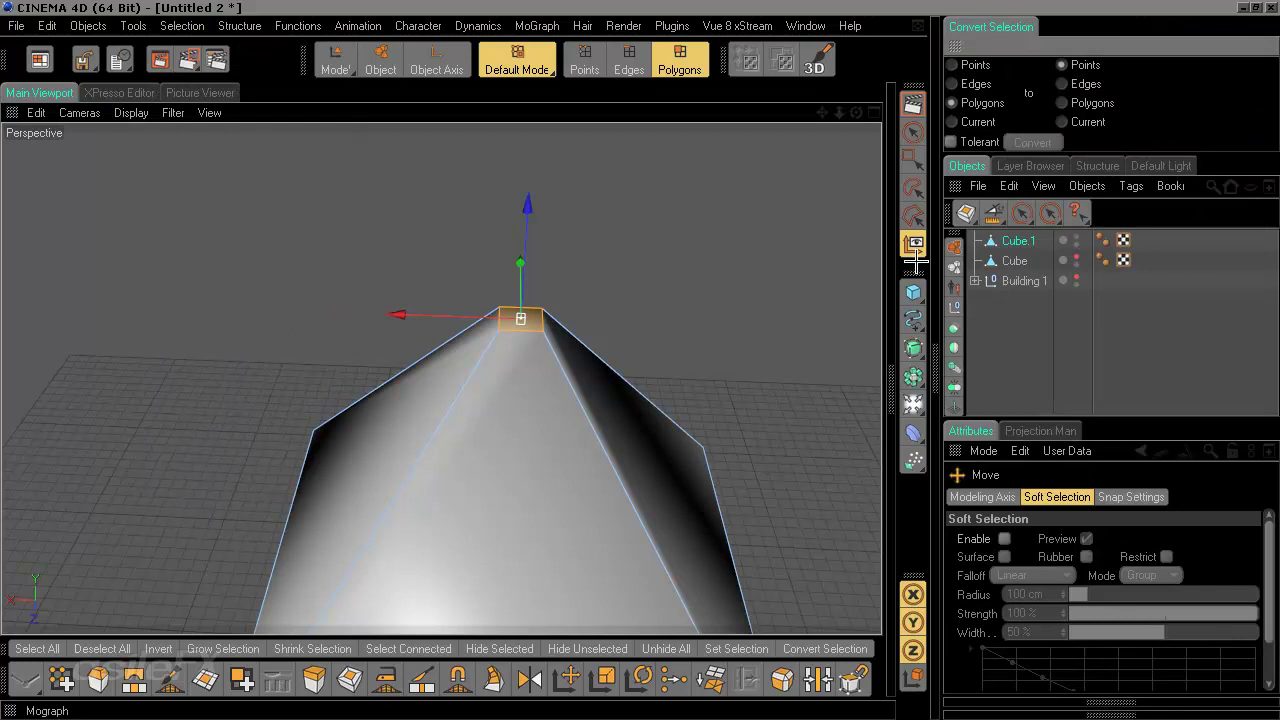
left_click_drag(666, 223, 658, 242, "alt")
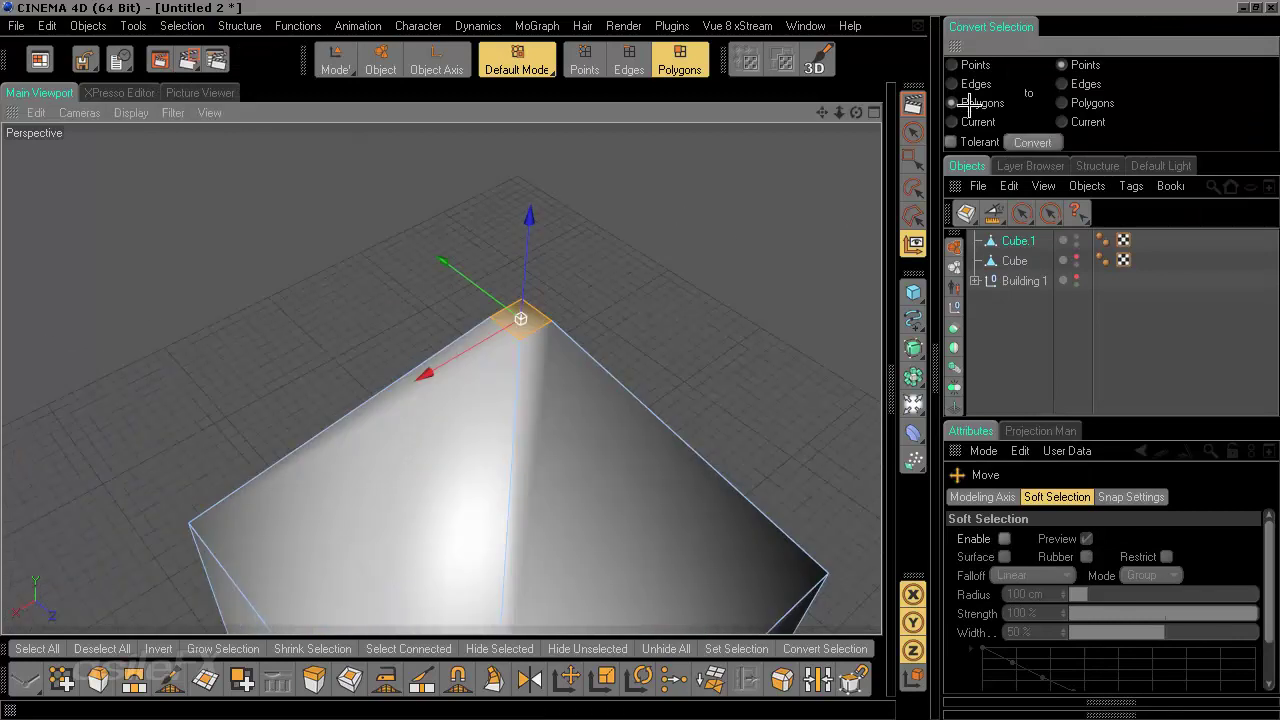
left_click(1032, 142)
left_click_drag(637, 355, 679, 320)
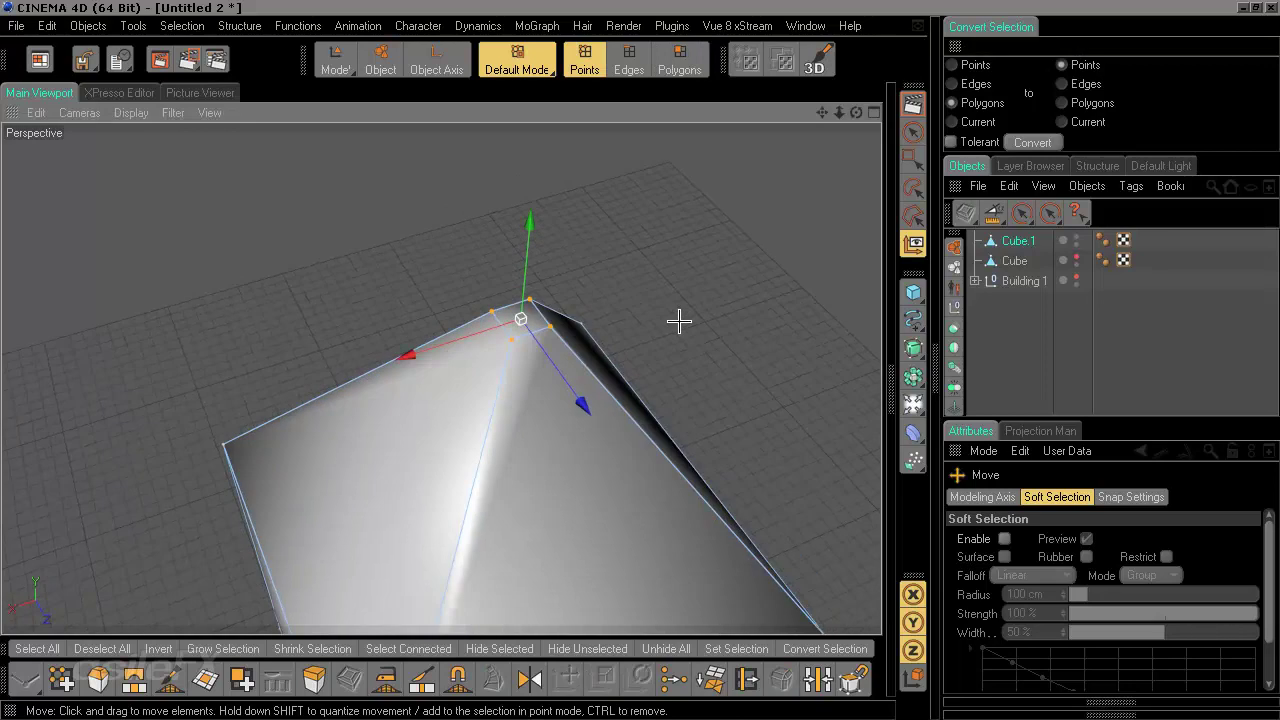
- Weld the four selected roof-tip points together at their centre to form a pyramid roof
key("m")
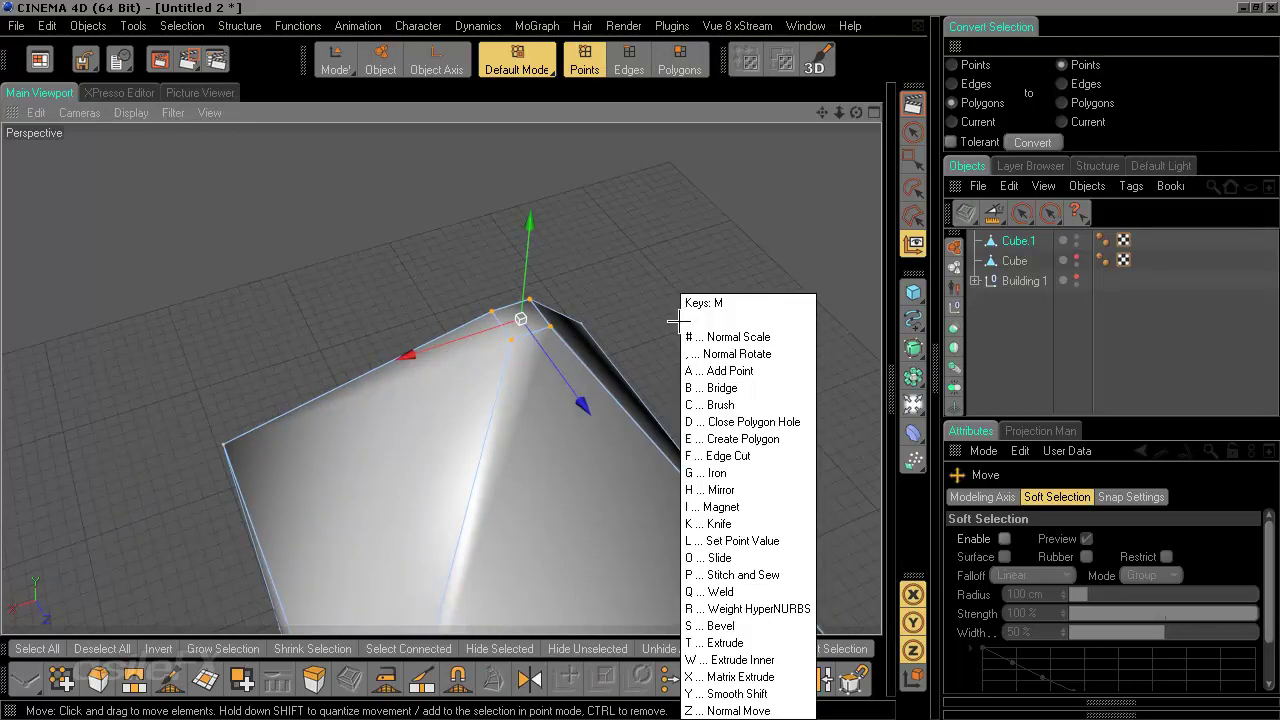
key("q")
left_click(522, 317)
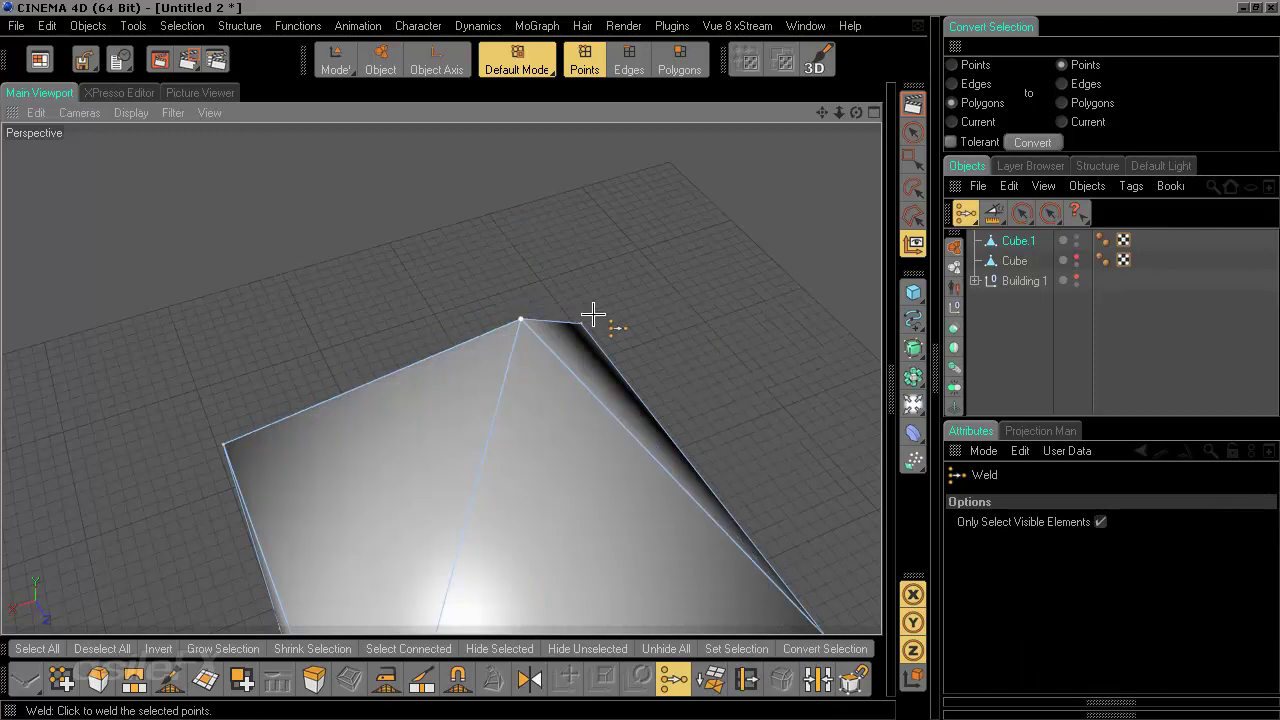
left_click_drag(594, 315, 663, 314, "alt")
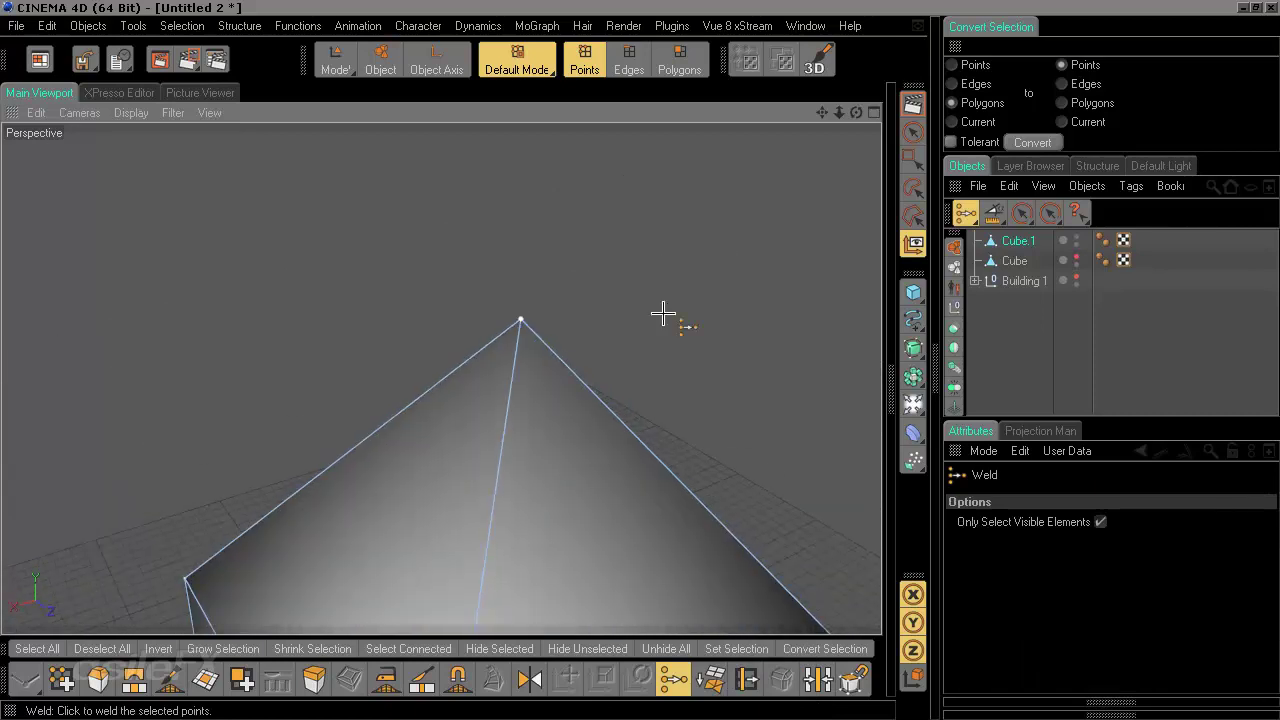
right_click_drag(663, 314, 563, 360, "alt")
middle_click_drag(565, 434, 577, 364, "alt")
left_click_drag(510, 535, 605, 490, "alt")
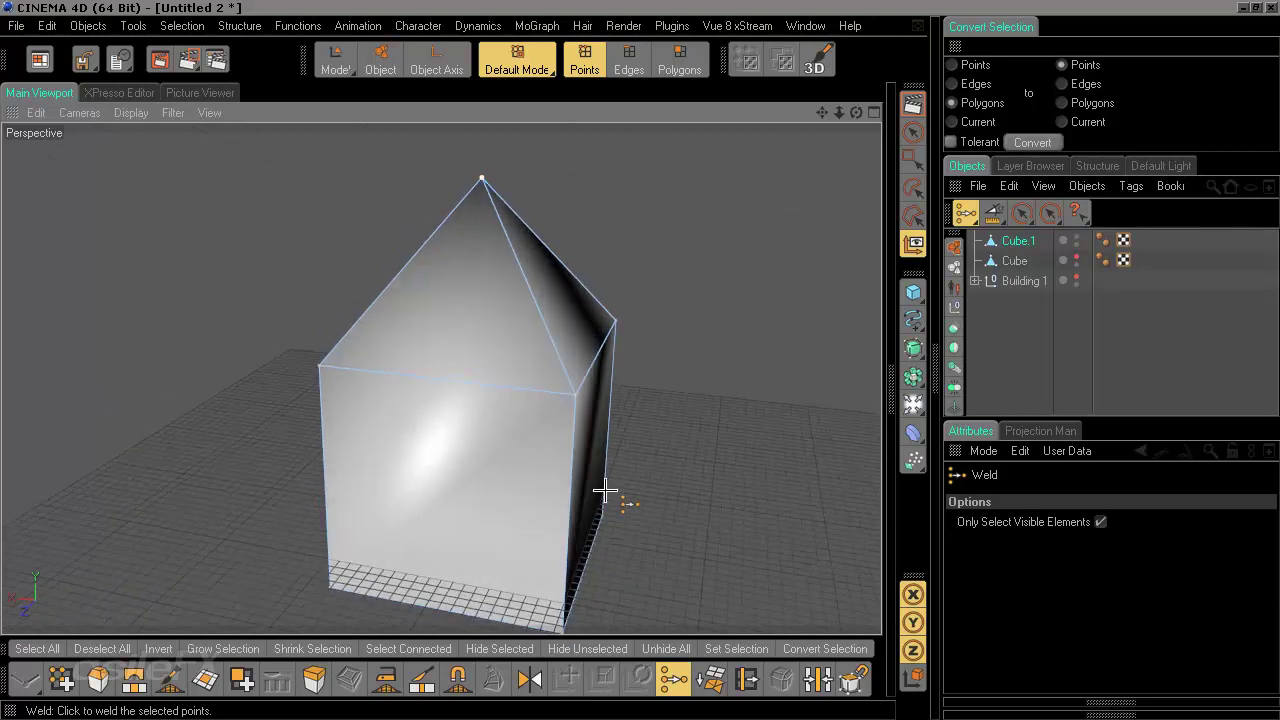
- Fold away the Convert Selection palette to give the object list its full height
left_click(961, 53, "ctrl")
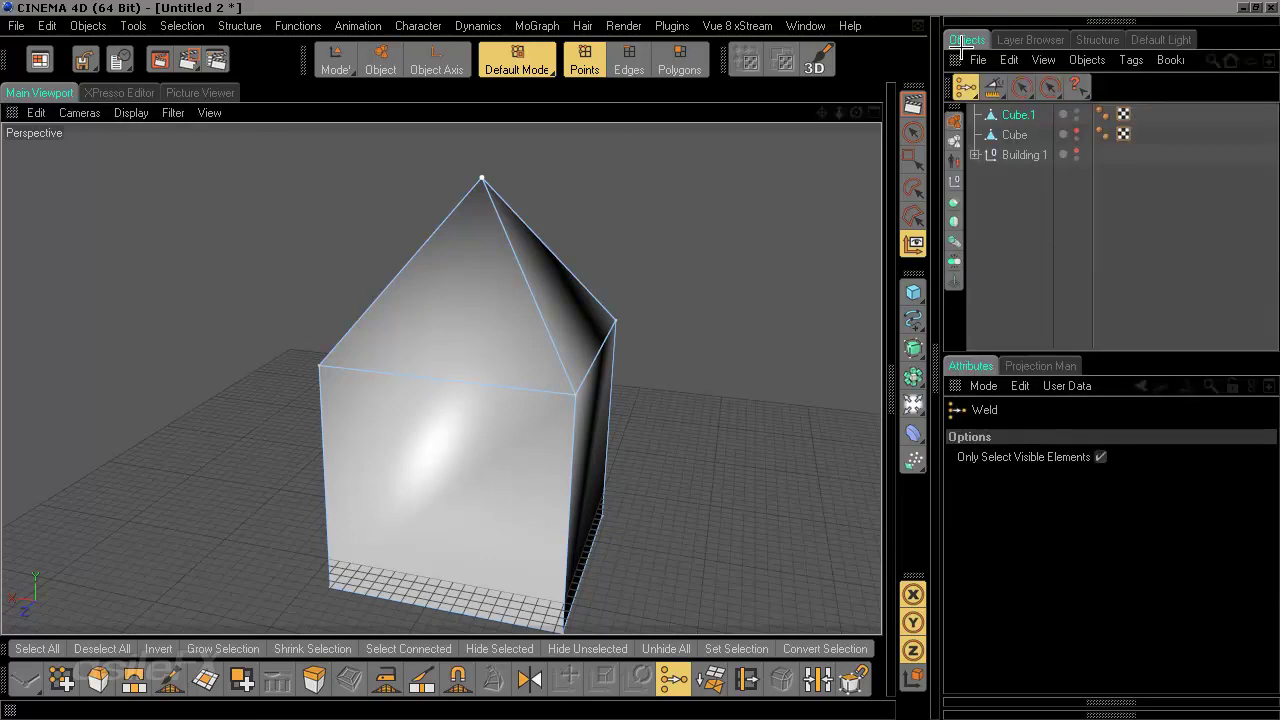
left_click(1120, 20, "ctrl")
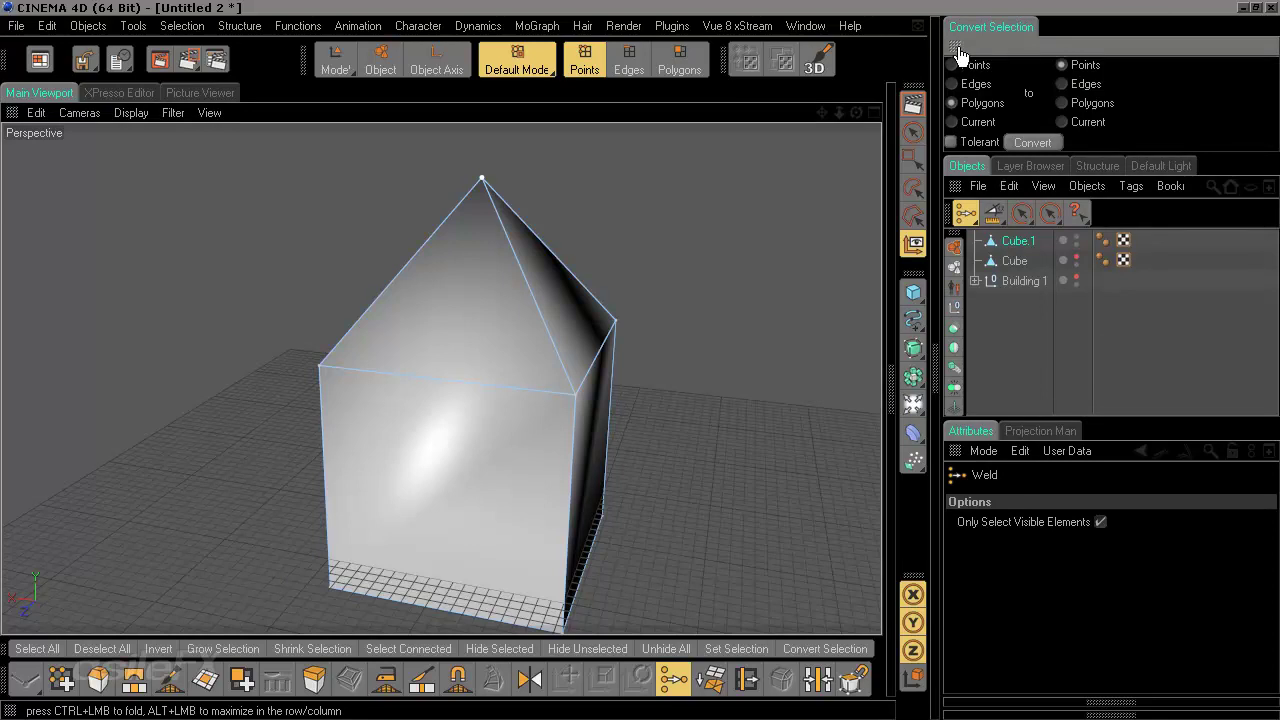
left_click(961, 53, "ctrl")
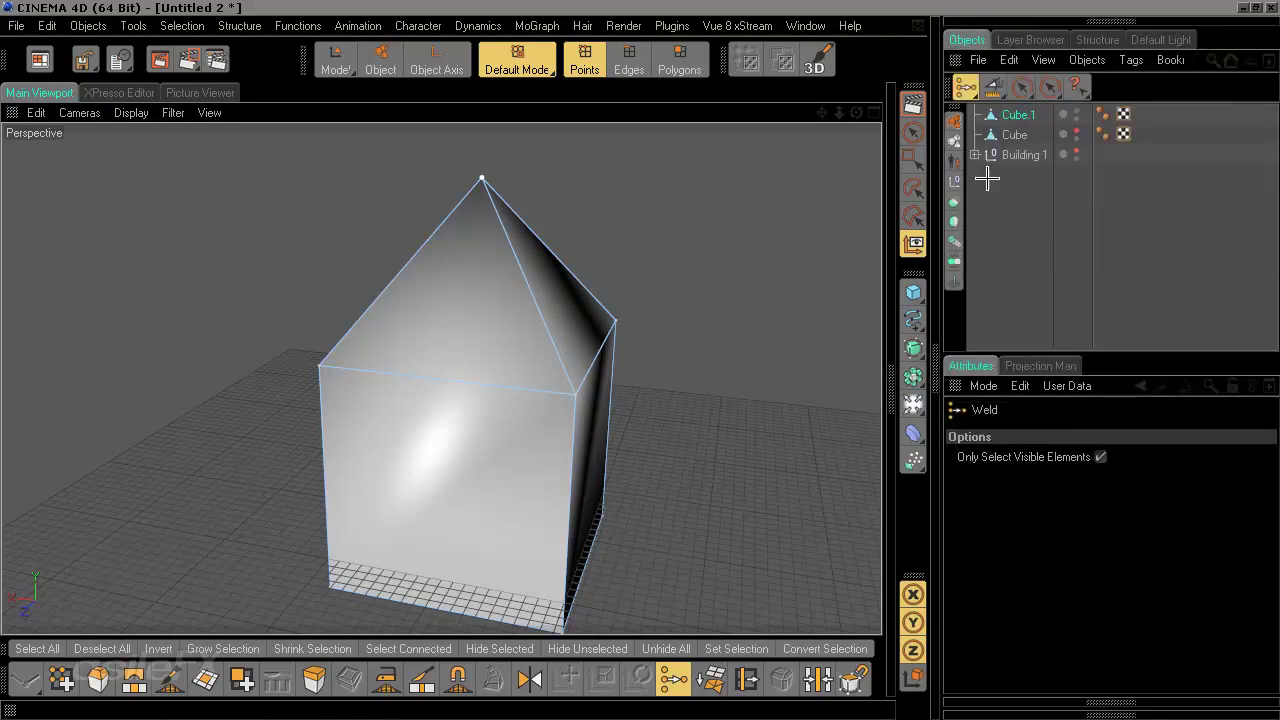
left_click(936, 392, "ctrl")
left_click(860, 43, "ctrl")
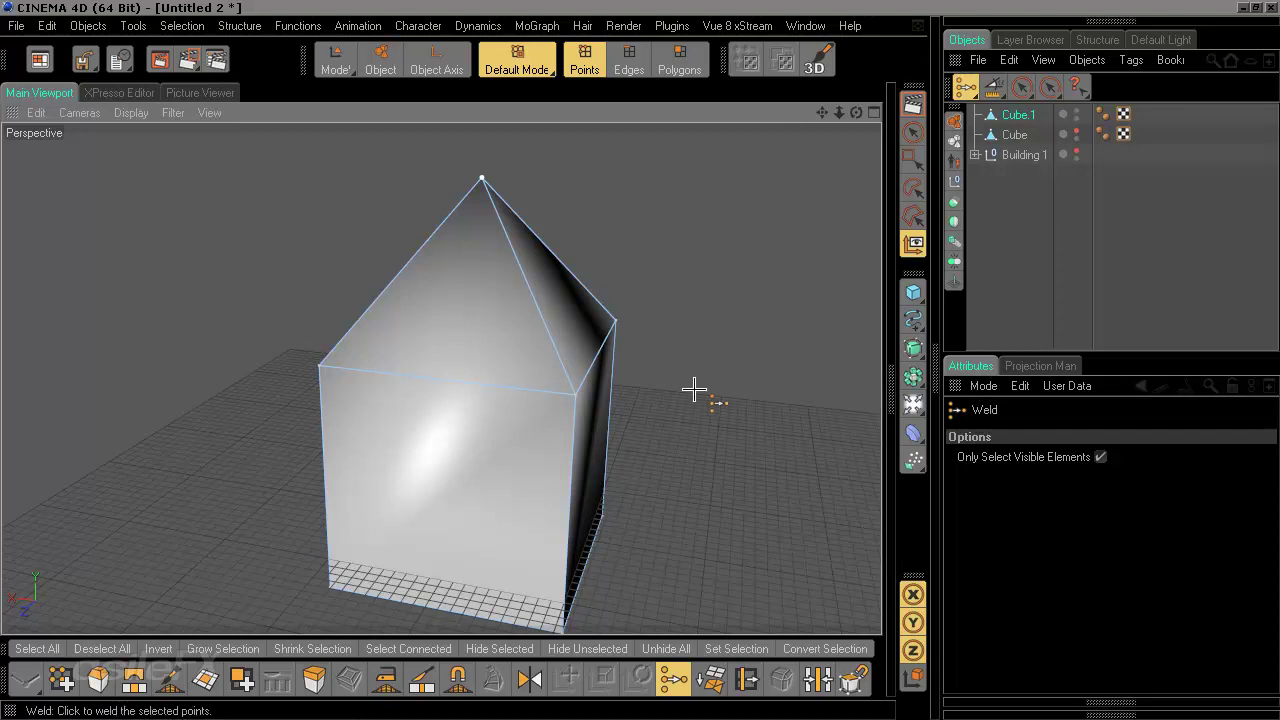
- Return to model mode and set the pyramid-roofed building's Phong angle to 22°
scroll(674, 388, "up", 3)
middle_click_drag(657, 400, 634, 503, "alt")
left_click(343, 54)
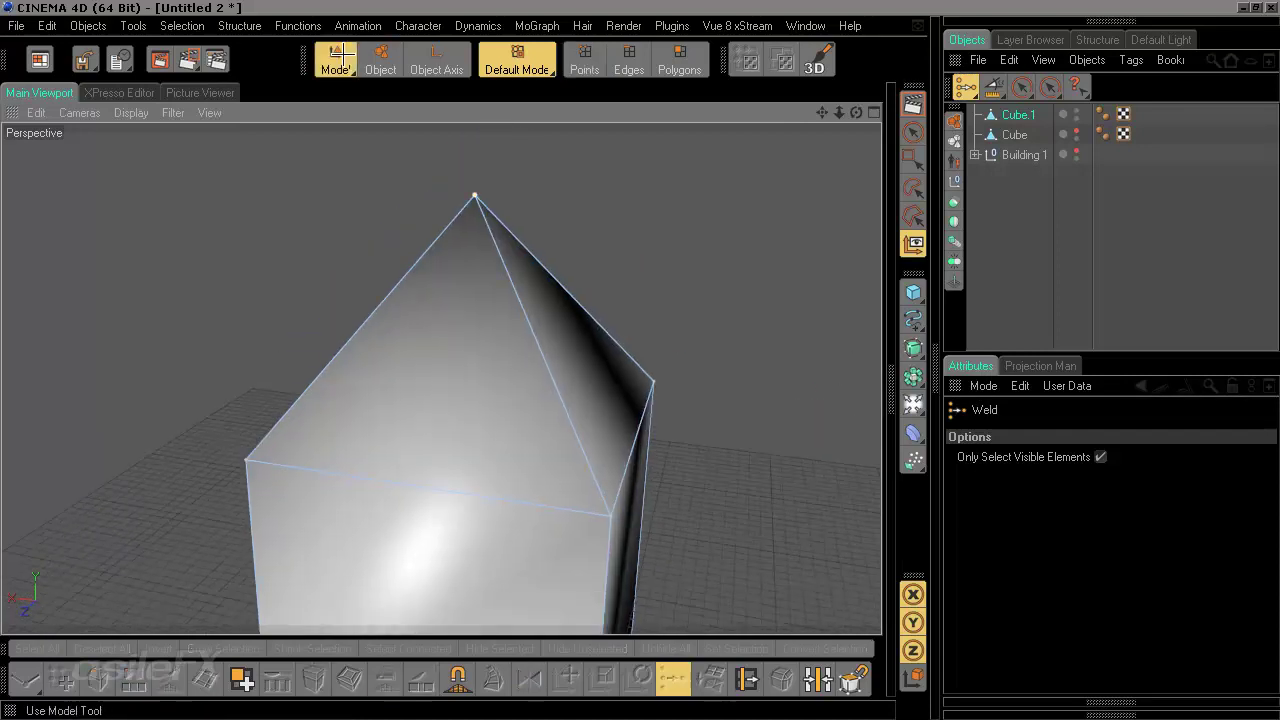
left_click_drag(823, 177, 700, 140, "alt")
left_click(1103, 114)
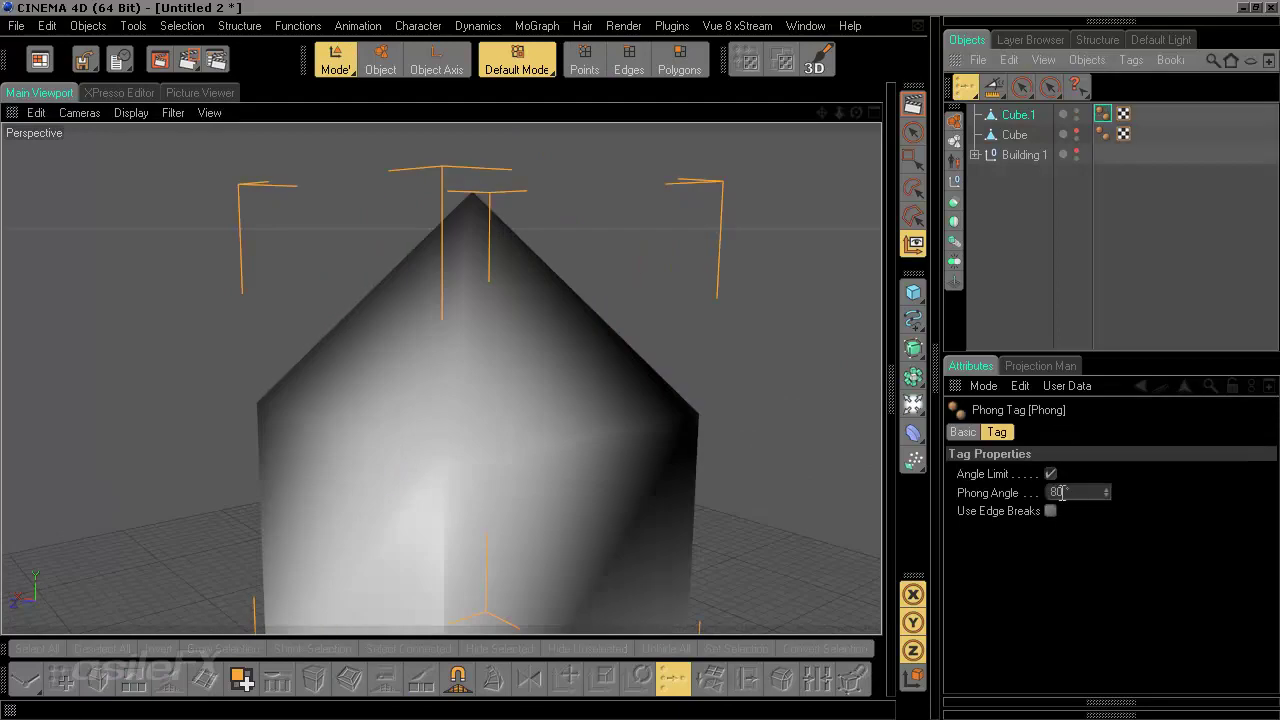
type("22")
key("Return")
scroll(378, 482, "down", 3)
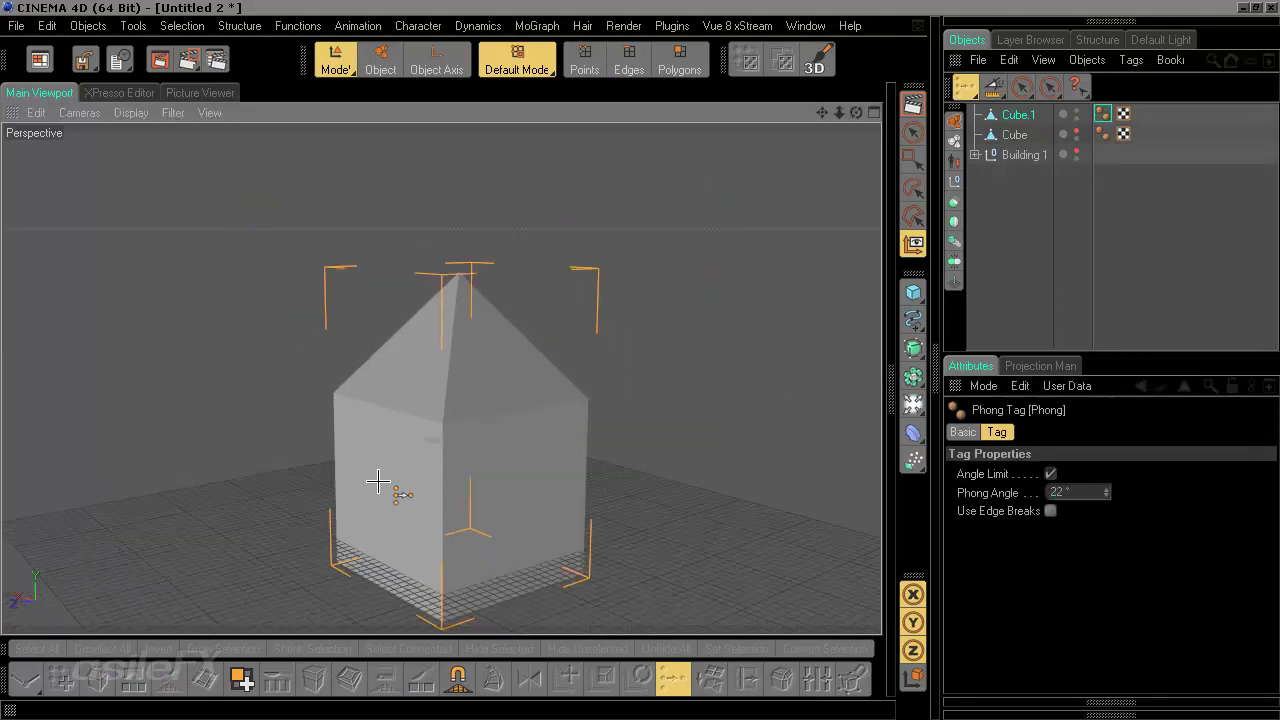
scroll(378, 482, "down", 2)
left_click_drag(443, 461, 424, 484, "alt")
- Hide the pyramid-roofed building, Cube.1, and deselect it
left_click(1077, 110, "alt")
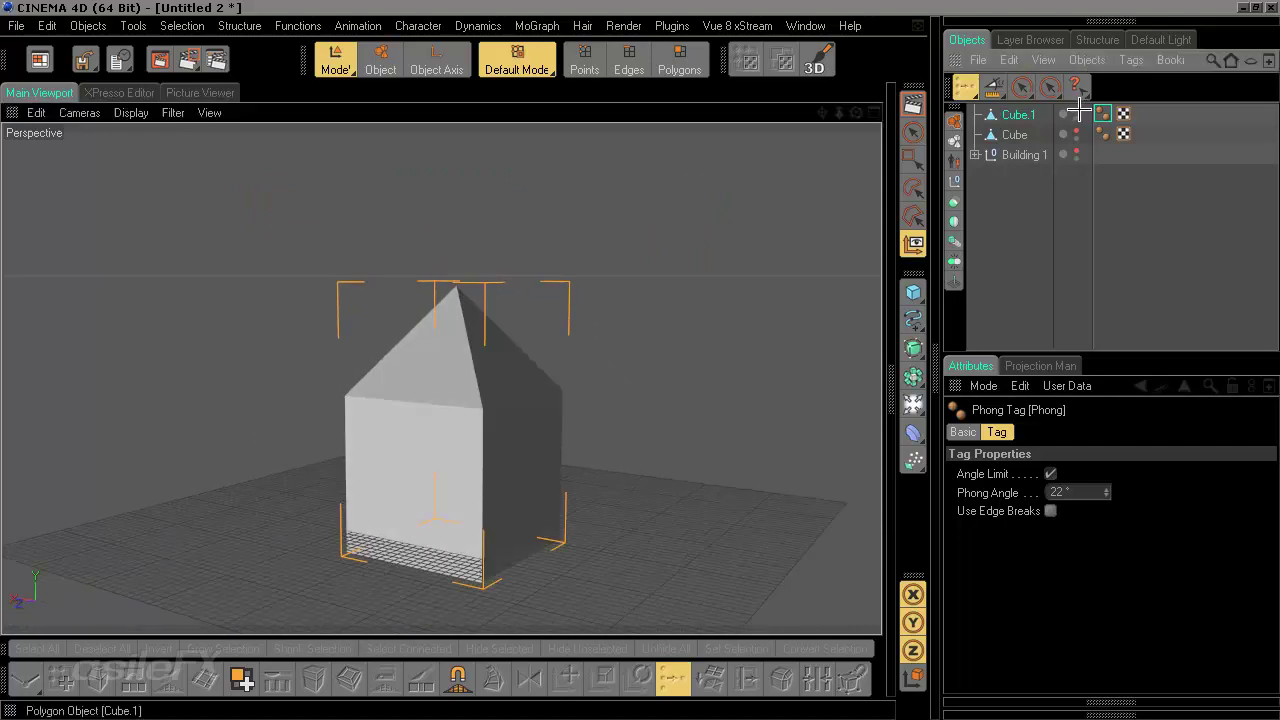
left_click(1077, 110, "alt")
left_click(1043, 258)
left_click(1017, 134)
left_click(1087, 167)
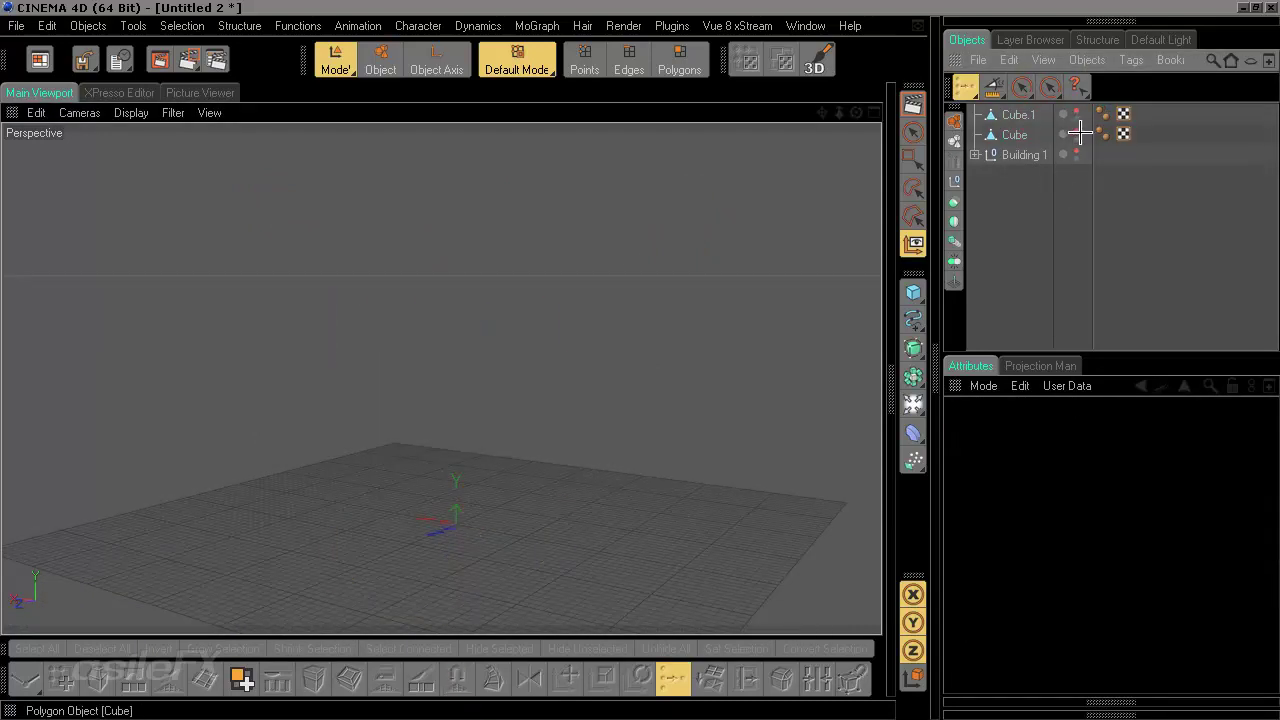
- Make the second building, Cube, visible again and inspect its ridged roof and walls
left_click(1075, 131)
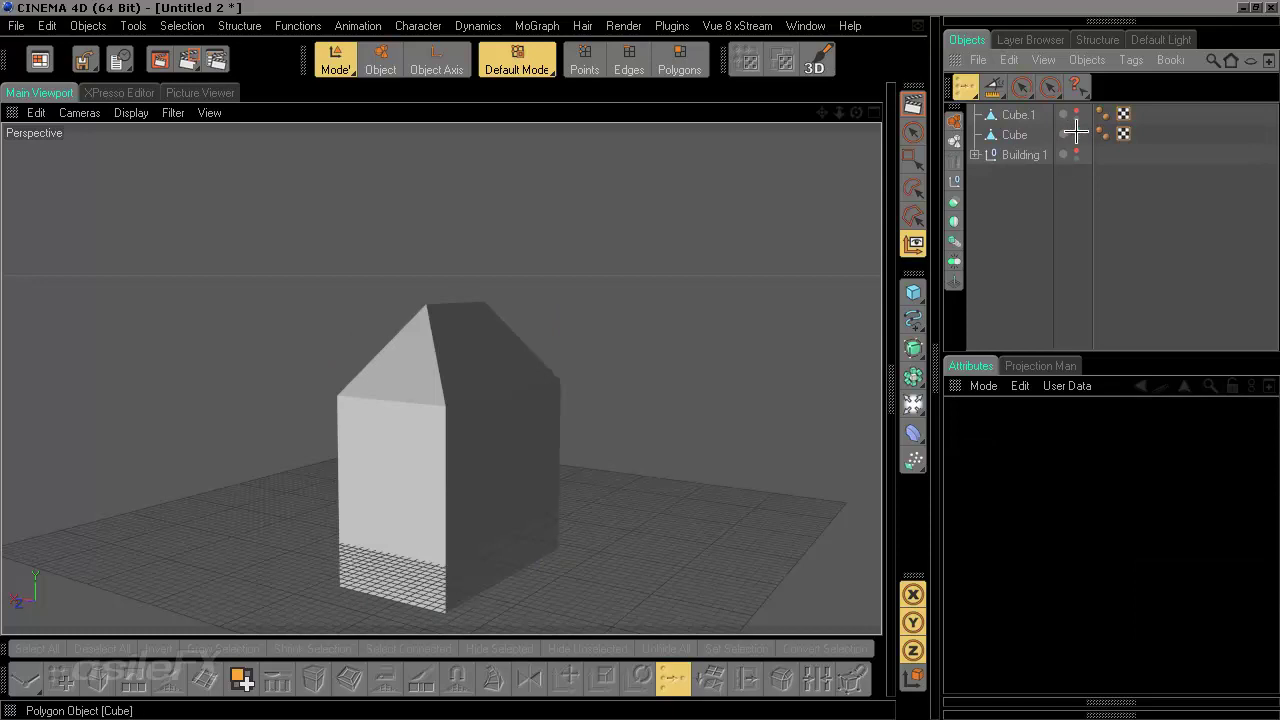
left_click(1076, 131)
left_click(1076, 131)
left_click_drag(600, 350, 800, 355, "alt")
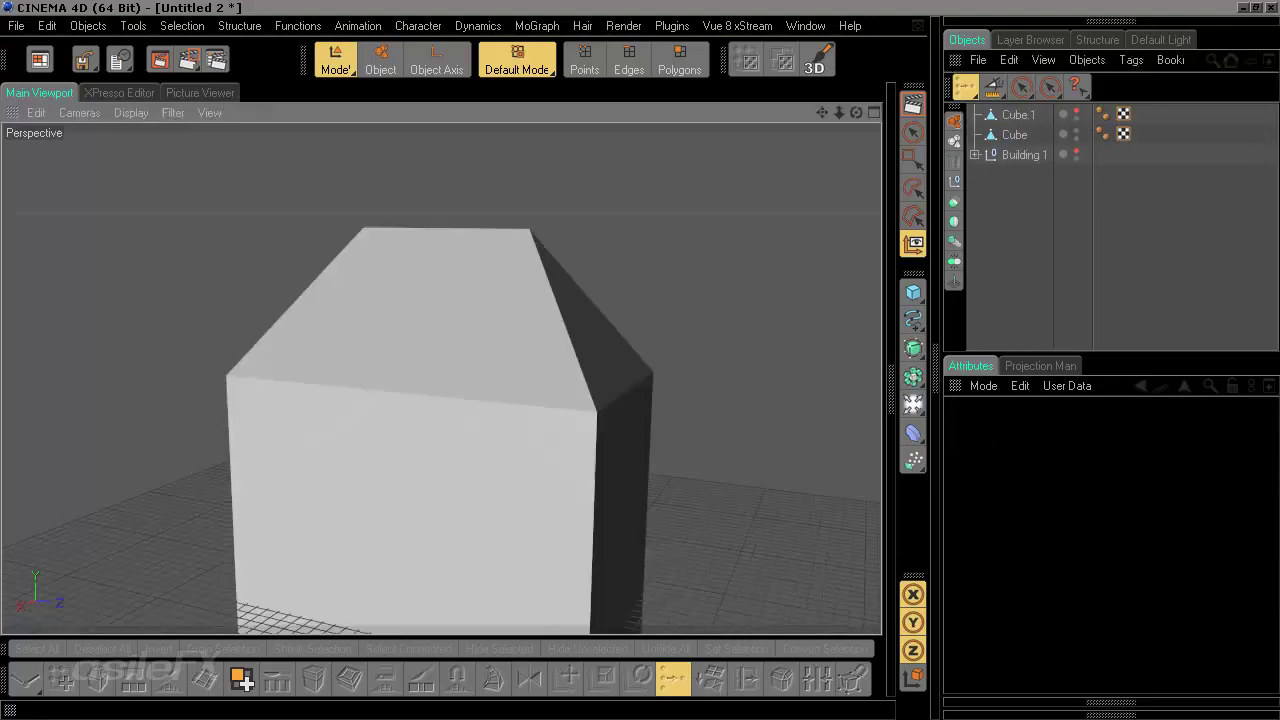
left_click_drag(760, 430, 637, 406, "alt")
middle_click_drag(637, 406, 648, 262, "alt")
left_click_drag(648, 262, 745, 268, "alt")
middle_click_drag(745, 268, 733, 368, "alt")
- Select the second building for polygon editing and activate the Knife tool
left_click(682, 60)
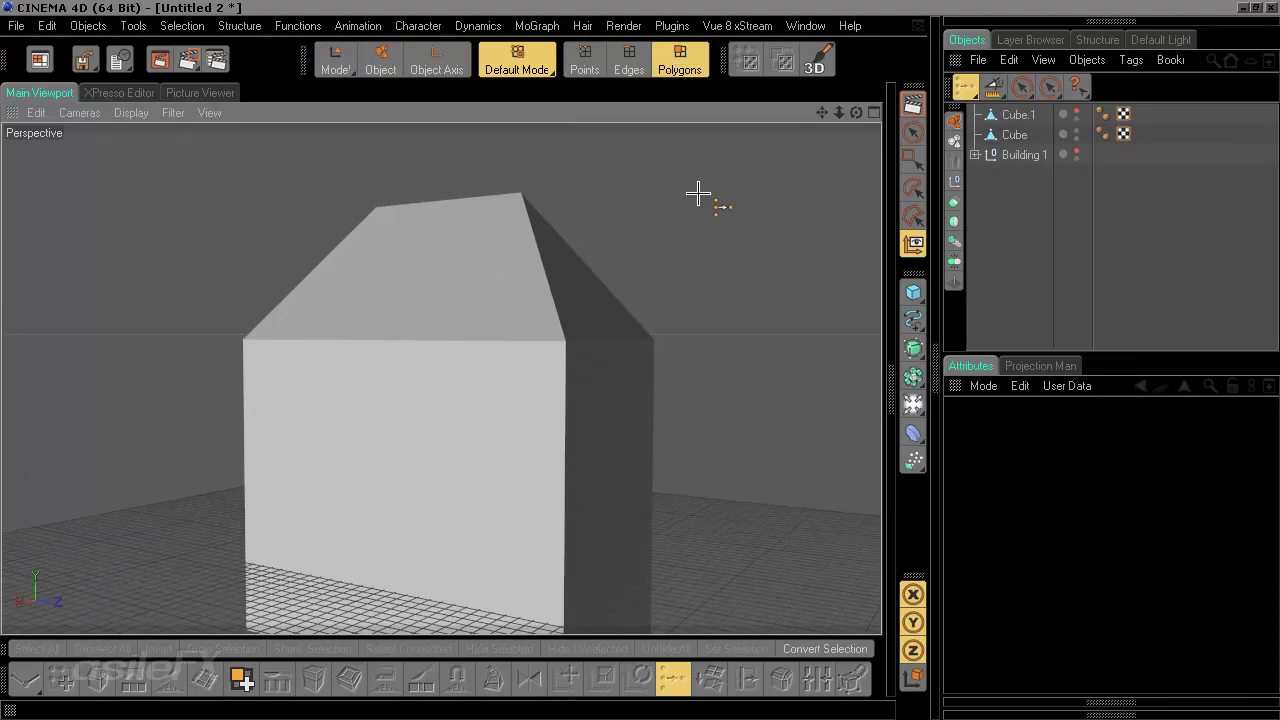
left_click(1014, 134)
scroll(697, 478, "up", 2)
scroll(697, 478, "up", 1)
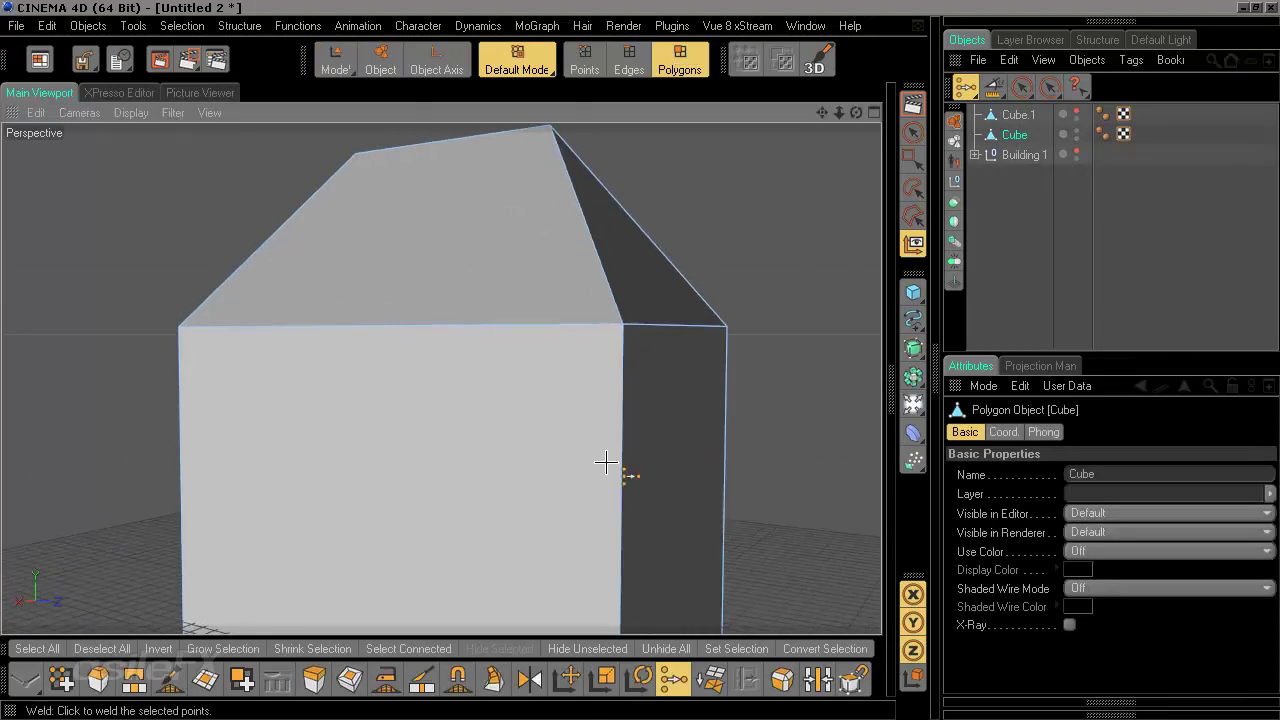
left_click(422, 680)
left_click_drag(759, 368, 785, 373, "alt")
- Try the Knife tool's Loop and Path modes on the second building's walls
left_click(1018, 474)
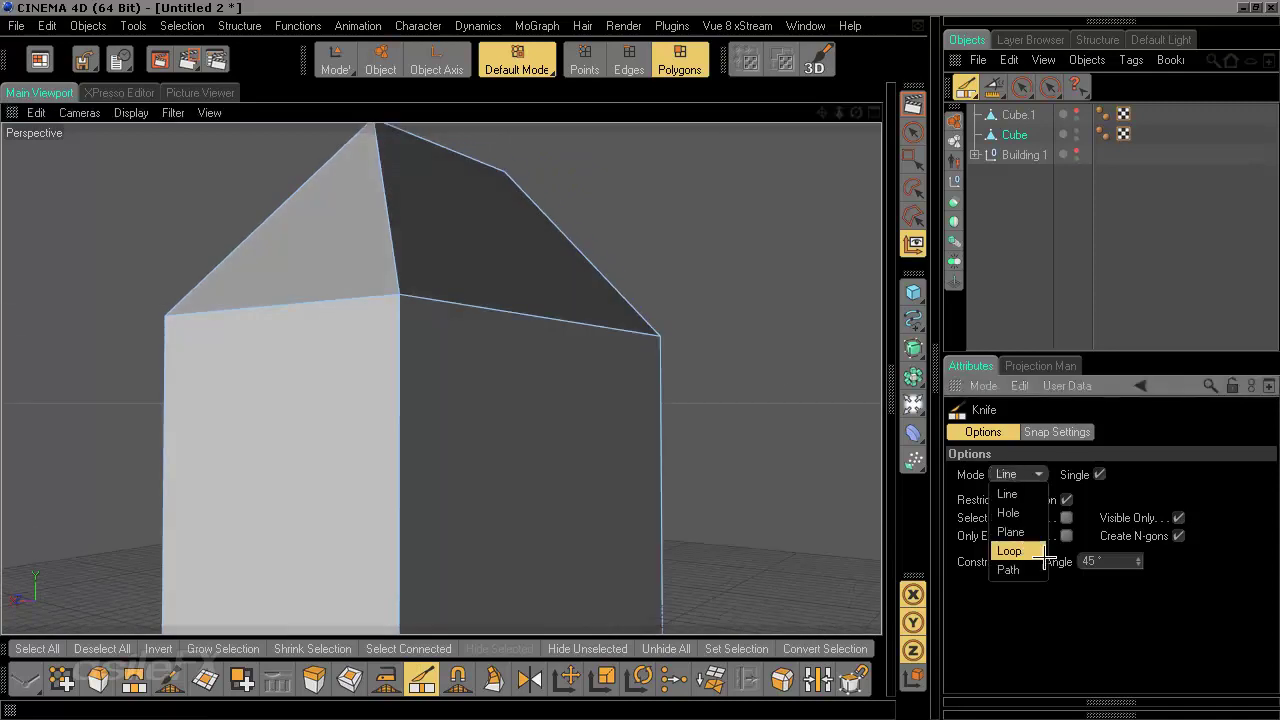
left_click(1030, 551)
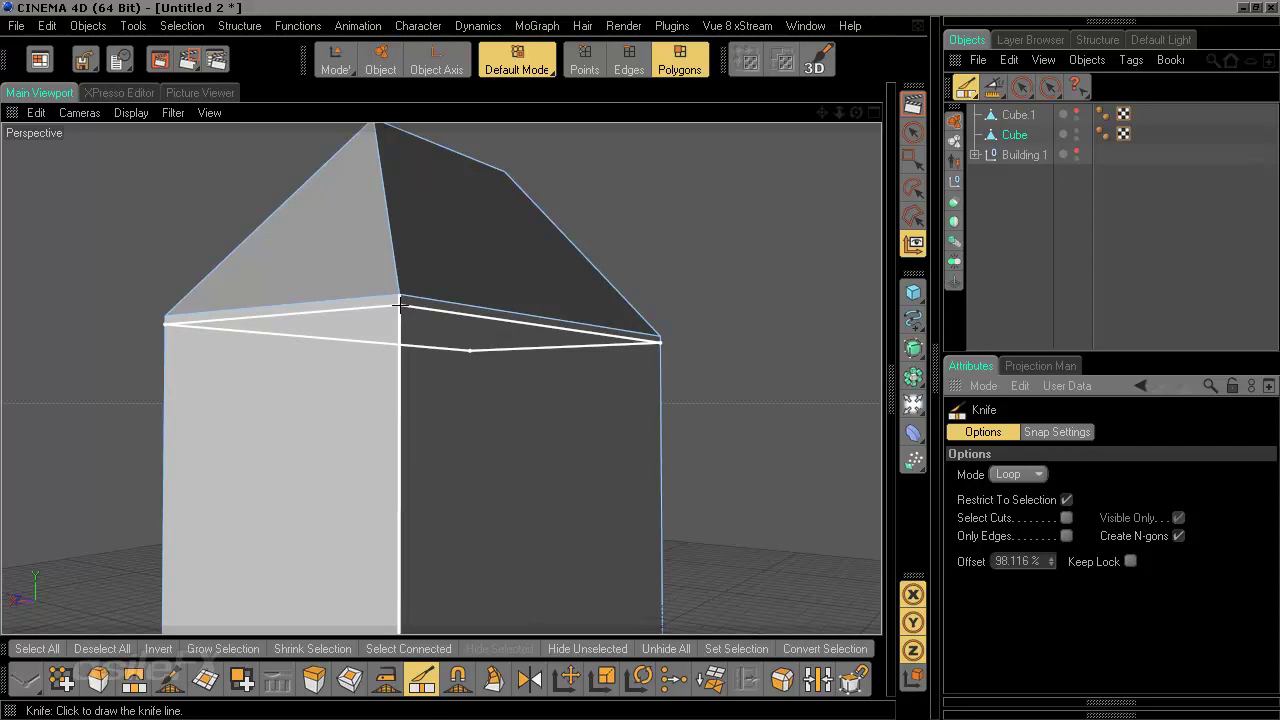
left_click(1016, 474)
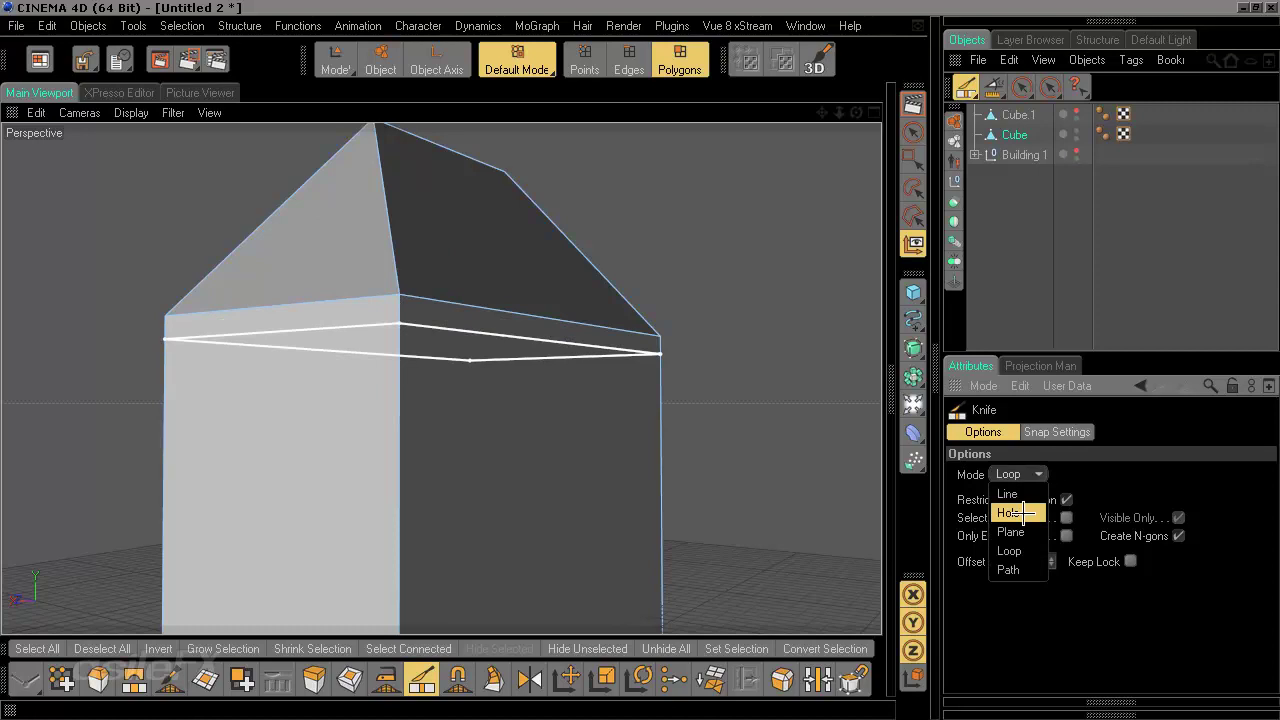
left_click(1005, 570)
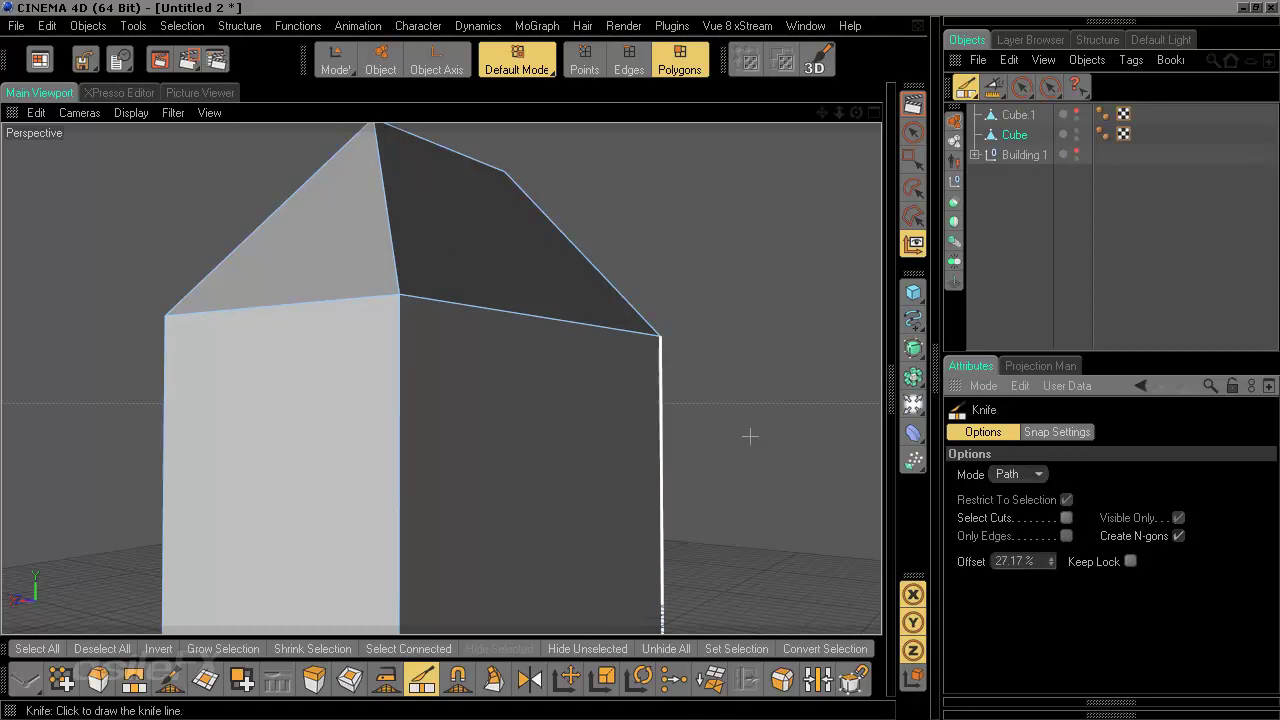
- Set the Knife tool to Plane mode with the X-Z plane
left_click(1016, 474)
left_click(1027, 532)
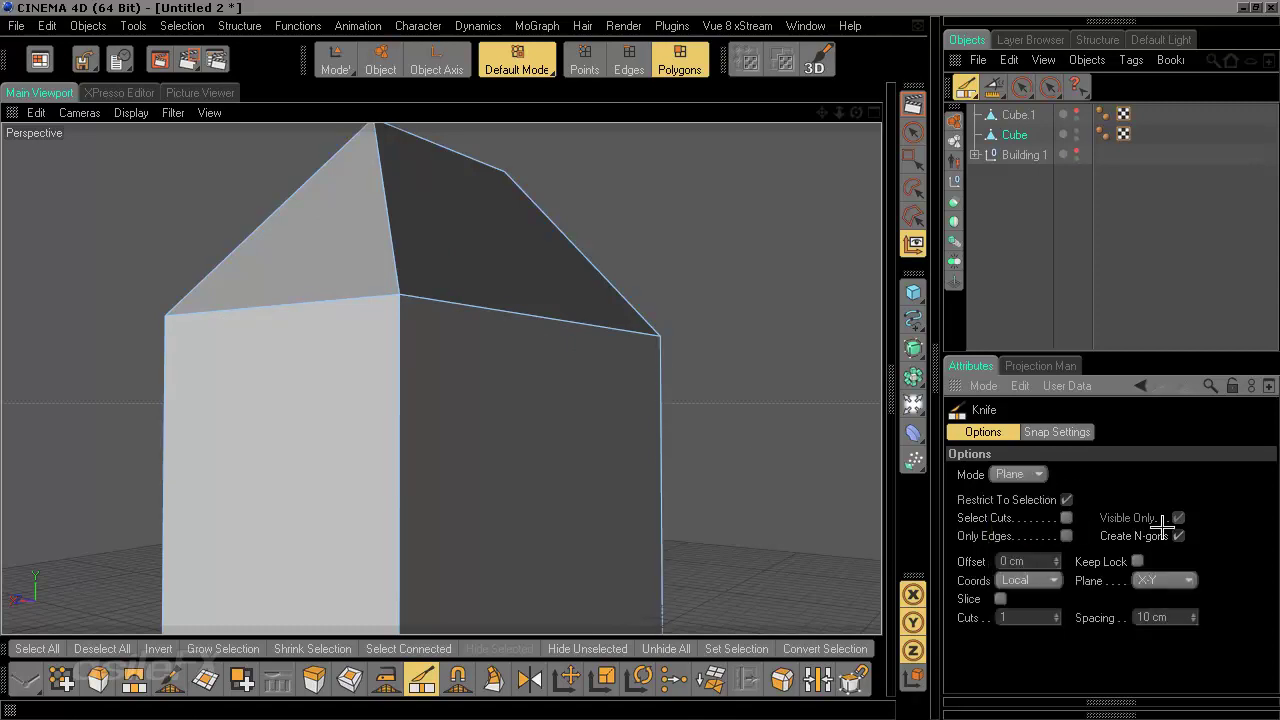
left_click(1162, 580)
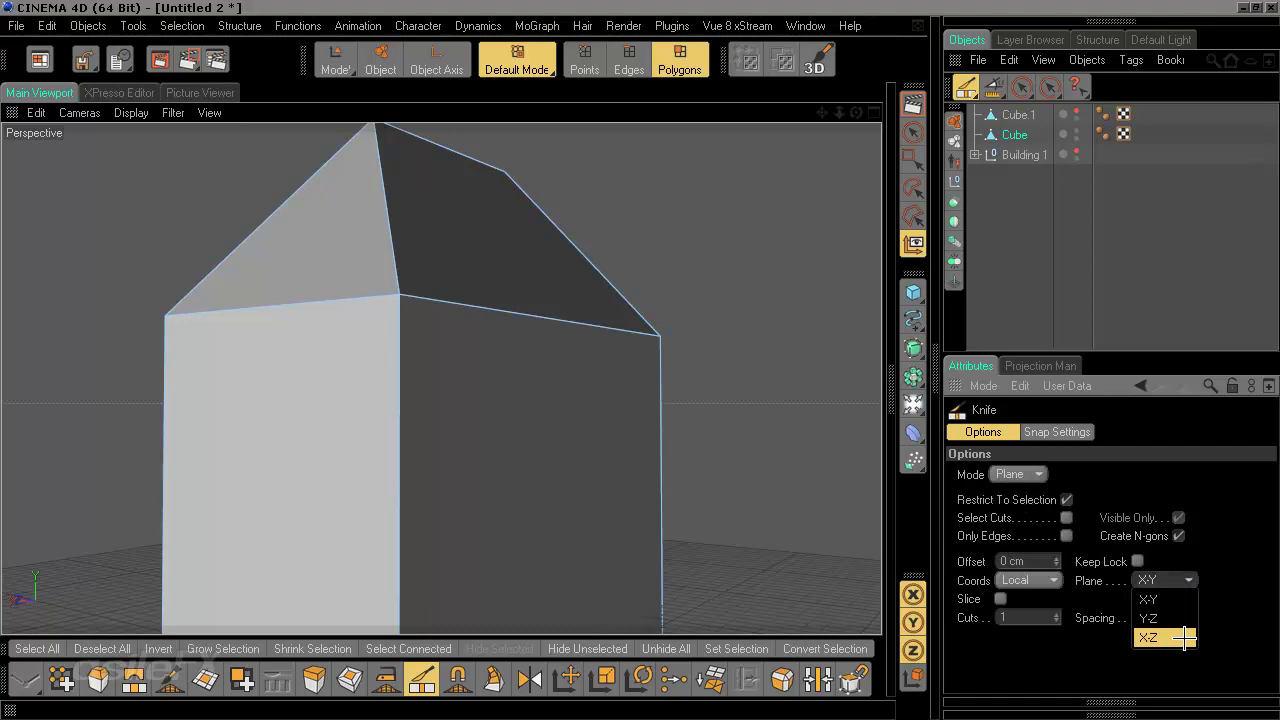
left_click(1183, 637)
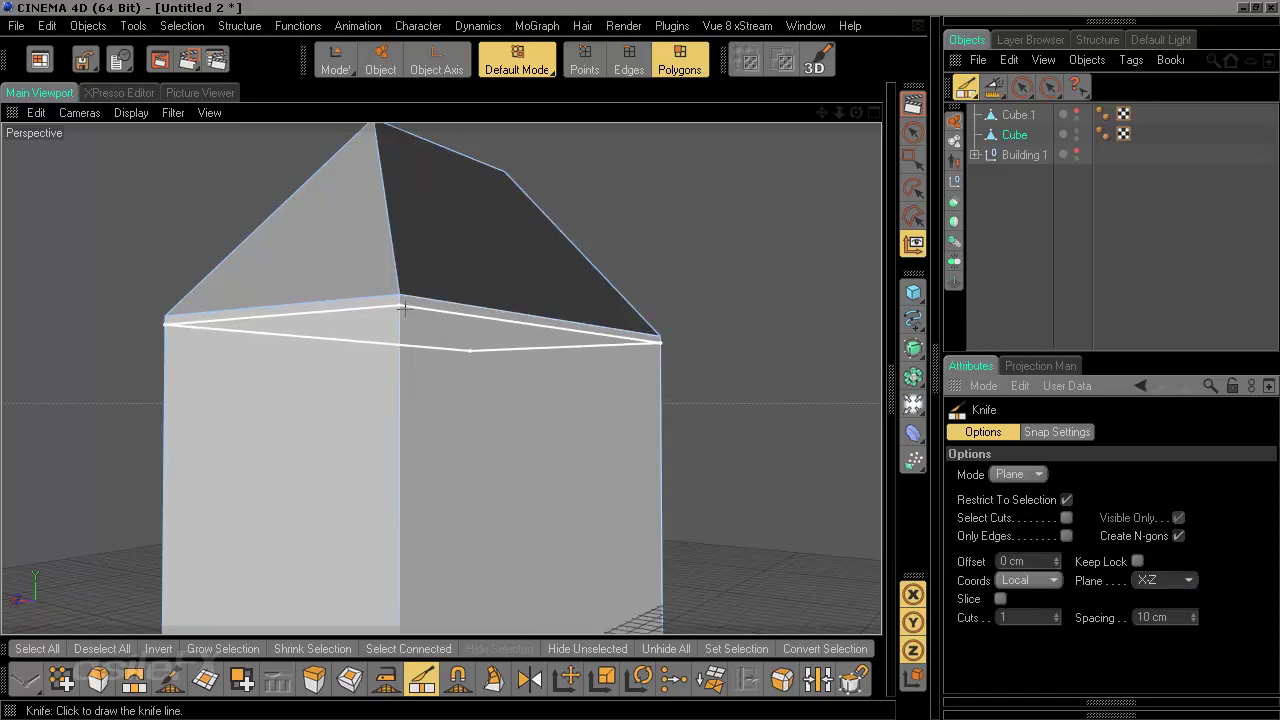
- Make two closely spaced horizontal cuts around the second building's walls just below the roof edge
scroll(451, 347, "up", 1)
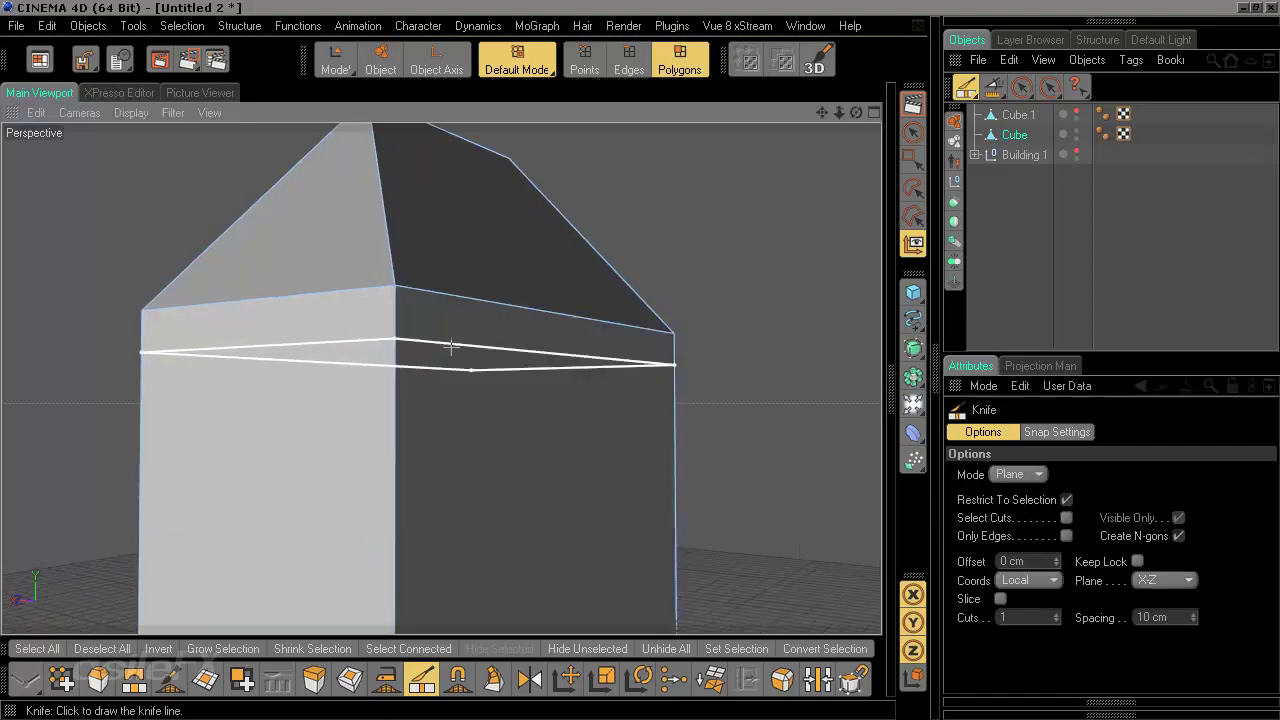
scroll(451, 347, "up", 1)
middle_click_drag(451, 347, 503, 409, "alt")
left_click(503, 364)
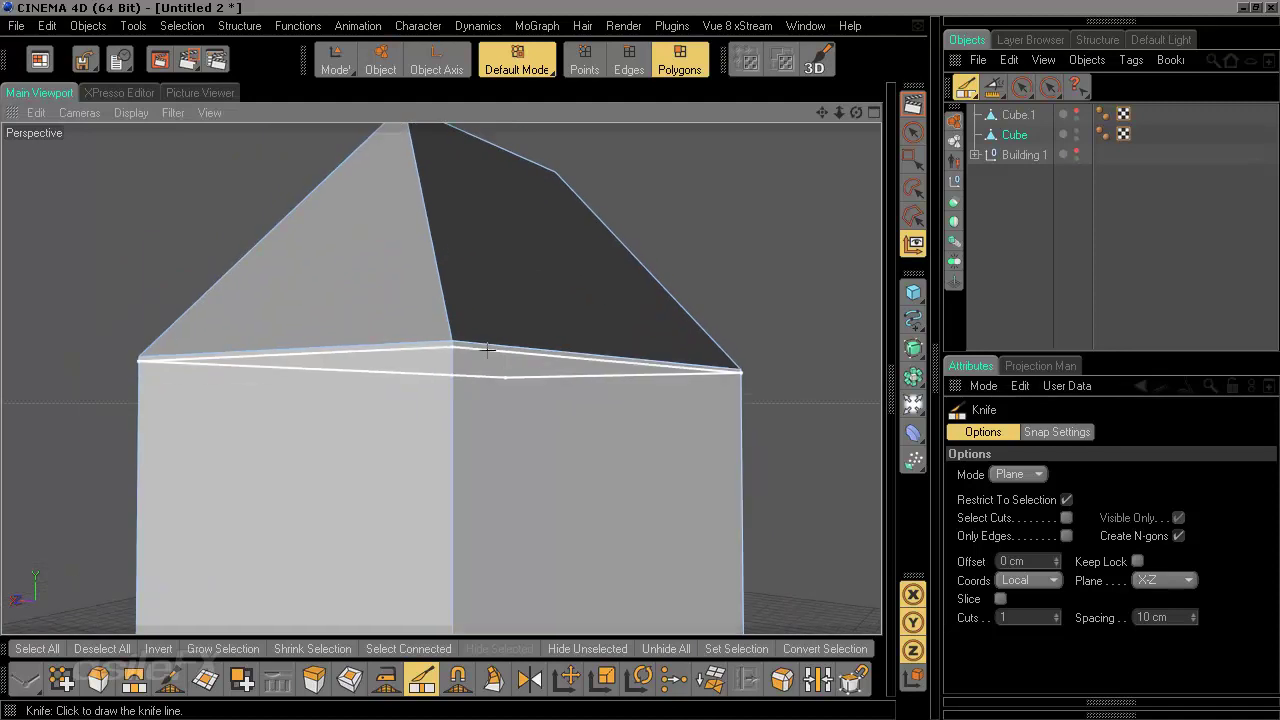
left_click(490, 366)
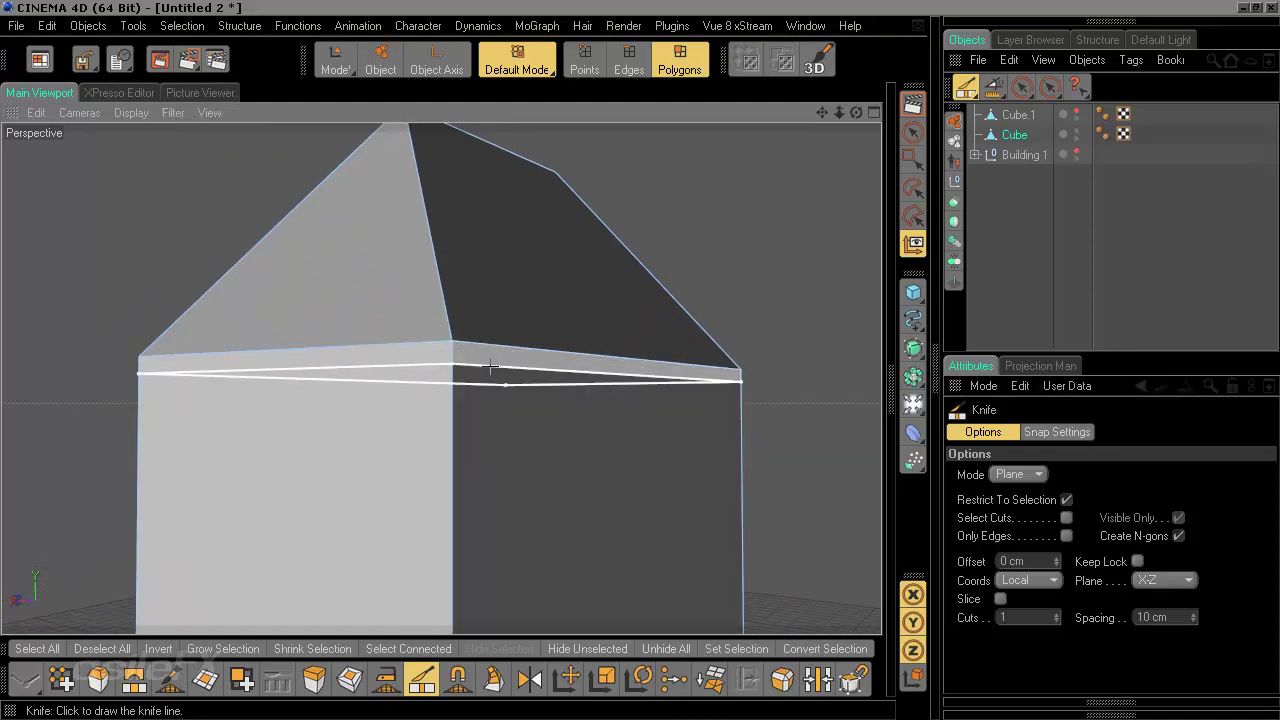
left_click(493, 383)
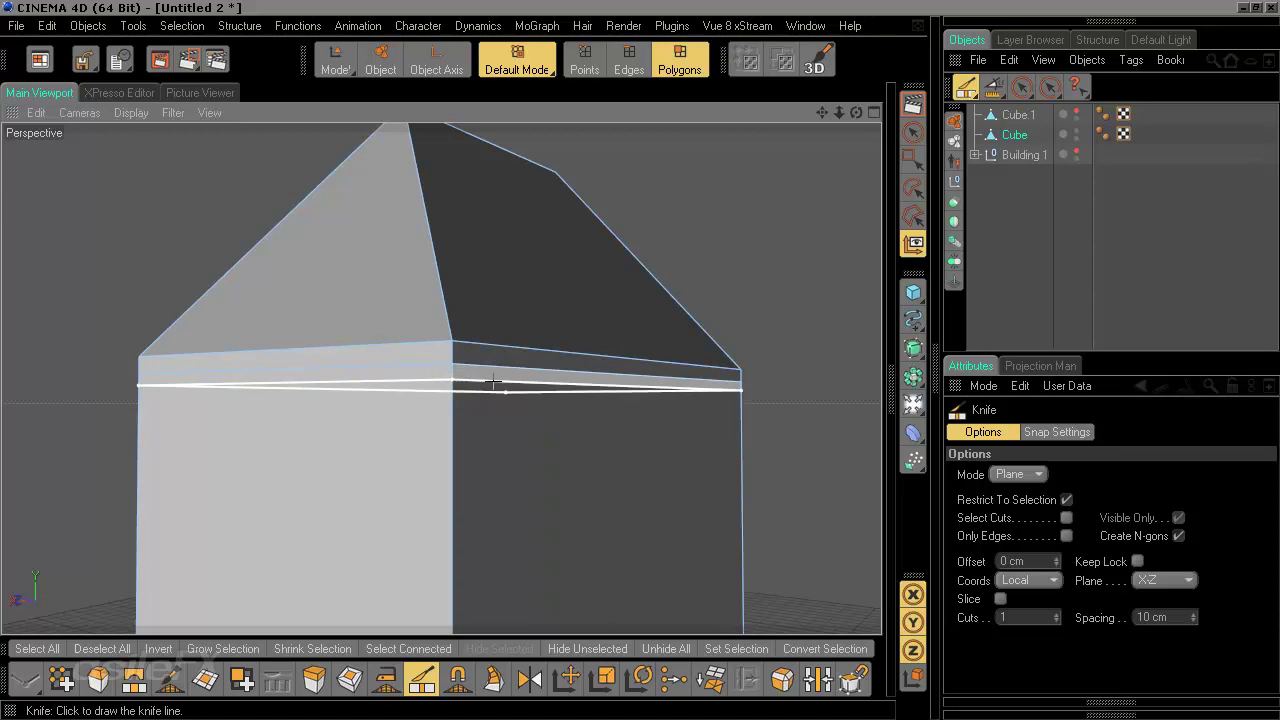
mouse_move(493, 499)
left_mouse_down("alt")
mouse_move(640, 565)
mouse_move(560, 515)
mouse_move(494, 502)
left_mouse_up("alt")
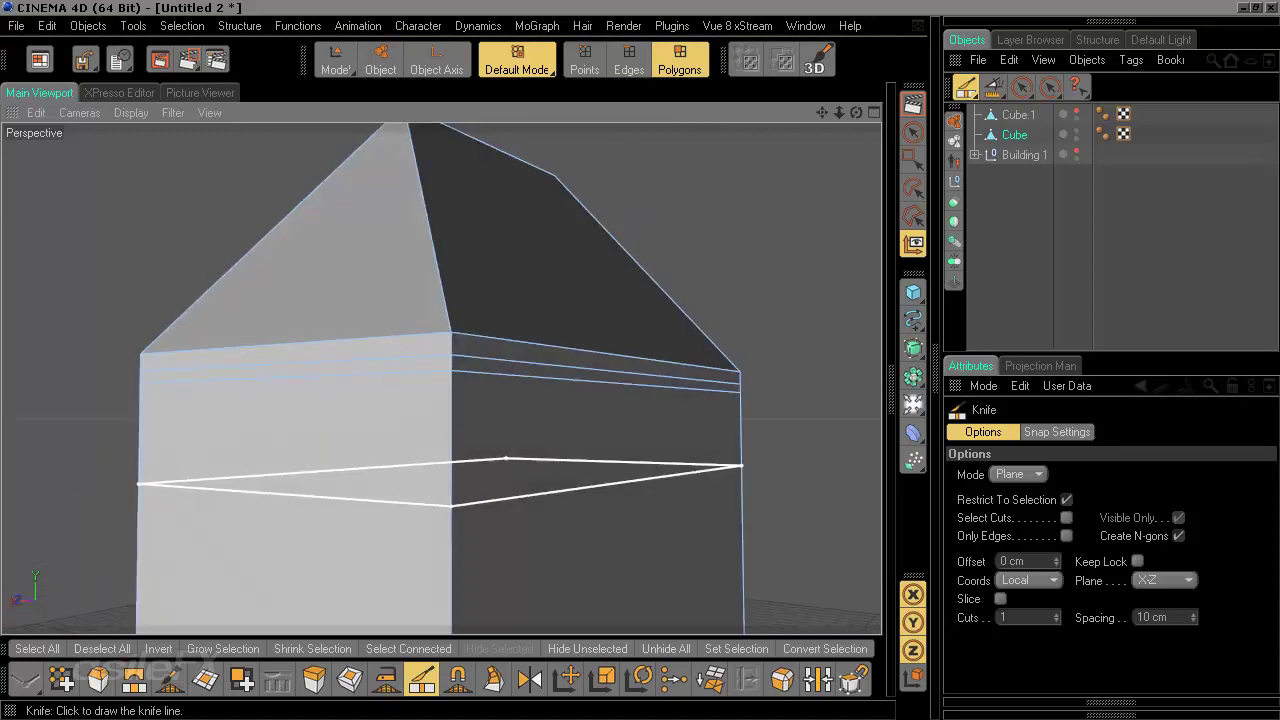
middle_click_drag(494, 502, 560, 300, "alt")
scroll(726, 466, "down", 5)
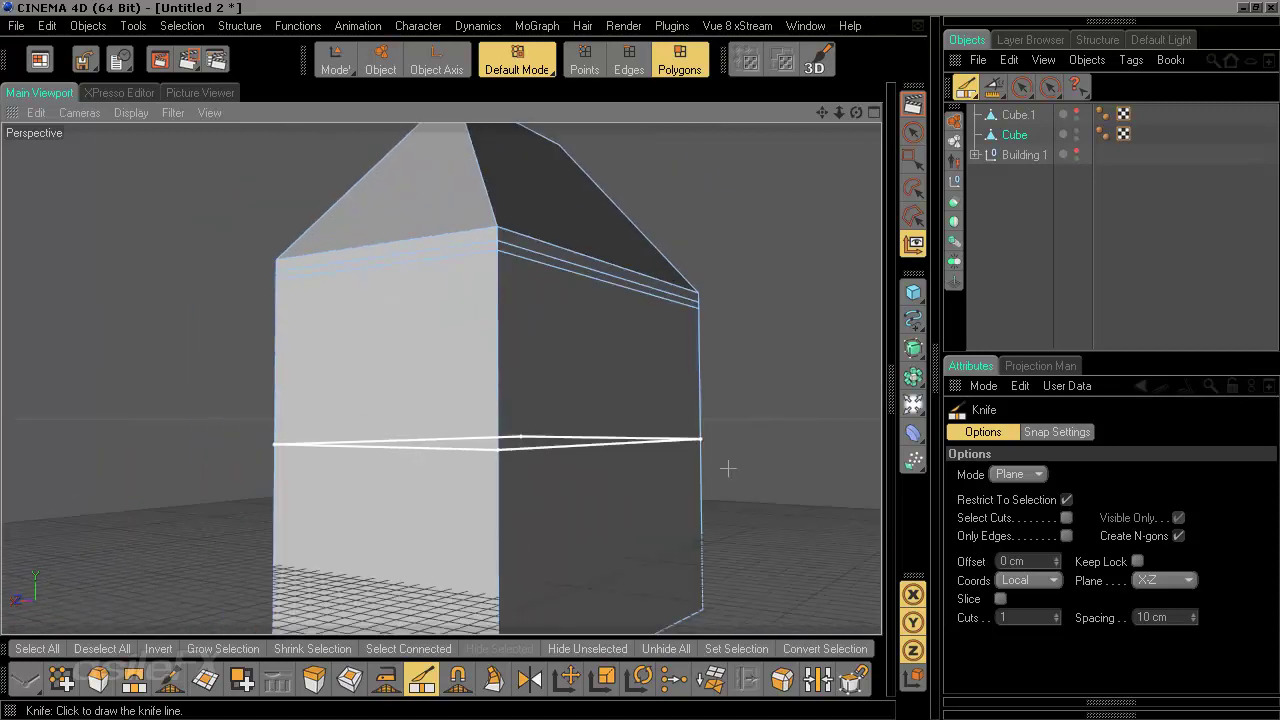
- In the front view, rectangle-select all of the second building's wall polygons below the lower knife cut
left_click(913, 132)
left_click_drag(766, 269, 682, 363, "alt")
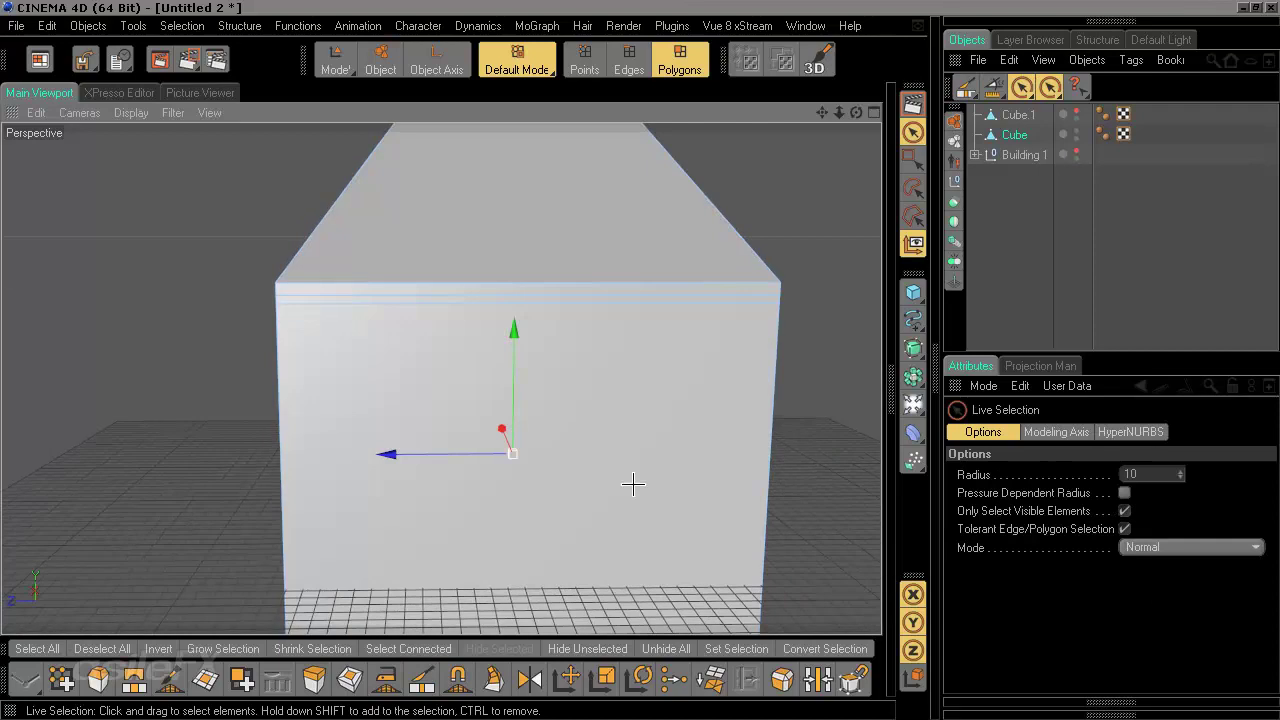
middle_click(732, 413)
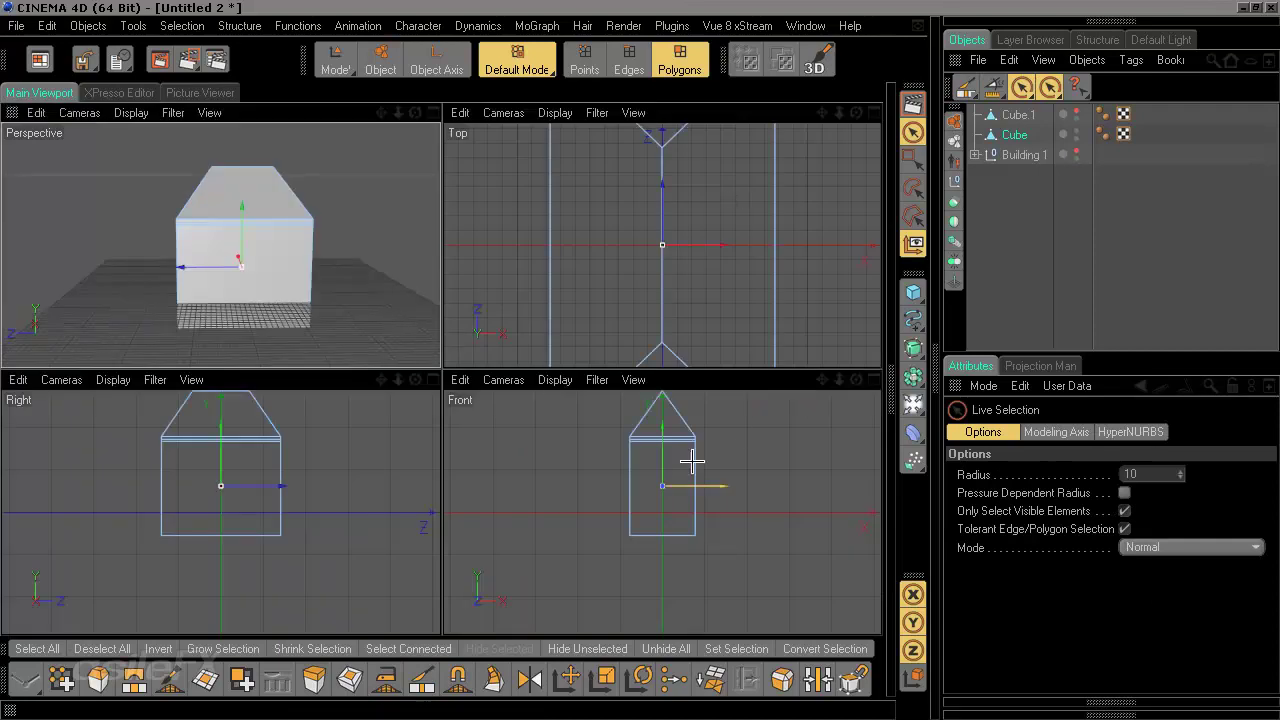
middle_click(620, 449)
scroll(545, 460, "up", 4)
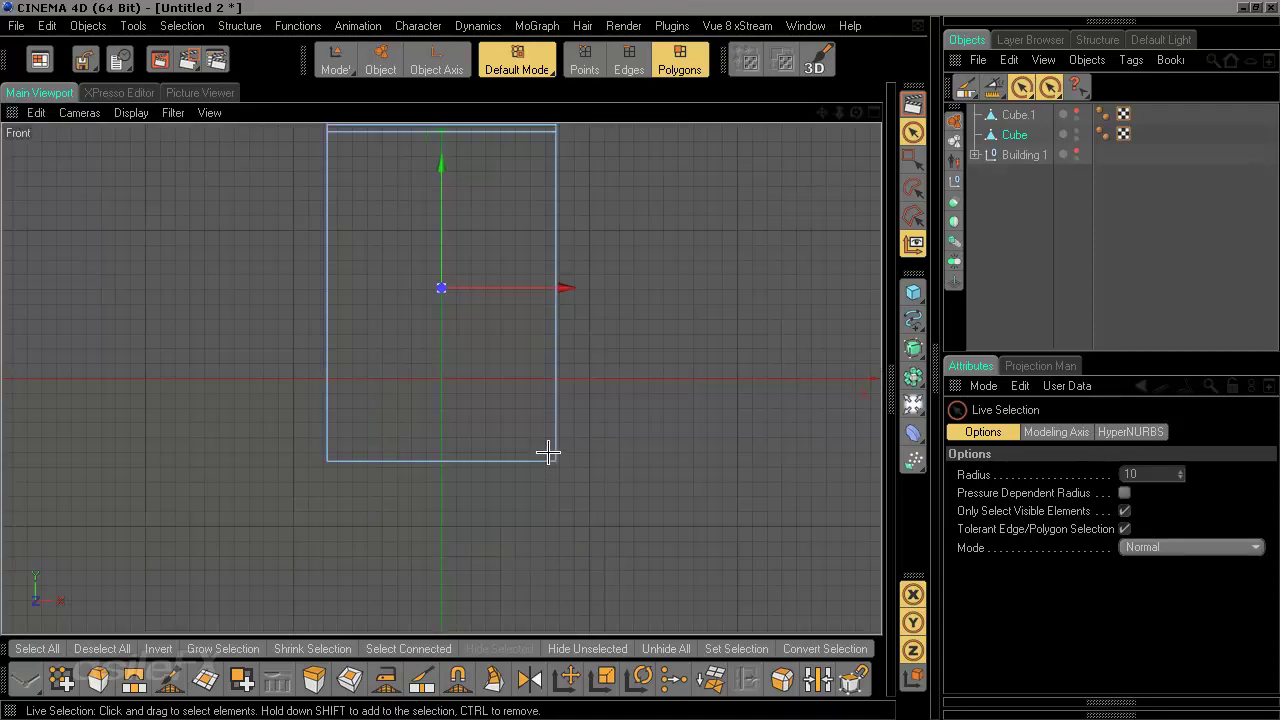
left_click(905, 160)
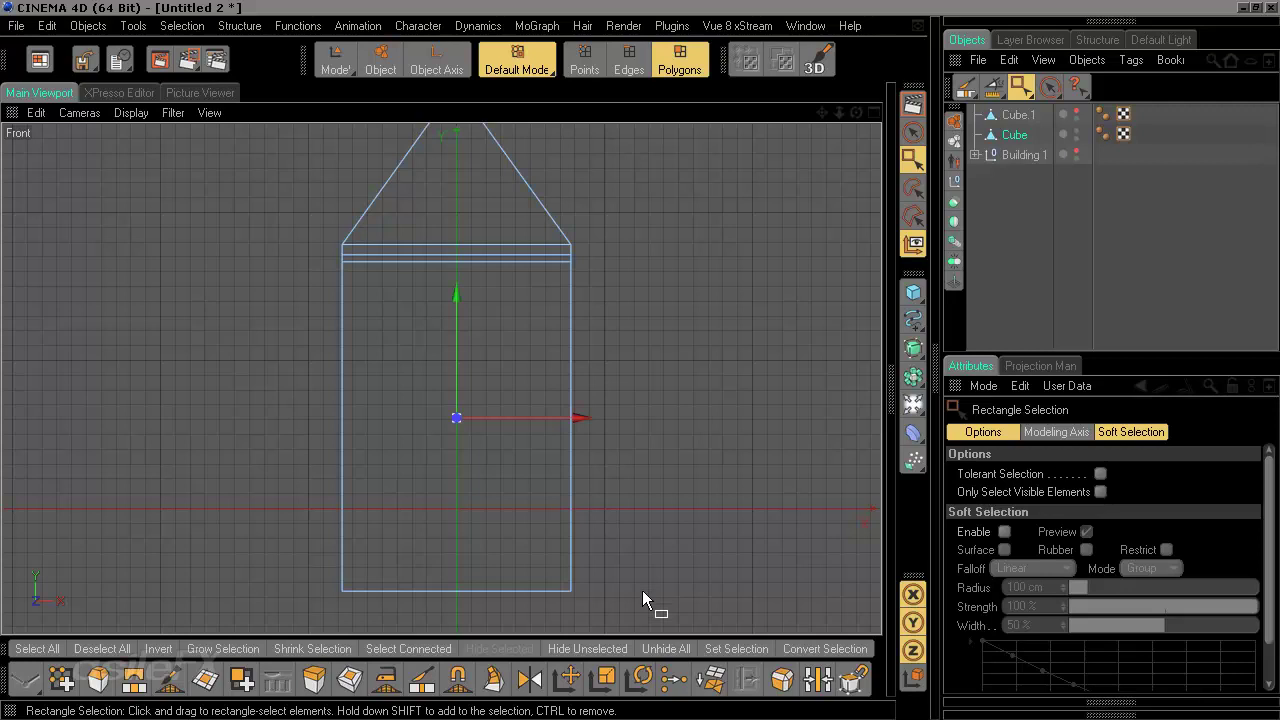
left_click(912, 132)
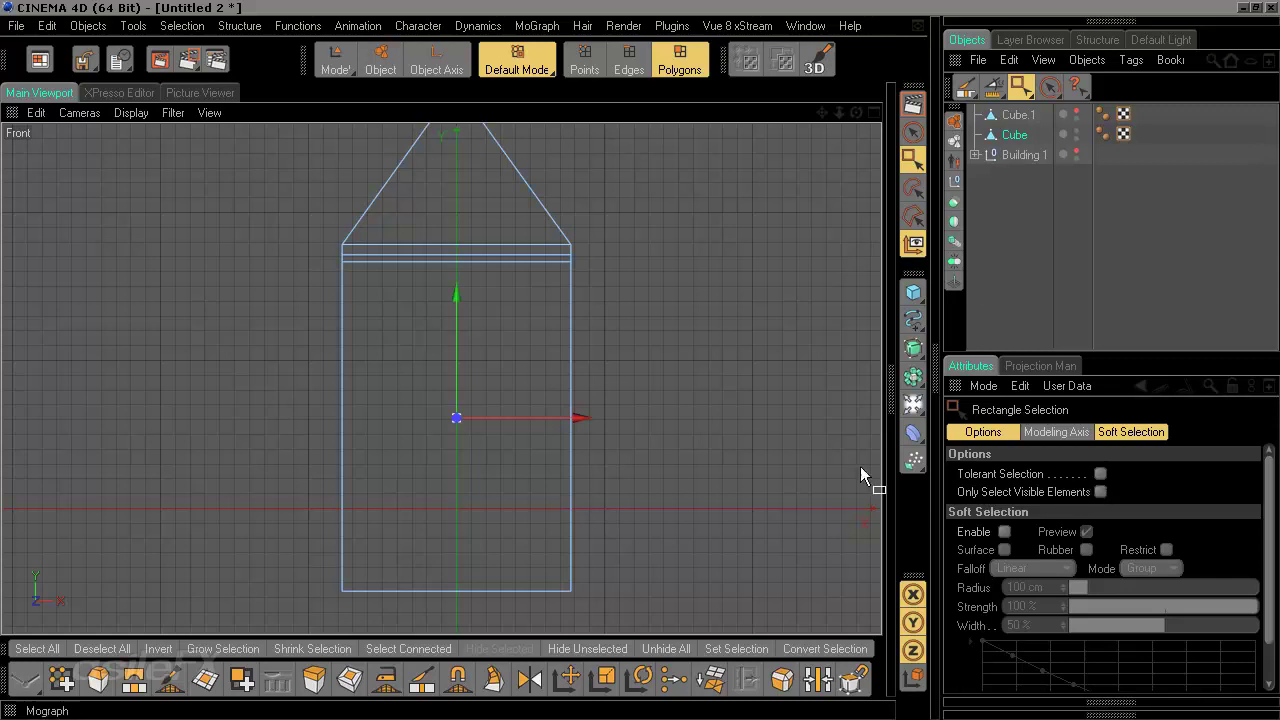
left_click_drag(691, 625, 112, 260)
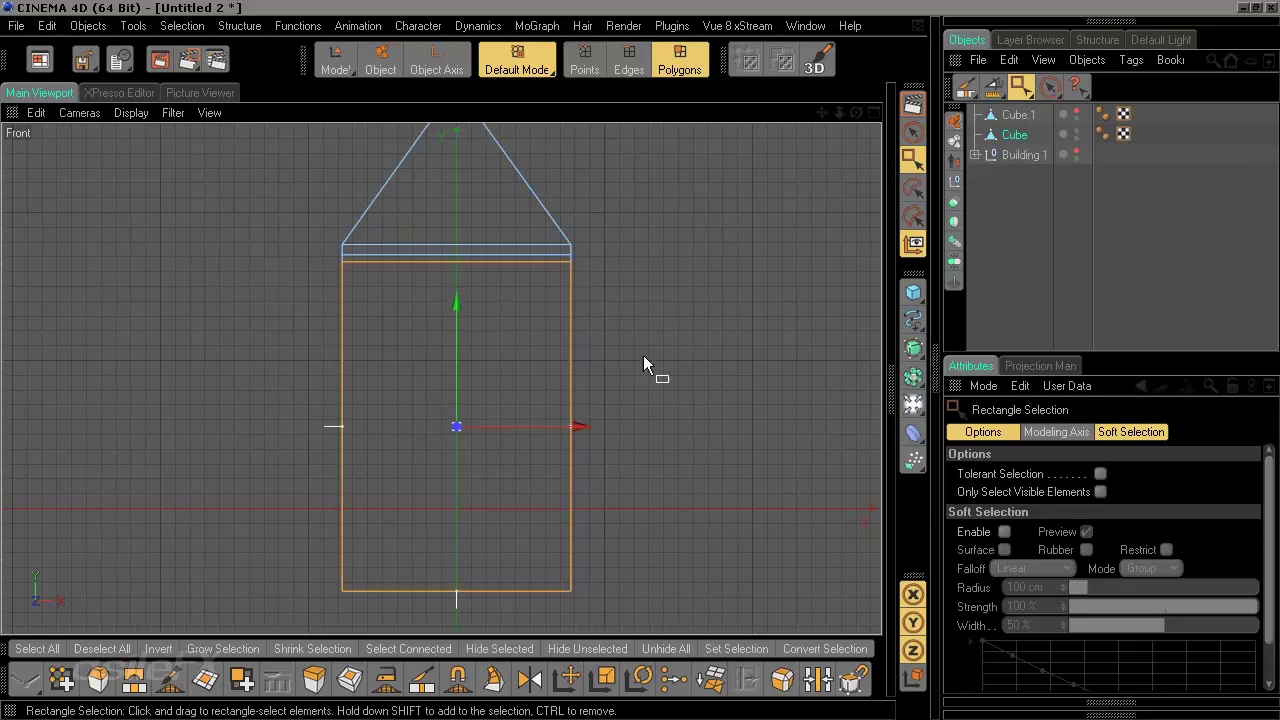
- Scale the selected wall polygons uniformly inward so the roof edge overhangs the walls
key("t")
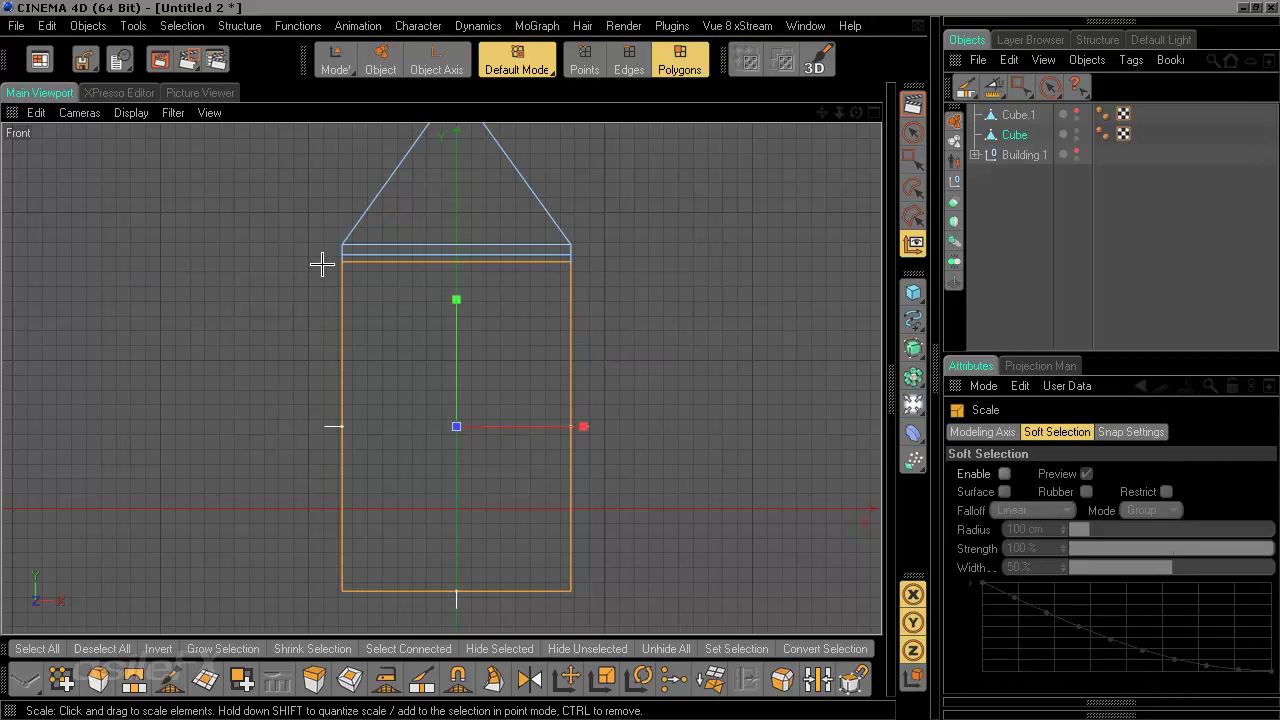
middle_click(419, 165)
middle_click(252, 273)
left_click_drag(493, 365, 447, 364, "alt")
scroll(512, 420, "up", 5)
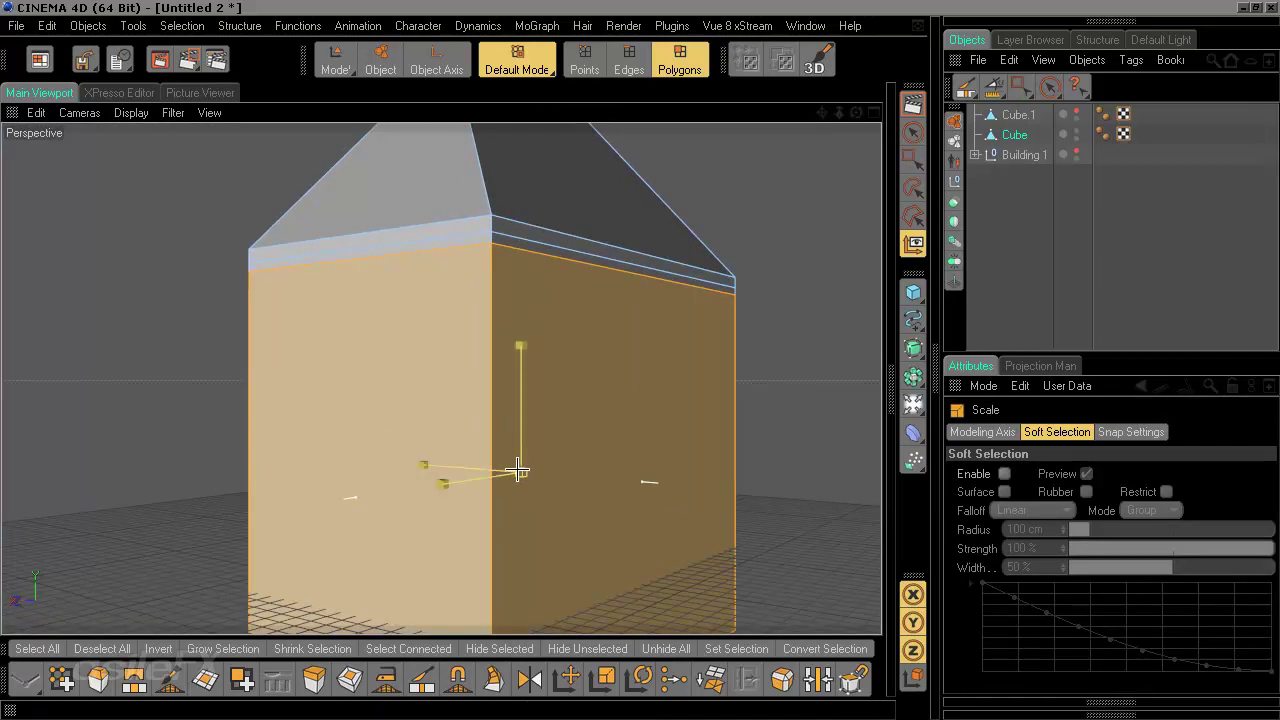
left_click_drag(519, 473, 541, 459)
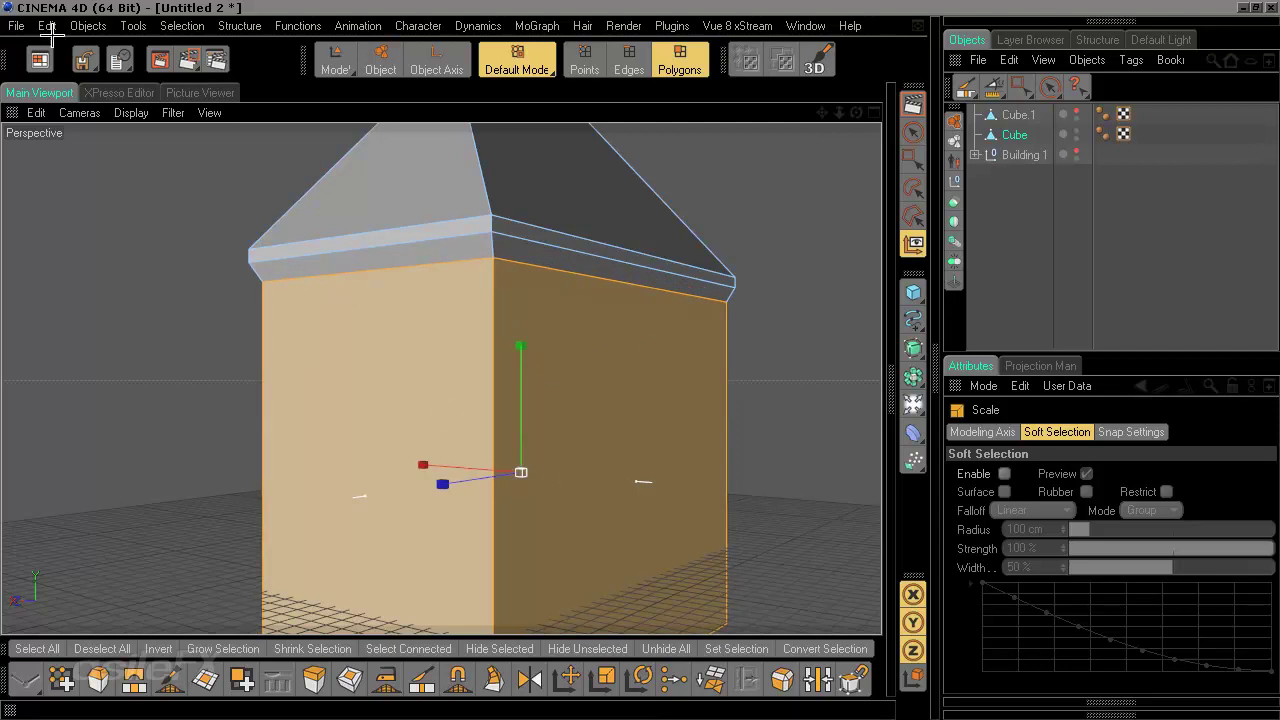
left_click(133, 25)
left_click(155, 142)
- Move the selected wall polygons slightly upward to flatten the sloped underside of the roof overhang
left_click_drag(683, 417, 645, 450, "alt")
scroll(681, 400, "down", 3)
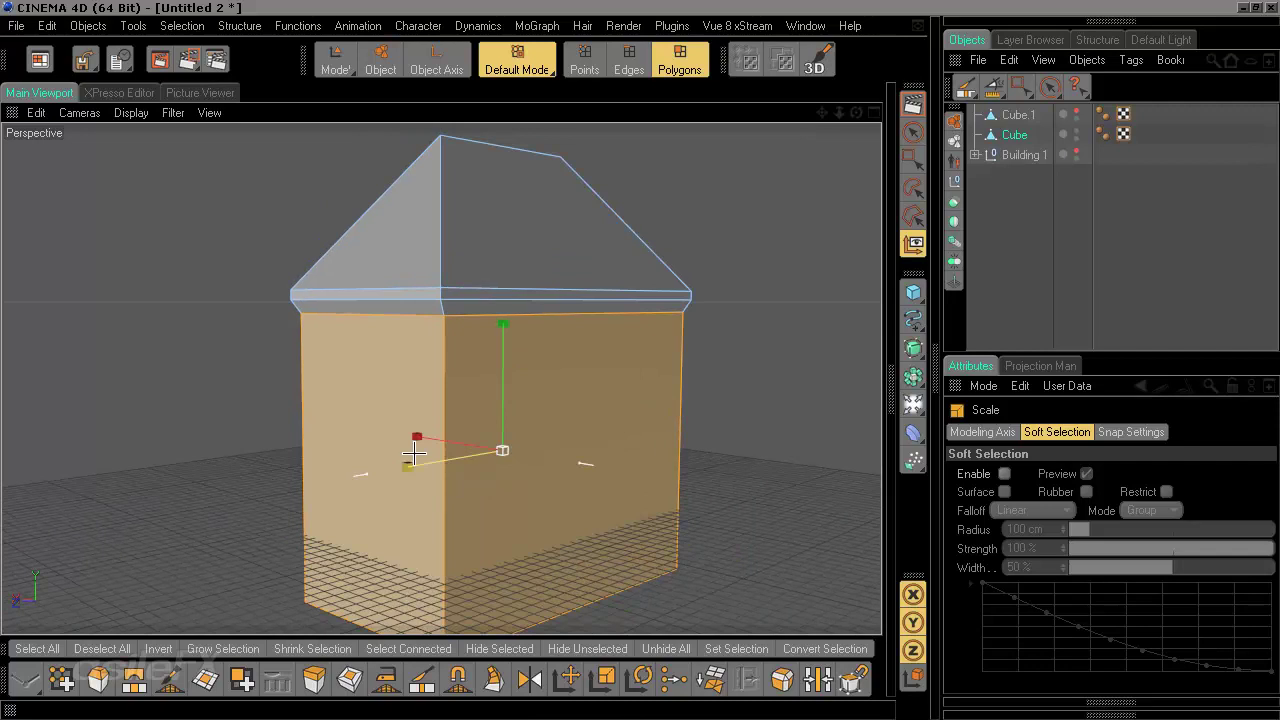
left_click_drag(413, 453, 535, 450, "alt")
left_click_drag(535, 498, 576, 459, "alt")
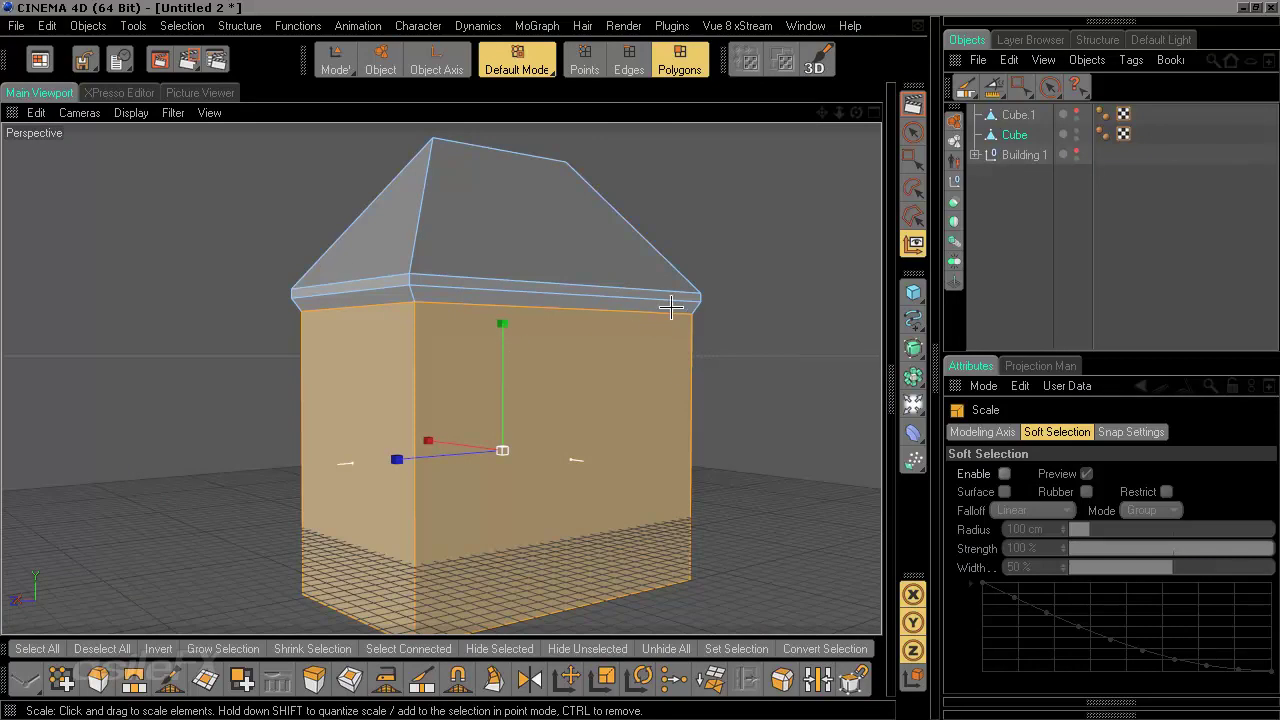
scroll(705, 454, "up", 2)
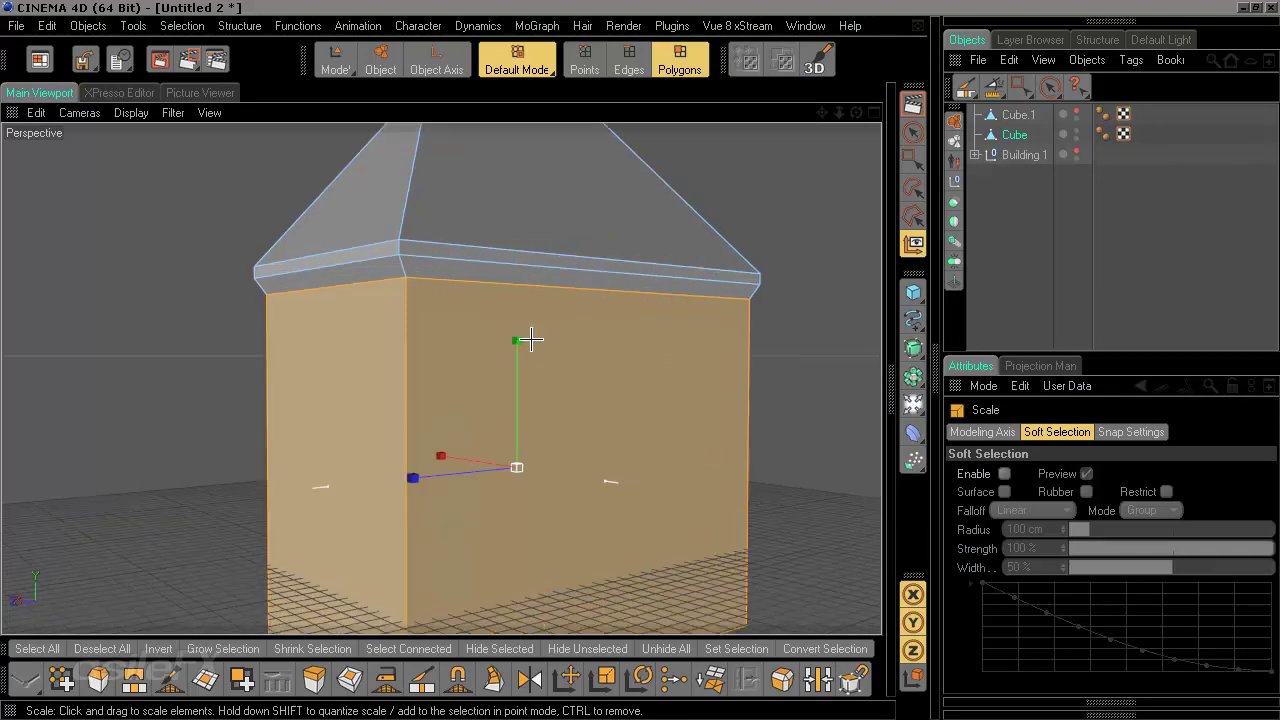
key("e")
left_click_drag(497, 366, 497, 356)
middle_click_drag(777, 279, 774, 392, "alt")
scroll(655, 417, "up", 3)
middle_click_drag(655, 417, 680, 318, "alt")
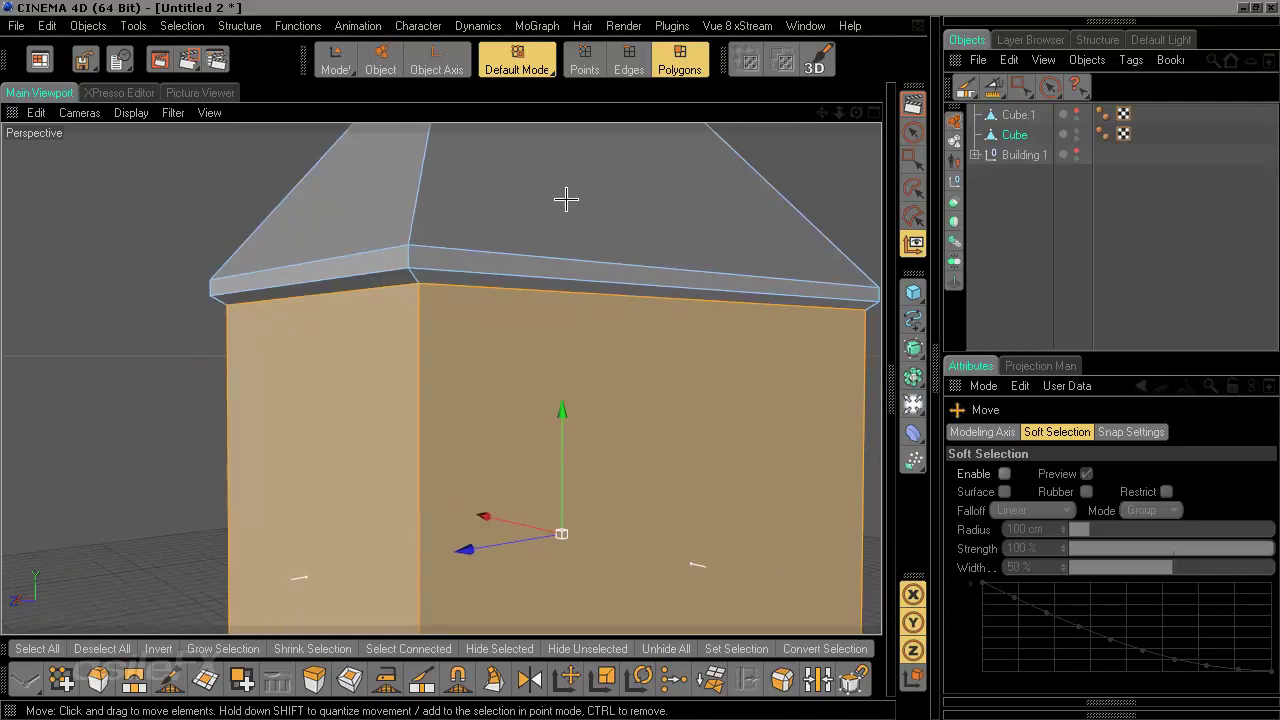
- Select the lower edge loop of the roof rim with Loop Selection in edge mode and move it slightly upward
left_click(629, 62)
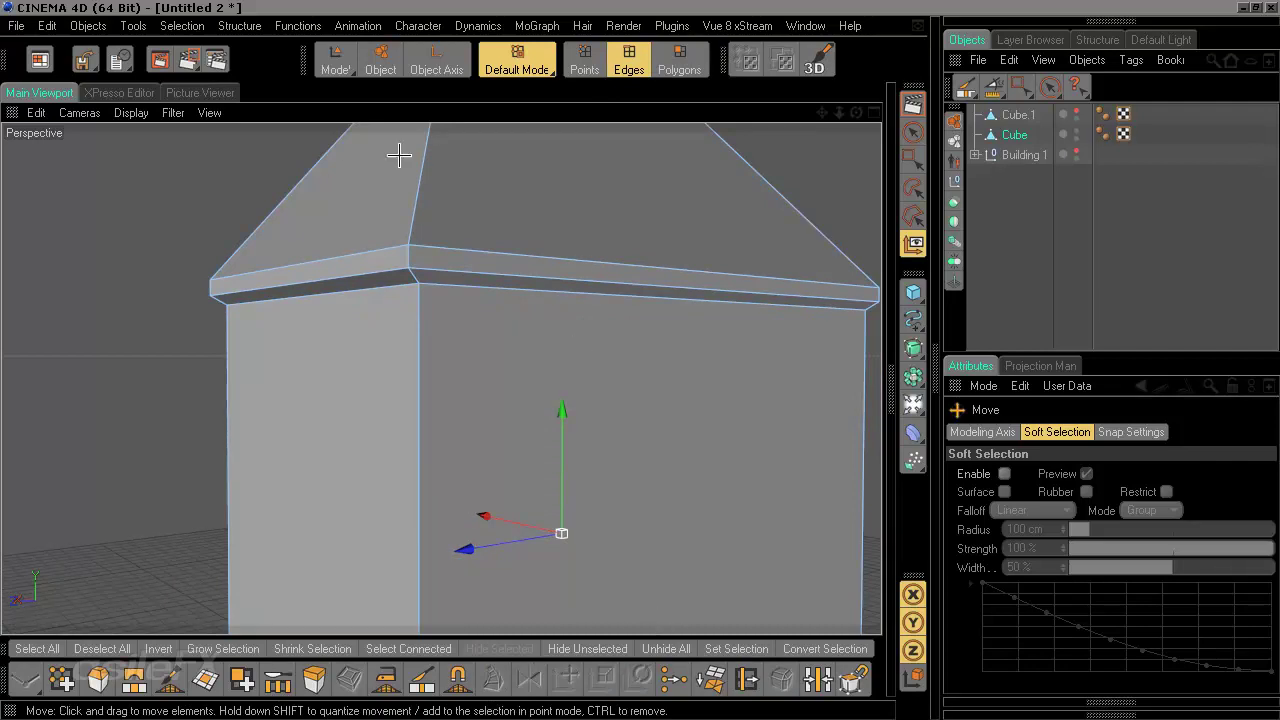
left_click(1020, 88)
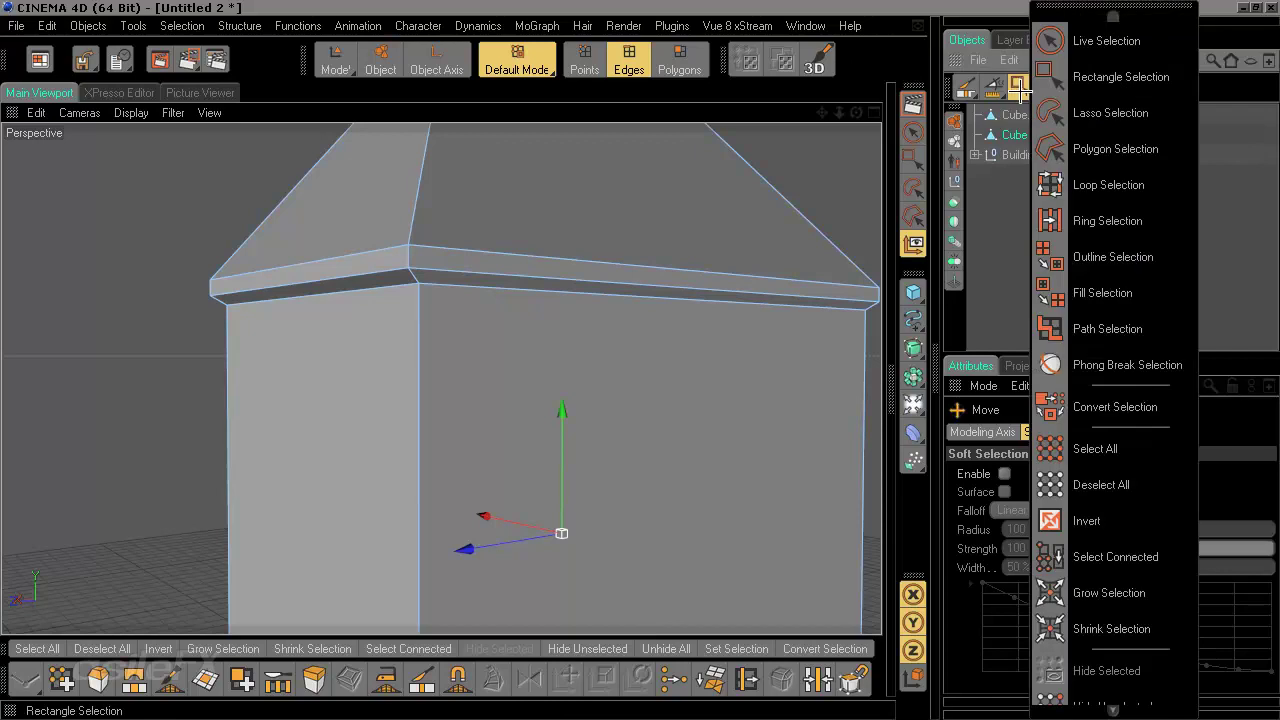
left_click(185, 25)
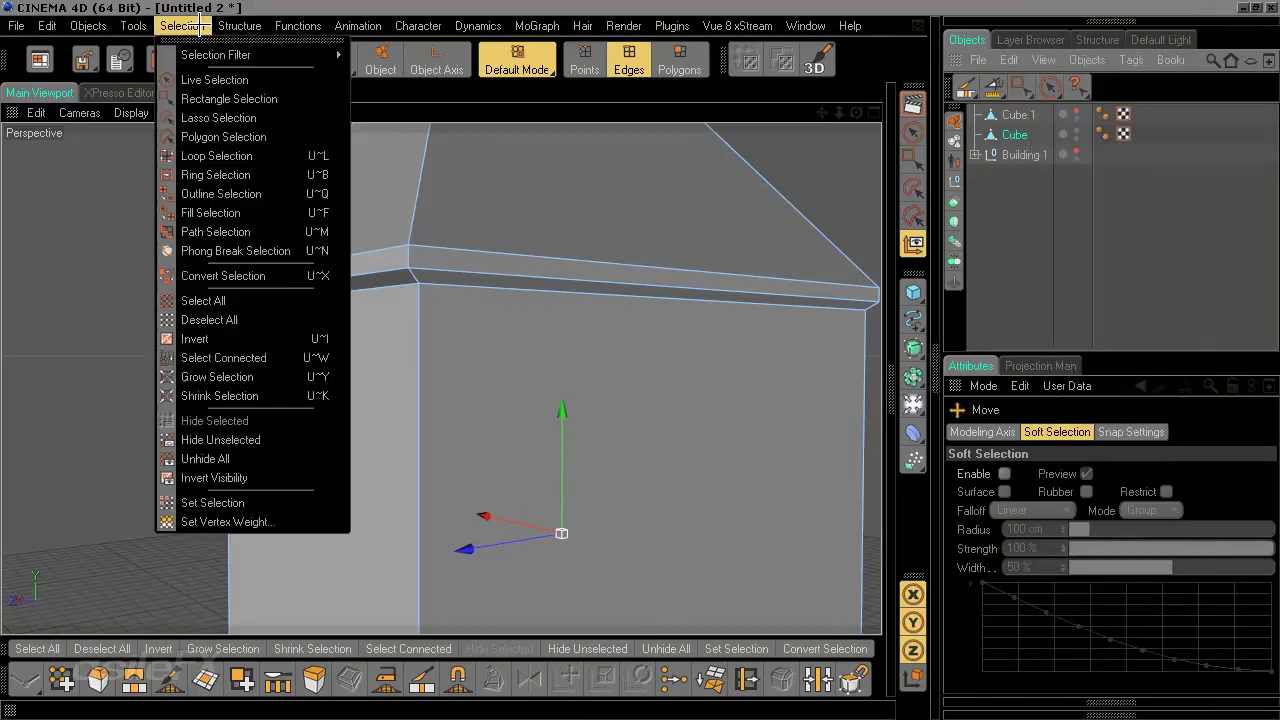
left_click(197, 25)
left_click(1020, 88)
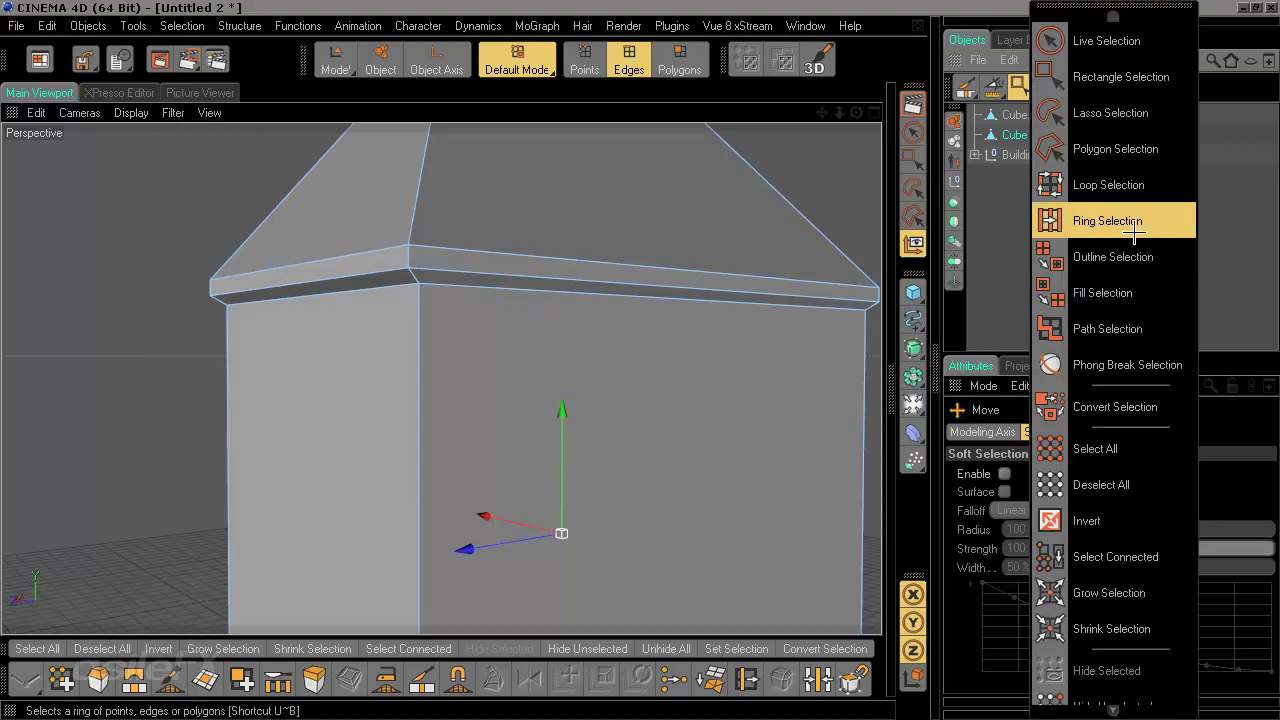
left_click(1115, 185)
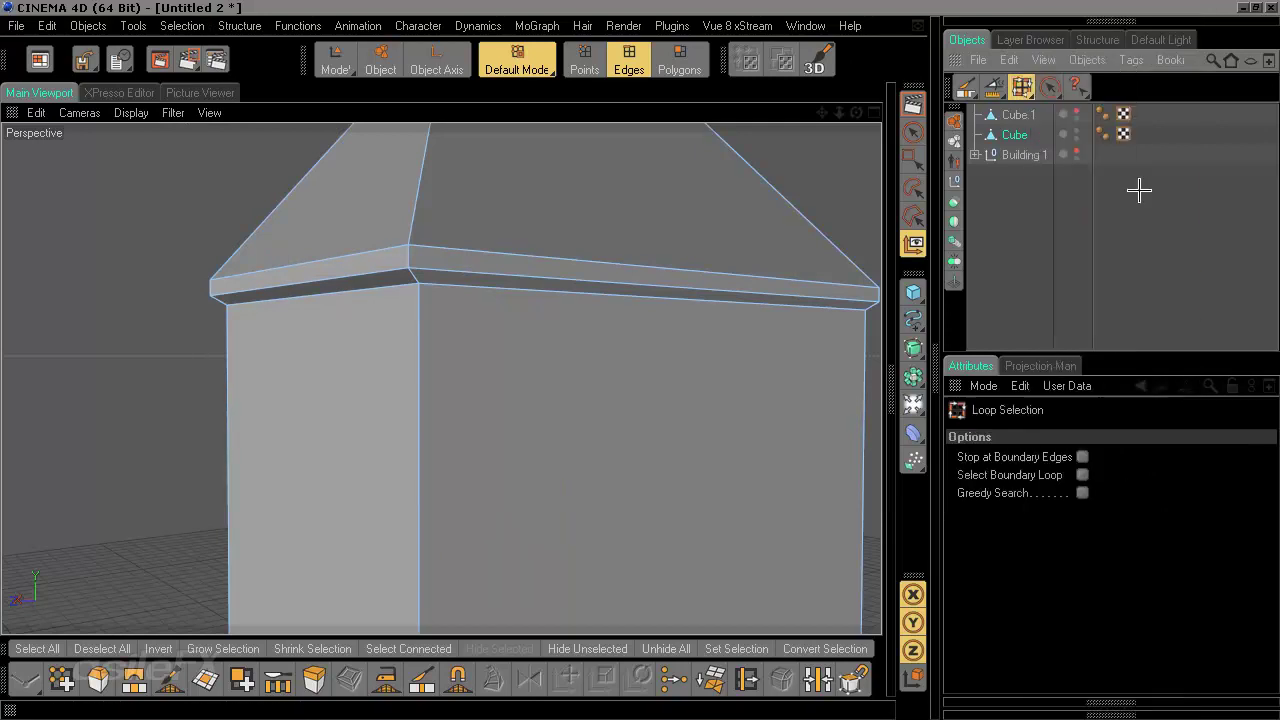
left_click(494, 274)
key("e")
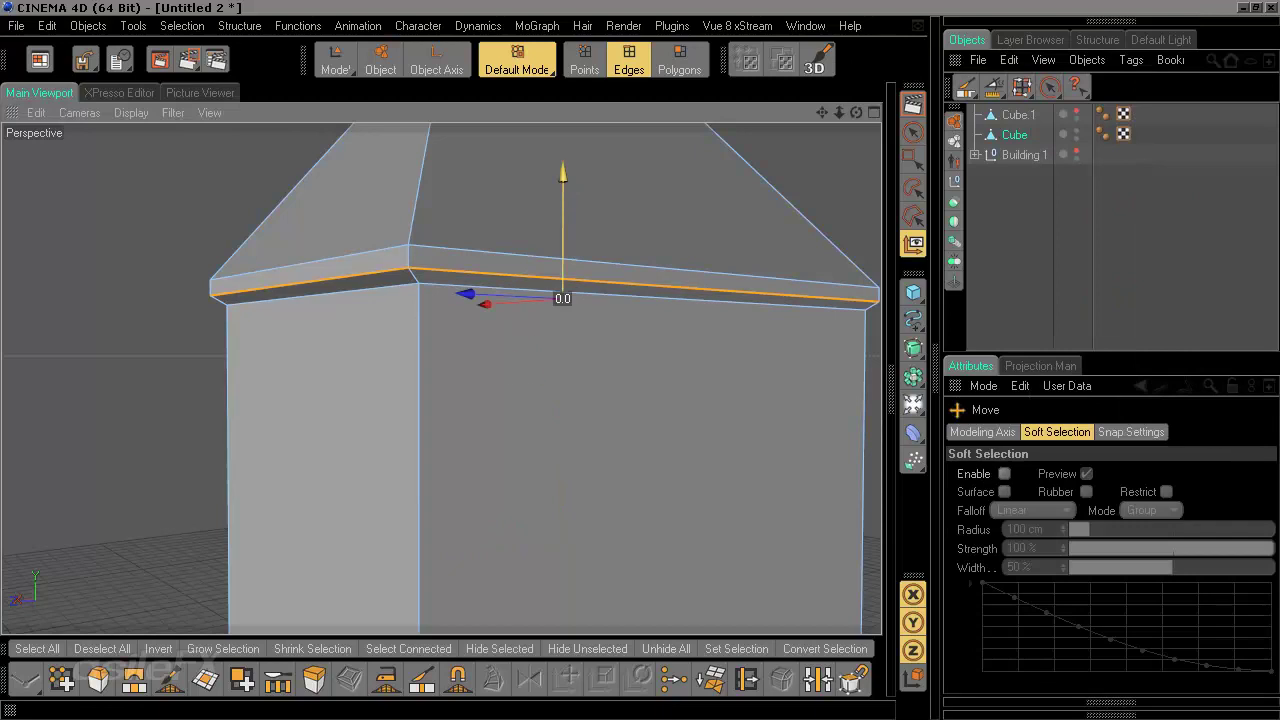
left_click_drag(569, 188, 569, 185)
scroll(404, 352, "down", 3)
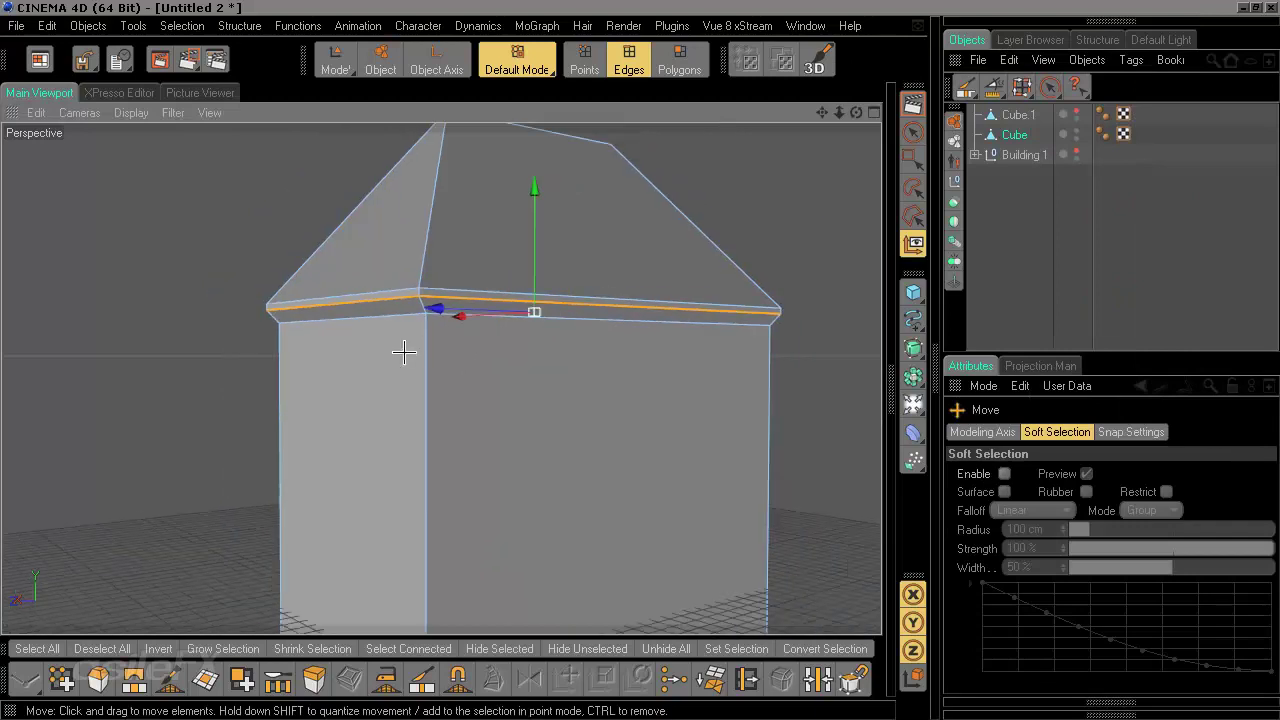
left_click(785, 249)
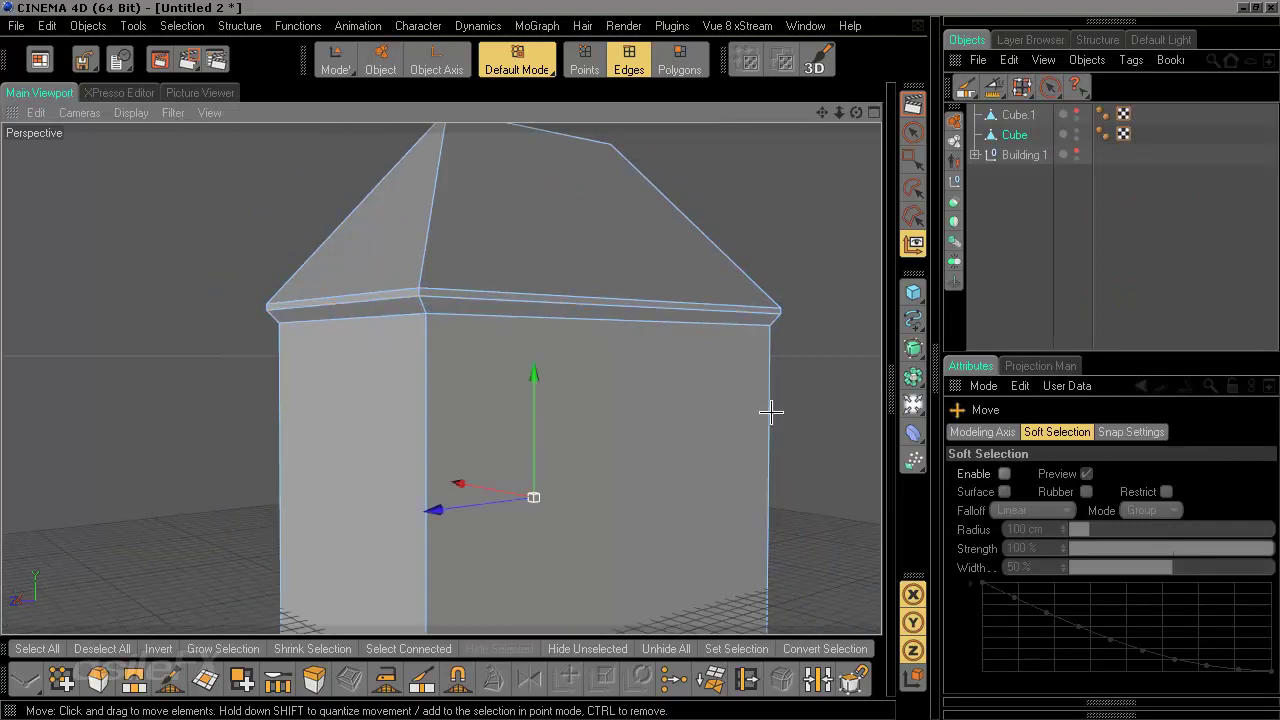
- Reselect all wall polygons below the roof overhang in polygon mode using a rectangle selection in the front view
left_click_drag(771, 413, 593, 351, "alt")
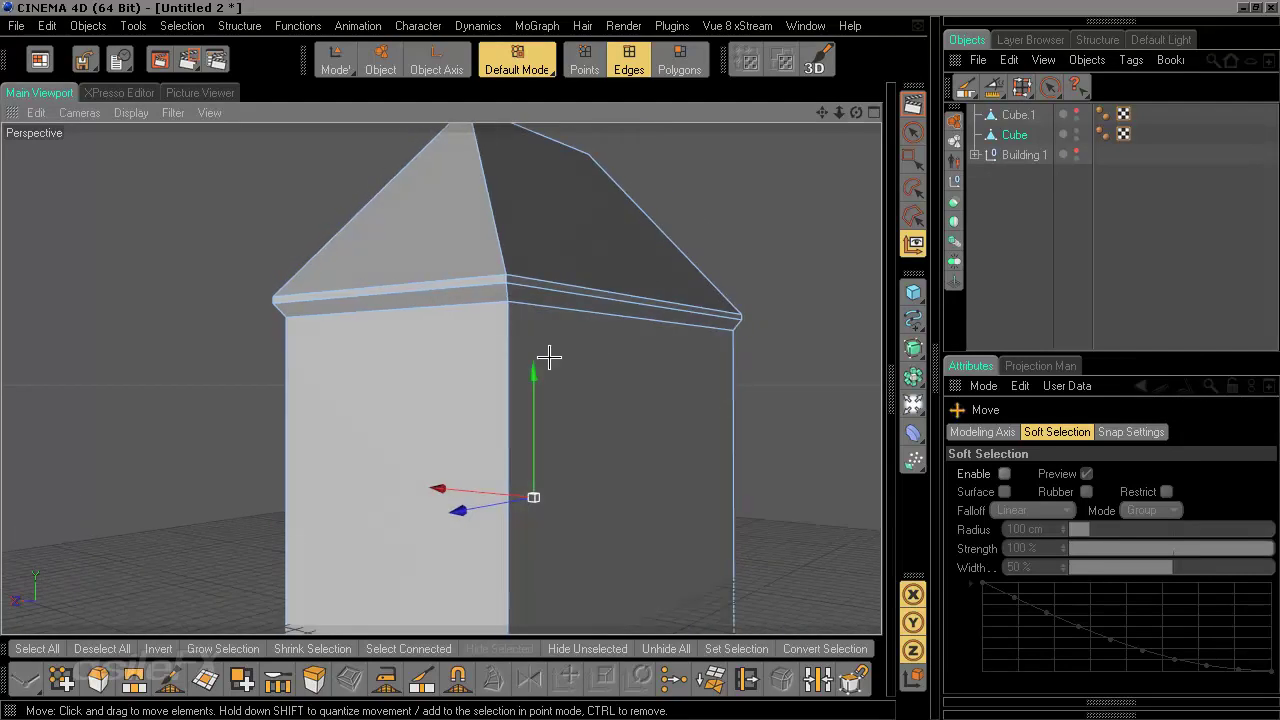
left_click_drag(451, 449, 580, 440, "alt")
middle_click(580, 440)
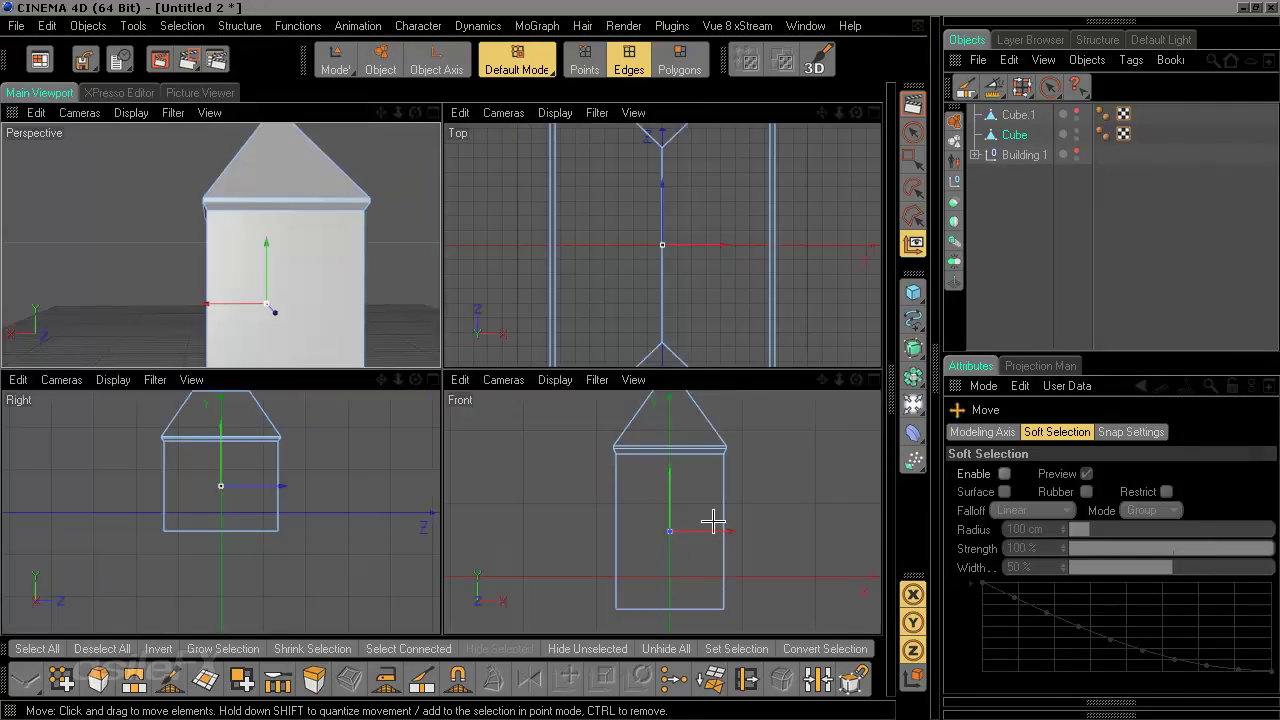
scroll(329, 511, "up", 5)
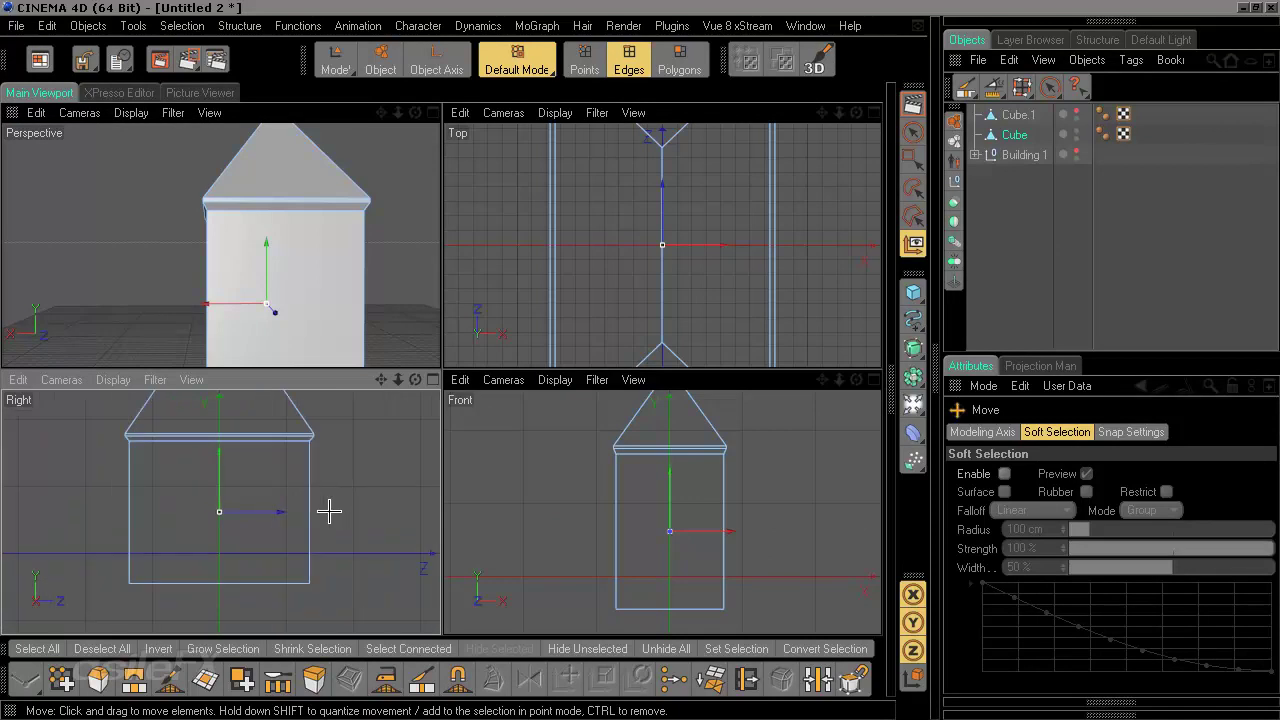
middle_click_drag(329, 511, 305, 544, "alt")
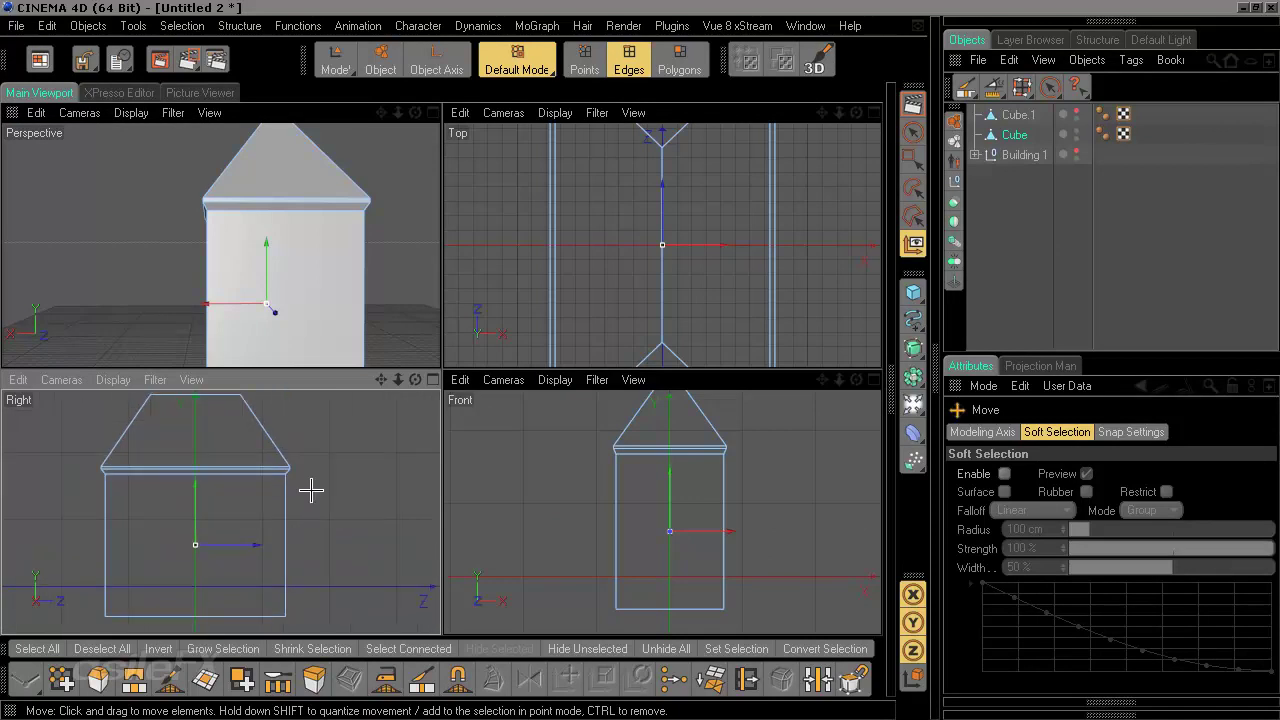
left_click(911, 158)
left_click(775, 618)
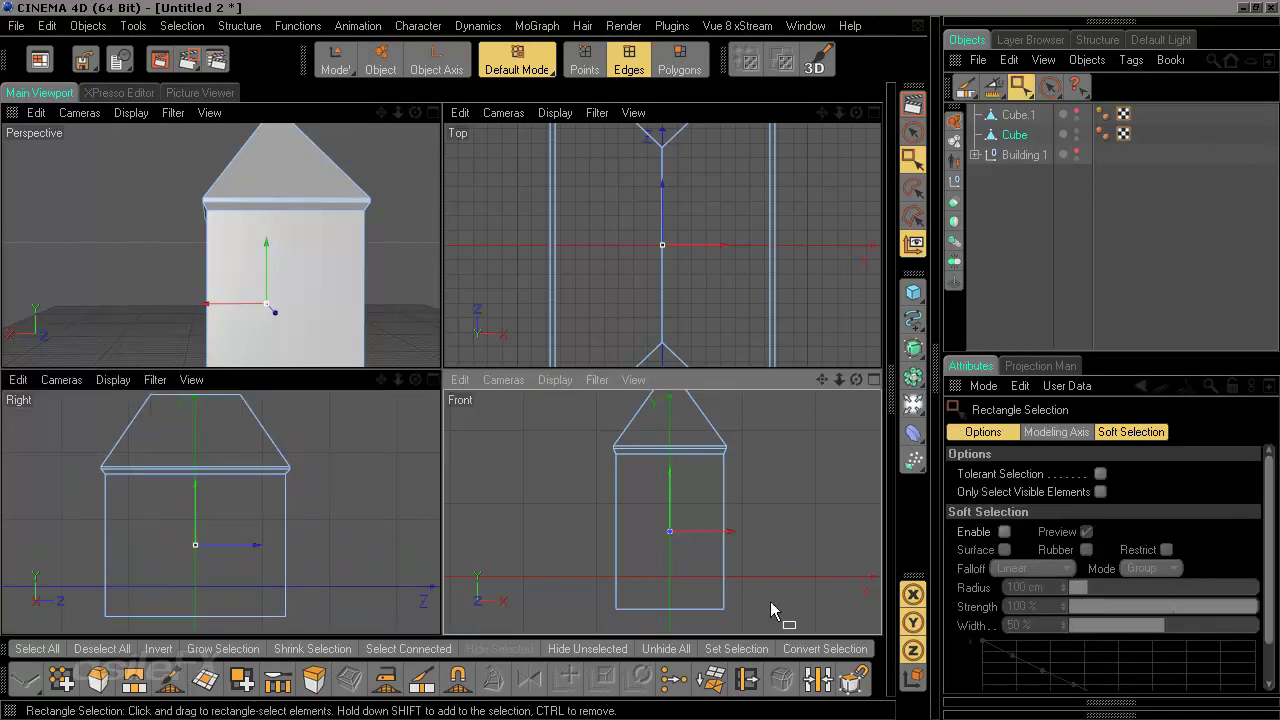
left_click(686, 50)
middle_click(240, 249)
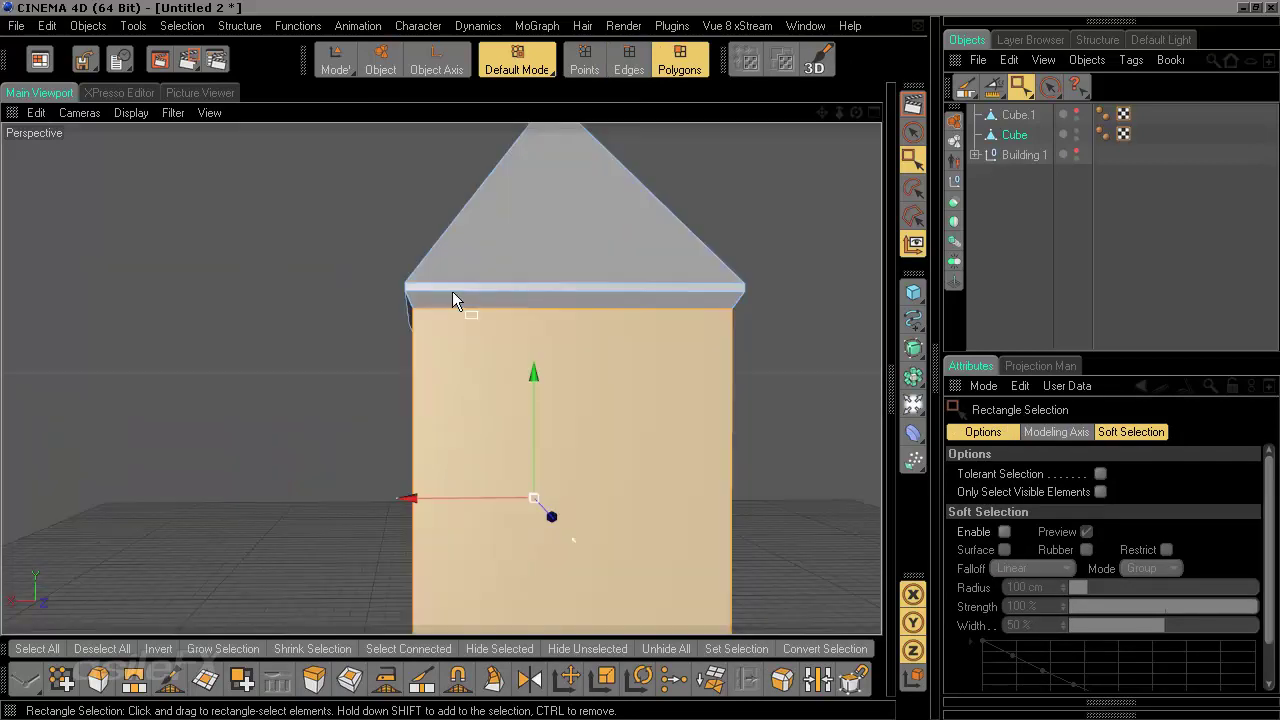
- Scale the selected walls separately along the X and Z axes and move them slightly upward to even out the overhang
left_click_drag(634, 345, 631, 449, "alt")
key("t")
left_click_drag(407, 496, 398, 494)
left_click_drag(520, 460, 285, 434, "alt")
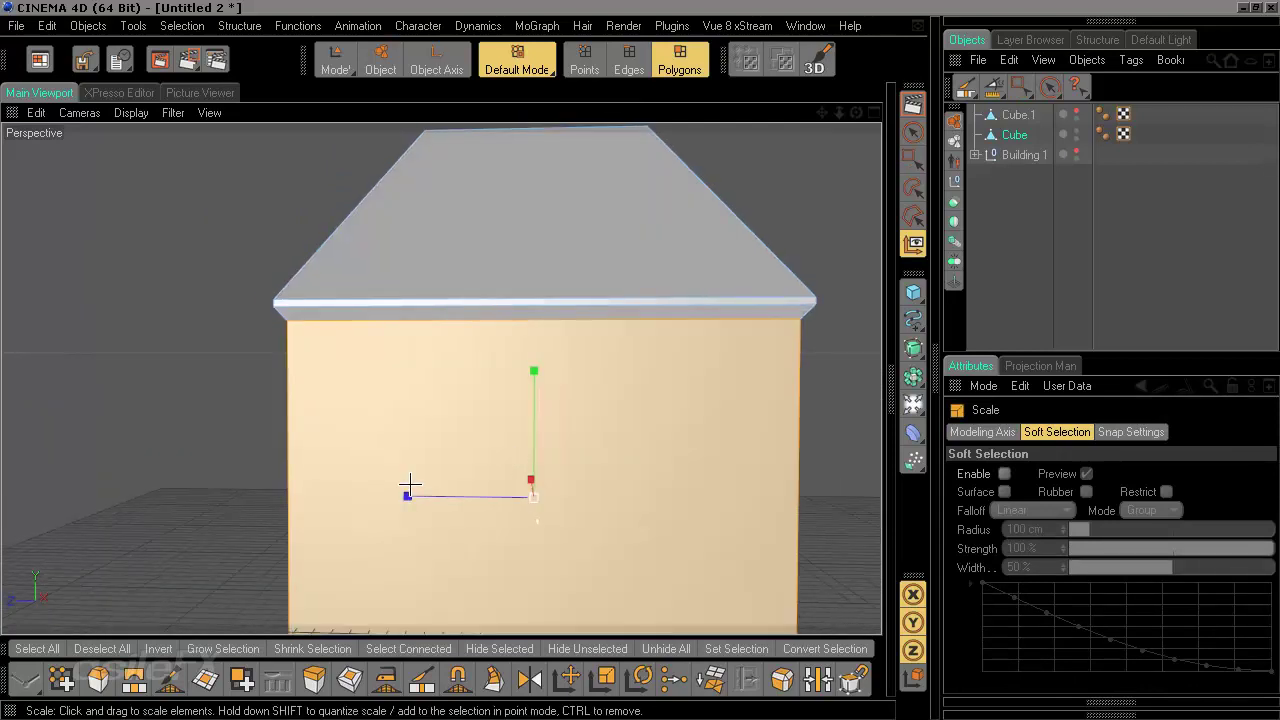
mouse_move(416, 489)
left_mouse_down()
mouse_move(642, 510)
mouse_move(407, 493)
left_mouse_up()
key("e")
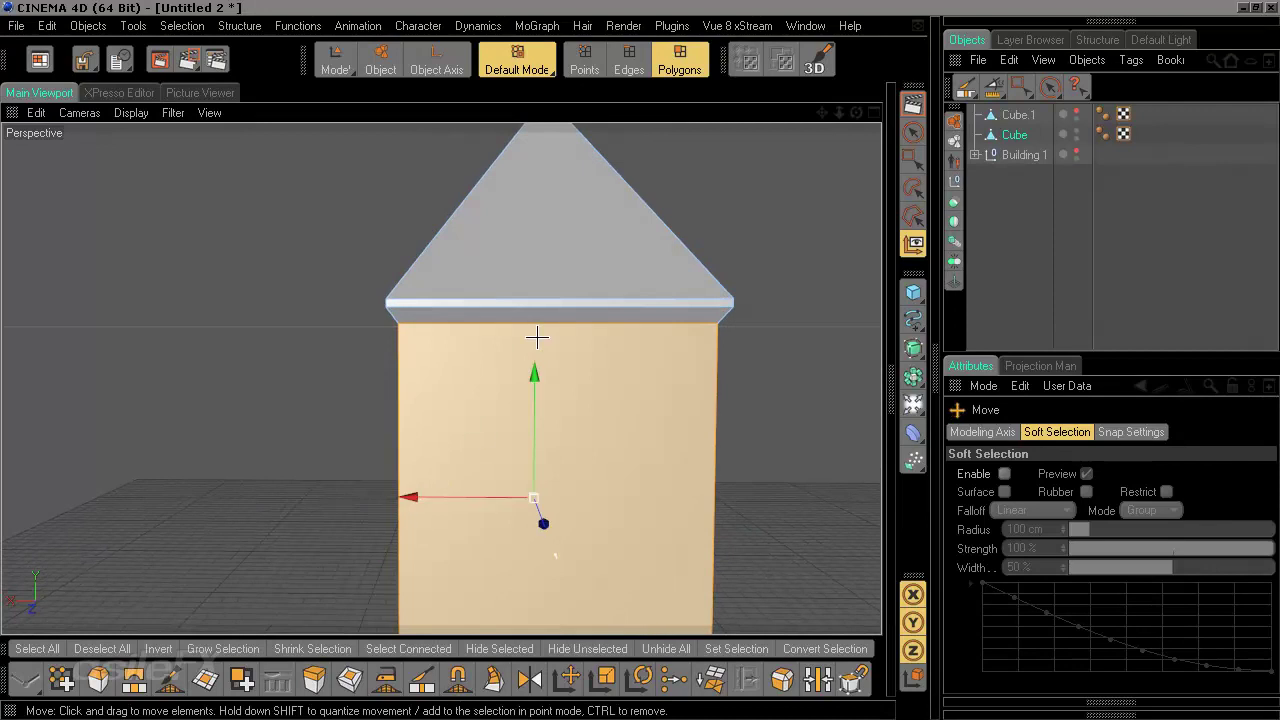
left_click_drag(534, 376, 534, 369)
- Select the polygon on the building's underside with Live Selection and clear the selection
left_click_drag(555, 547, 545, 446, "alt")
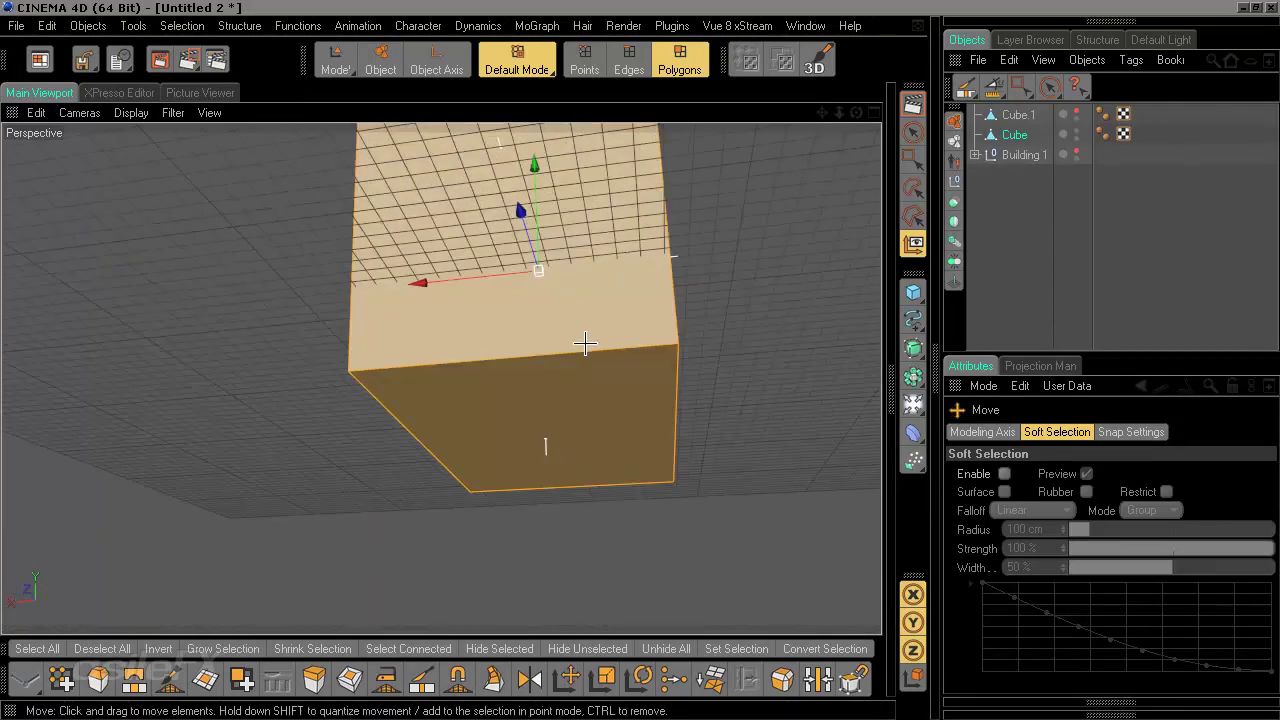
key("9")
left_click(615, 395)
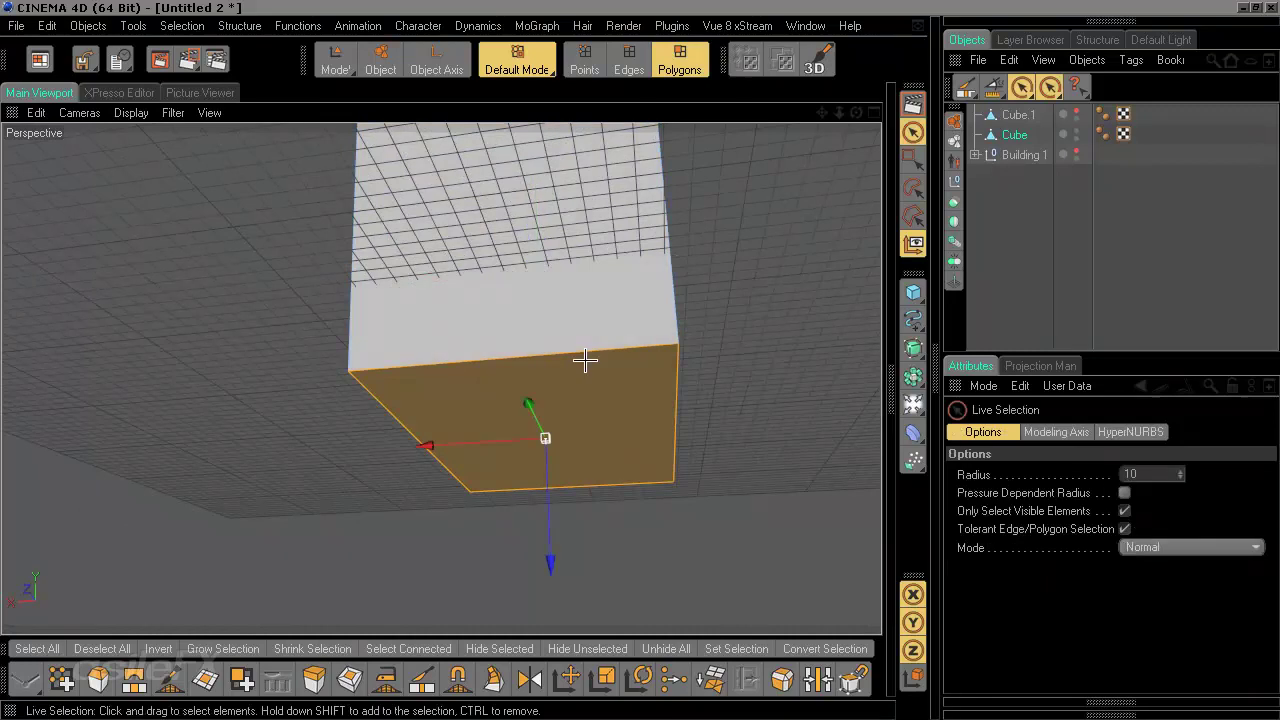
left_click_drag(546, 432, 480, 600)
middle_click_drag(690, 170, 648, 306, "alt")
right_click_drag(648, 306, 574, 464, "alt")
left_click_drag(555, 597, 699, 435, "alt")
left_click(723, 359)
- Examine the finished roof overhang and its corners from several sides and close up
right_click_drag(699, 435, 760, 410, "alt")
middle_click_drag(711, 341, 694, 400, "alt")
scroll(714, 341, "down", 2)
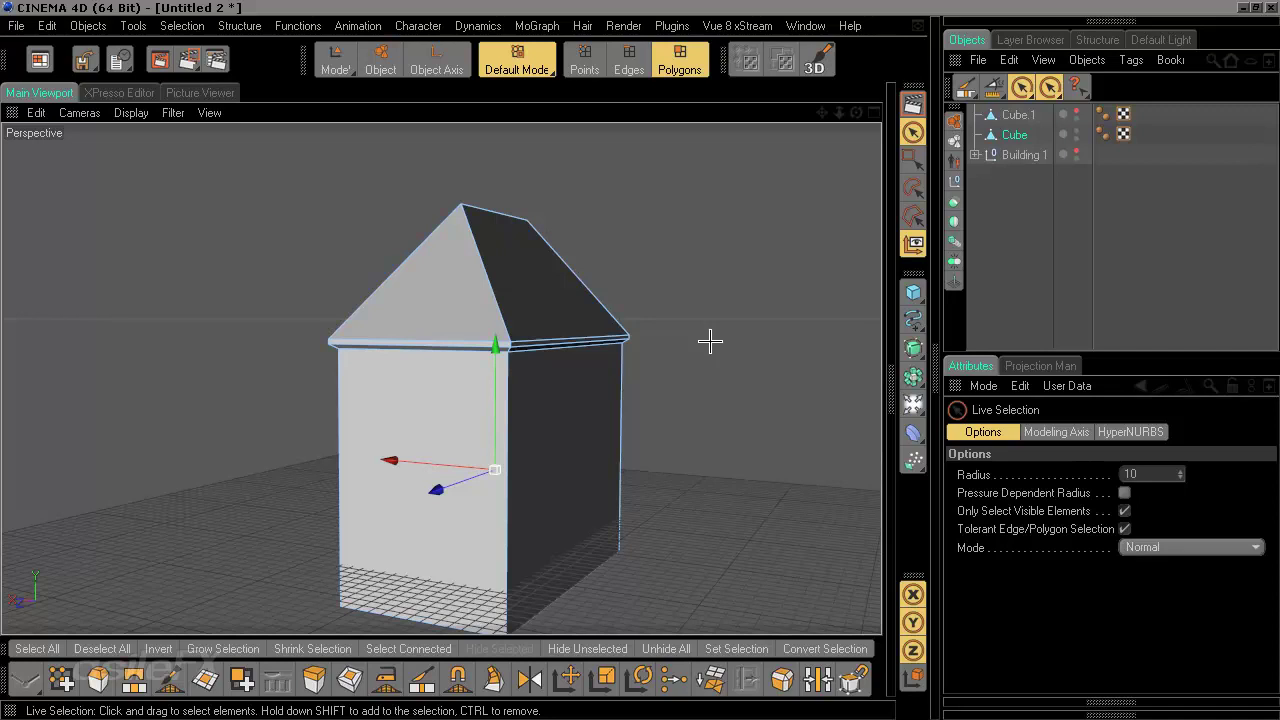
scroll(710, 341, "up", 5)
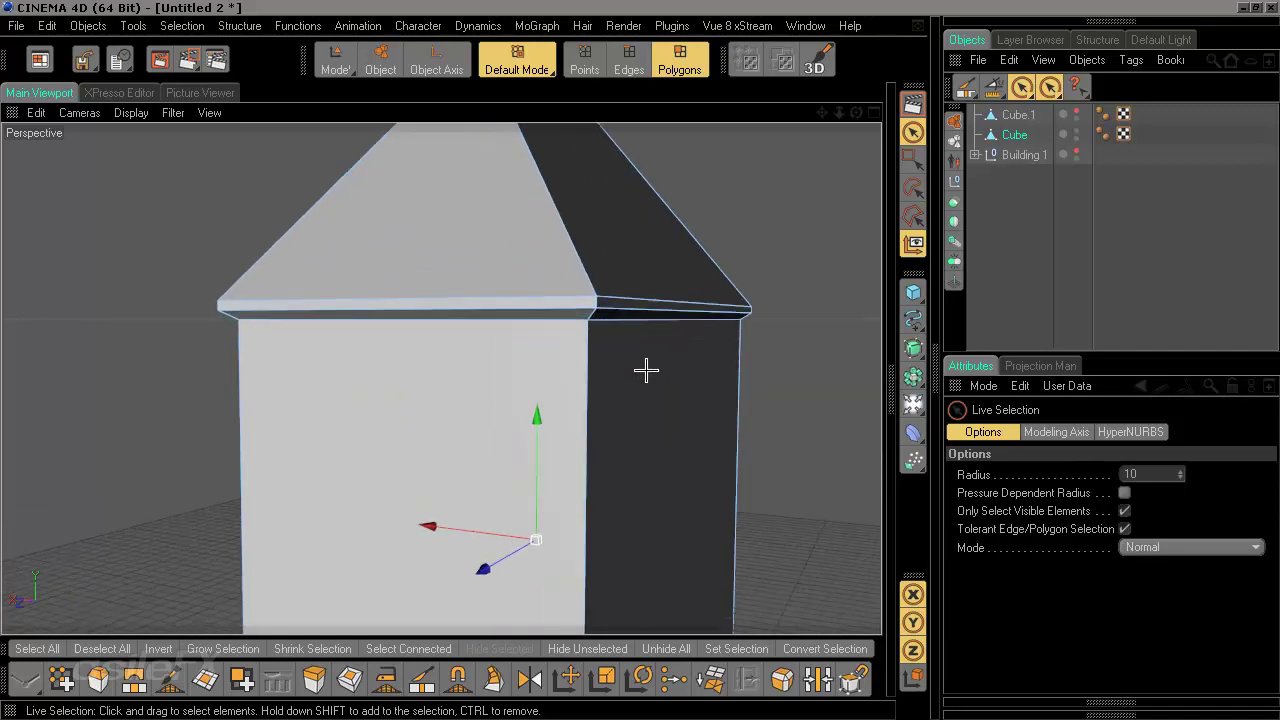
left_click_drag(647, 443, 506, 426, "alt")
left_click_drag(662, 472, 660, 472, "alt")
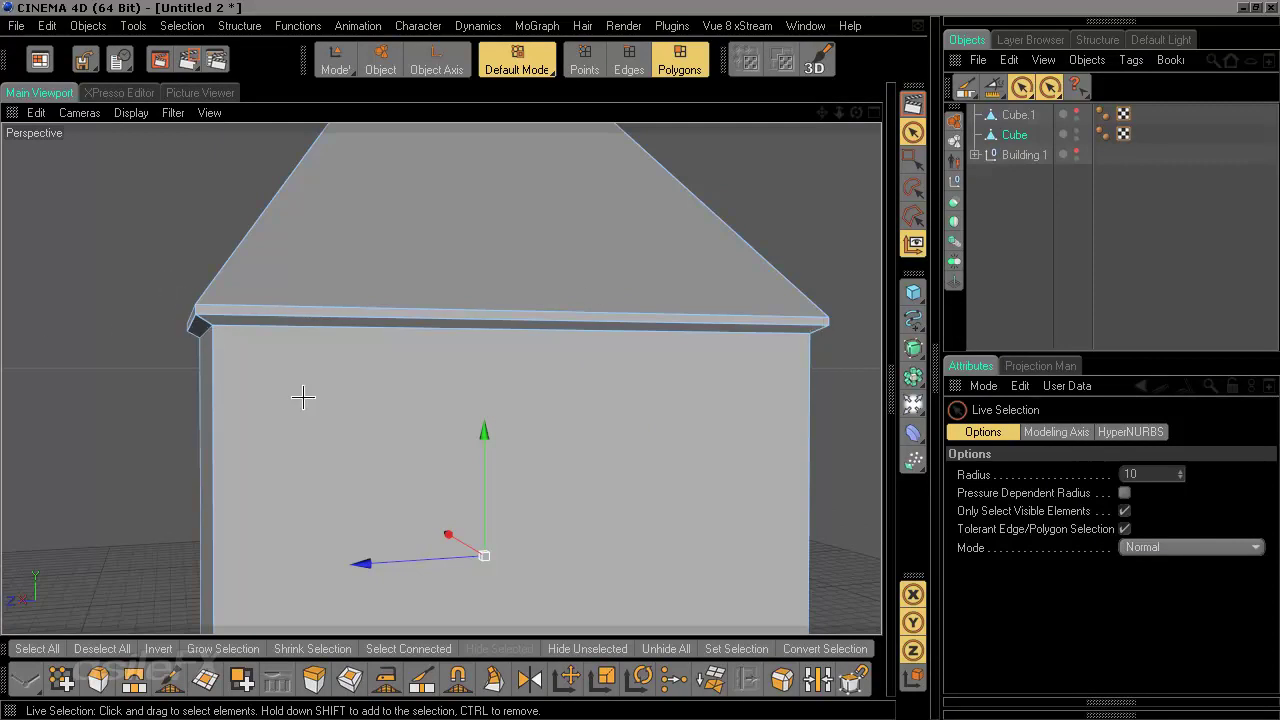
scroll(303, 397, "up", 3)
middle_click_drag(116, 294, 246, 377, "alt")
left_click_drag(246, 377, 289, 398, "alt")
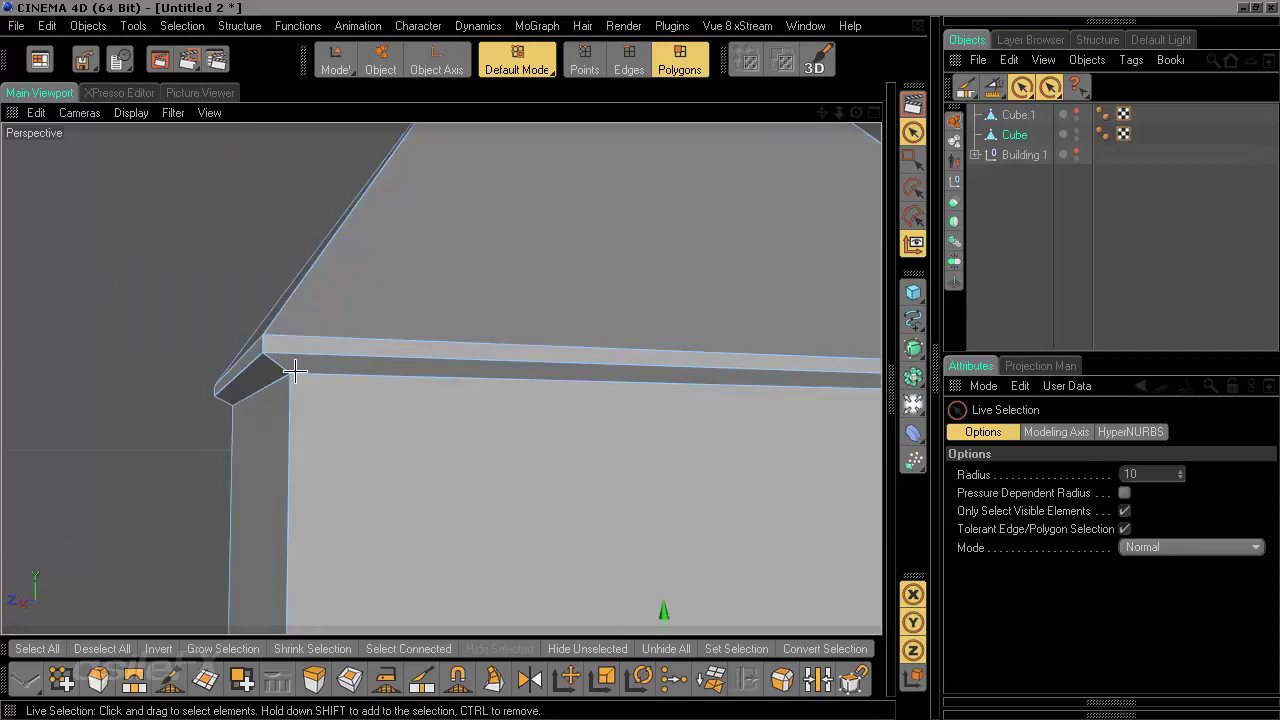
- Check the overhang's thickness along the eaves and review the second building's overall shape from all around
scroll(468, 455, "down", 3)
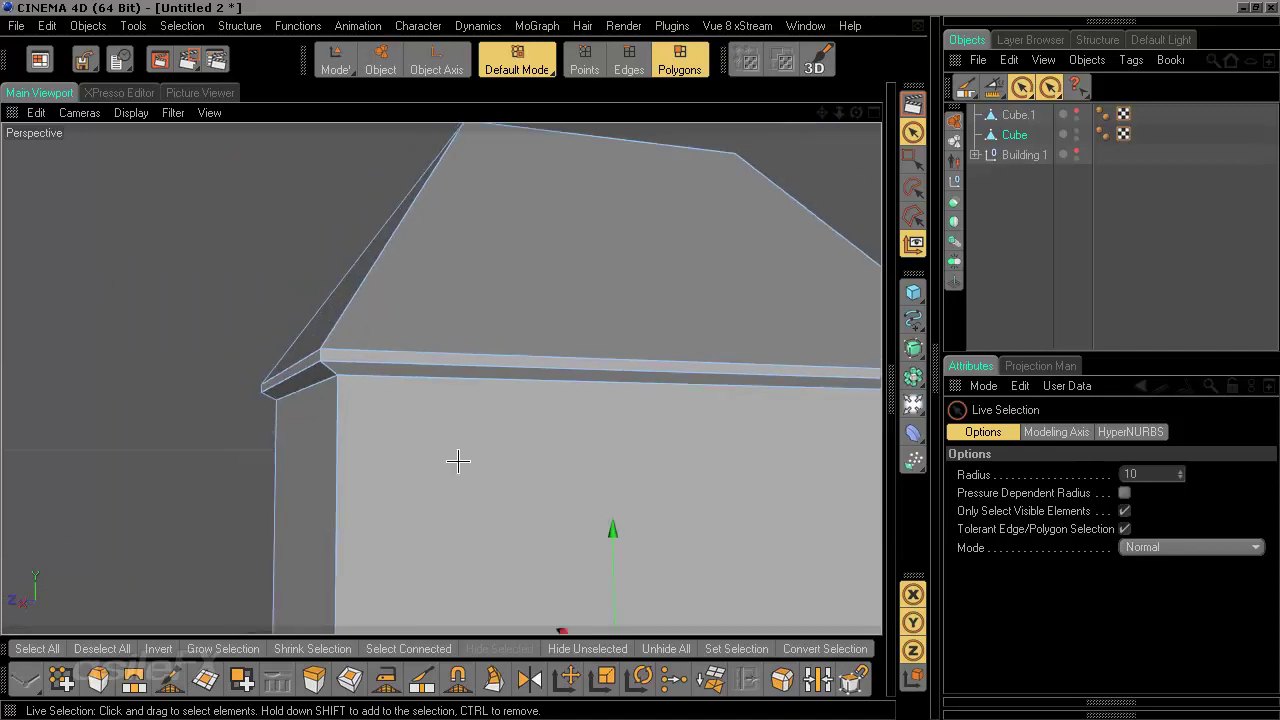
left_click_drag(471, 461, 336, 430, "alt")
scroll(497, 427, "down", 3)
scroll(355, 470, "up", 2)
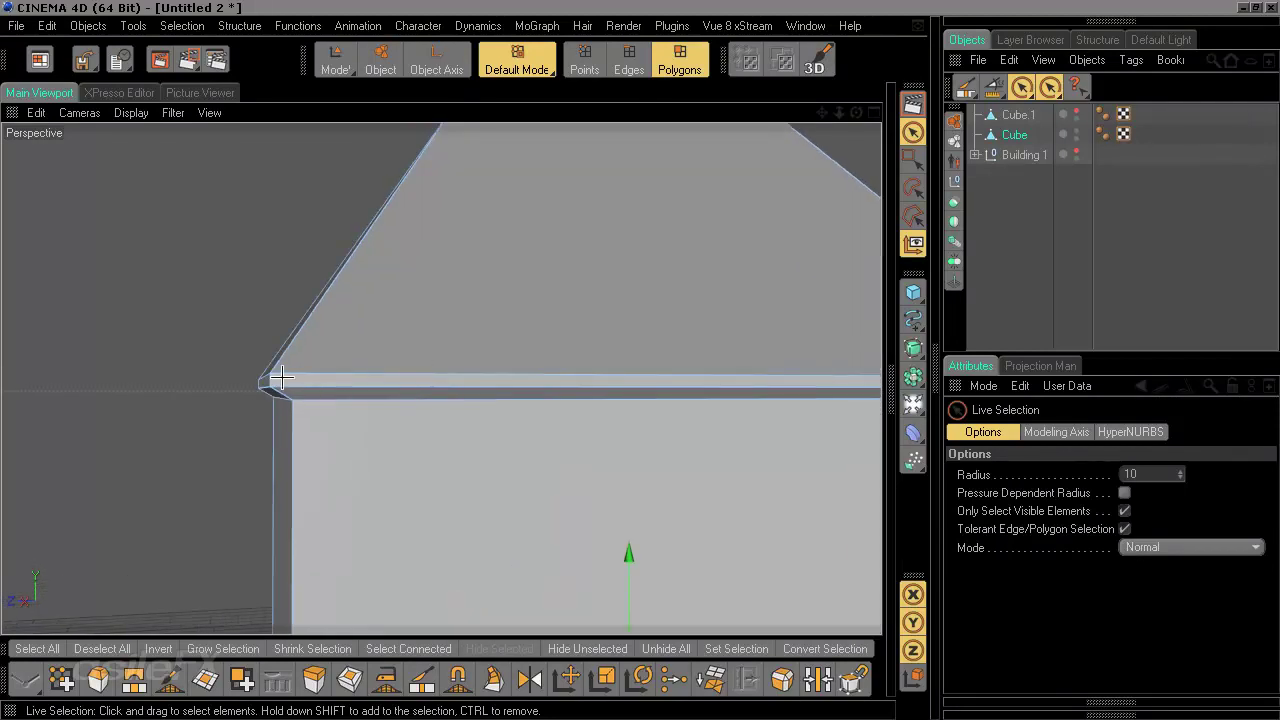
scroll(591, 474, "down", 2)
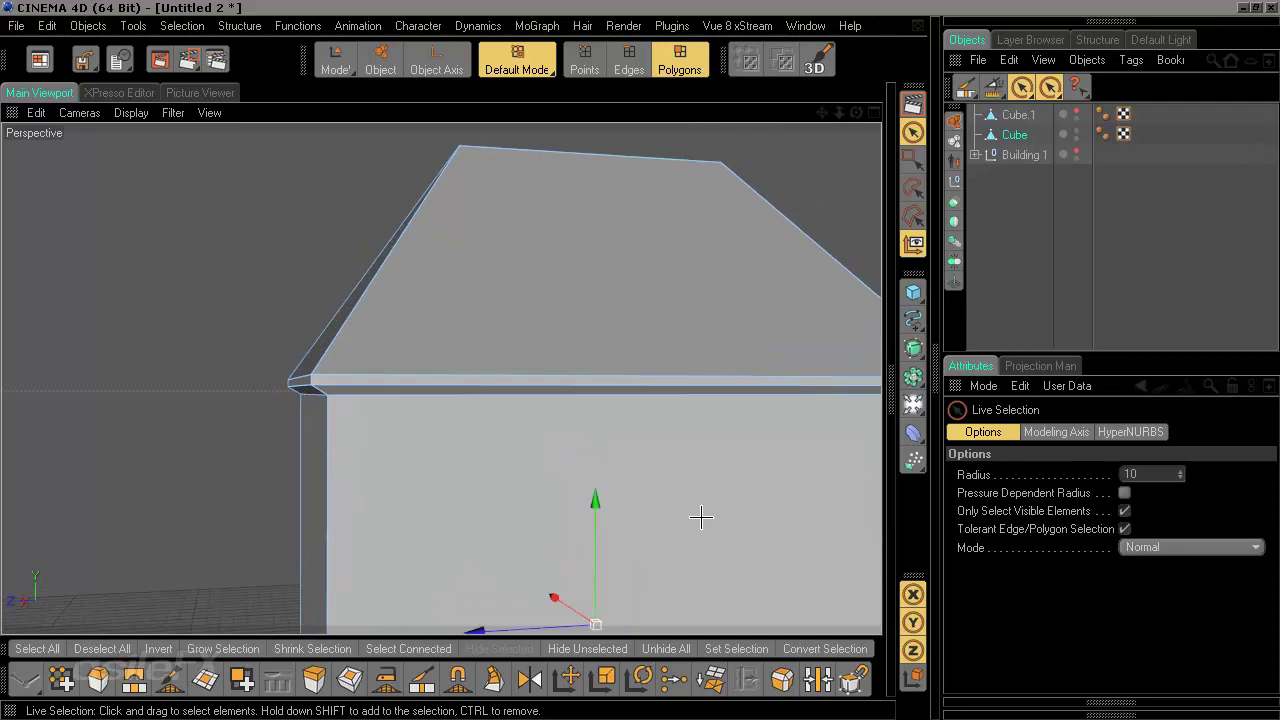
middle_click_drag(701, 580, 703, 514, "alt")
left_click_drag(703, 514, 636, 476, "alt")
scroll(636, 476, "down", 2)
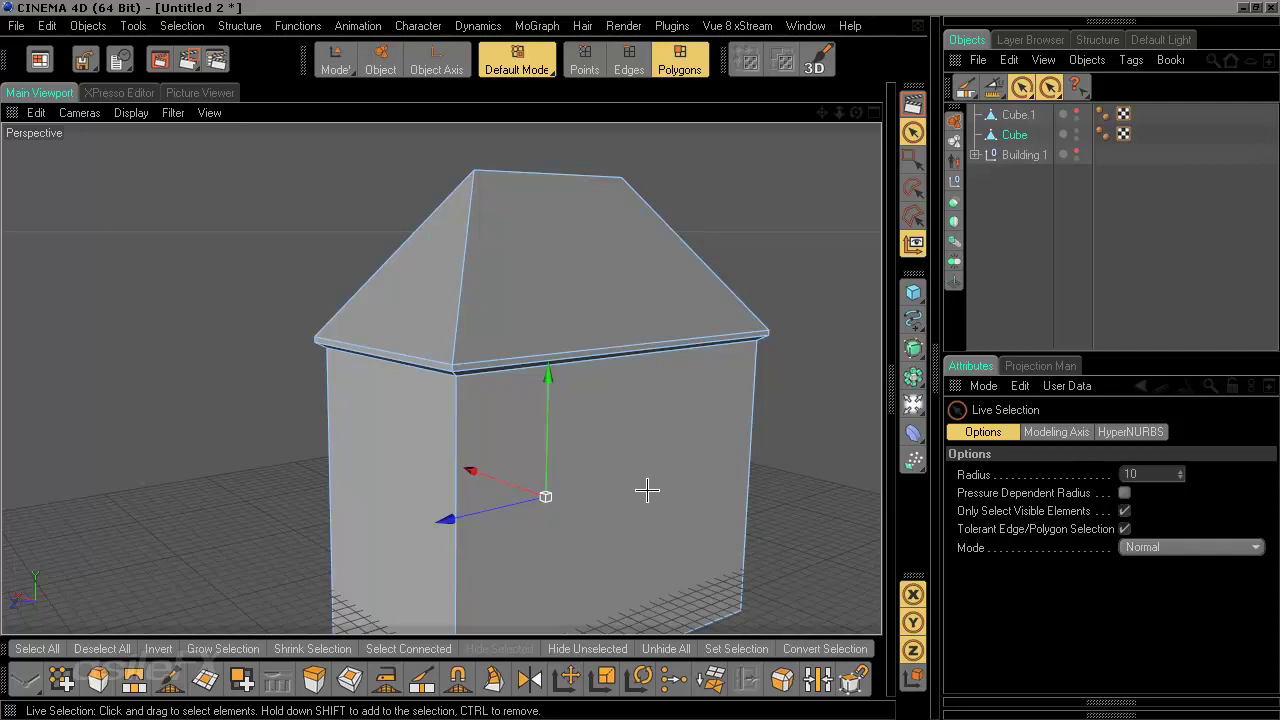
left_click_drag(647, 490, 771, 530, "alt")
middle_click_drag(771, 530, 659, 506, "alt")
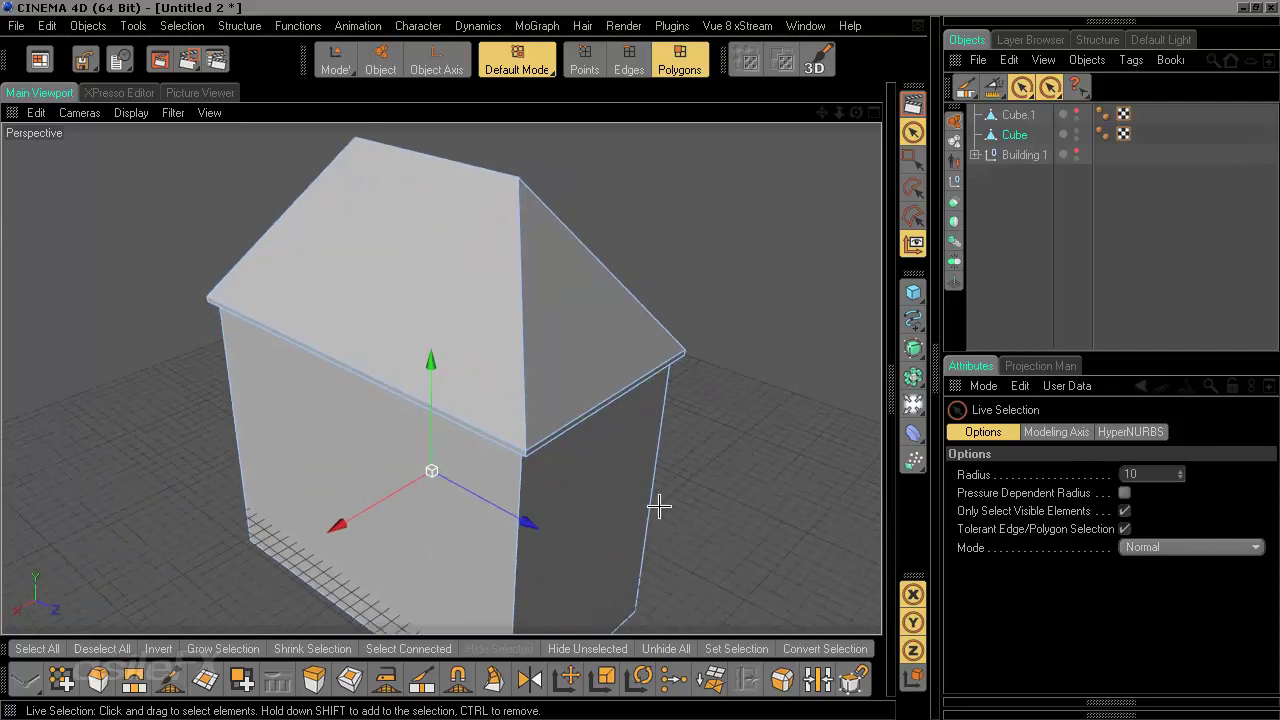
left_click_drag(659, 506, 687, 456, "alt")
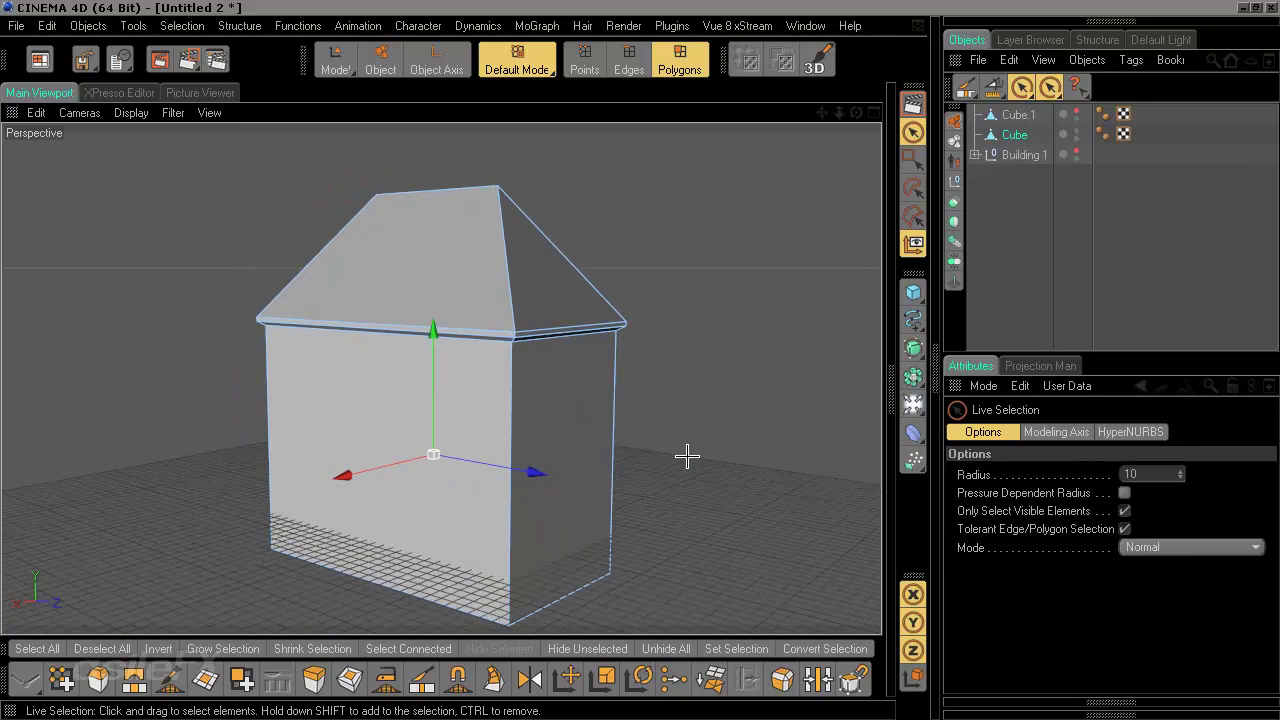
left_click_drag(687, 456, 692, 463, "alt")
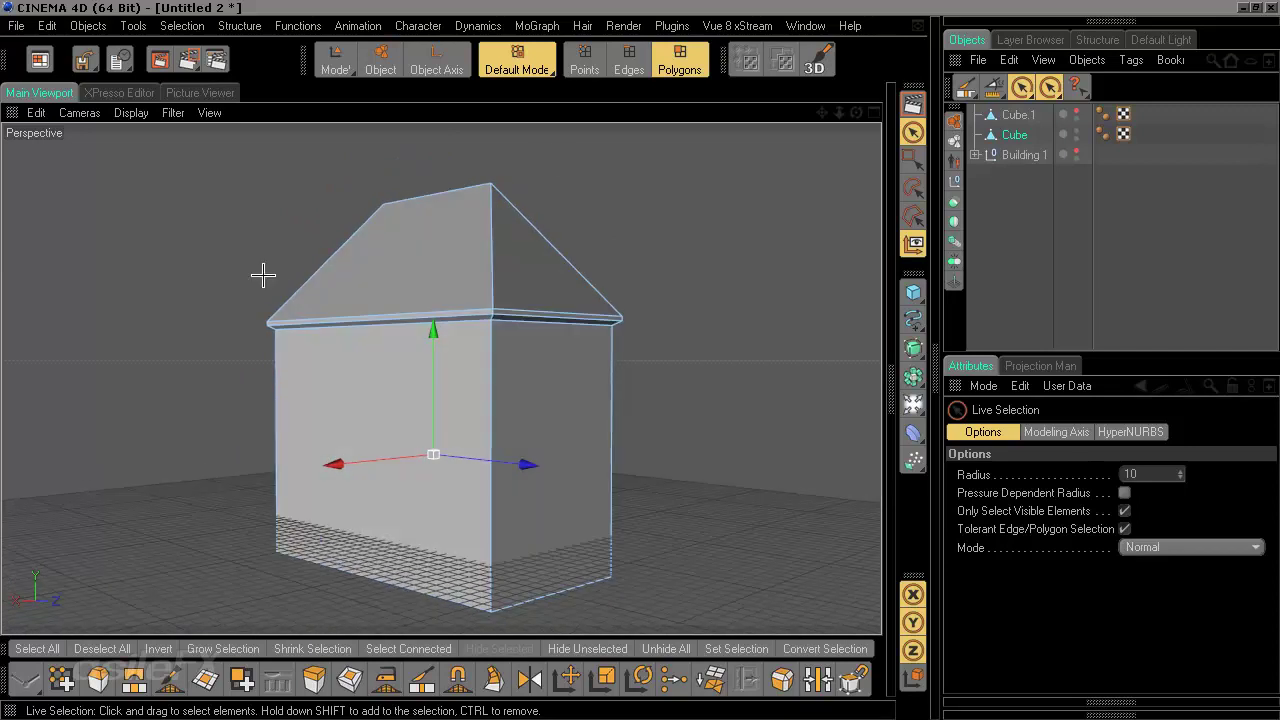